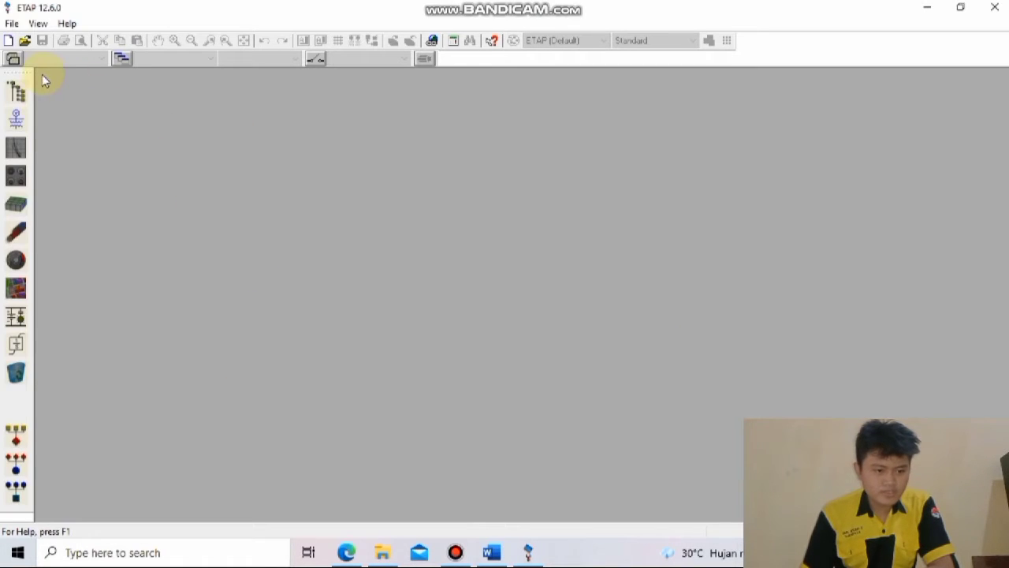
# Step: Create a new project file named PECOBAAN
pyautogui.click(9, 41)
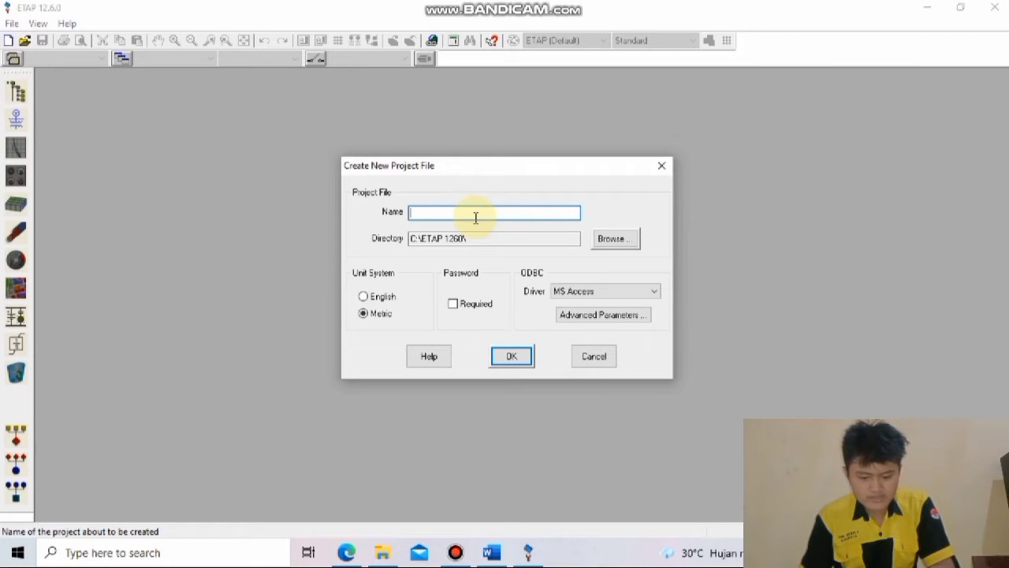
pyautogui.write('PECOBAAN')
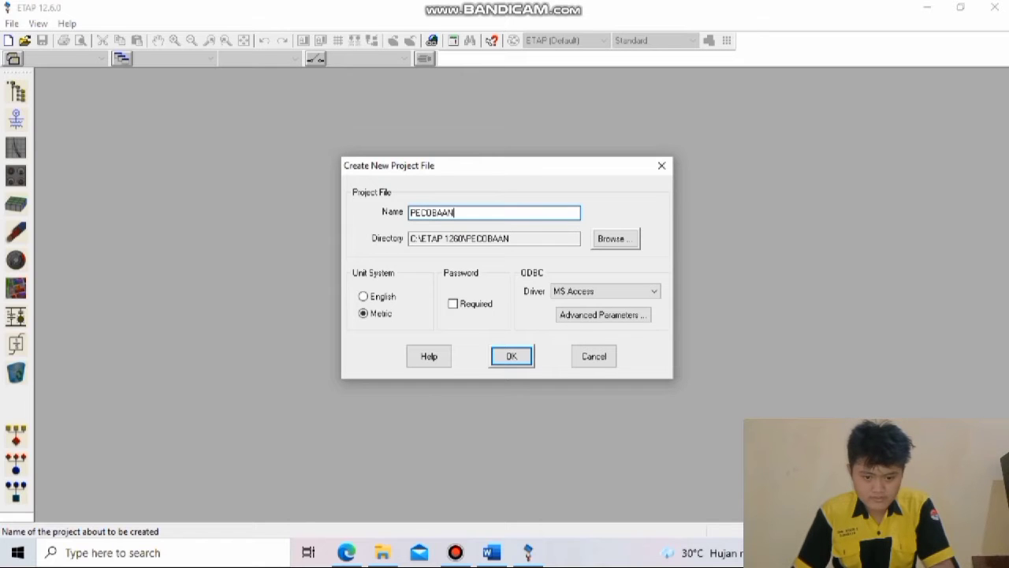
pyautogui.click(528, 354)
pyautogui.click(527, 355)
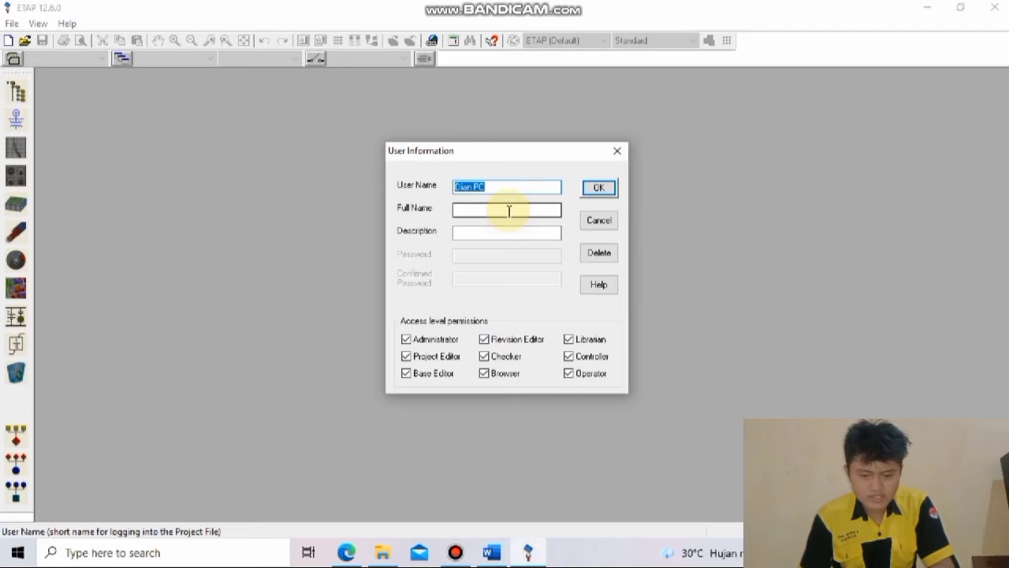
# Step: Set the project's user name to TTL 1 and maximize the OLV1 one-line diagram window
pyautogui.write('TLL')
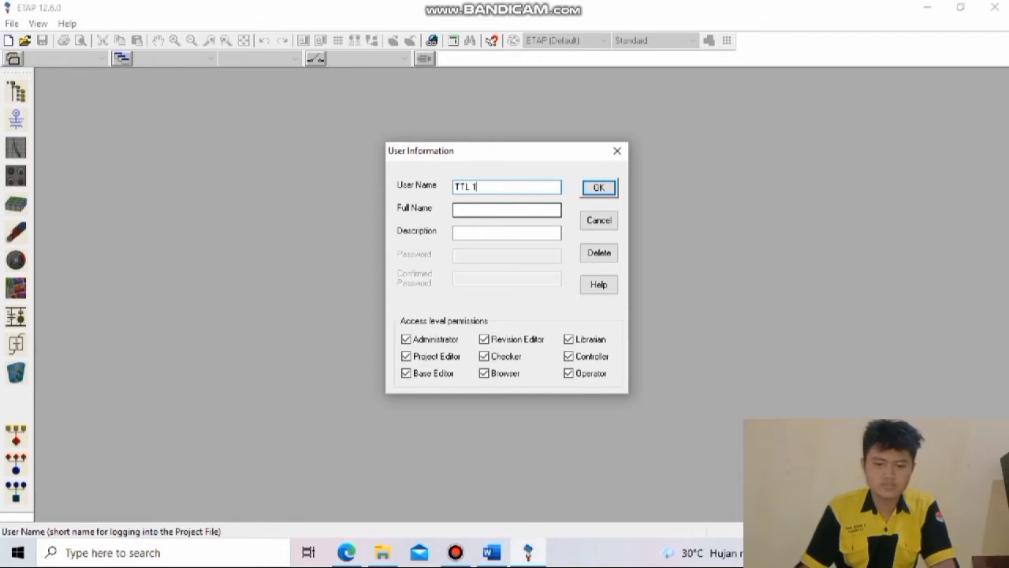
pyautogui.click(596, 183)
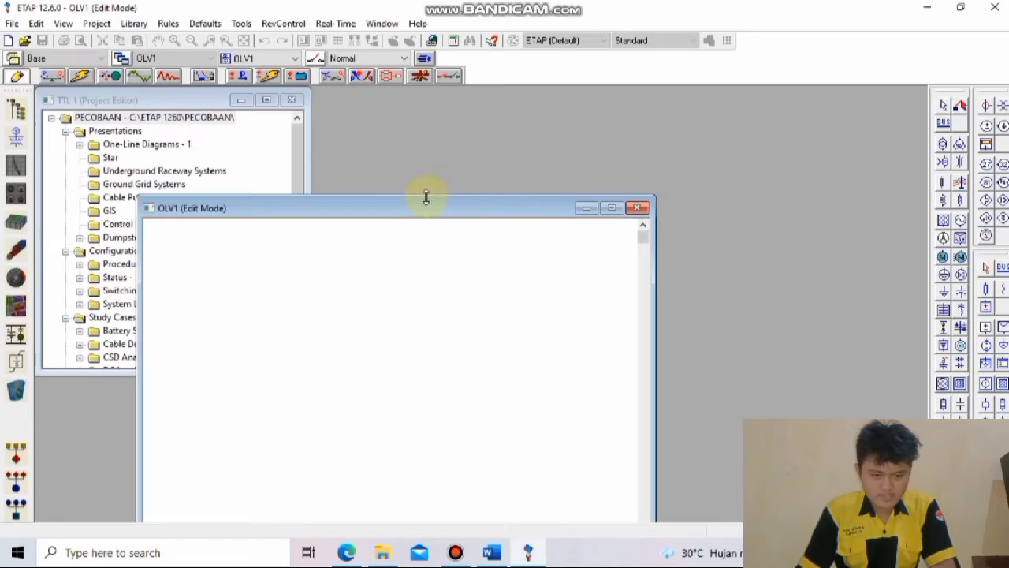
pyautogui.moveTo(375, 206); pyautogui.dragTo(388, 140)
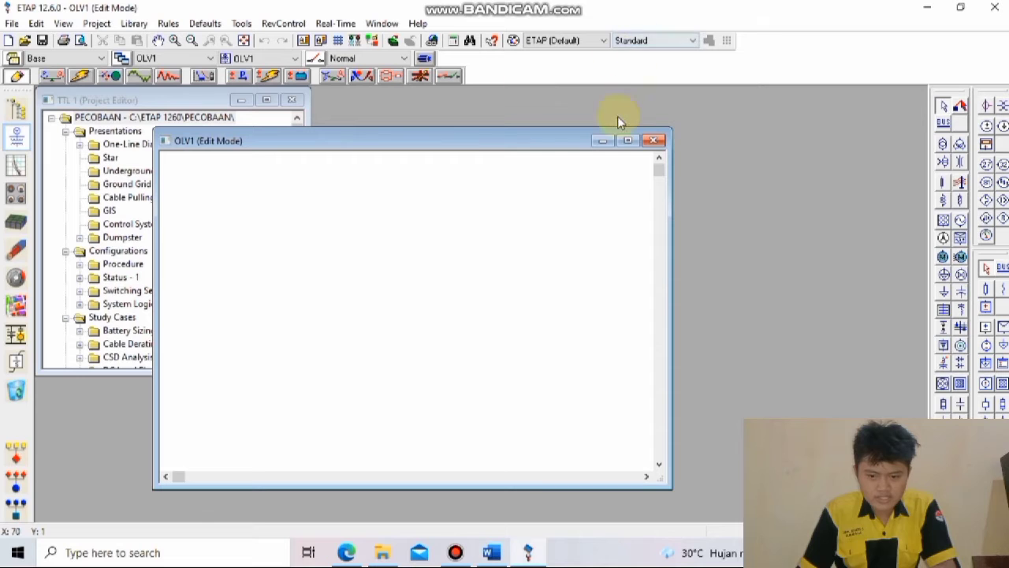
pyautogui.click(626, 142)
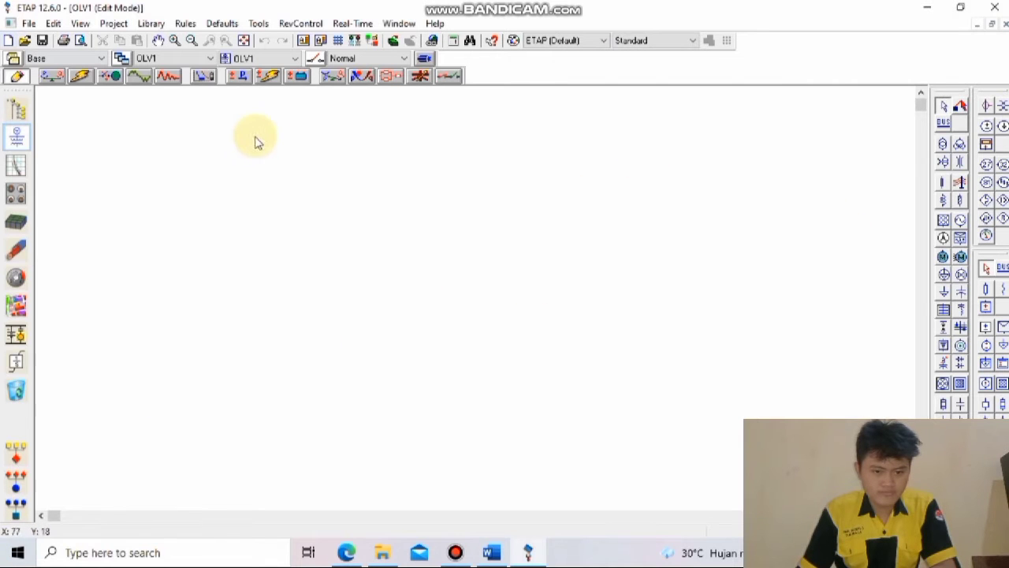
# Step: Confirm the project standards as IEC, frequency 50, Metric units and date format dd-mm-yyyy (Europe)
pyautogui.click(118, 24)
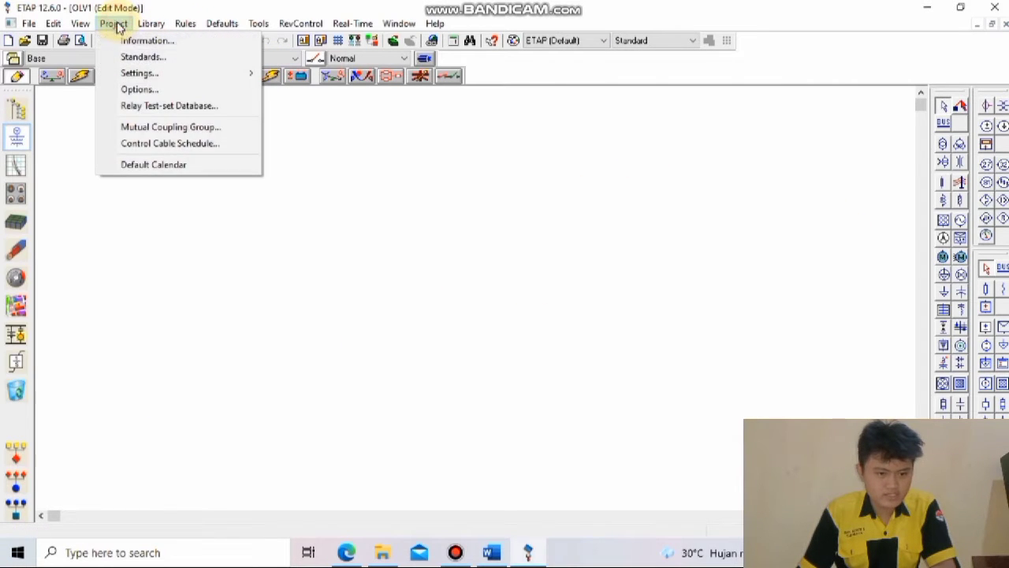
pyautogui.click(148, 57)
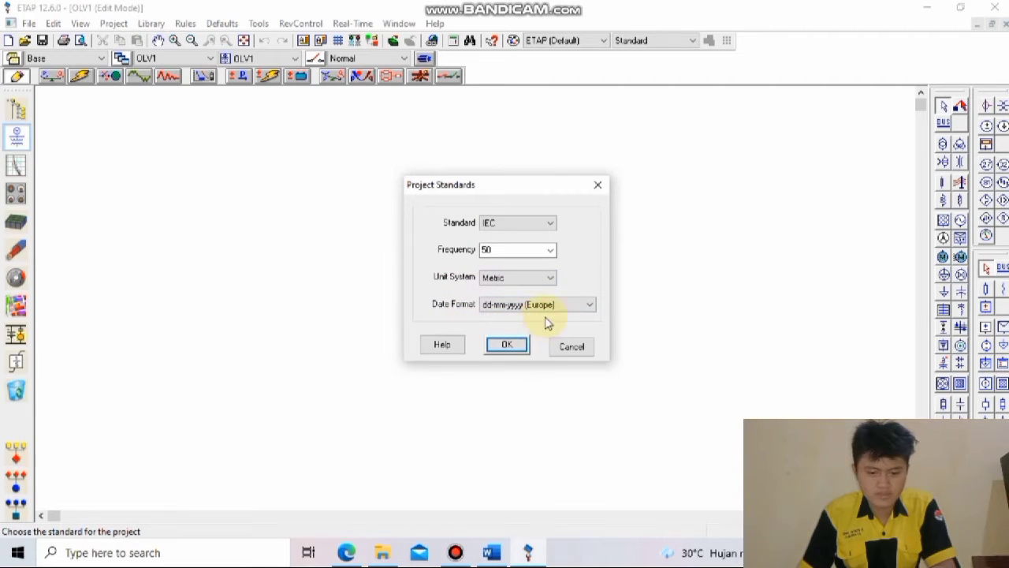
pyautogui.click(506, 345)
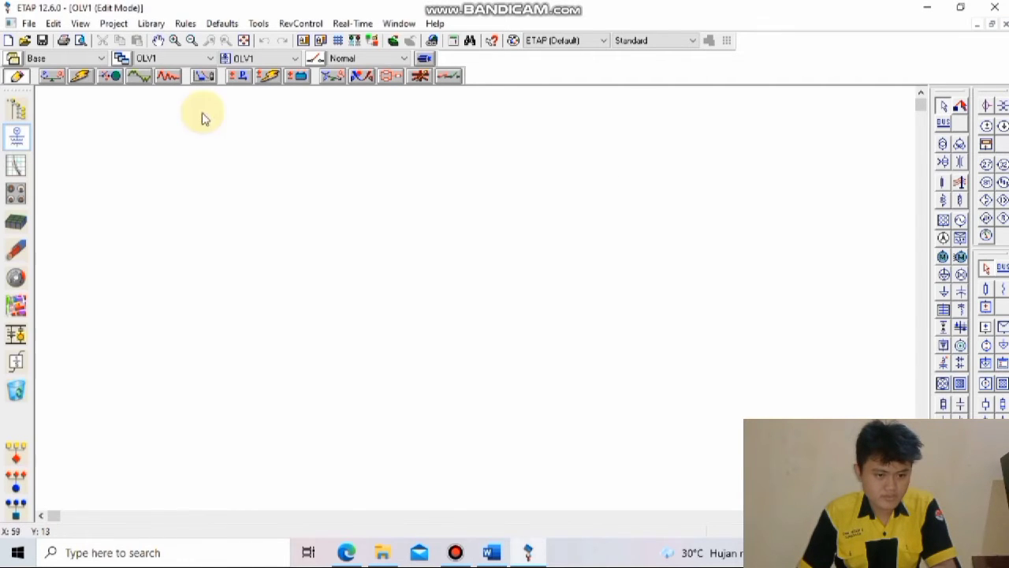
# Step: Enter PERCOBAAN as the project title in the project information
pyautogui.click(114, 23)
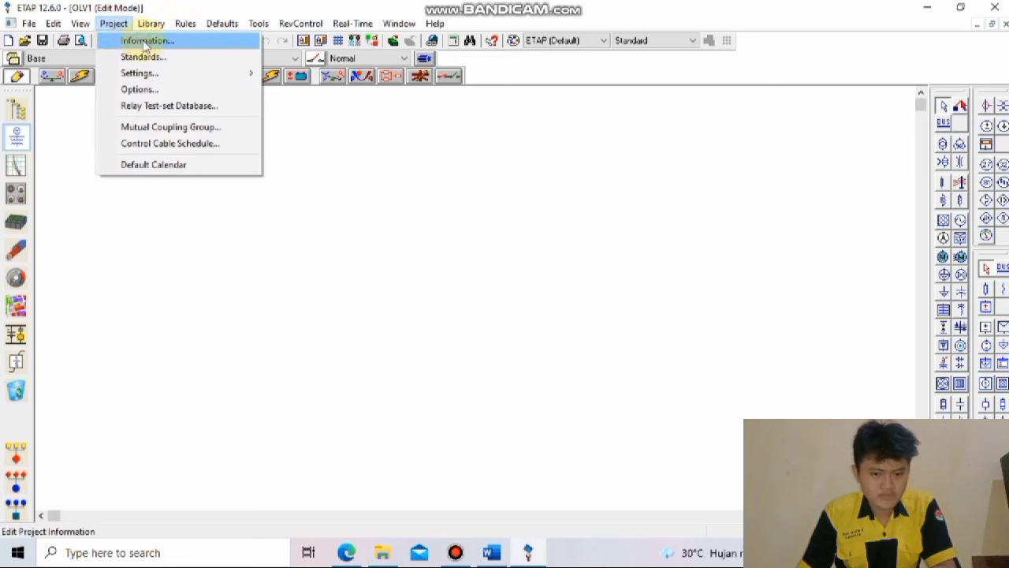
pyautogui.click(145, 43)
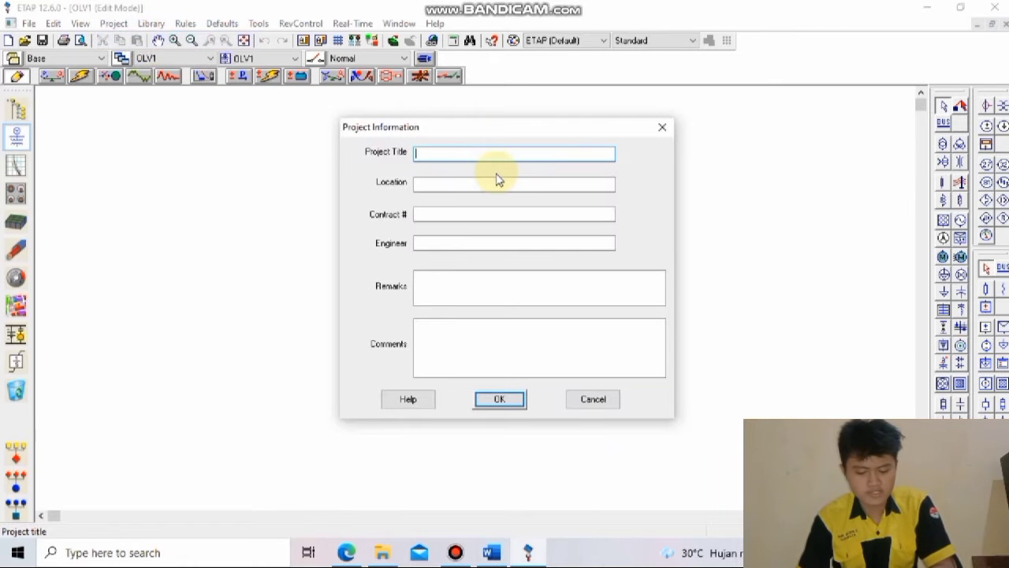
pyautogui.write('PERCOBAAN')
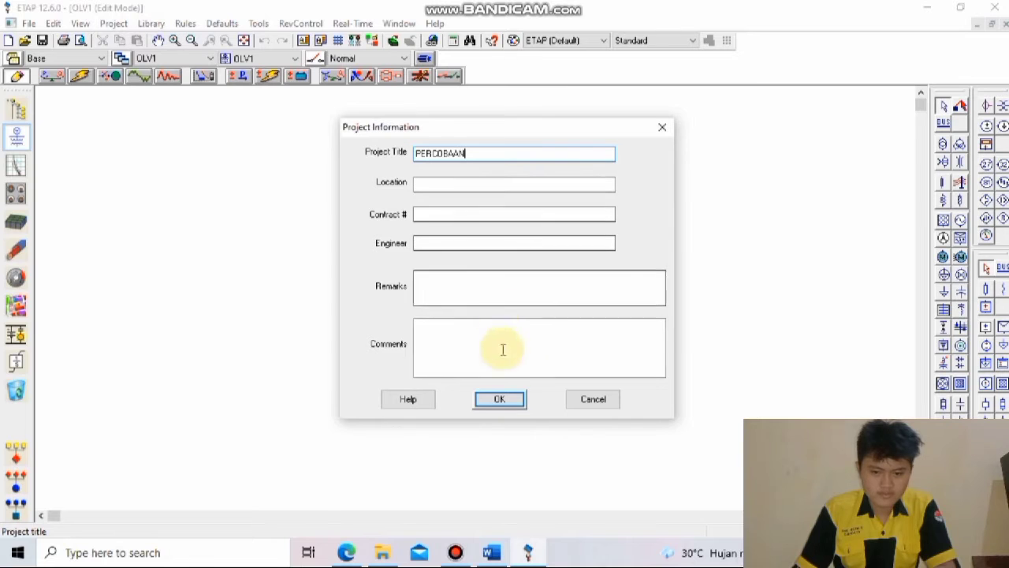
pyautogui.click(500, 398)
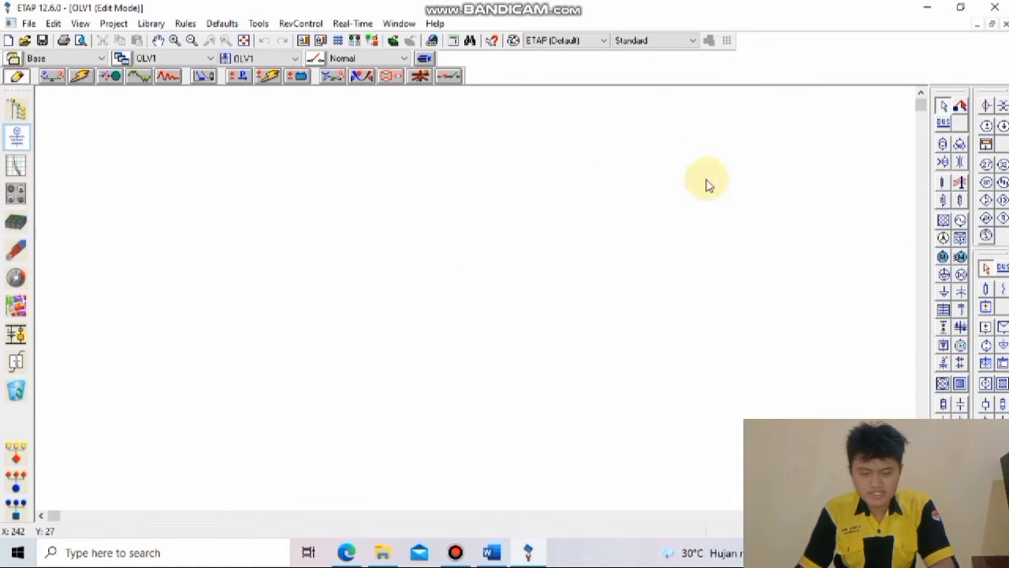
# Step: Show the grid in the one-line diagram and consult the reference schematic in the jobsheet PDF in Edge
pyautogui.click(340, 43)
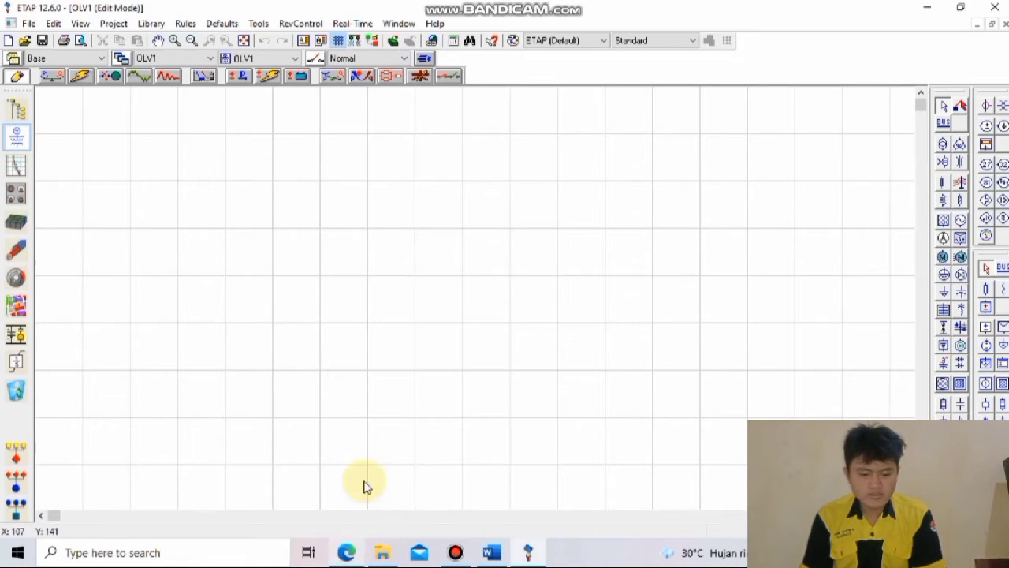
pyautogui.click(348, 553)
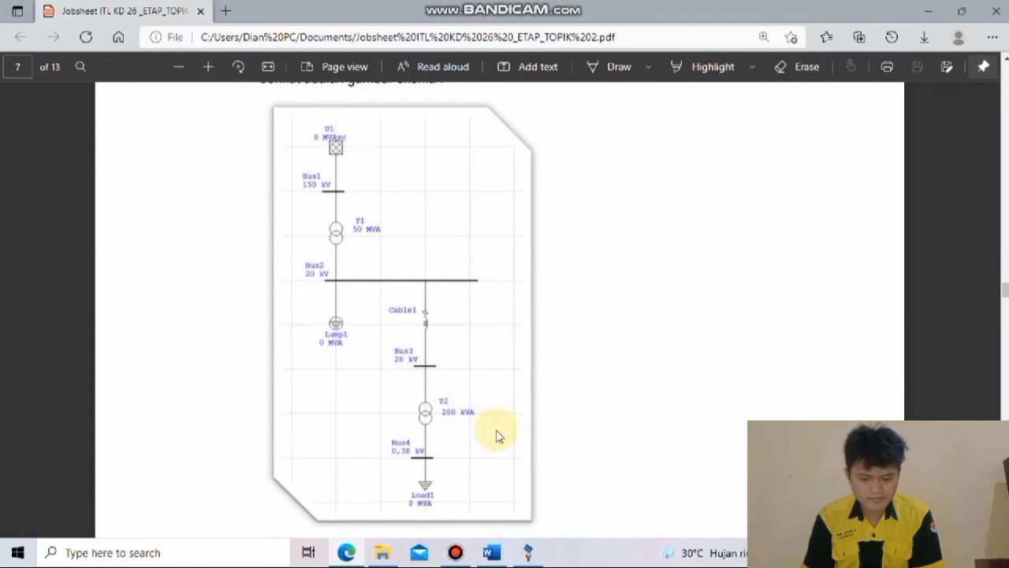
pyautogui.click(528, 551)
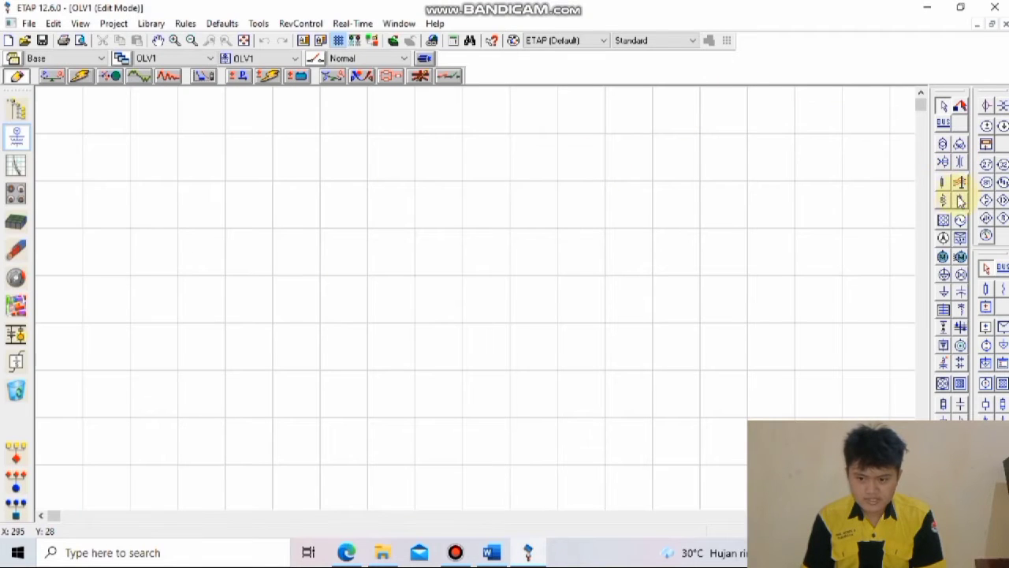
# Step: Place a power grid source near the upper edge of the diagram and a bus directly below it
pyautogui.click(944, 222)
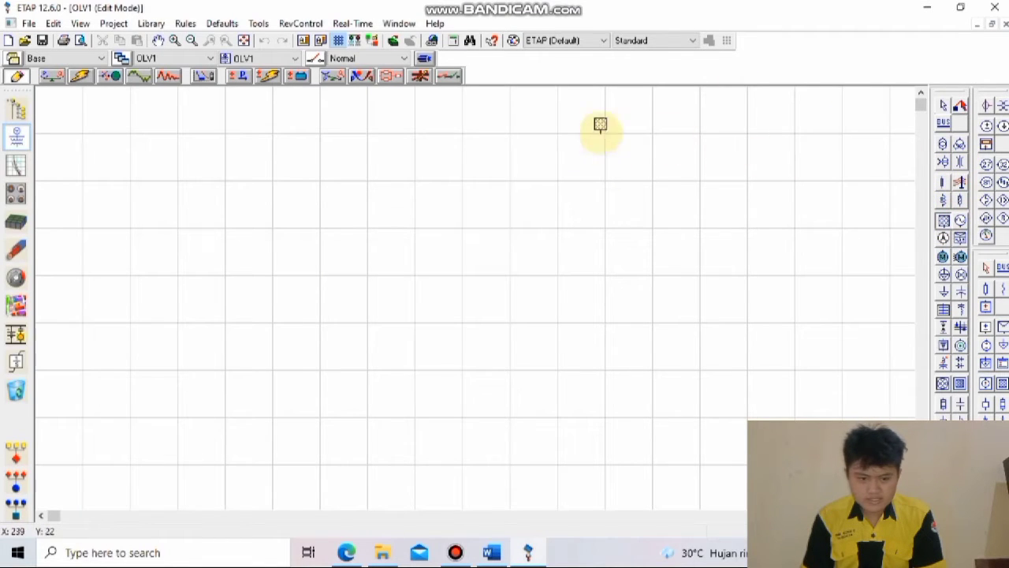
pyautogui.click(292, 138)
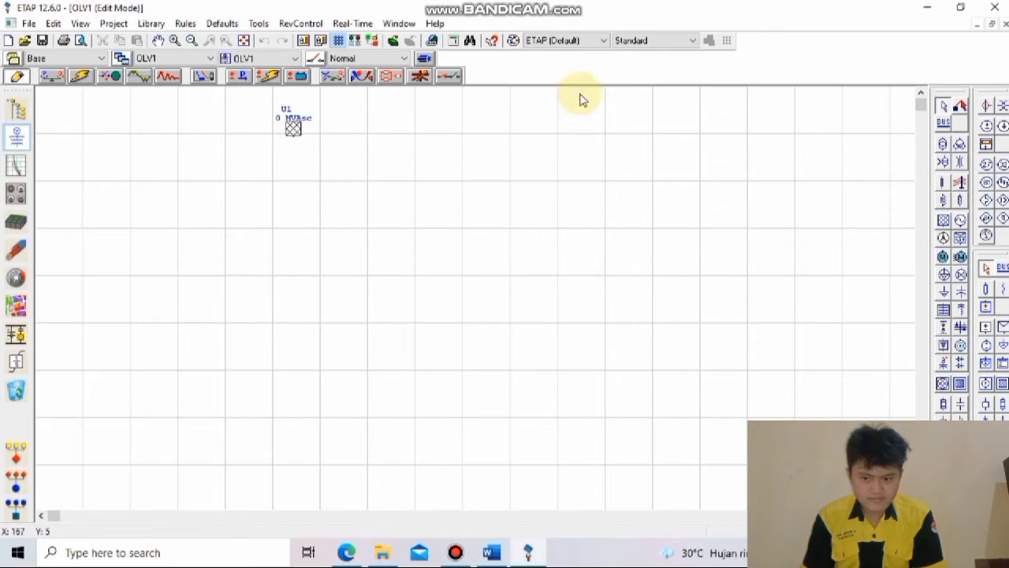
pyautogui.click(942, 124)
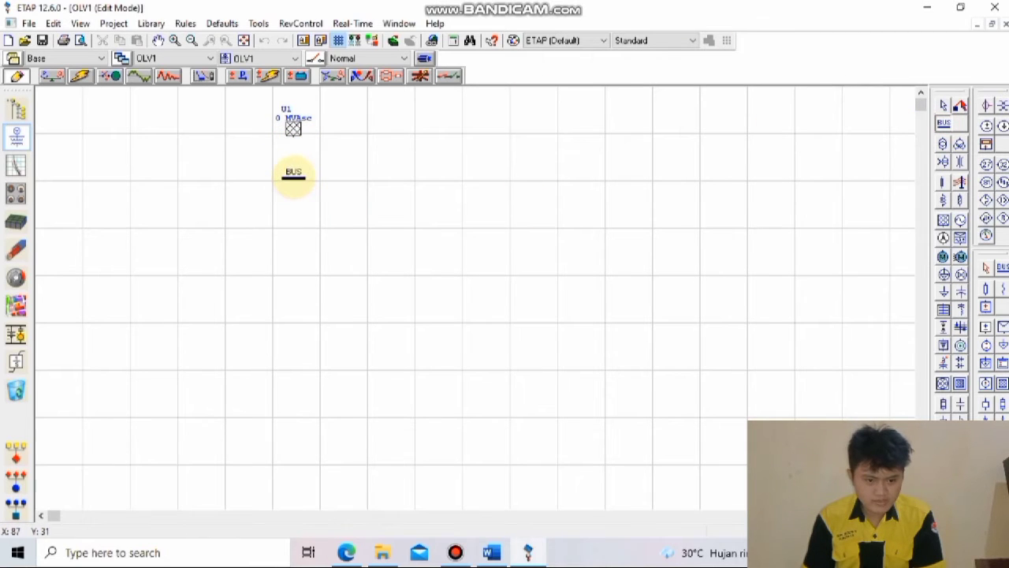
pyautogui.click(294, 173)
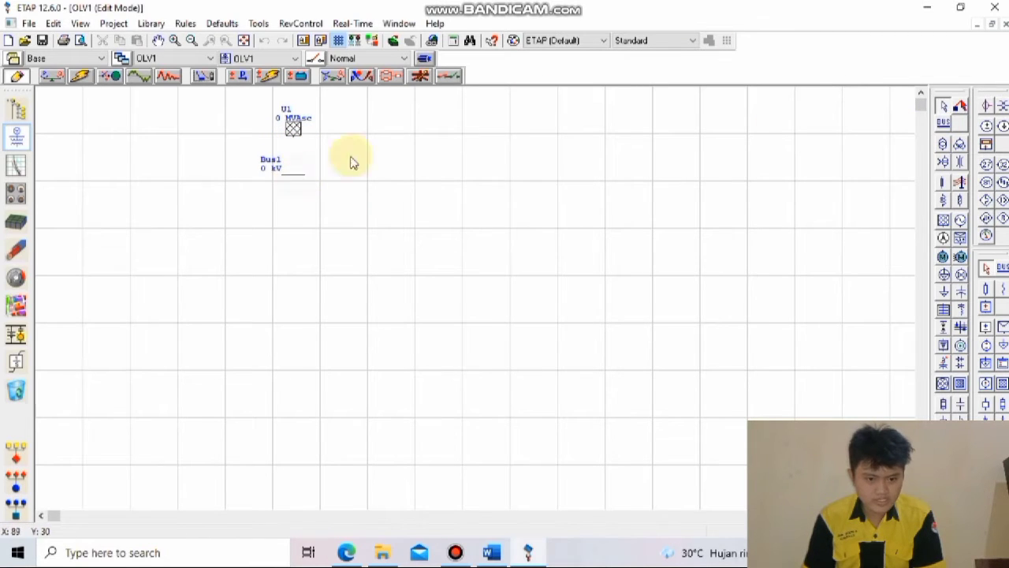
# Step: Add a two-winding transformer below the bus and connect both the power grid and the transformer to that bus
pyautogui.click(943, 147)
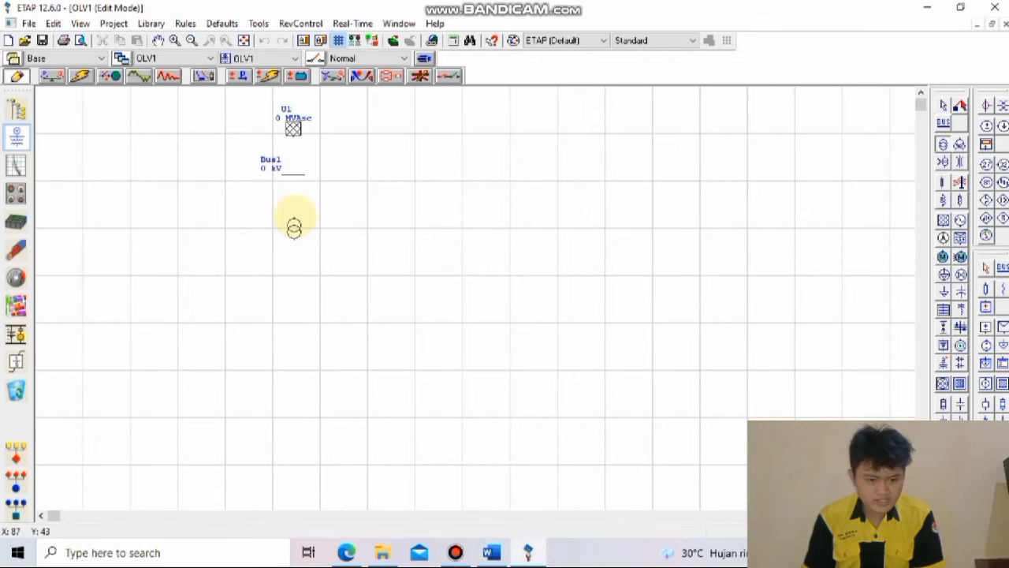
pyautogui.click(294, 217)
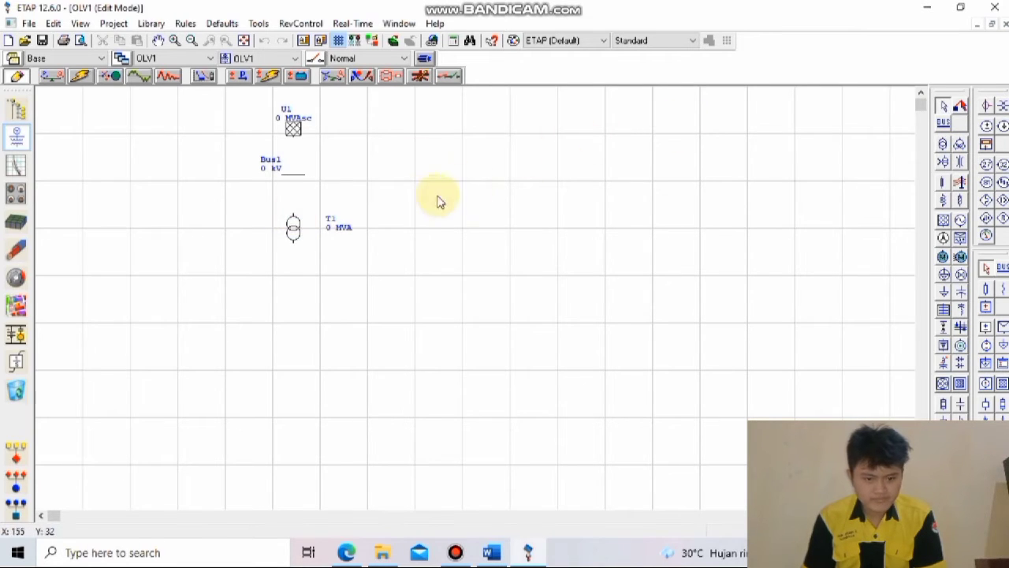
pyautogui.moveTo(294, 134); pyautogui.dragTo(291, 176)
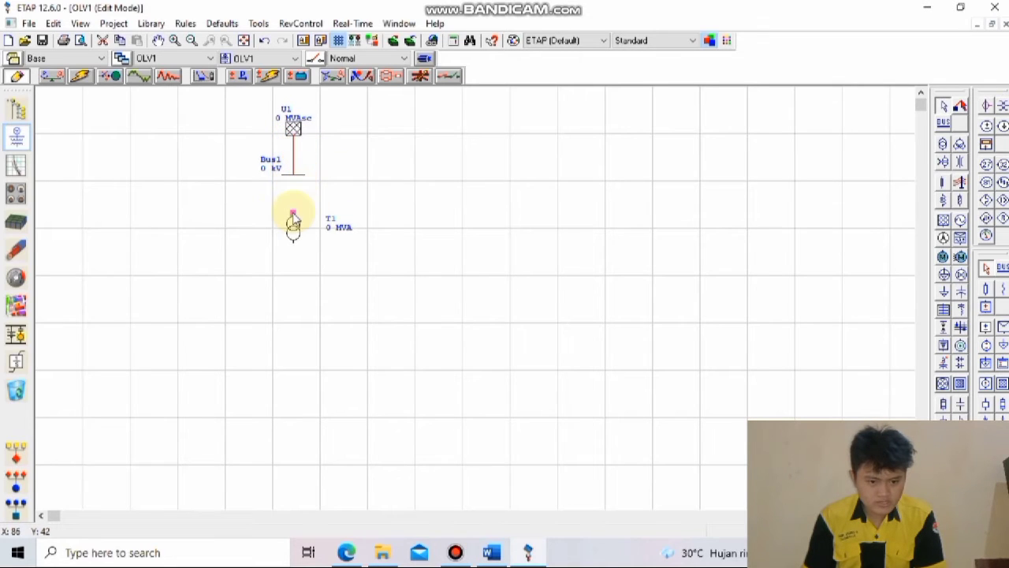
pyautogui.moveTo(293, 218); pyautogui.dragTo(295, 177)
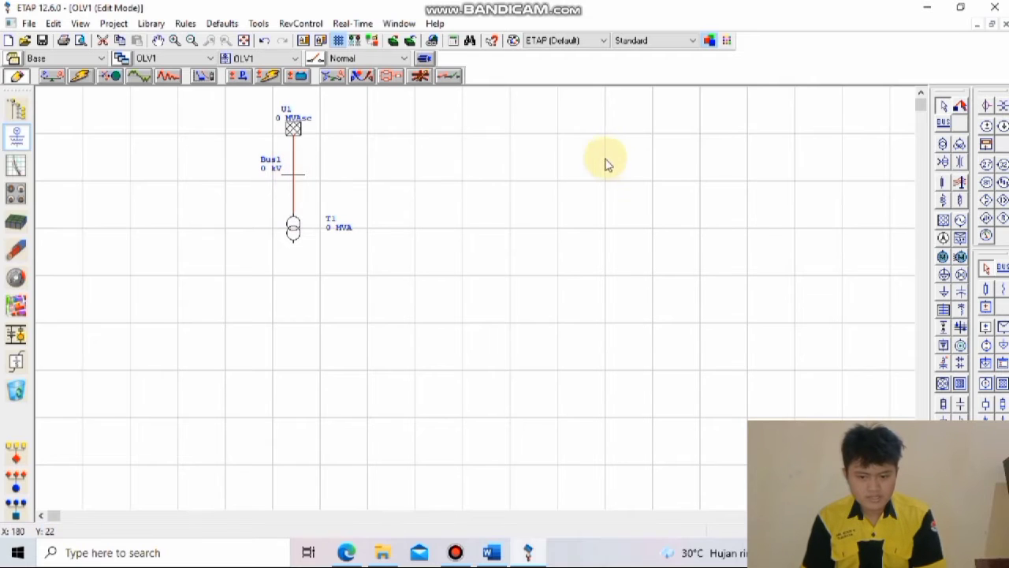
# Step: Place a second bus below the transformer and connect it to the transformer's secondary side
pyautogui.click(944, 124)
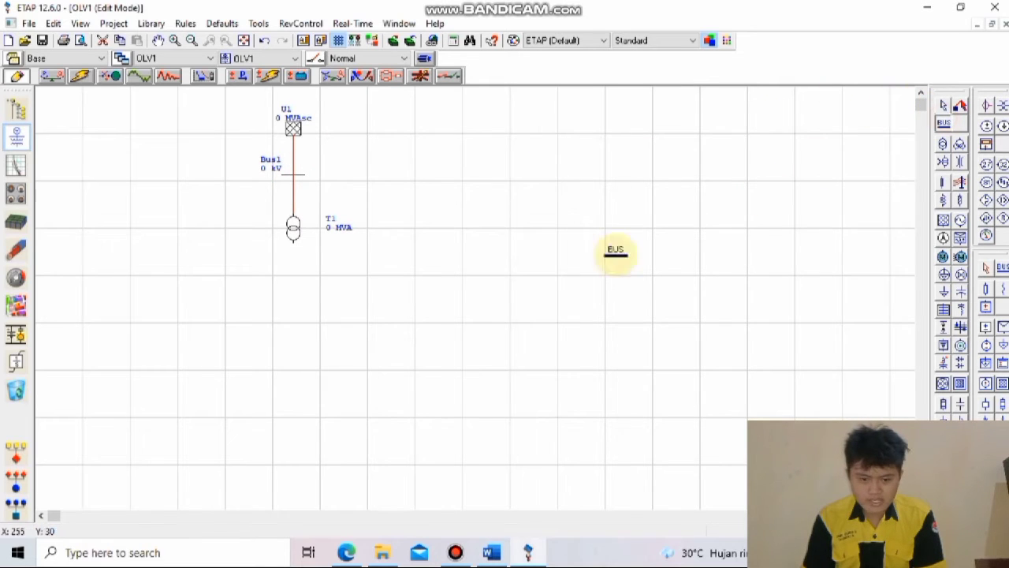
pyautogui.click(294, 290)
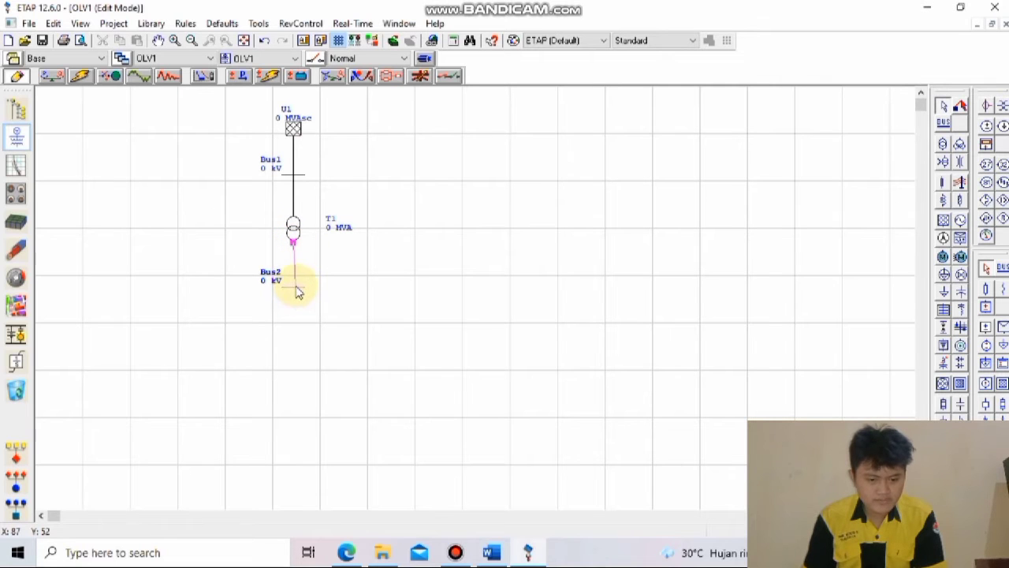
pyautogui.moveTo(298, 292); pyautogui.dragTo(293, 285)
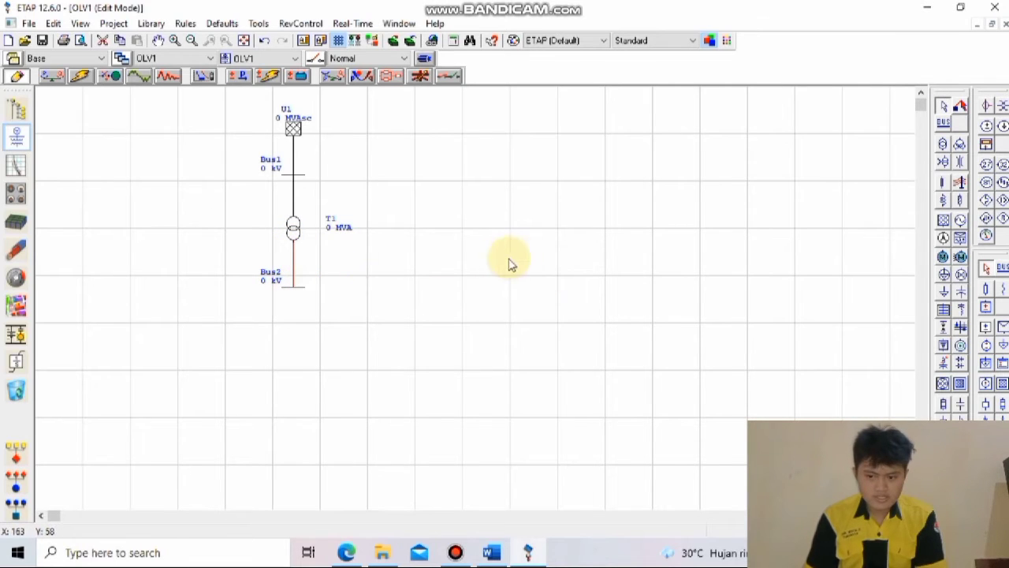
# Step: Add a lumped load below the second bus and connect it to that bus
pyautogui.click(944, 273)
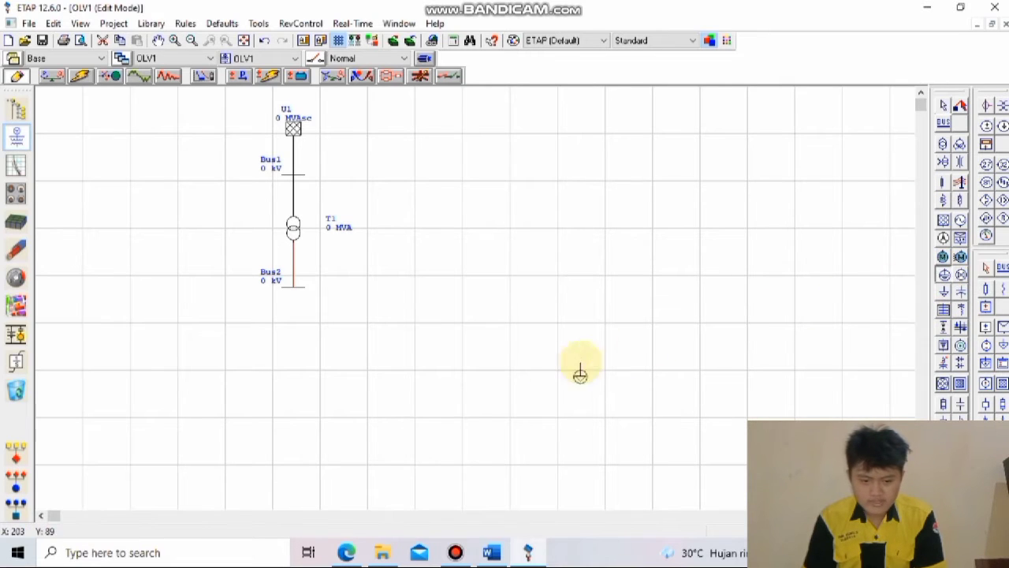
pyautogui.click(294, 355)
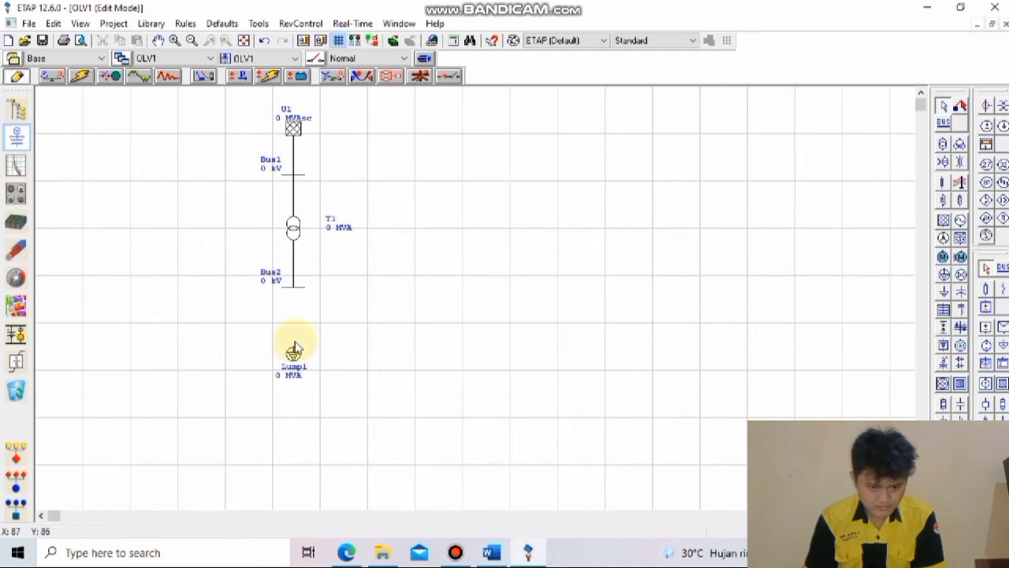
pyautogui.moveTo(292, 352); pyautogui.dragTo(297, 287)
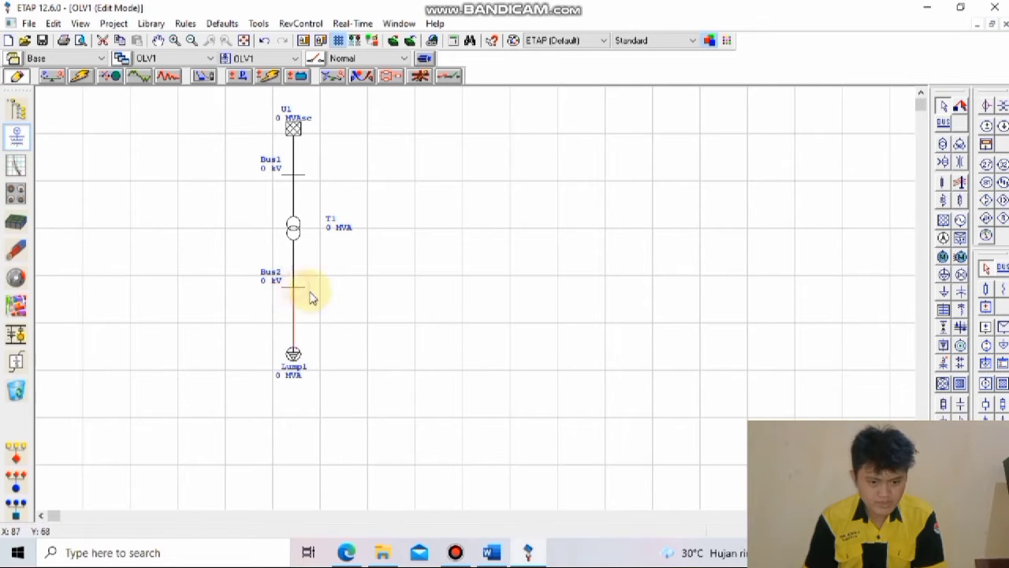
# Step: Set the symbol size of the bus between the power grid and the first transformer to 4
pyautogui.click(300, 177)
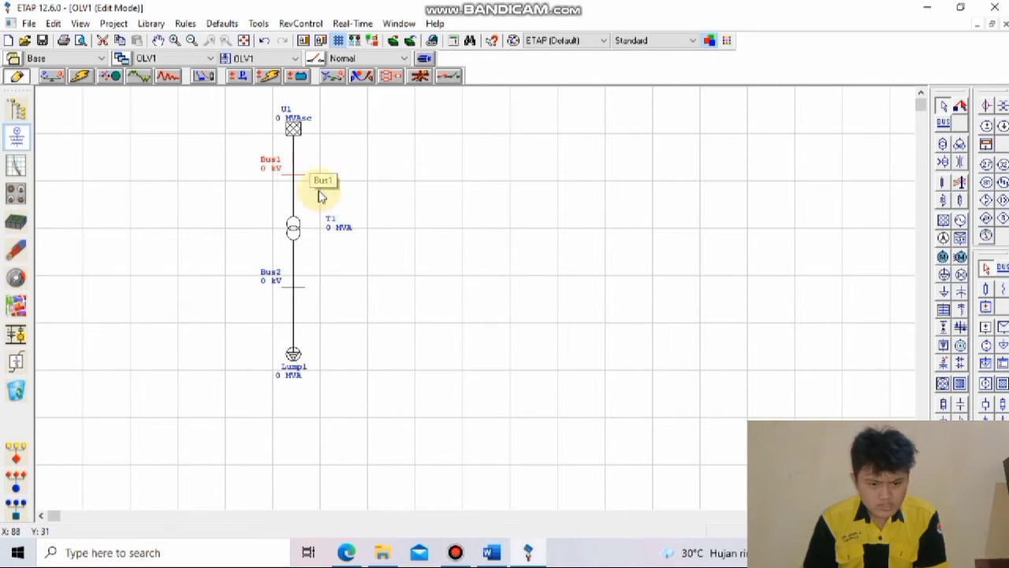
pyautogui.click(417, 219)
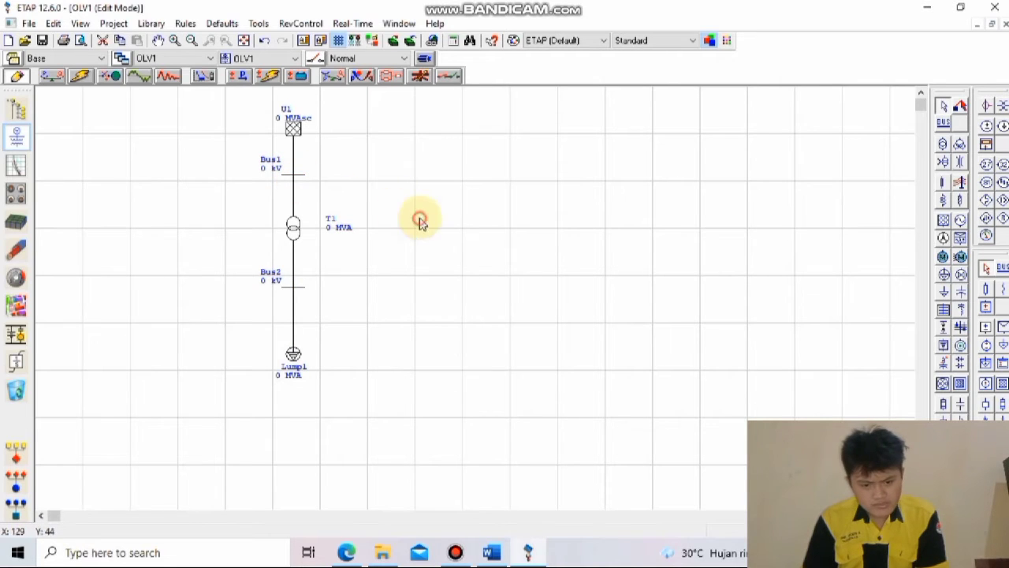
pyautogui.click(303, 175)
pyautogui.rightClick(301, 180)
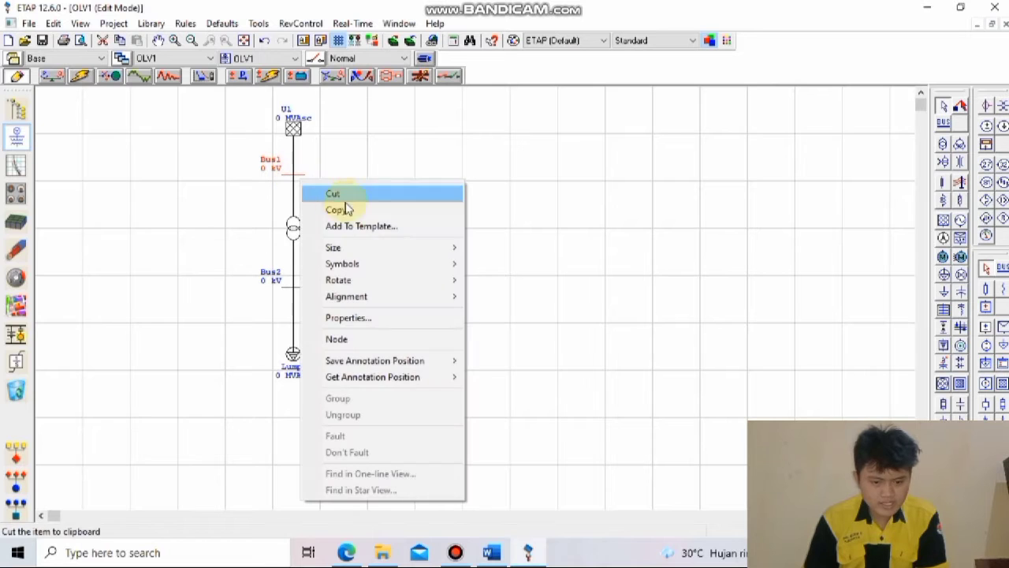
pyautogui.moveTo(381, 248)
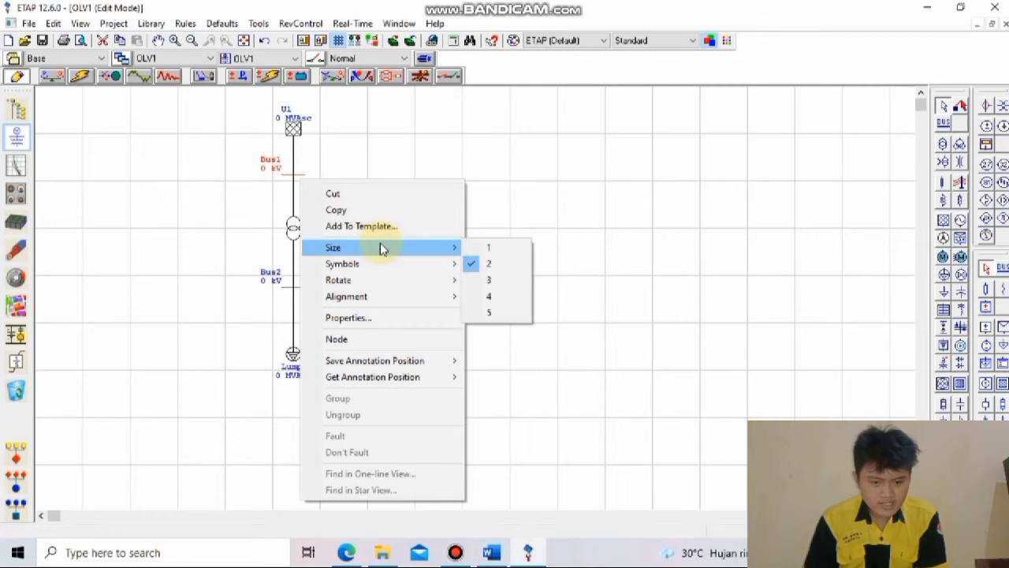
pyautogui.click(502, 301)
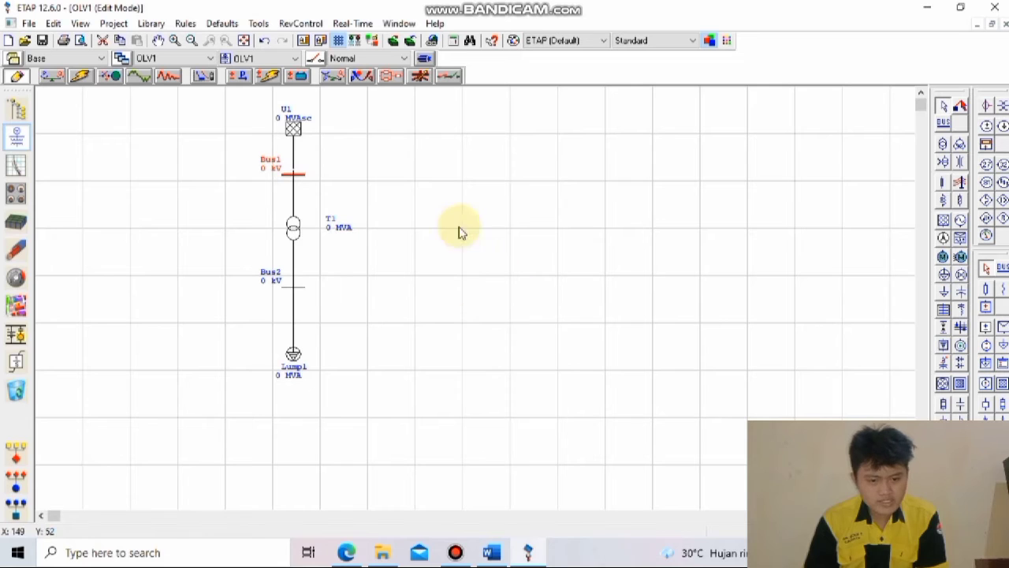
# Step: Set the symbol size of the bus below the first transformer to 4 and stretch that bus well to the right
pyautogui.rightClick(297, 293)
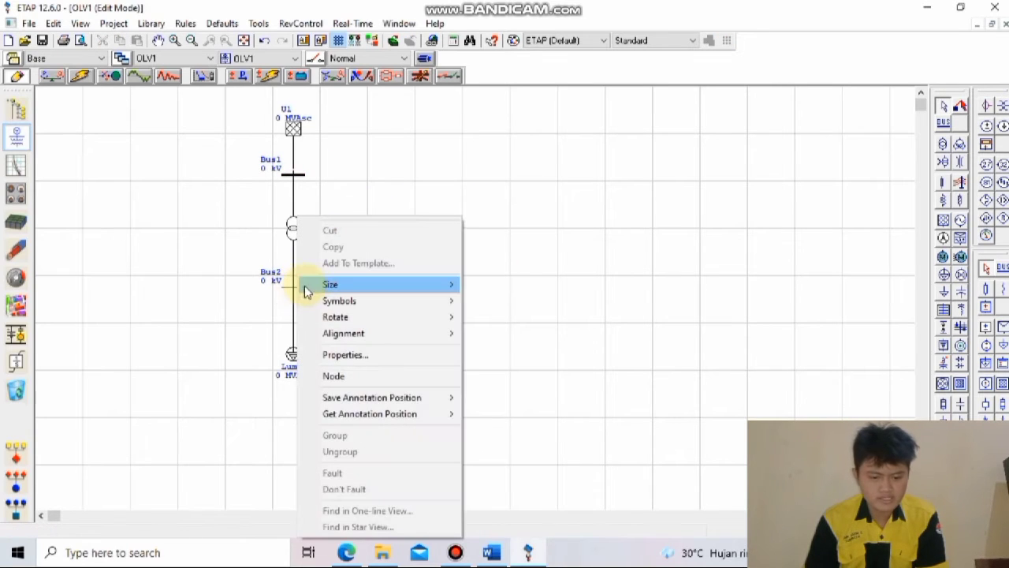
pyautogui.moveTo(329, 285)
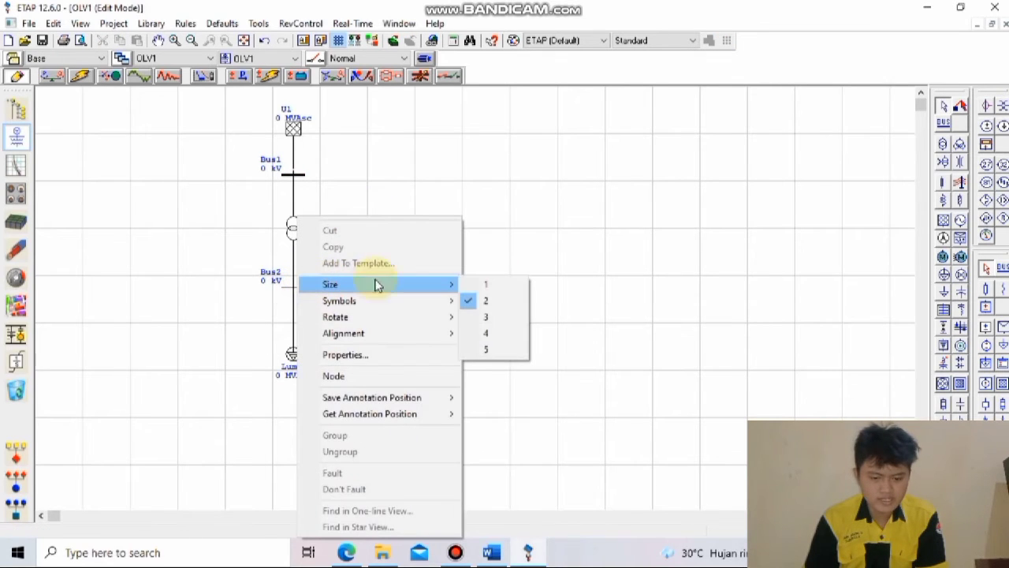
pyautogui.click(514, 333)
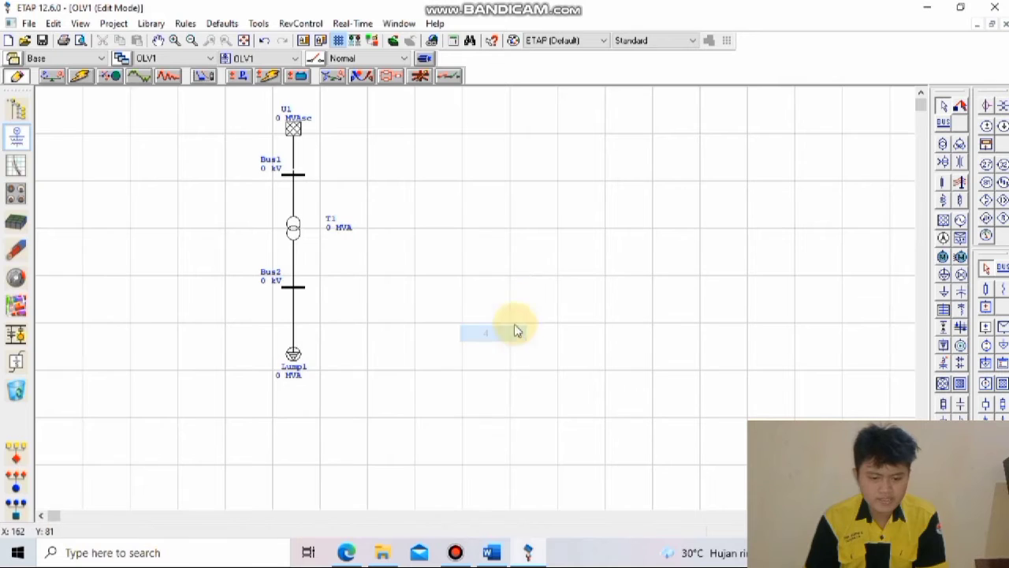
pyautogui.click(305, 288)
pyautogui.moveTo(306, 287); pyautogui.dragTo(466, 289)
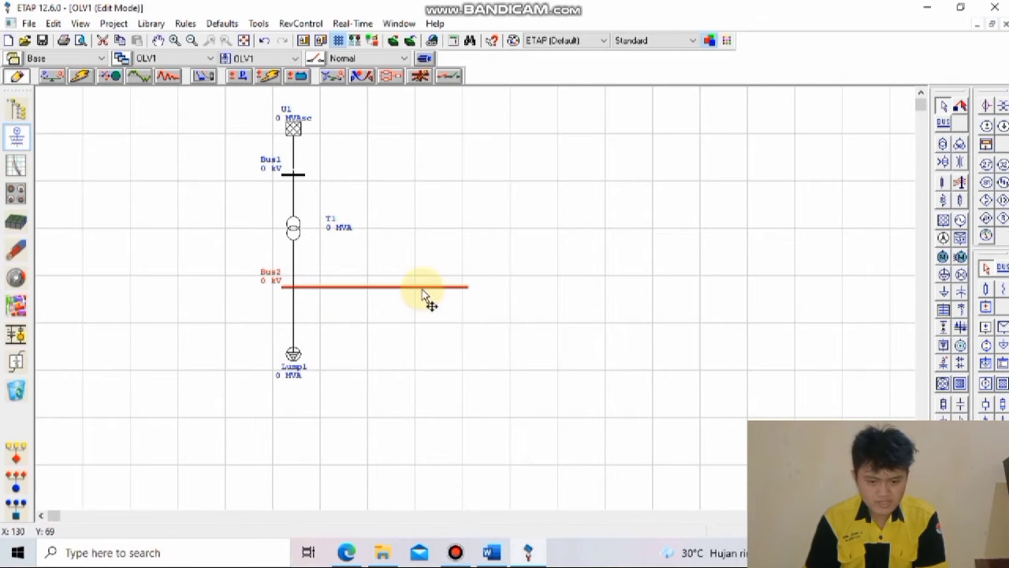
pyautogui.click(600, 291)
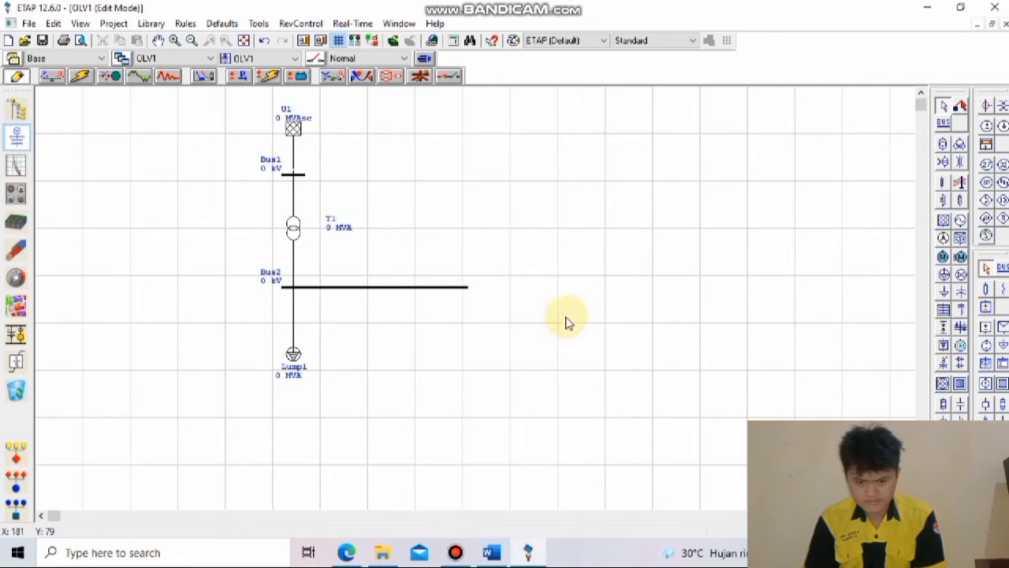
# Step: Place a cable below the right end of the long bus, connect it to that bus and straighten the connection
pyautogui.click(943, 185)
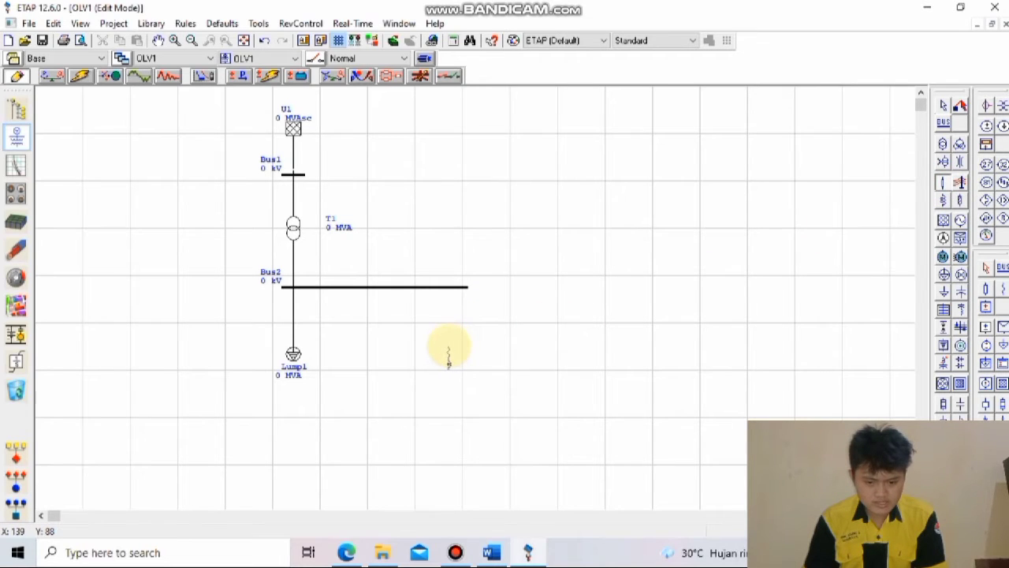
pyautogui.click(448, 355)
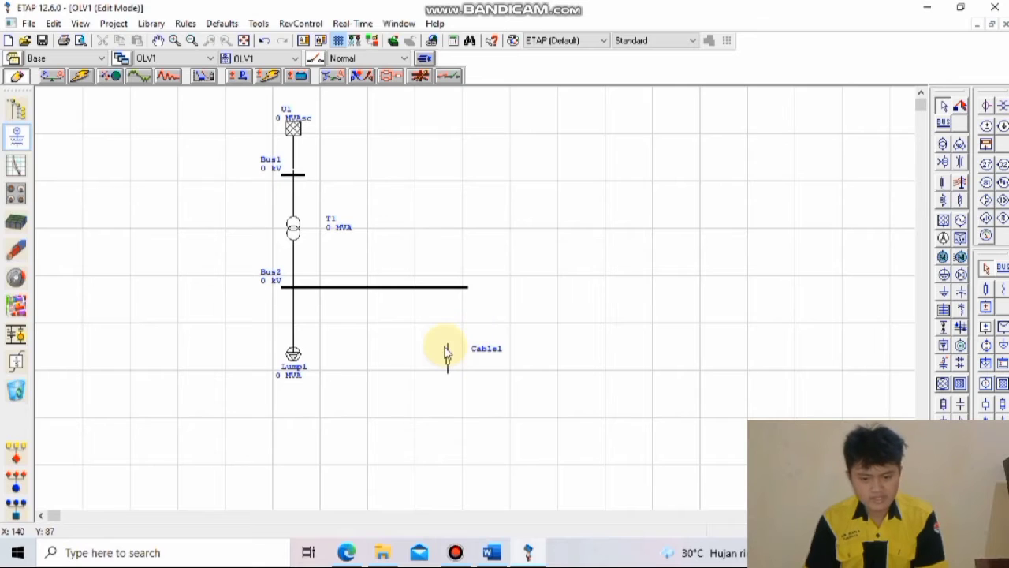
pyautogui.moveTo(448, 347); pyautogui.dragTo(450, 288)
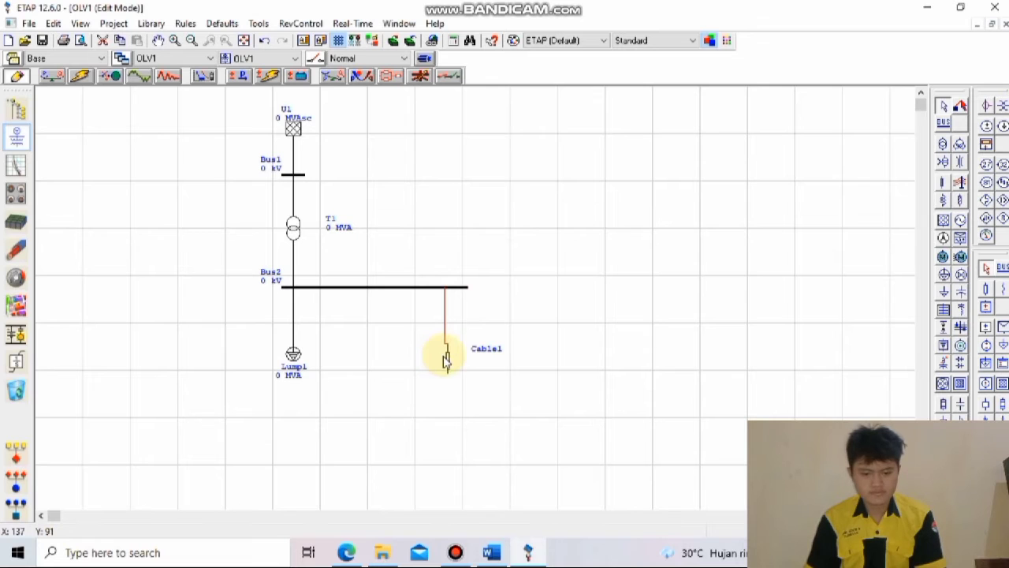
pyautogui.moveTo(448, 362); pyautogui.dragTo(444, 361)
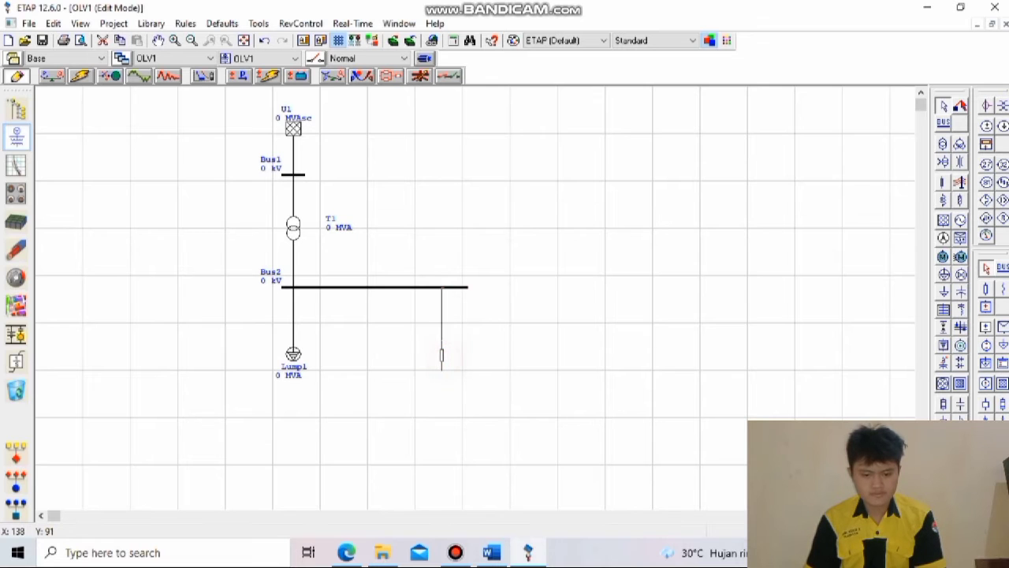
pyautogui.click(511, 372)
# Step: Place a bus below the cable, connect the cable's lower end to it and set the bus symbol size to 4
pyautogui.click(943, 125)
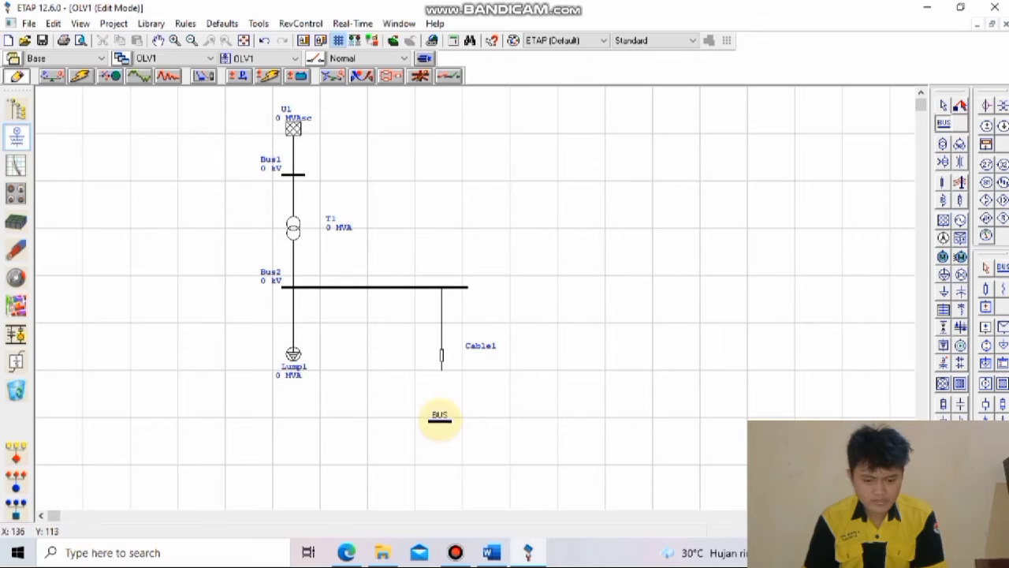
pyautogui.click(440, 418)
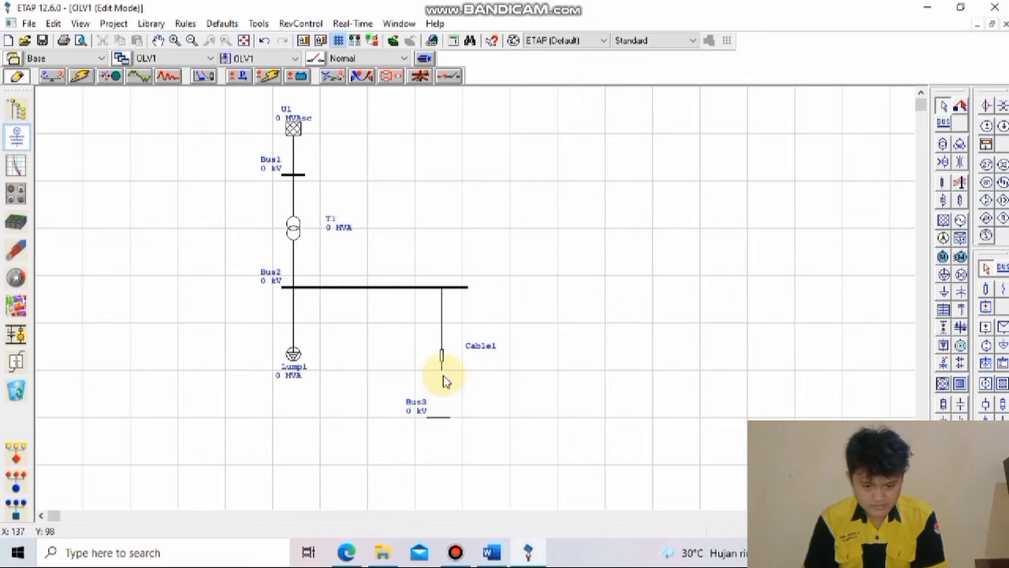
pyautogui.moveTo(443, 376); pyautogui.dragTo(445, 418)
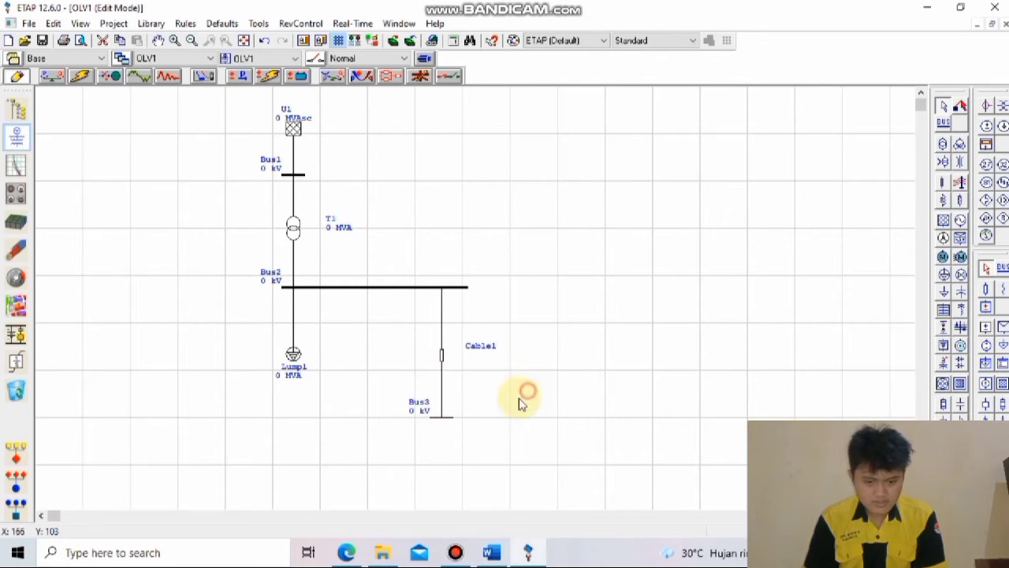
pyautogui.rightClick(445, 424)
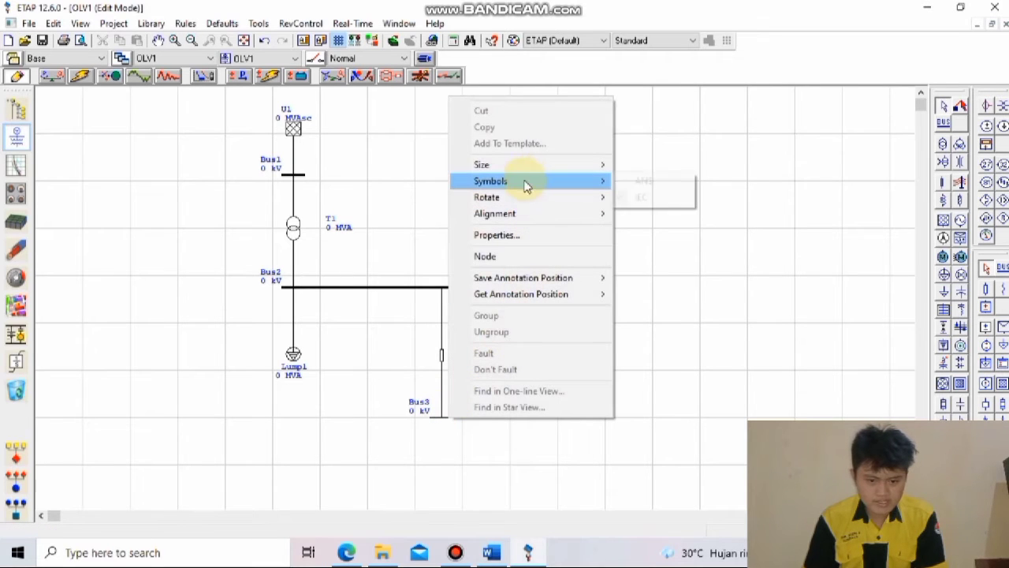
pyautogui.moveTo(523, 166)
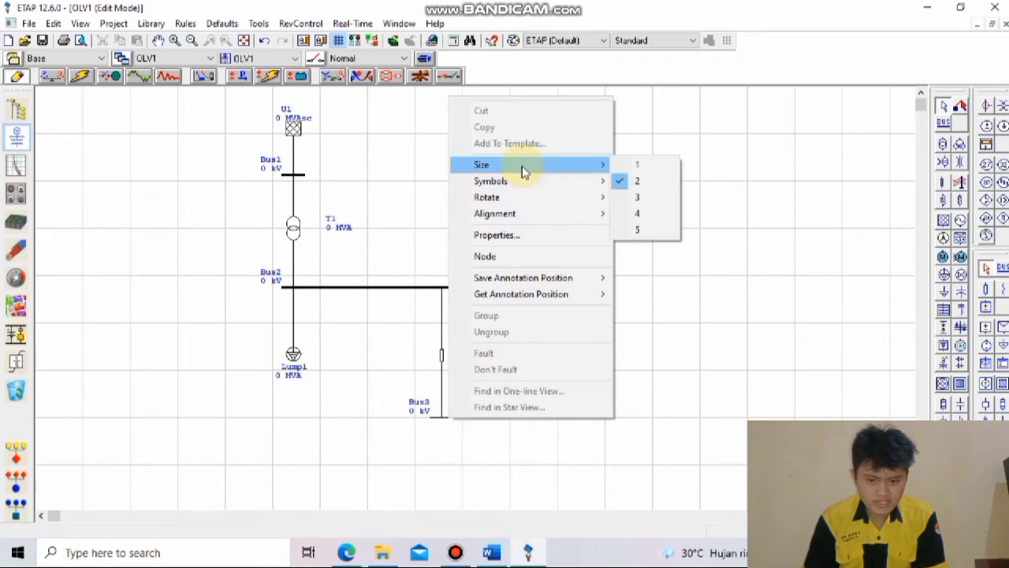
pyautogui.click(656, 220)
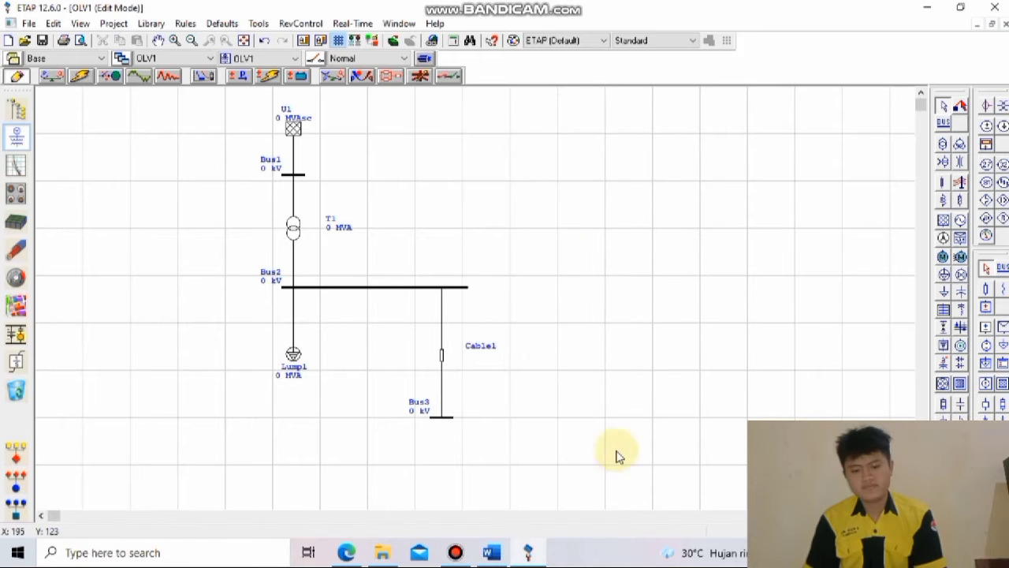
# Step: Add a two-winding transformer below the cable's lower bus and connect its primary side to that bus
pyautogui.scroll(-1, 622, 359)
pyautogui.scroll(-1, 605, 349)
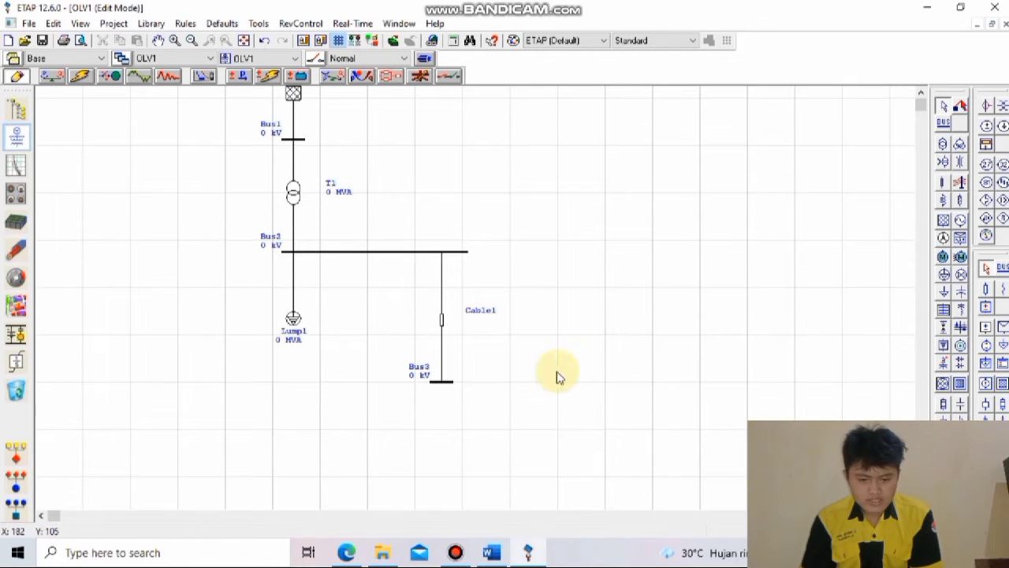
pyautogui.click(943, 147)
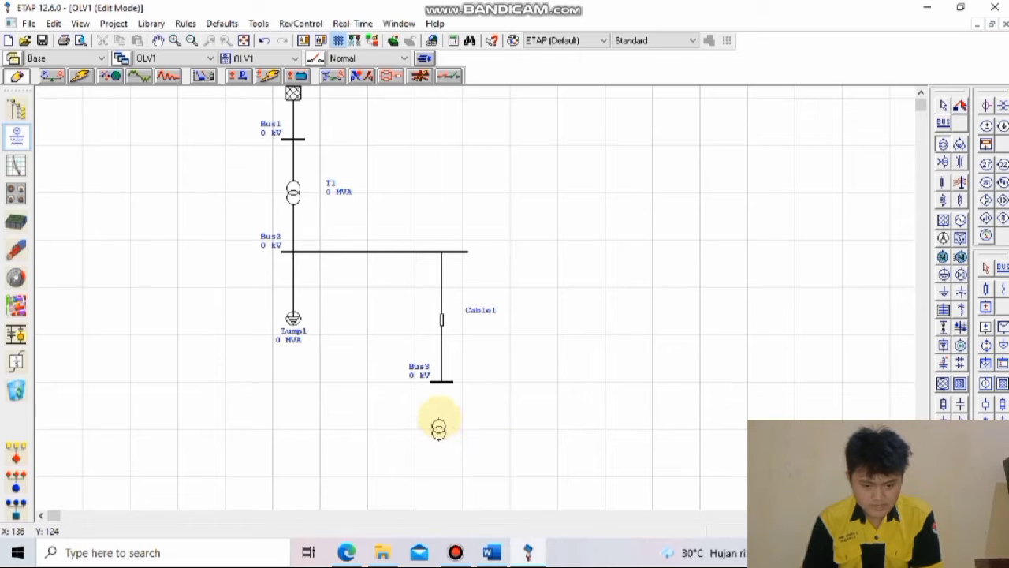
pyautogui.click(443, 419)
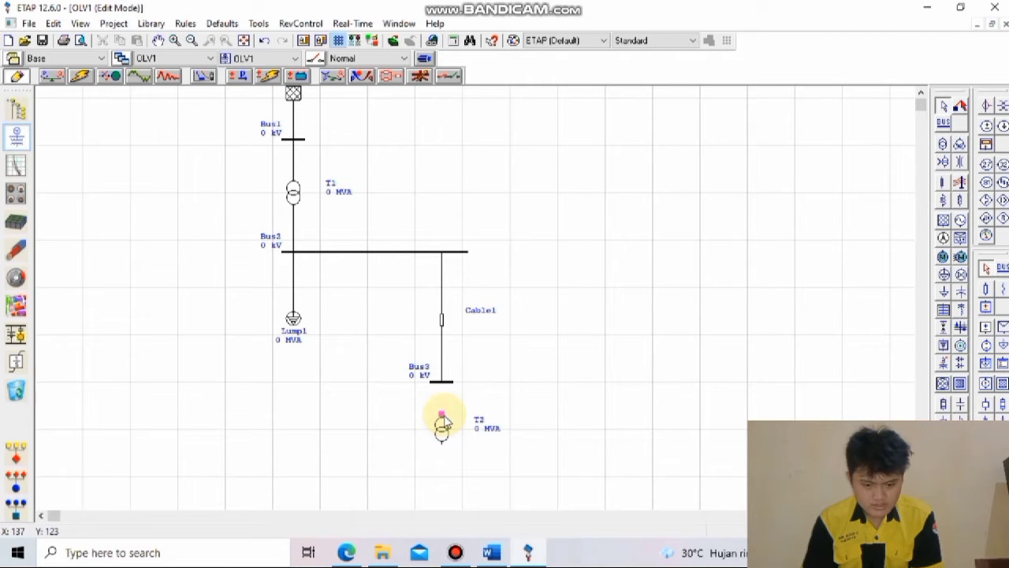
pyautogui.moveTo(441, 415); pyautogui.dragTo(444, 392)
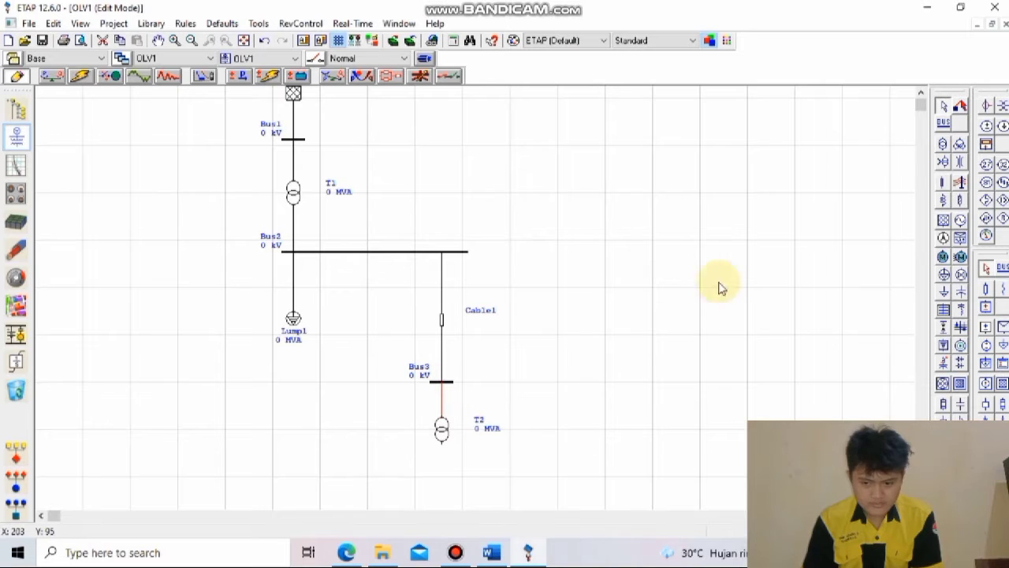
# Step: Place a fourth bus below the second transformer and connect it to the transformer's secondary side
pyautogui.click(943, 123)
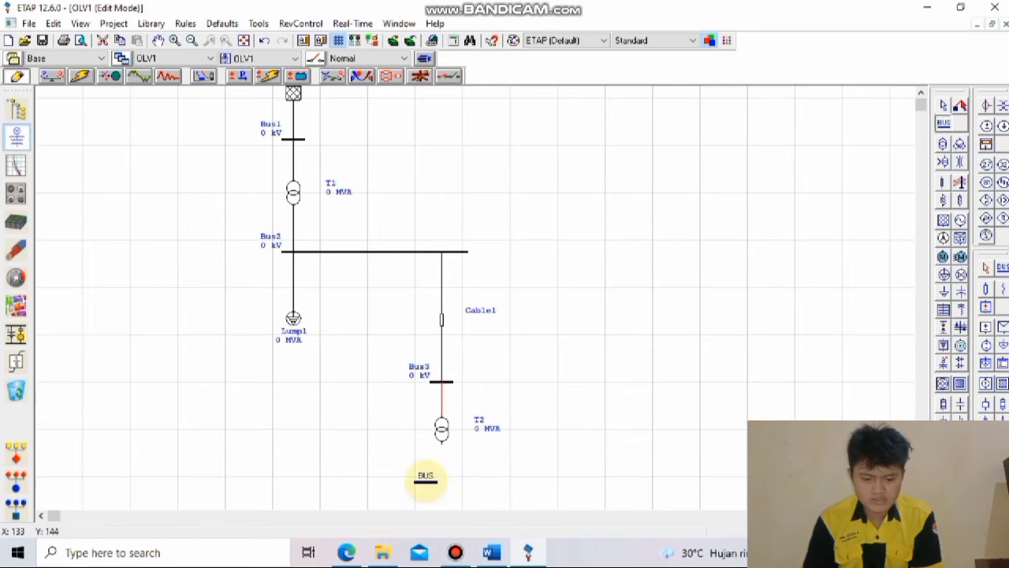
pyautogui.click(443, 473)
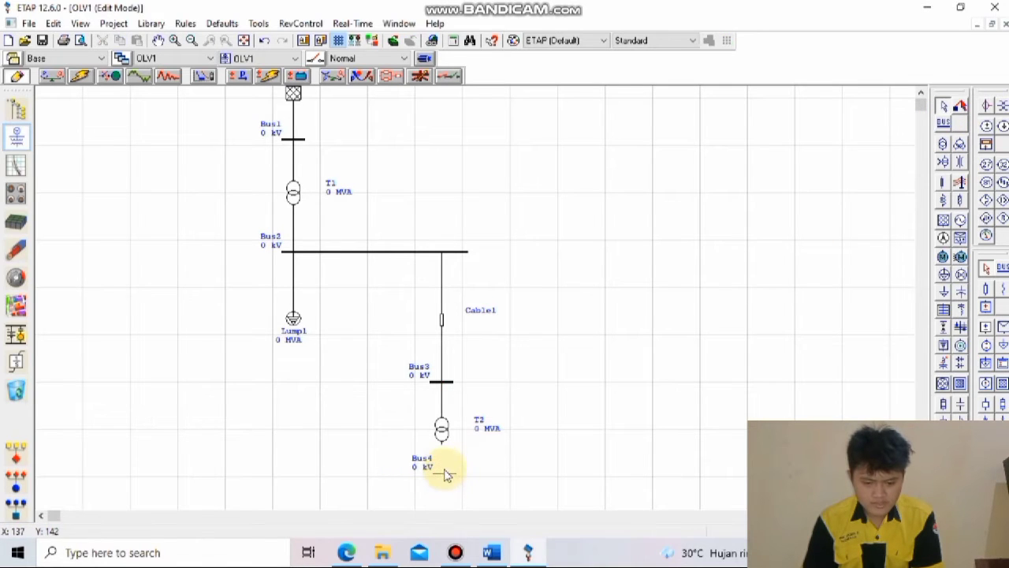
pyautogui.moveTo(443, 450); pyautogui.dragTo(443, 470)
# Step: Add a static load below the fourth bus and connect it to that bus in a straight vertical line
pyautogui.scroll(-1, 638, 365)
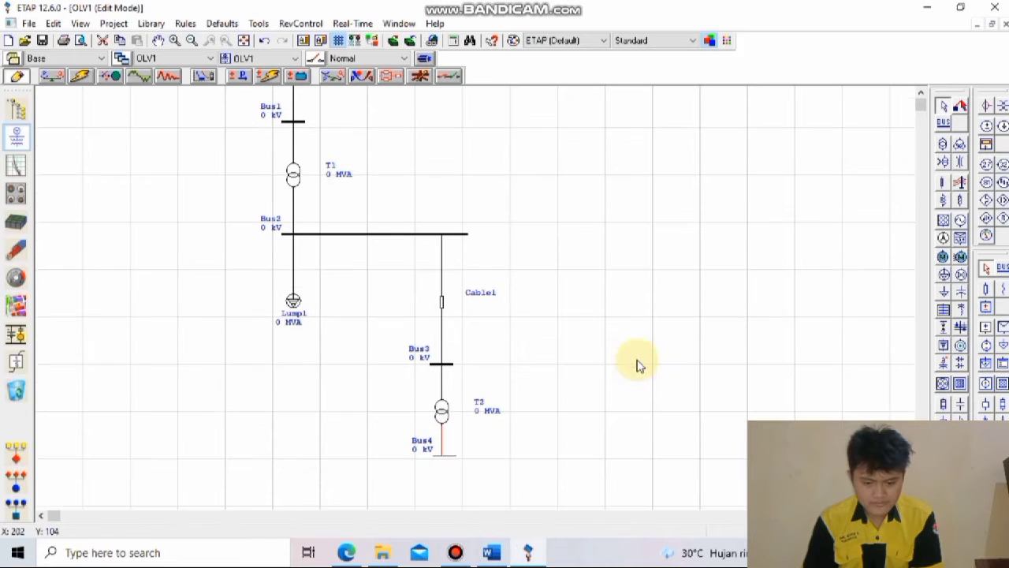
pyautogui.click(943, 292)
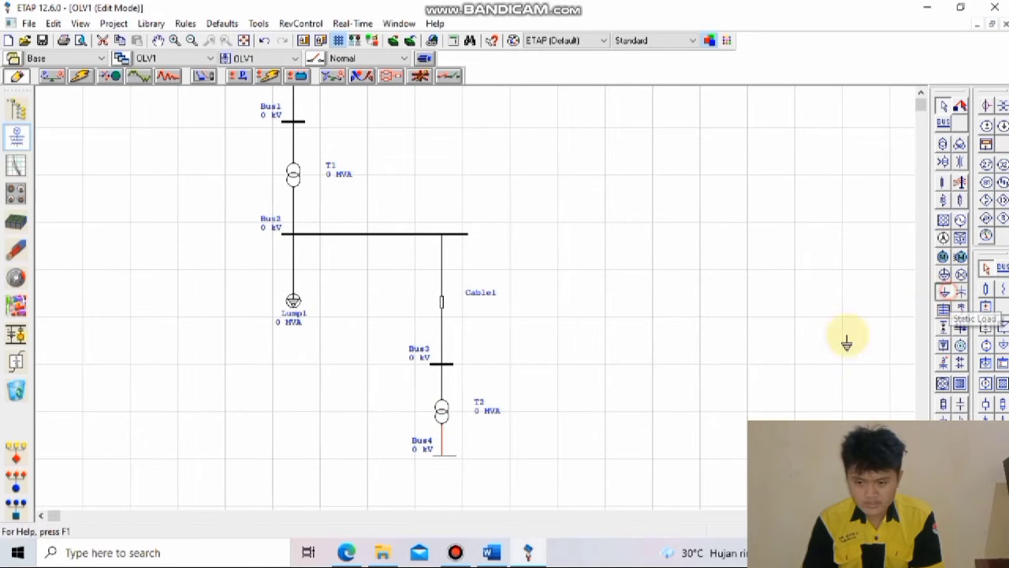
pyautogui.click(446, 485)
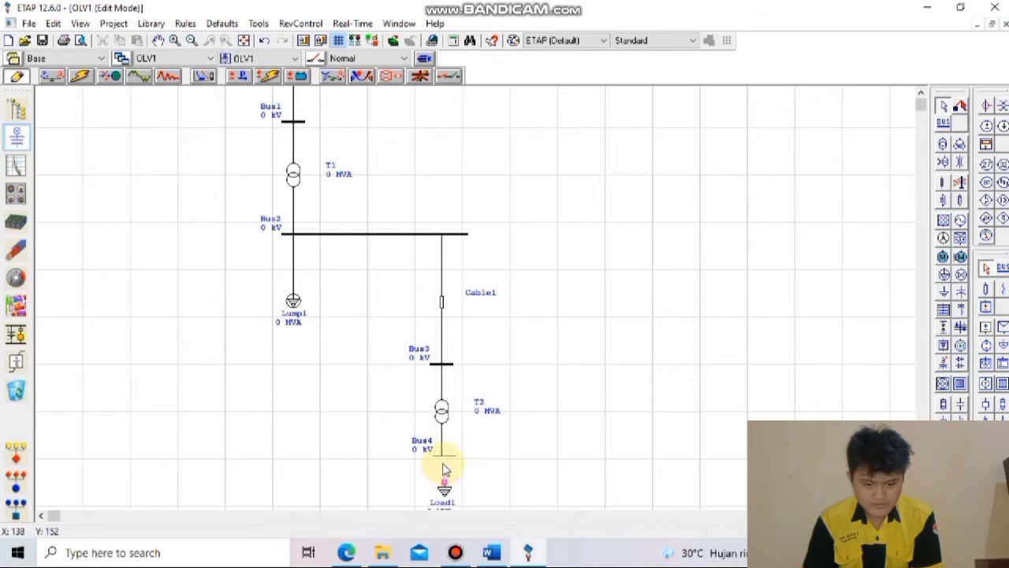
pyautogui.moveTo(443, 482); pyautogui.dragTo(441, 502)
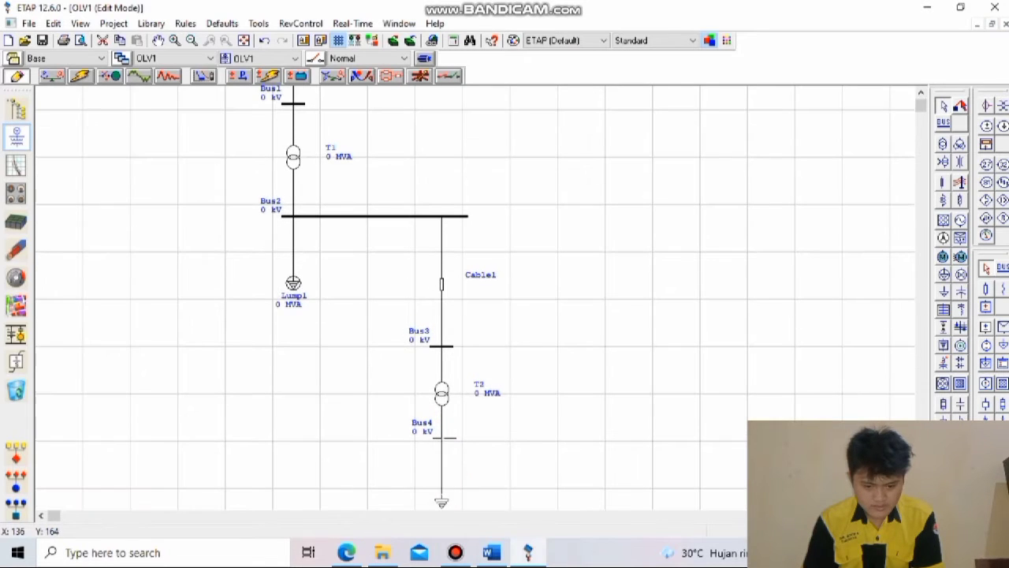
pyautogui.click(513, 443)
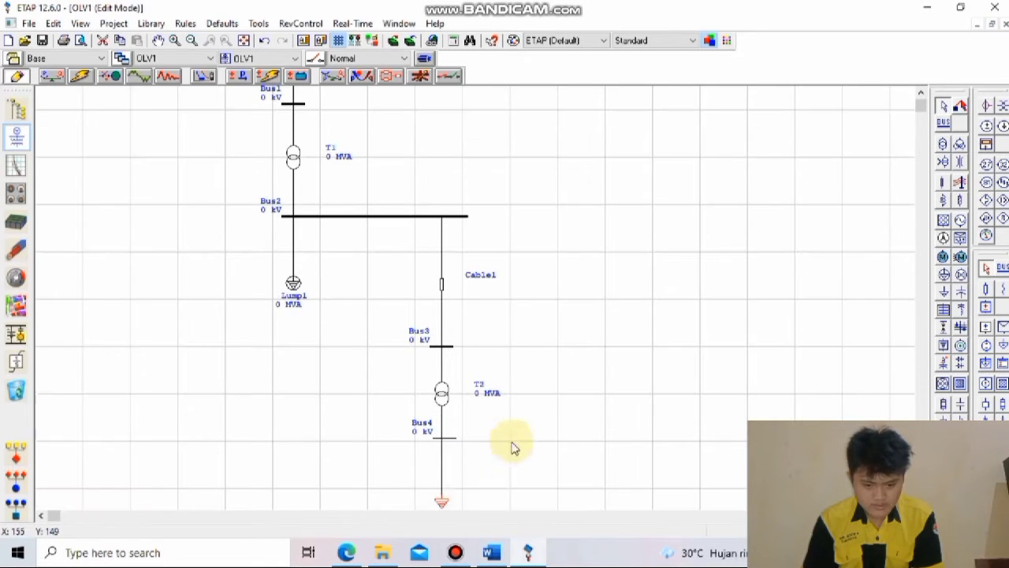
# Step: Set the symbol size of the bus between the second transformer and the static load to 4
pyautogui.rightClick(446, 440)
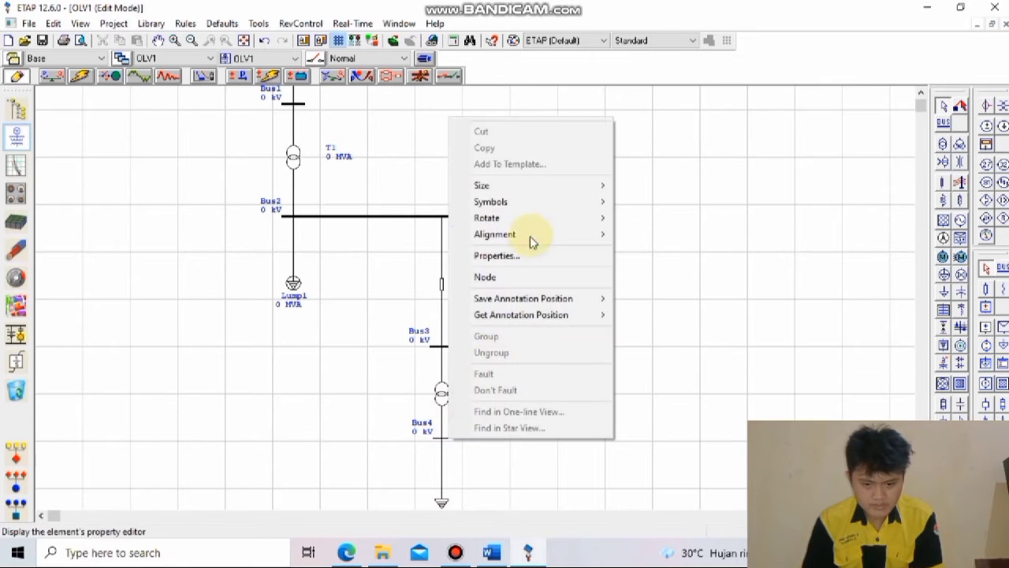
pyautogui.moveTo(577, 188)
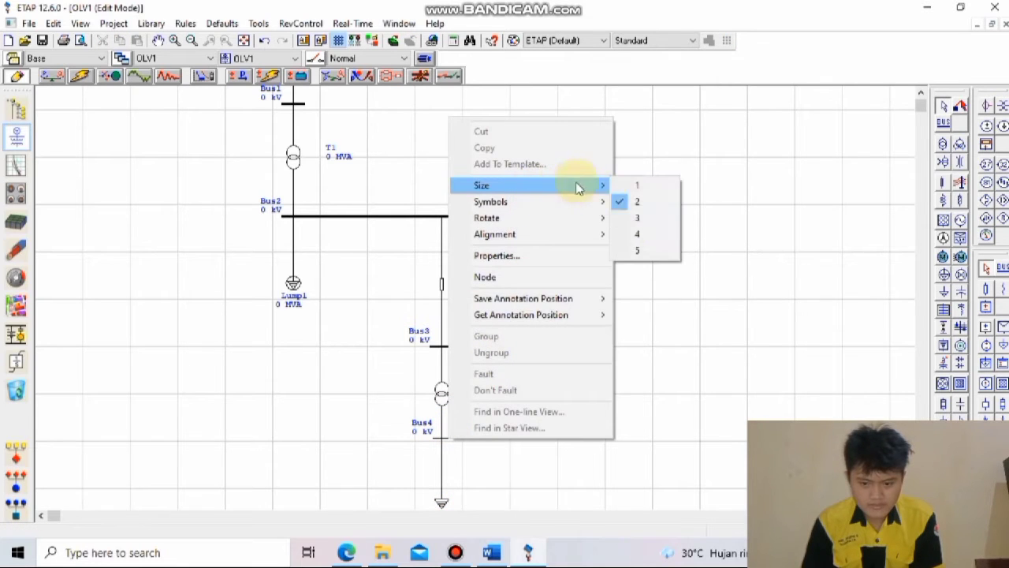
pyautogui.click(656, 234)
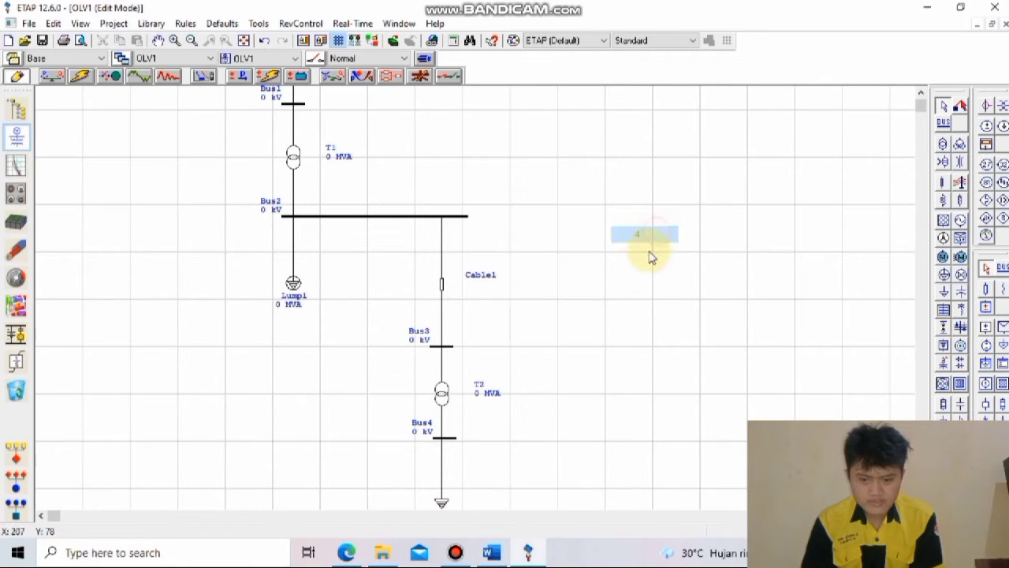
pyautogui.click(451, 548)
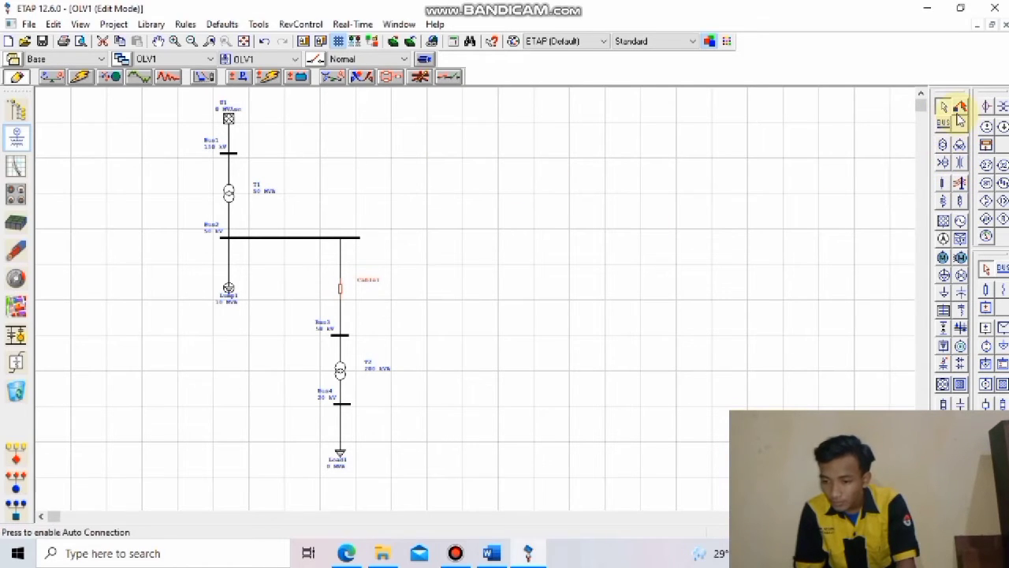
# Step: Add a second power grid in the empty area beside the existing diagram and place a bus below it
pyautogui.click(944, 221)
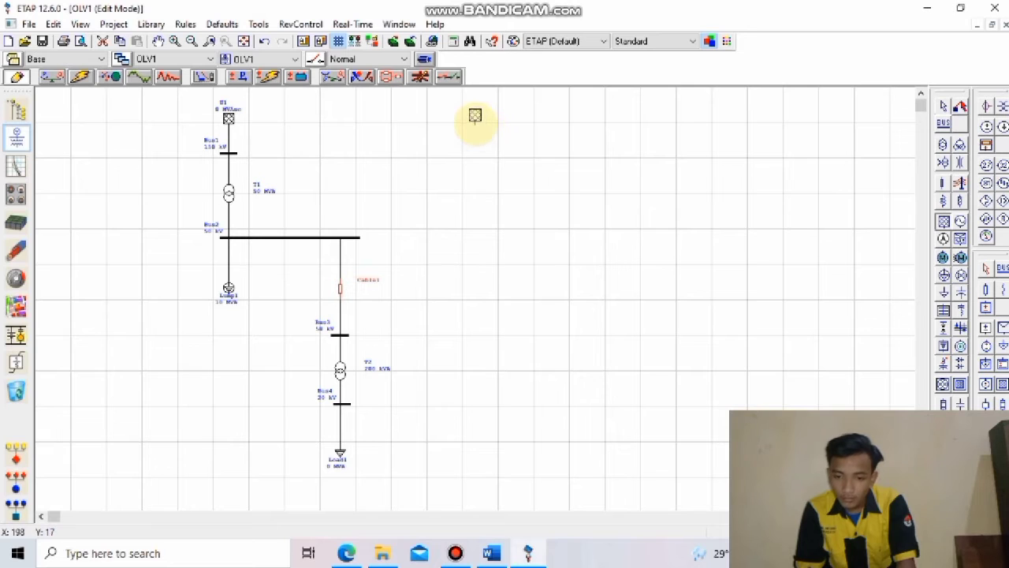
pyautogui.click(473, 115)
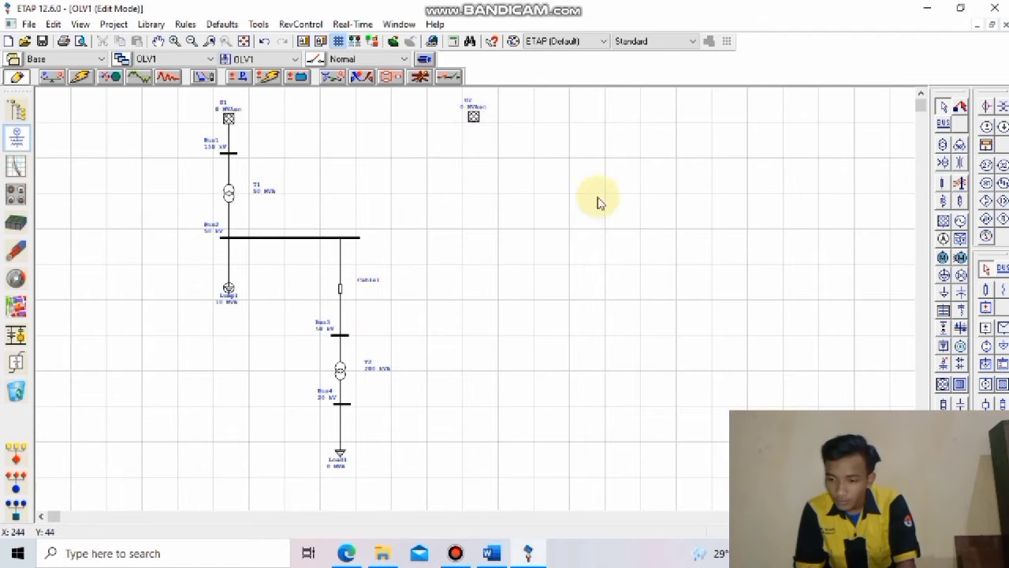
pyautogui.click(943, 124)
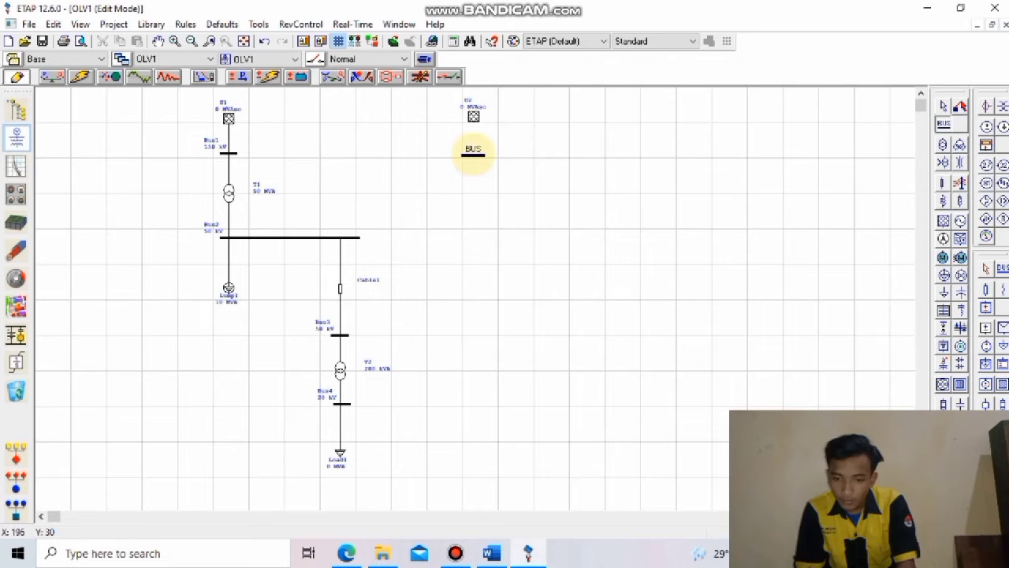
pyautogui.click(473, 153)
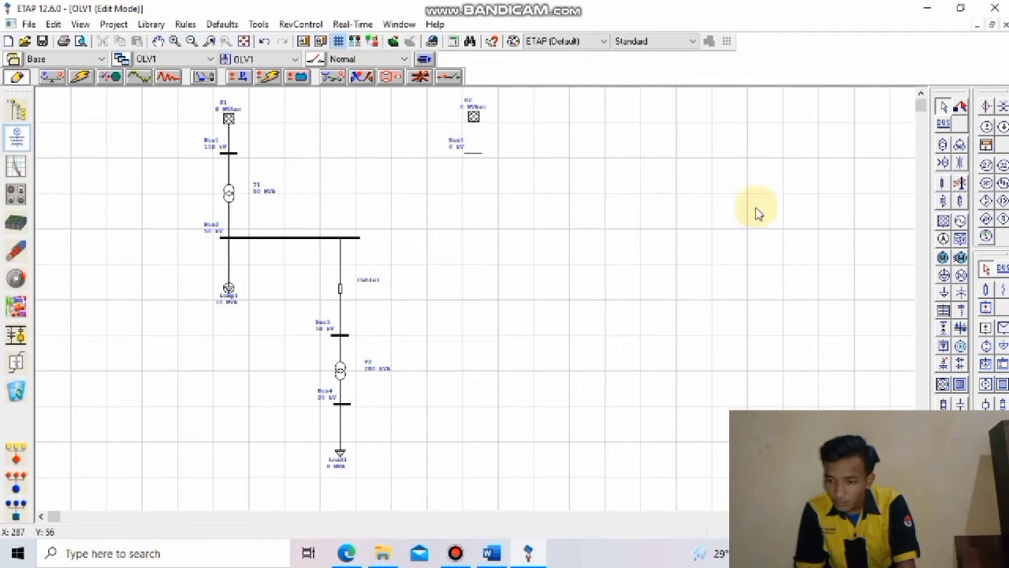
# Step: Place a two-winding transformer below the new bus and a lumped load further down in the same column, dismissing the autosave prompt
pyautogui.click(942, 144)
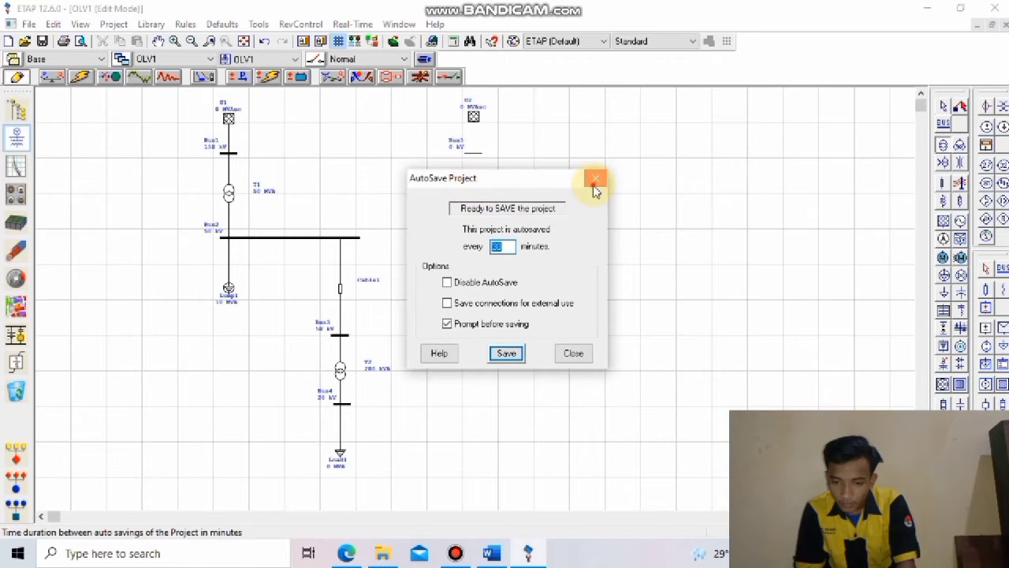
pyautogui.click(595, 181)
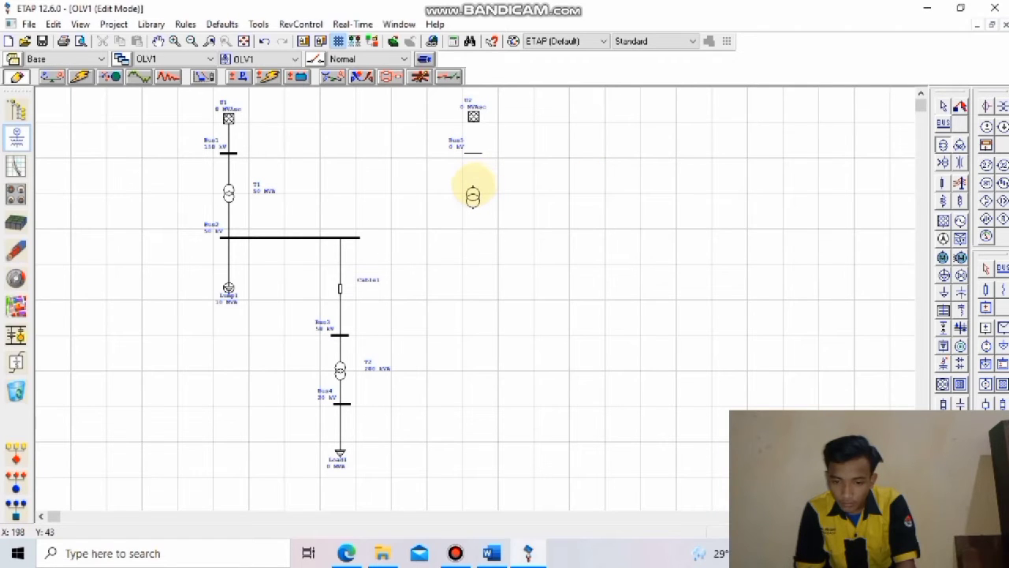
pyautogui.click(472, 184)
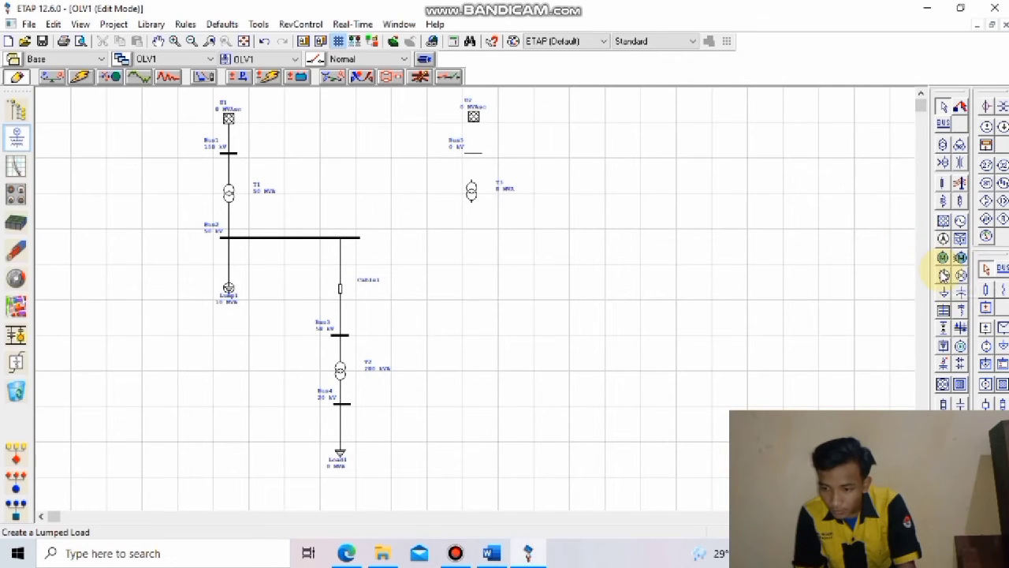
pyautogui.click(944, 274)
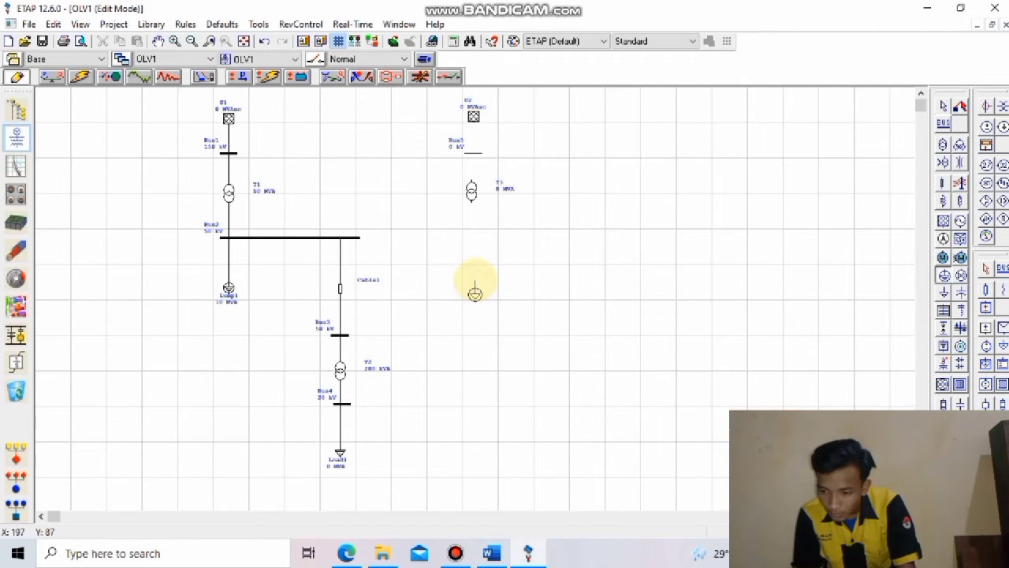
pyautogui.click(473, 284)
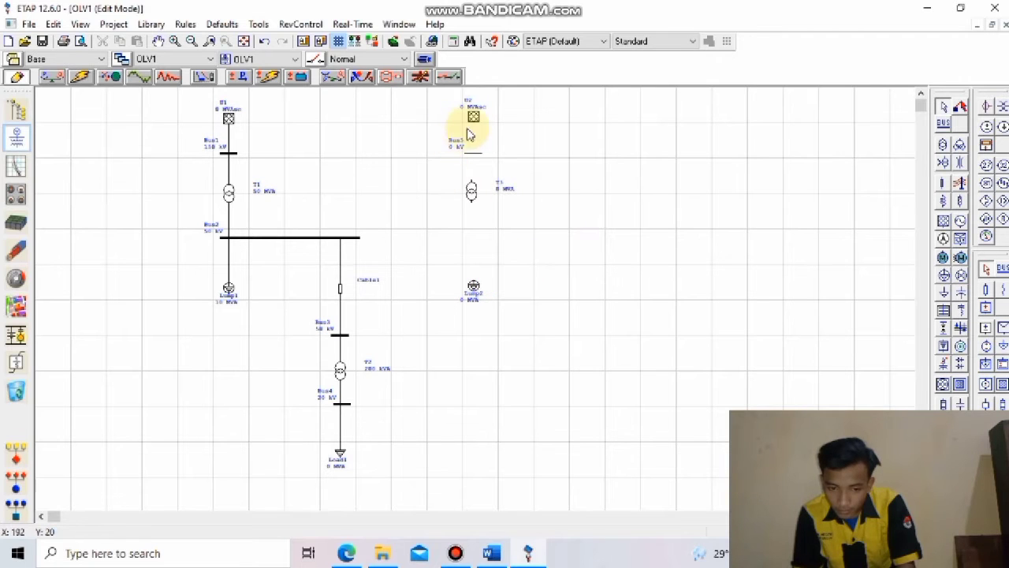
# Step: Connect the second power grid to the bus directly below it
pyautogui.moveTo(474, 124); pyautogui.dragTo(479, 166)
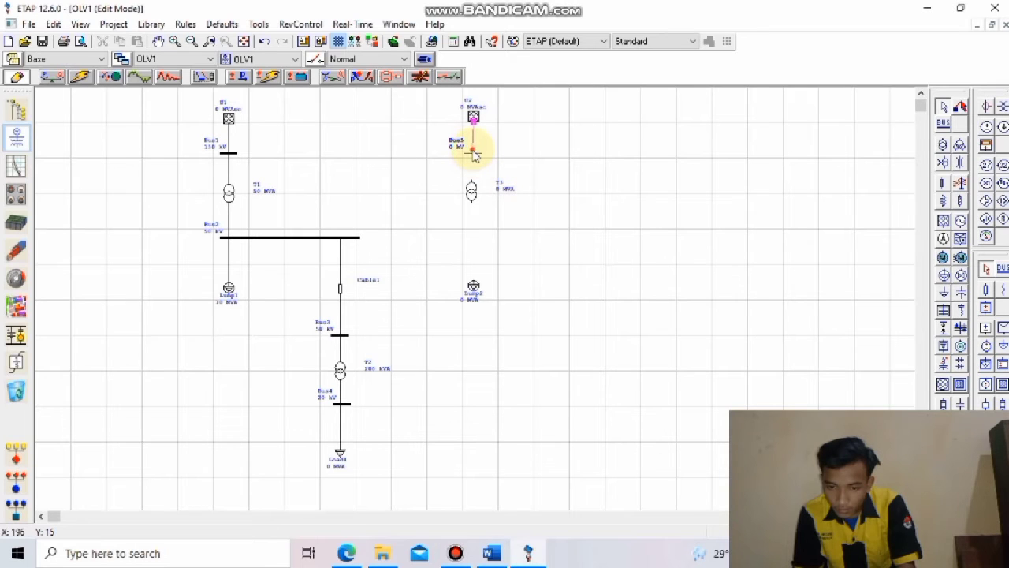
pyautogui.moveTo(473, 119); pyautogui.dragTo(483, 161)
pyautogui.click(475, 157)
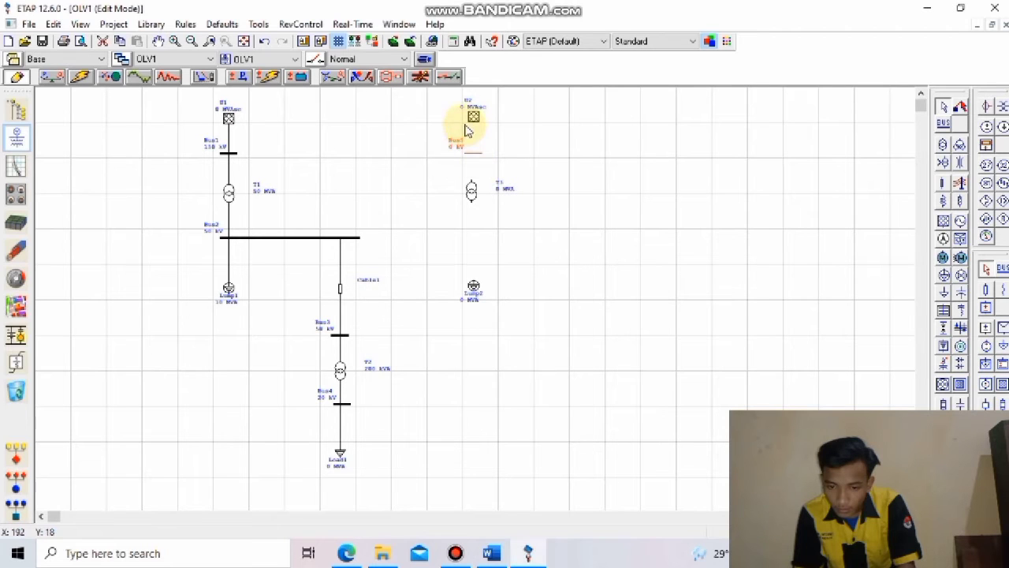
pyautogui.moveTo(474, 122); pyautogui.dragTo(480, 158)
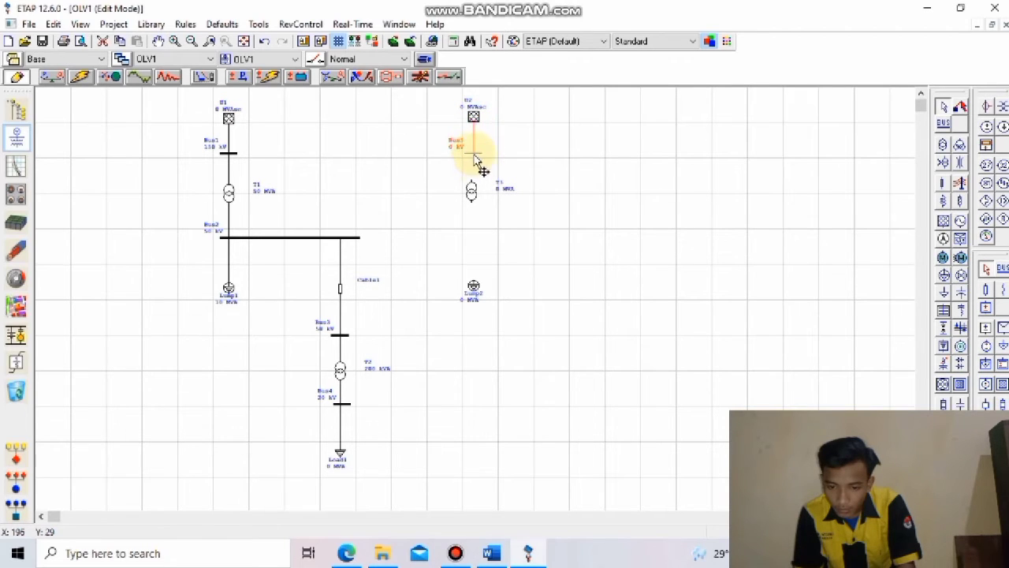
# Step: Connect the third transformer's primary side to the bus above it and shift the transformer to straighten the connection
pyautogui.moveTo(471, 182); pyautogui.dragTo(474, 168)
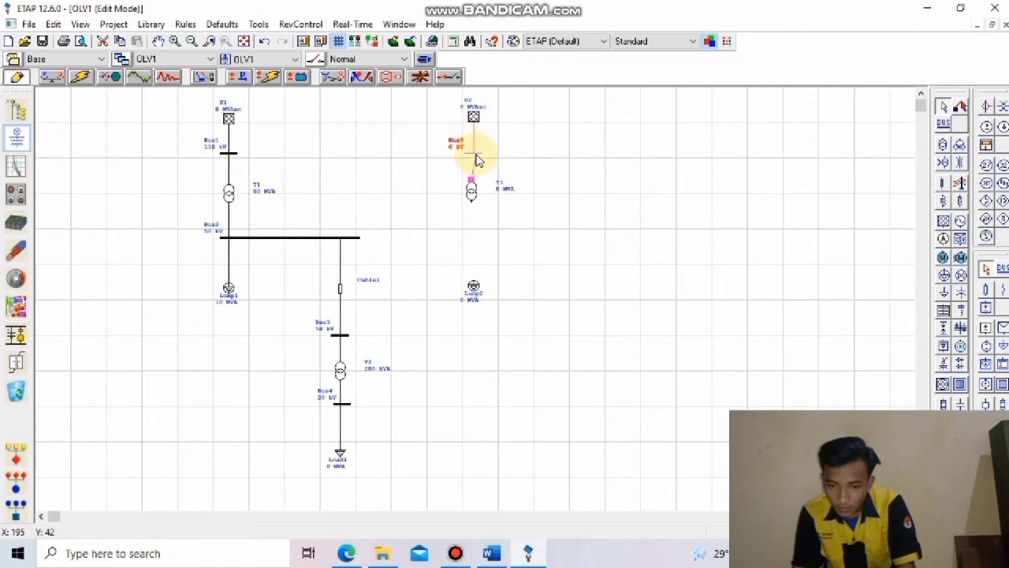
pyautogui.moveTo(474, 158); pyautogui.dragTo(473, 155)
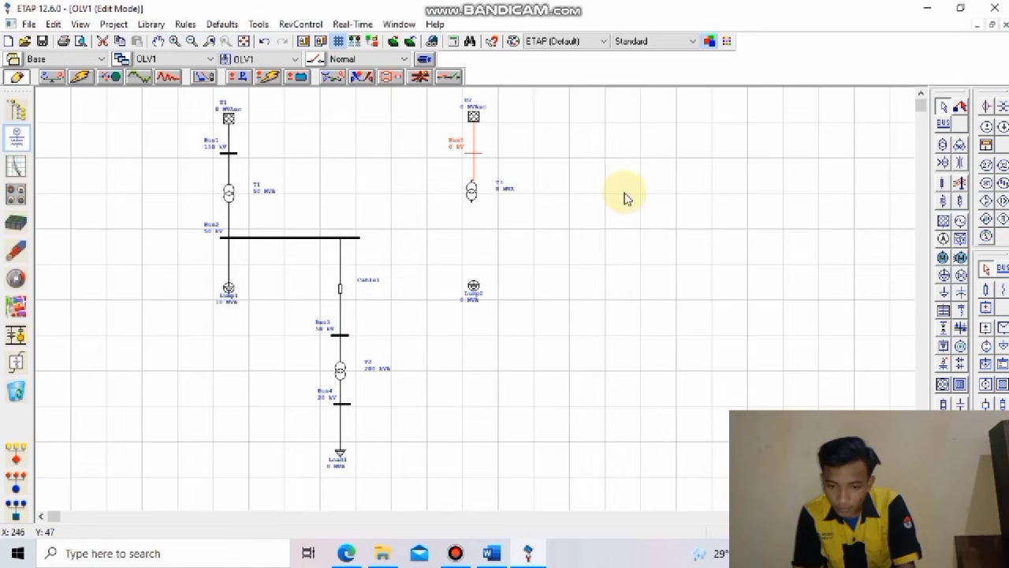
pyautogui.moveTo(471, 194)
pyautogui.mouseDown()
pyautogui.moveTo(483, 202)
pyautogui.moveTo(476, 197)
pyautogui.mouseUp()
pyautogui.click(670, 248)
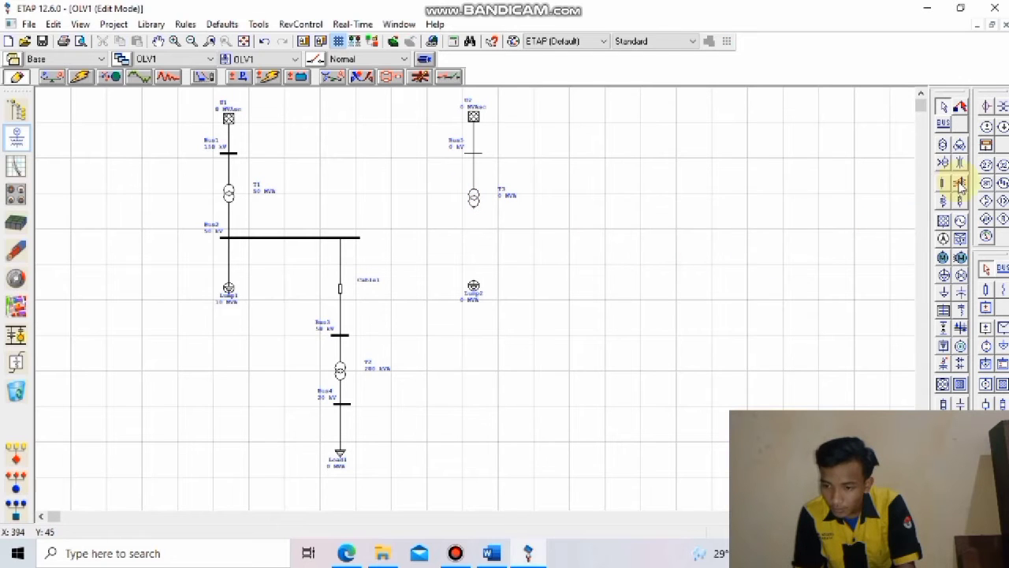
# Step: Add a bus between the third transformer and the second lumped load and connect both elements to it
pyautogui.click(944, 126)
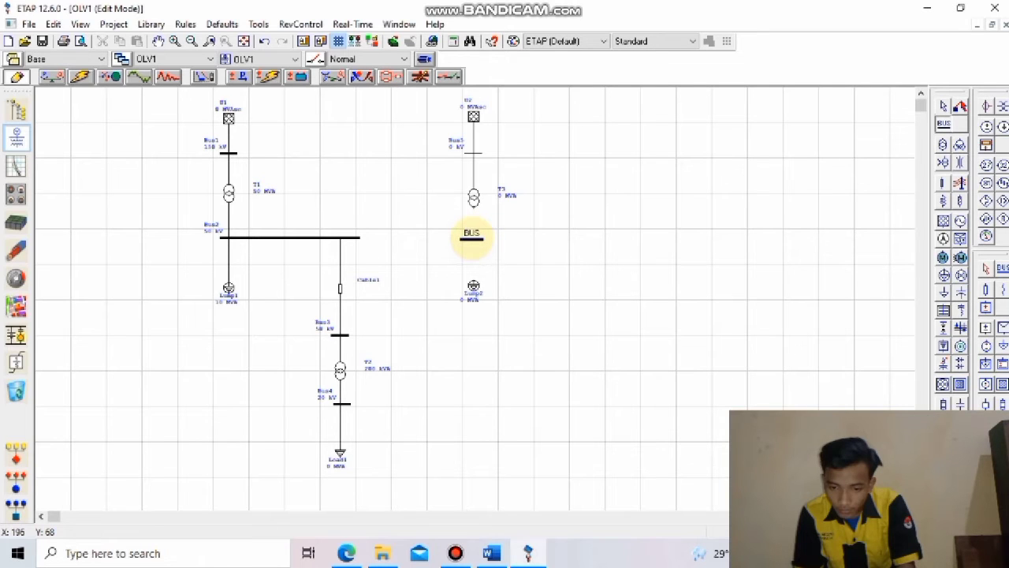
pyautogui.click(471, 238)
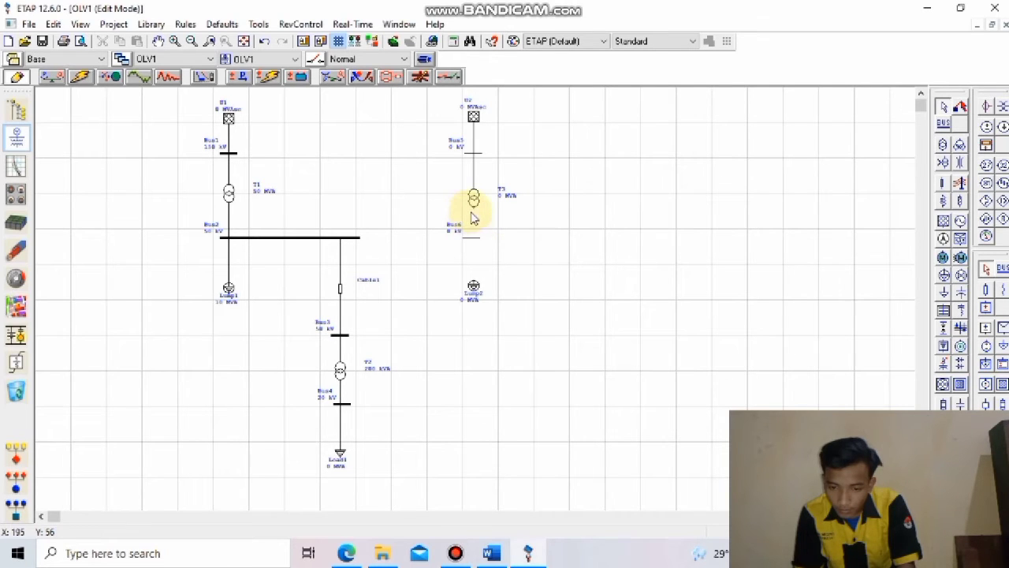
pyautogui.moveTo(474, 215); pyautogui.dragTo(474, 239)
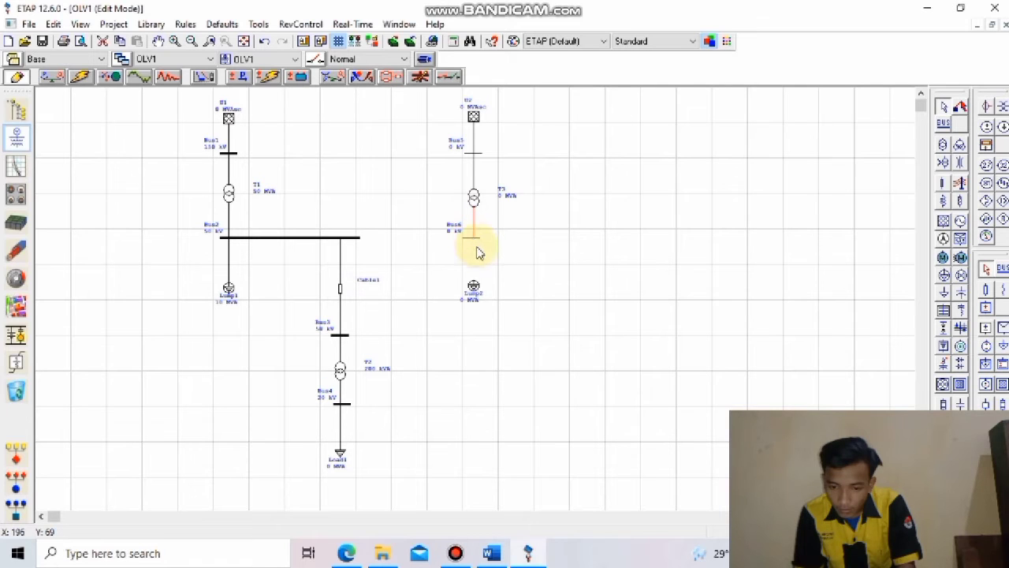
pyautogui.moveTo(473, 282); pyautogui.dragTo(479, 239)
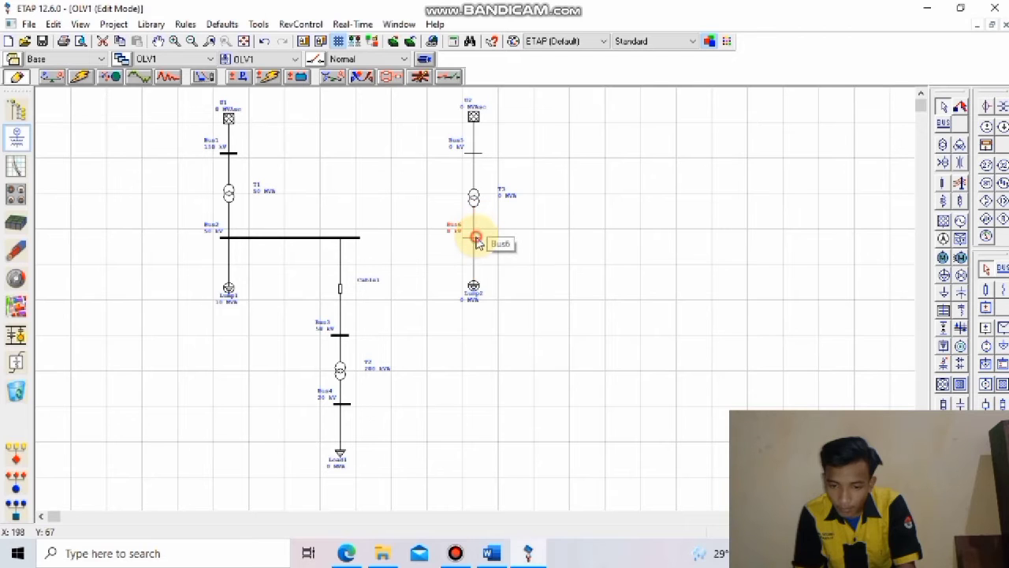
pyautogui.doubleClick(476, 241)
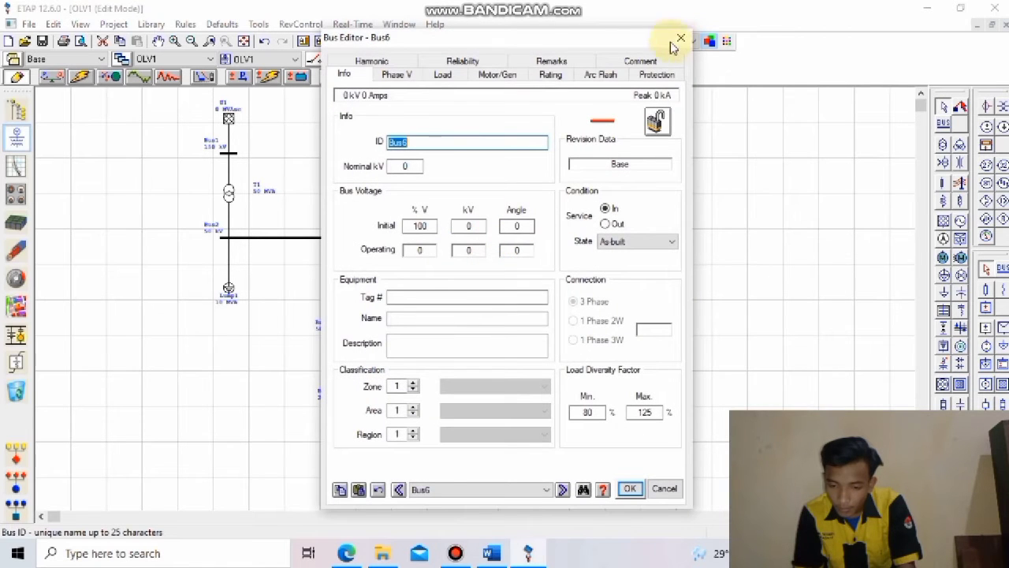
pyautogui.click(680, 38)
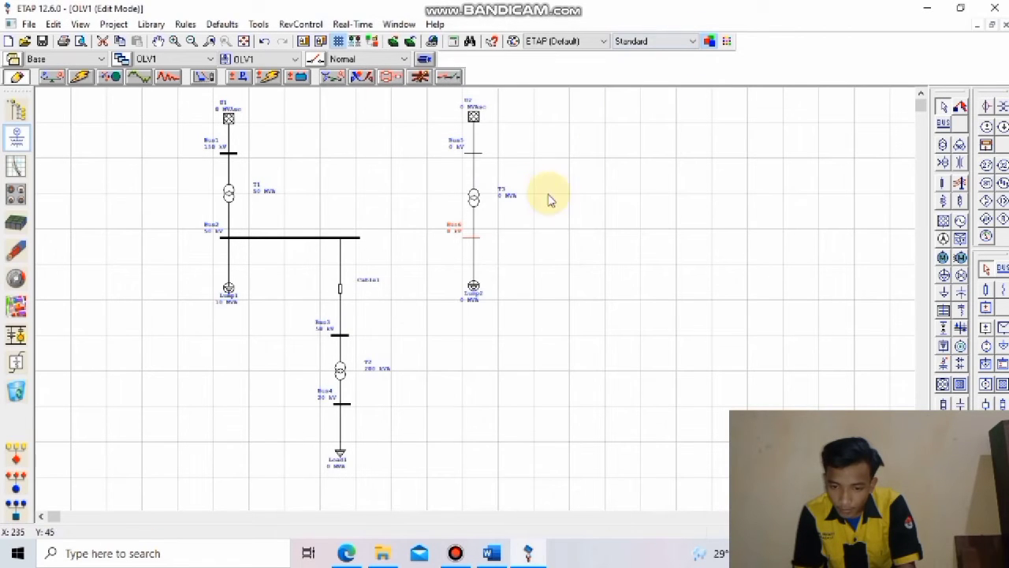
# Step: Move the bus below the second power grid slightly lower and straighten its connections to the grid and transformer
pyautogui.click(474, 156)
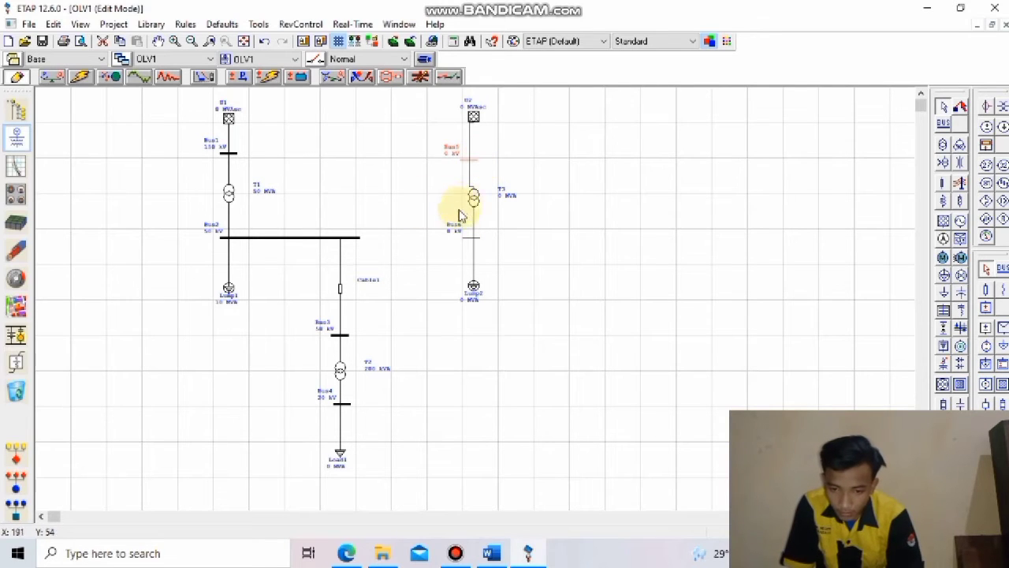
pyautogui.click(481, 145)
pyautogui.click(471, 142)
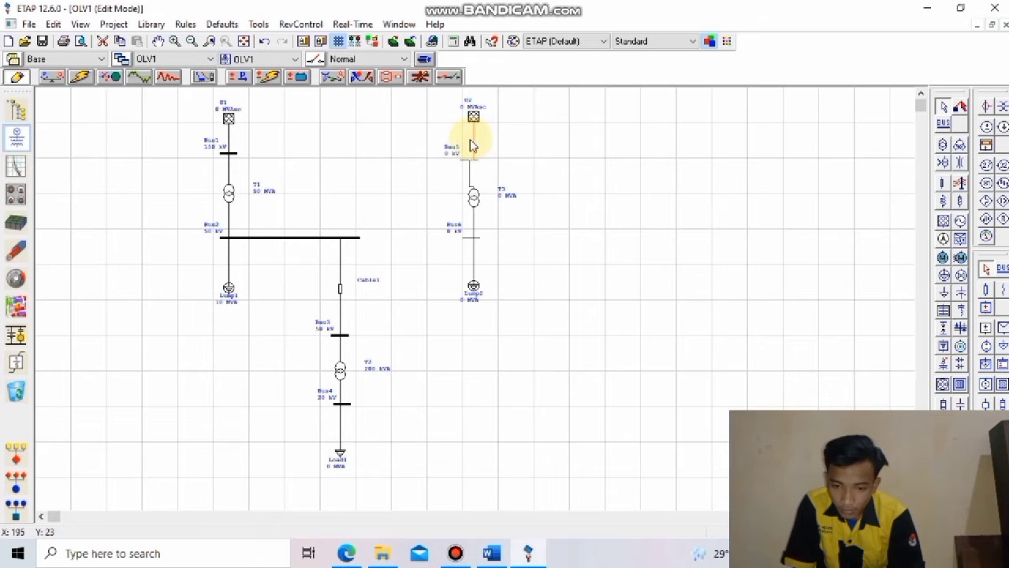
pyautogui.click(475, 180)
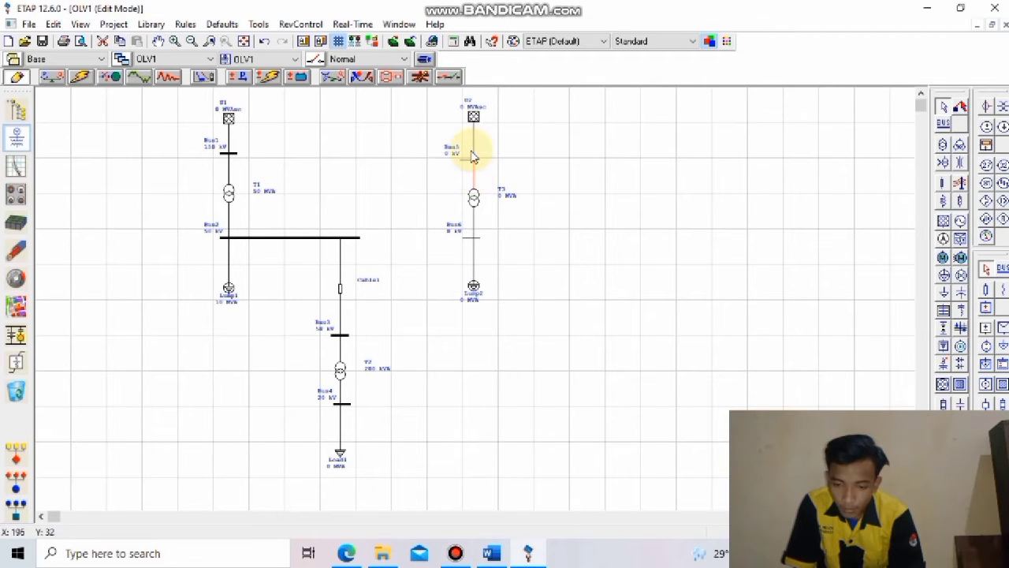
pyautogui.click(467, 161)
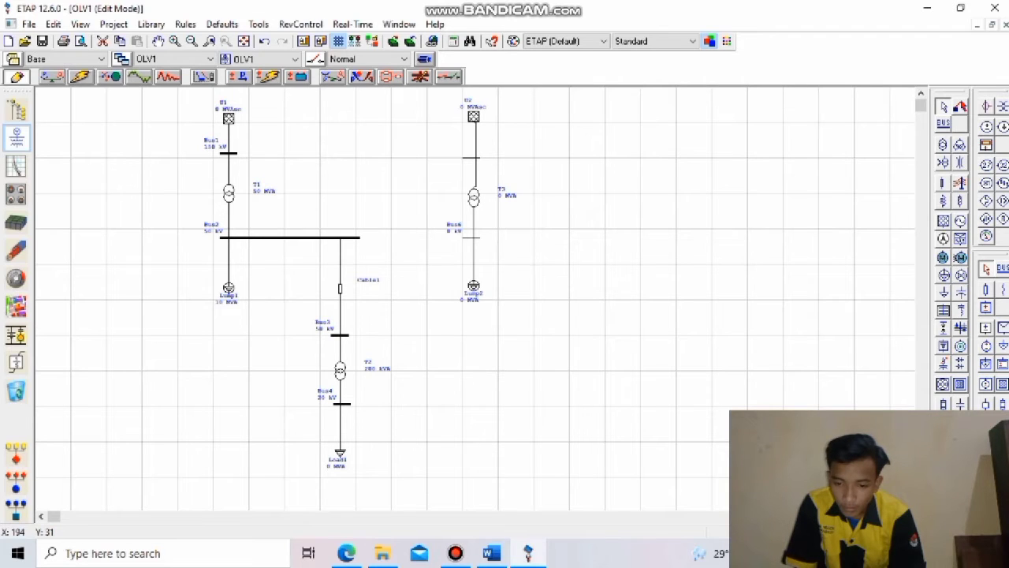
pyautogui.click(489, 169)
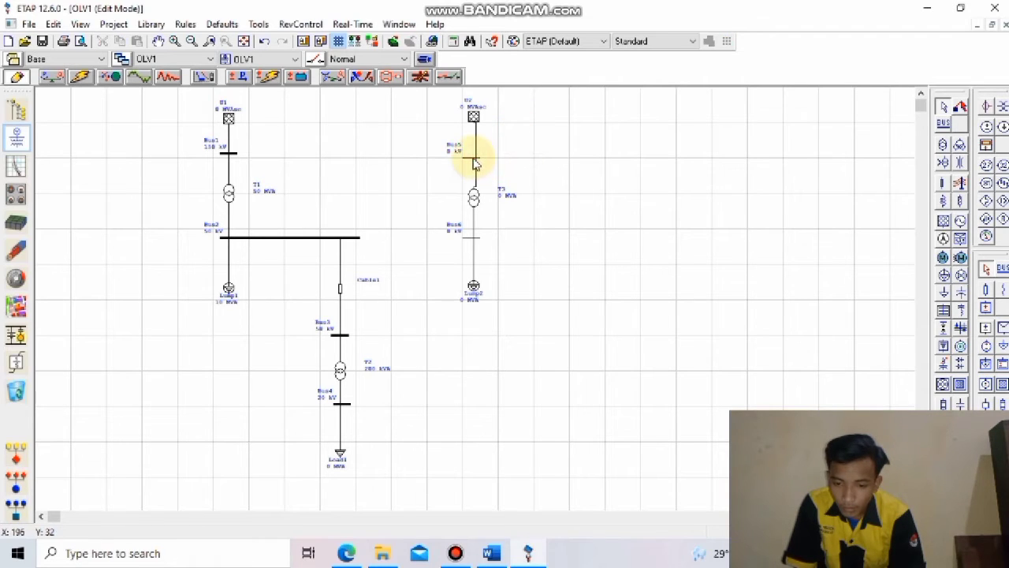
pyautogui.click(474, 162)
pyautogui.click(497, 135)
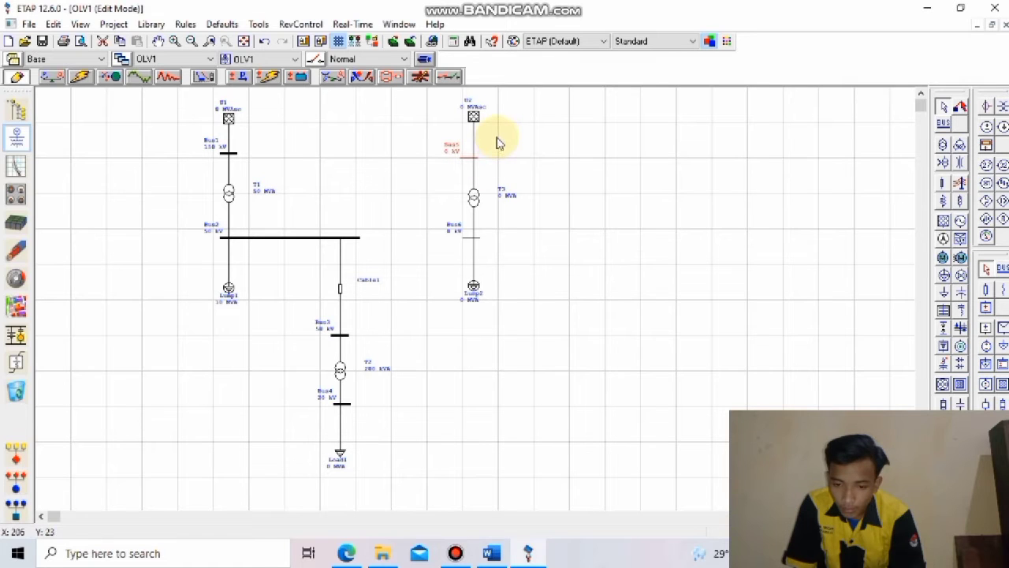
# Step: Set the symbol size of the bus below the second power grid to 4 and lengthen the bus
pyautogui.doubleClick(466, 157)
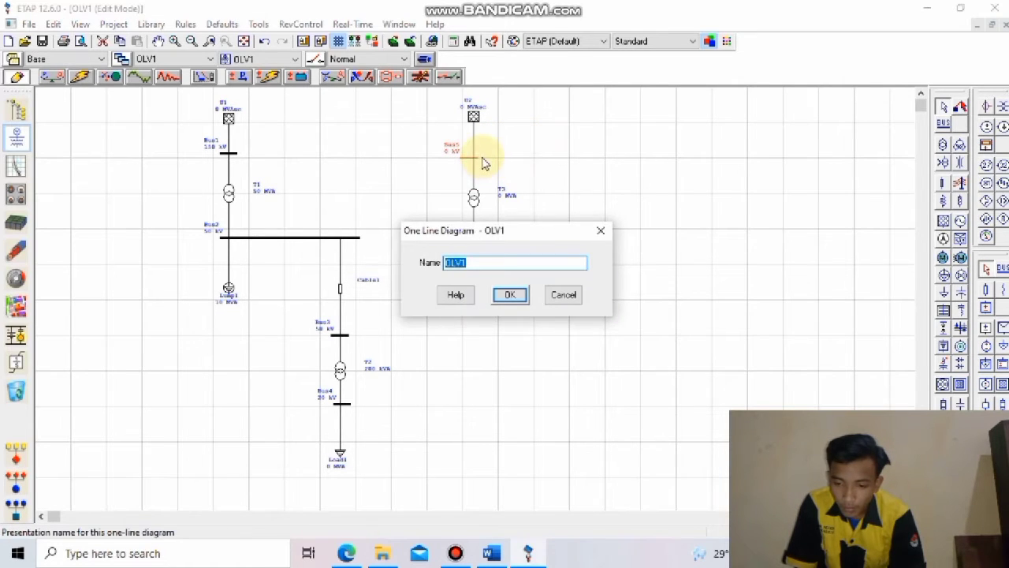
pyautogui.click(600, 230)
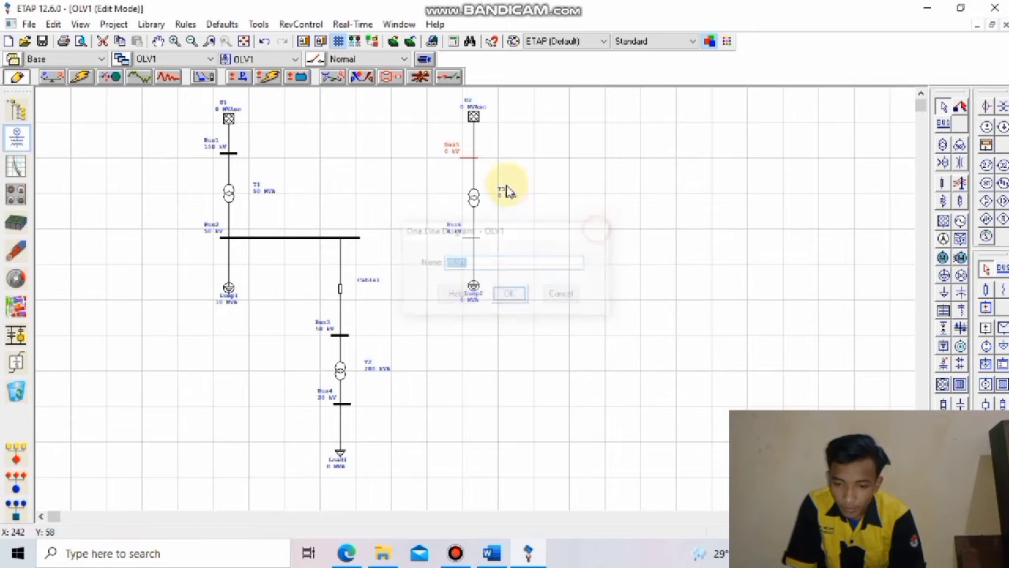
pyautogui.rightClick(466, 163)
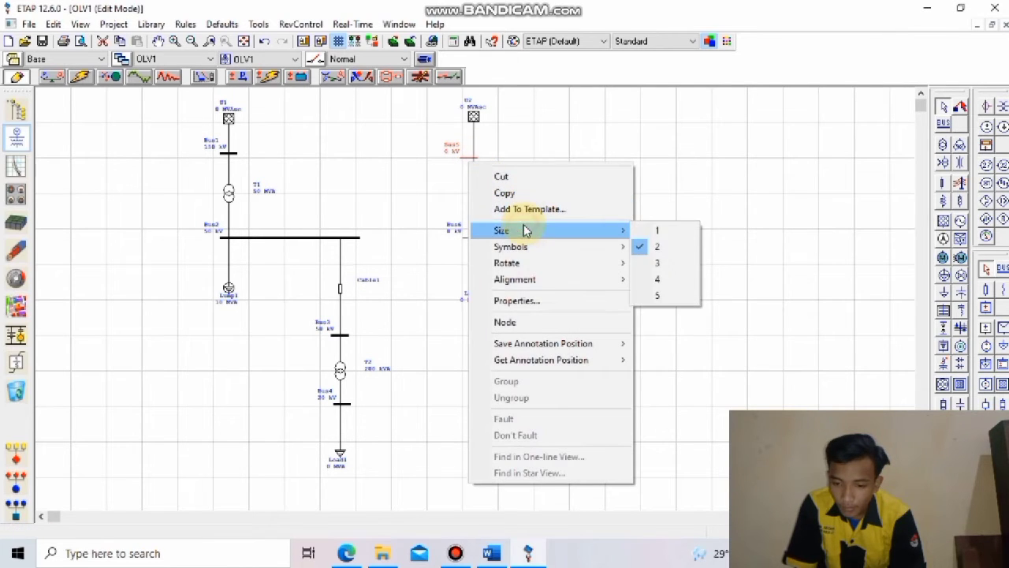
pyautogui.moveTo(613, 236)
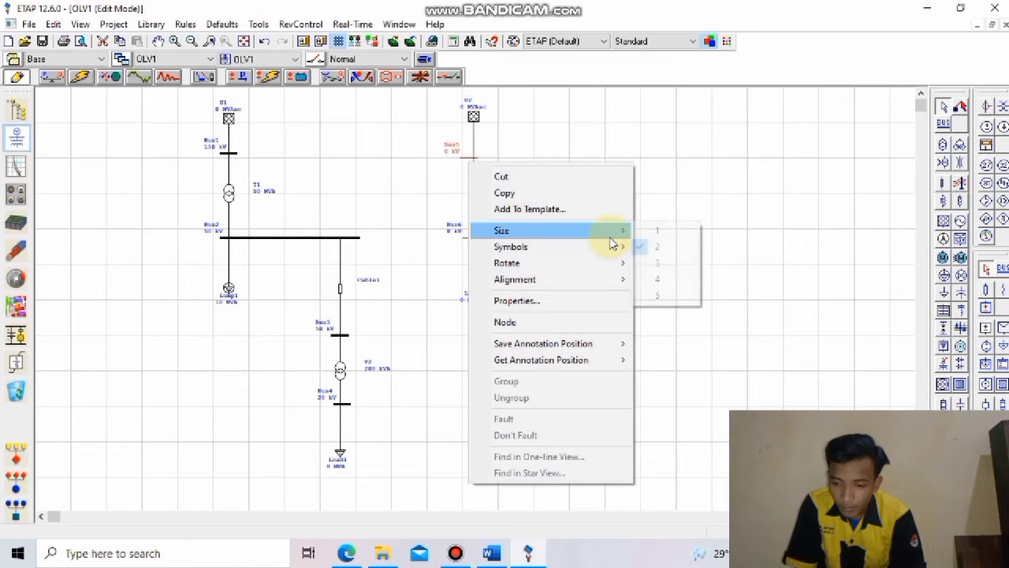
pyautogui.click(662, 279)
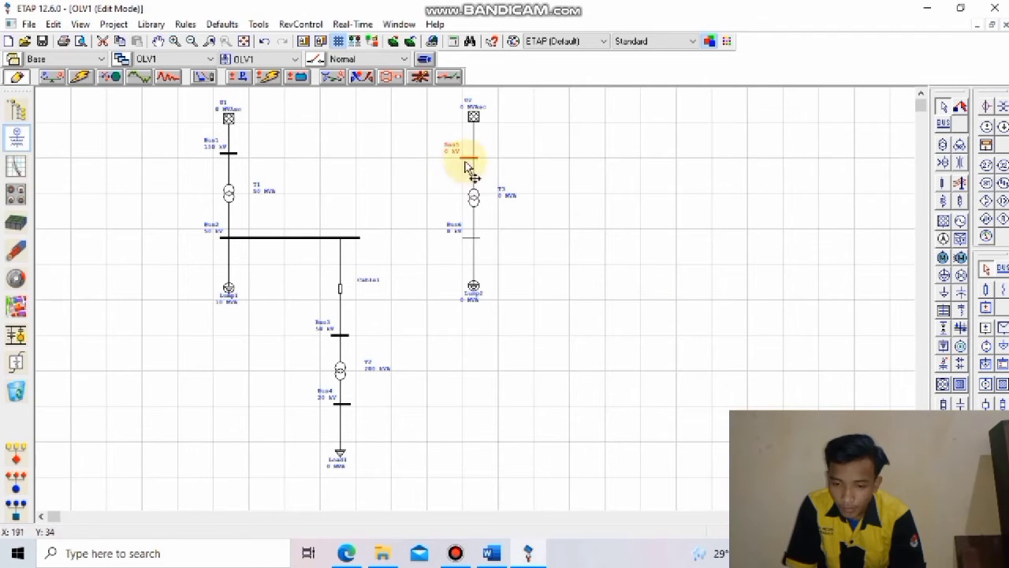
pyautogui.moveTo(477, 156); pyautogui.dragTo(494, 174)
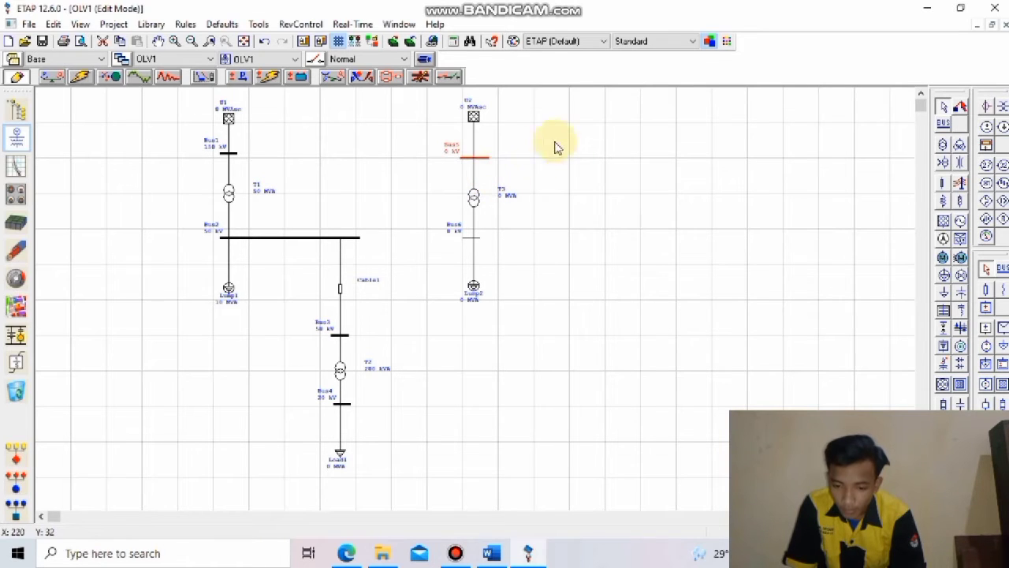
pyautogui.click(541, 203)
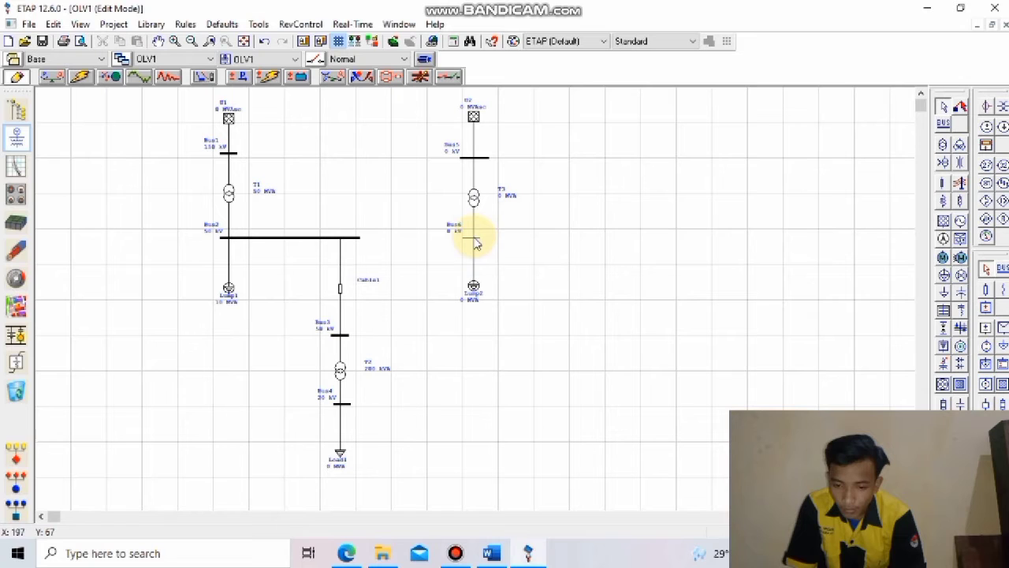
# Step: Set the symbol size of the bus between the third transformer and the second lumped load to 4
pyautogui.rightClick(473, 242)
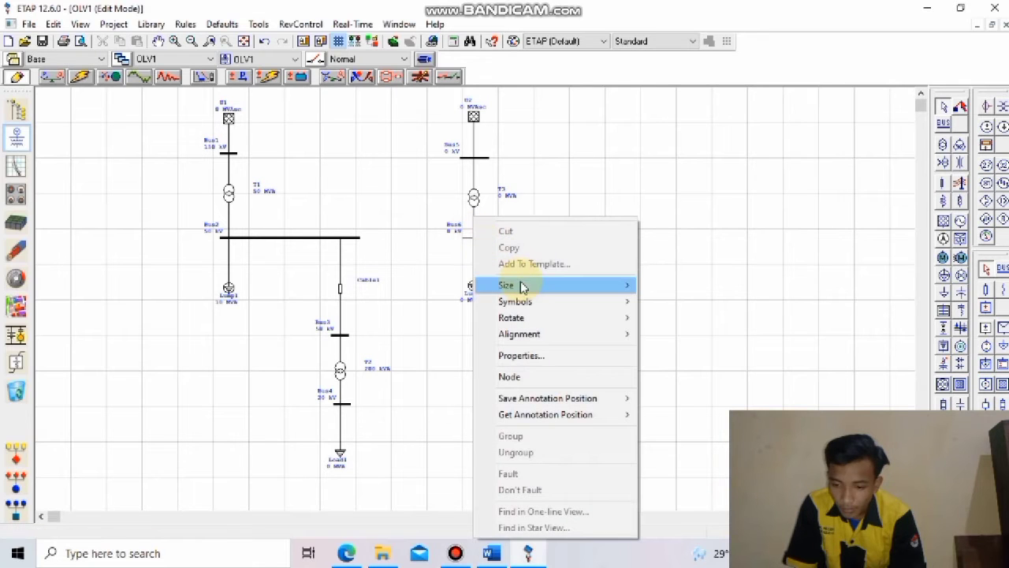
pyautogui.moveTo(524, 288)
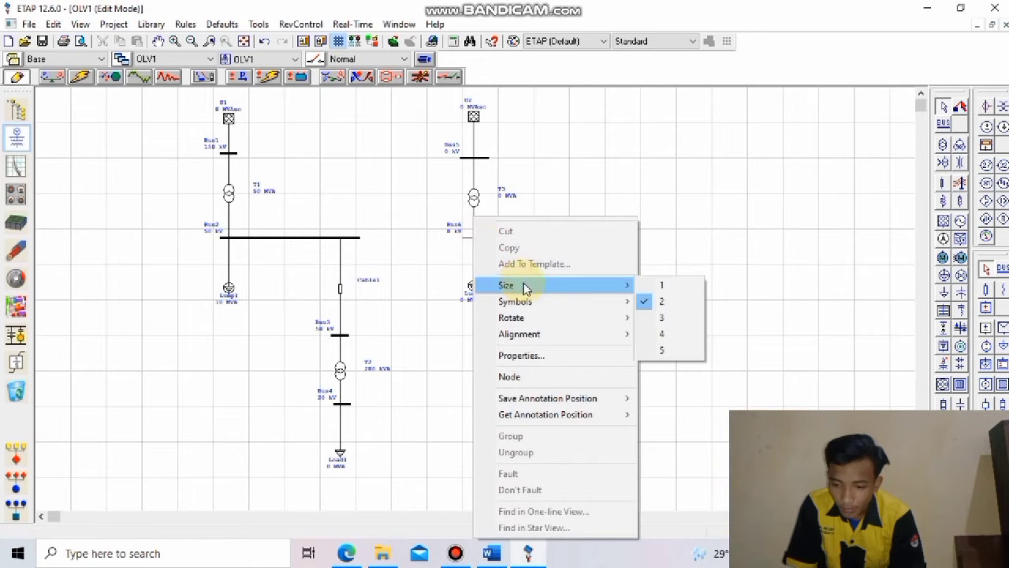
pyautogui.click(669, 333)
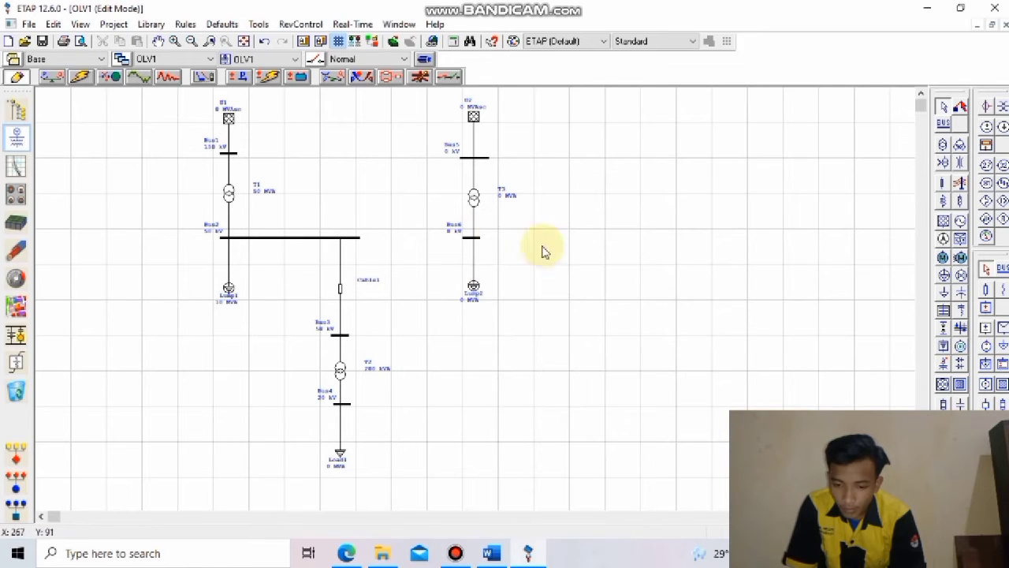
# Step: Set the symbol size of the bus below the third transformer to 1
pyautogui.rightClick(467, 239)
pyautogui.moveTo(527, 286)
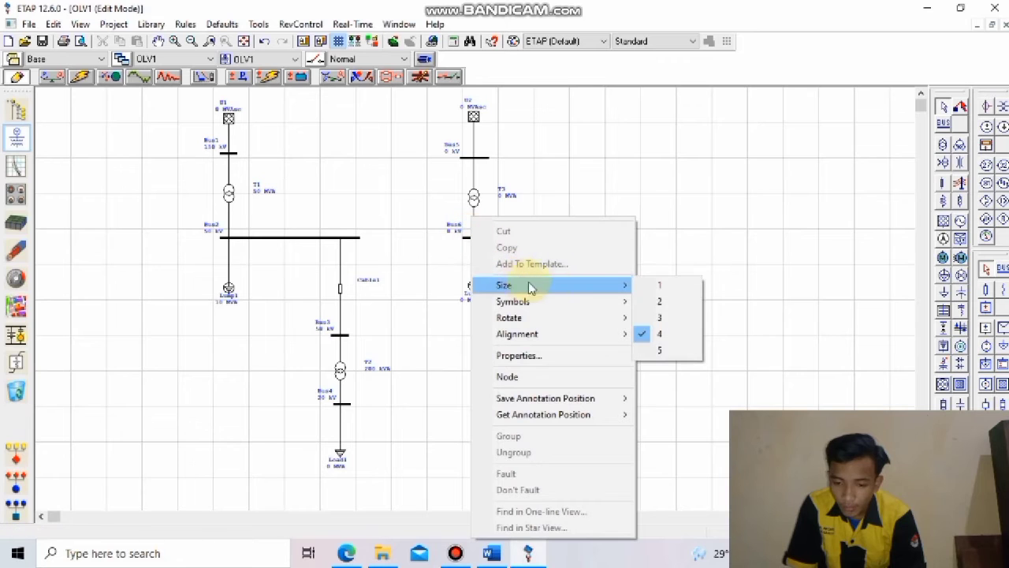
pyautogui.click(654, 285)
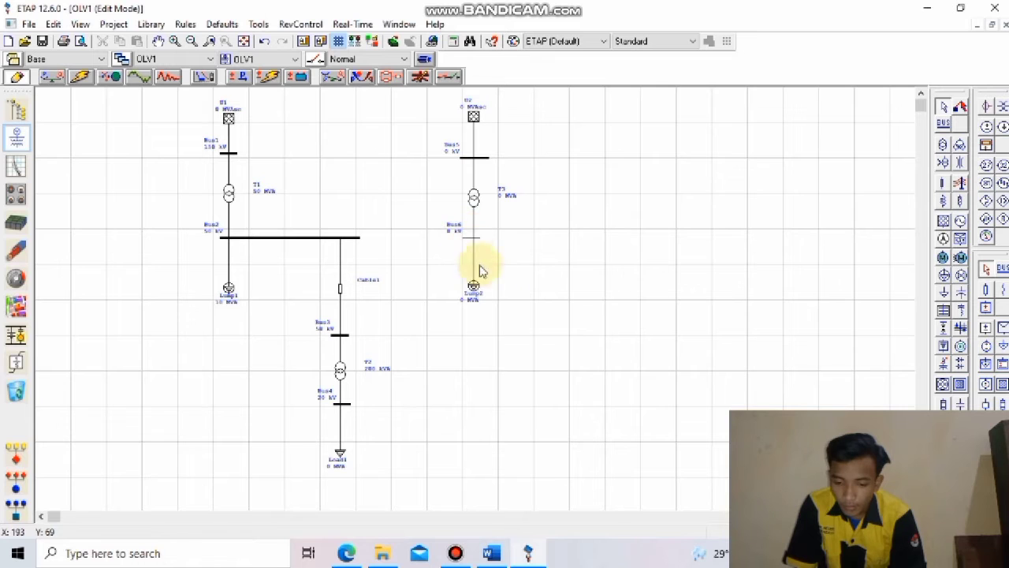
pyautogui.click(420, 559)
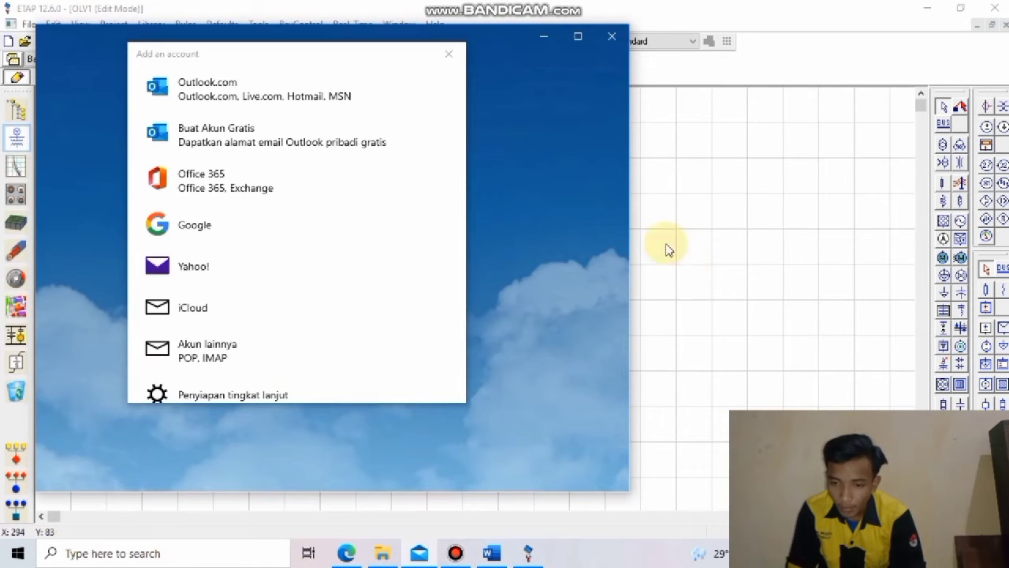
pyautogui.click(448, 53)
pyautogui.click(612, 37)
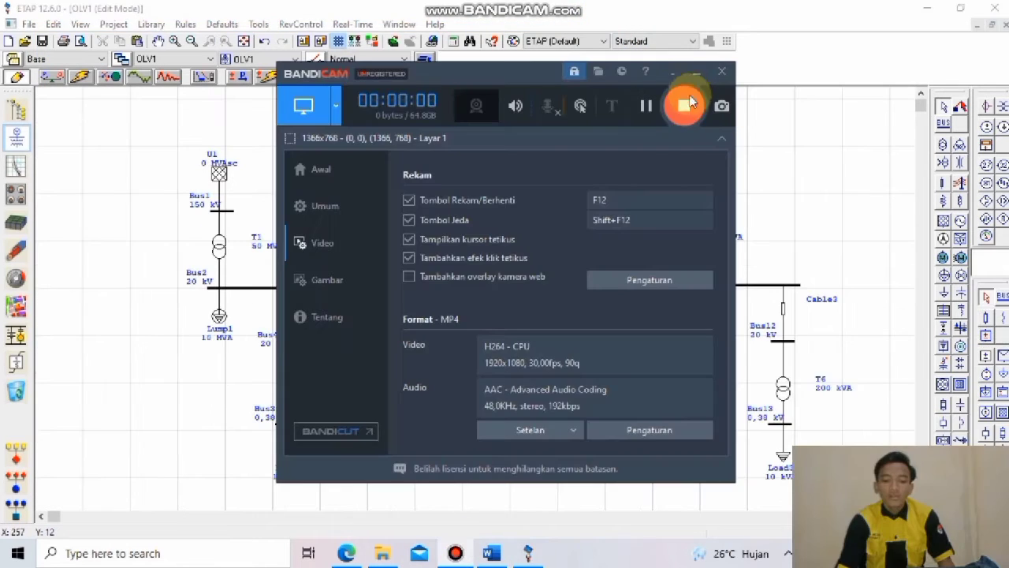
pyautogui.click(685, 105)
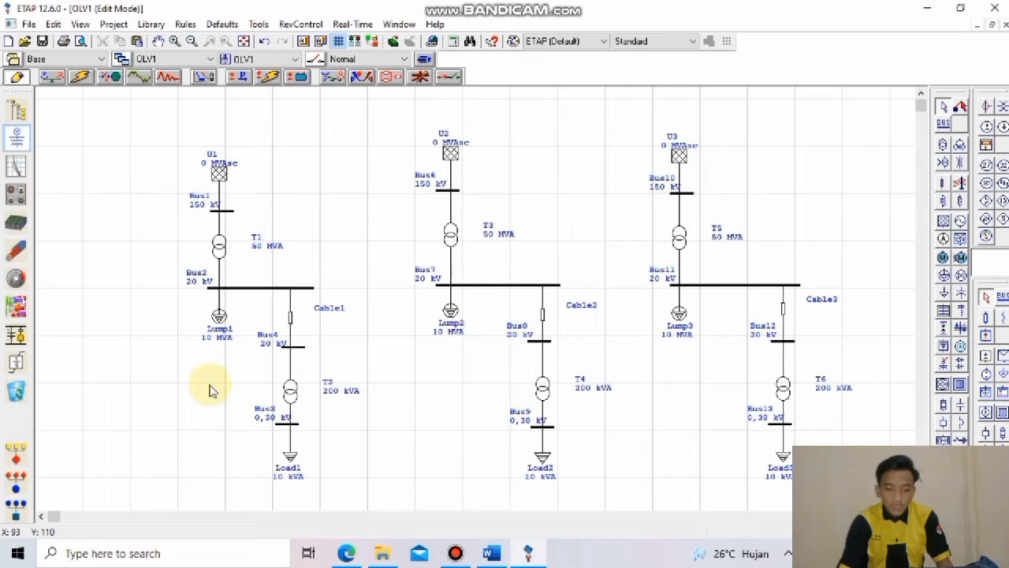
# Step: Review the settings of Cable1 in the first branch and close its editor
pyautogui.doubleClick(289, 320)
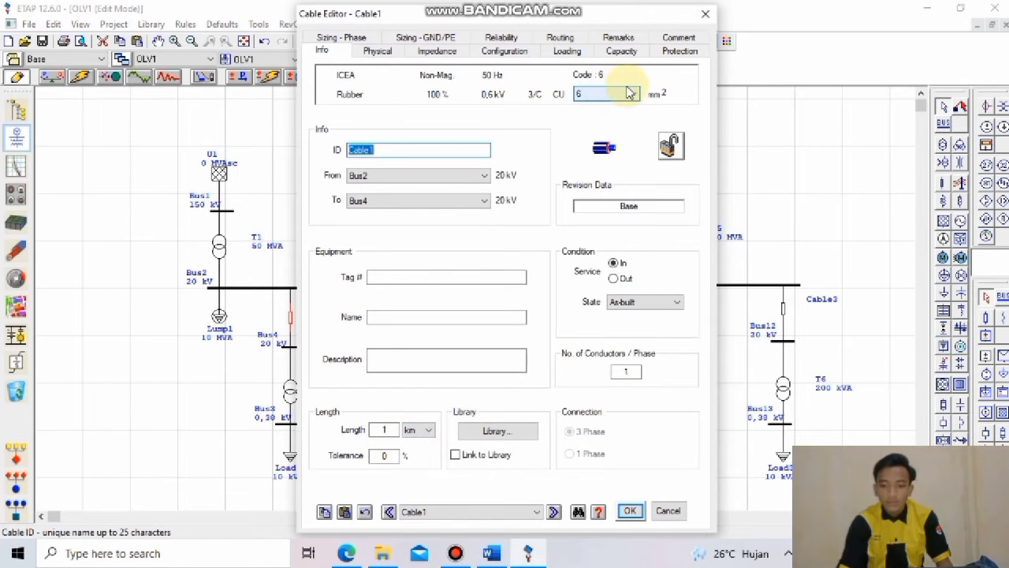
pyautogui.click(702, 19)
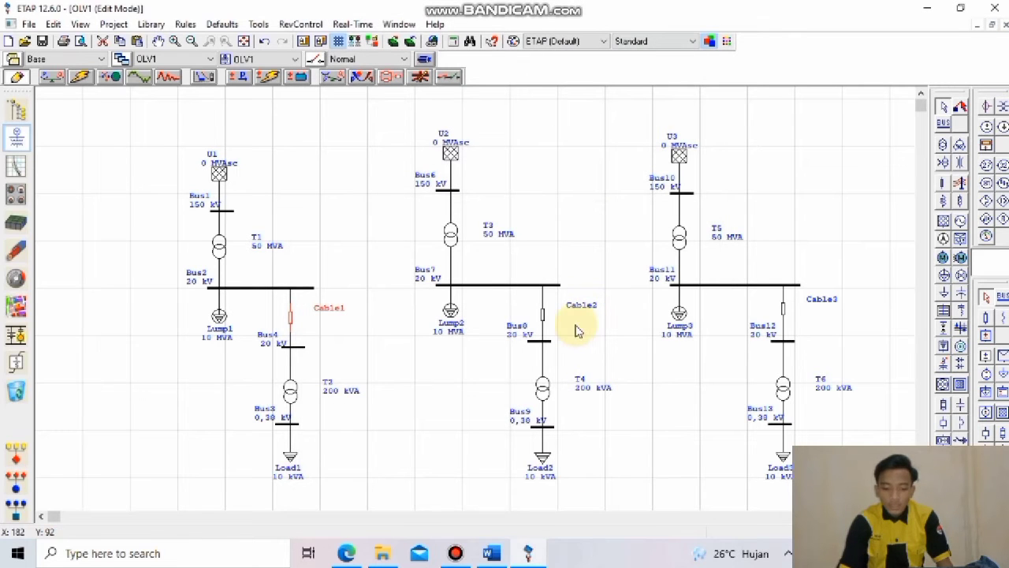
# Step: Look up the PERCOBAAN 2 cable data in the Word report and set Cable2's length to 40 km in ETAP
pyautogui.doubleClick(543, 317)
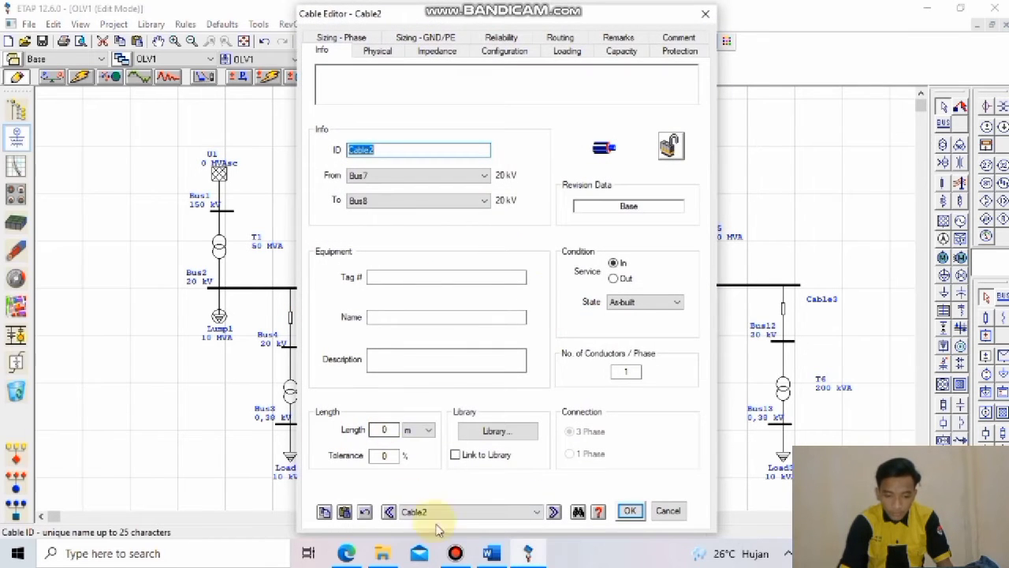
pyautogui.click(484, 550)
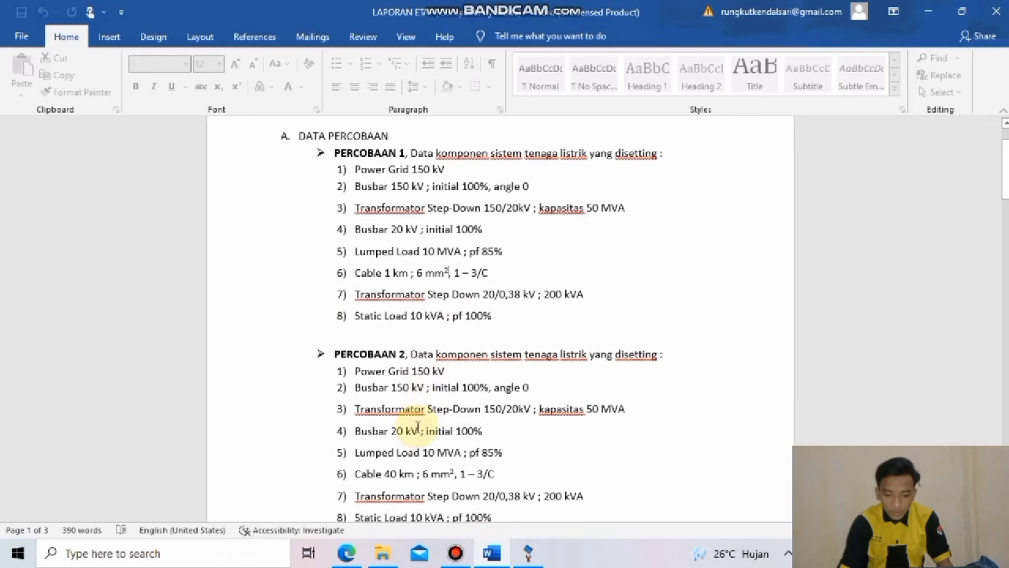
pyautogui.scroll(-2, 413, 442)
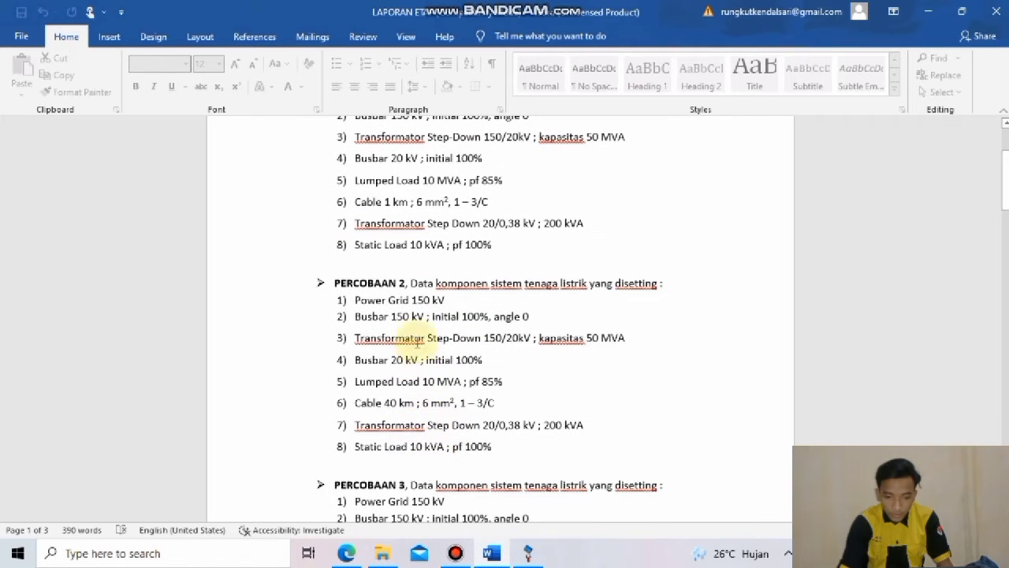
pyautogui.scroll(2, 416, 270)
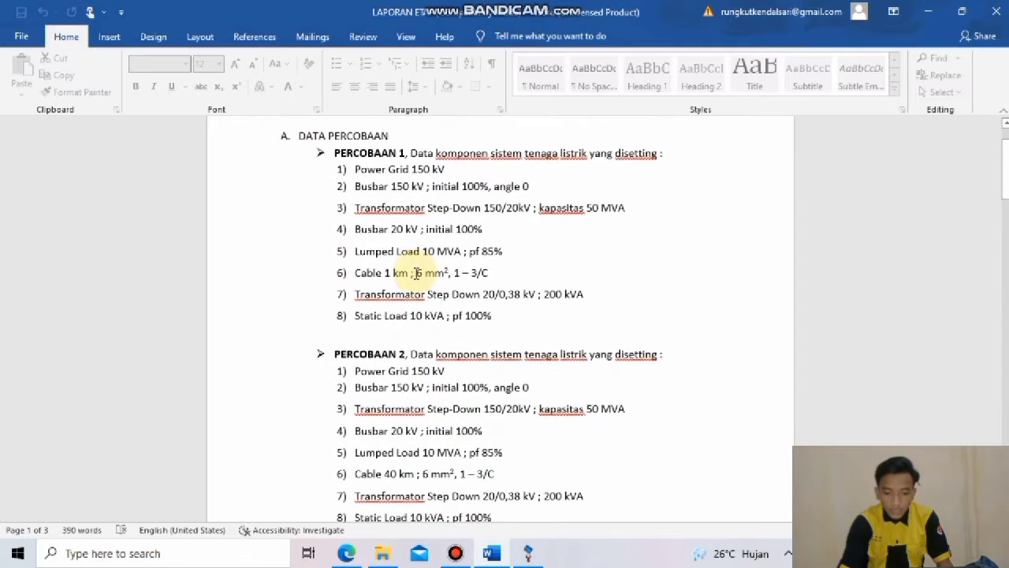
pyautogui.scroll(-3, 416, 273)
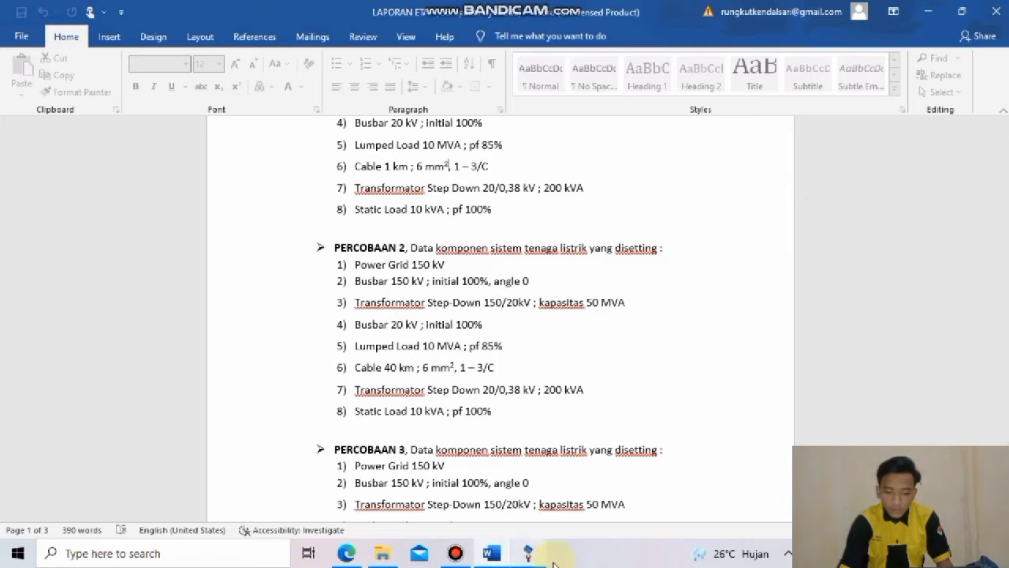
pyautogui.click(529, 554)
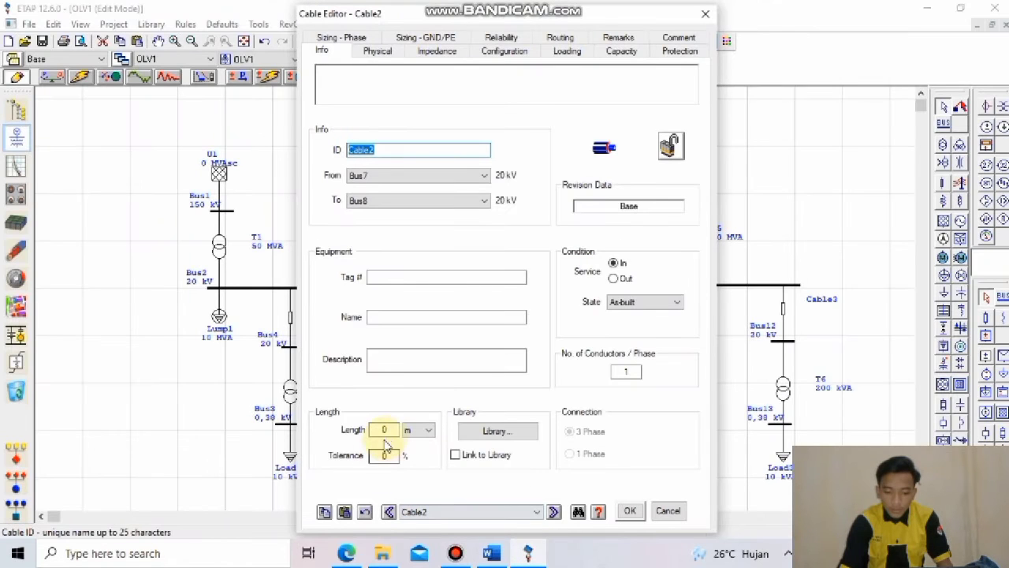
pyautogui.click(418, 429)
pyautogui.click(420, 484)
pyautogui.click(426, 429)
pyautogui.click(408, 463)
pyautogui.click(385, 429)
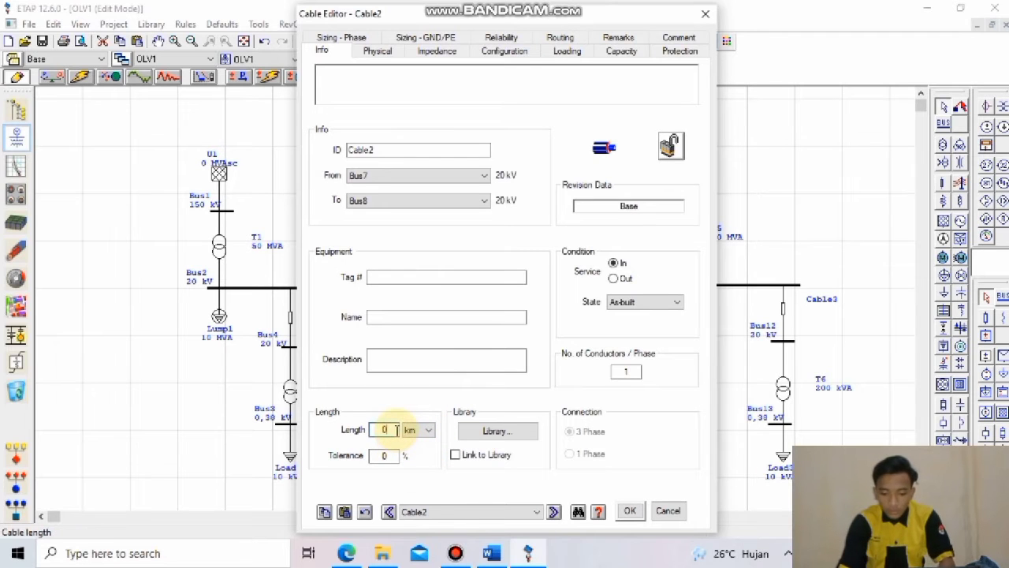
pyautogui.write('40')
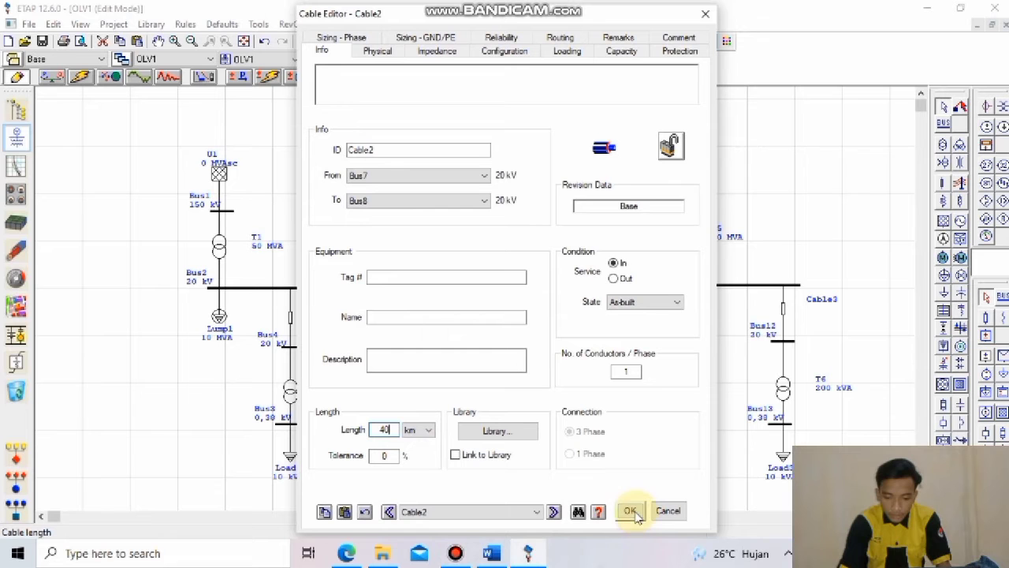
# Step: Assign the 50 Hz, 0.6 kV, 3/C copper ICEA Rubber cable of size 6 mm² from the library to Cable2 and apply its settings
pyautogui.click(476, 434)
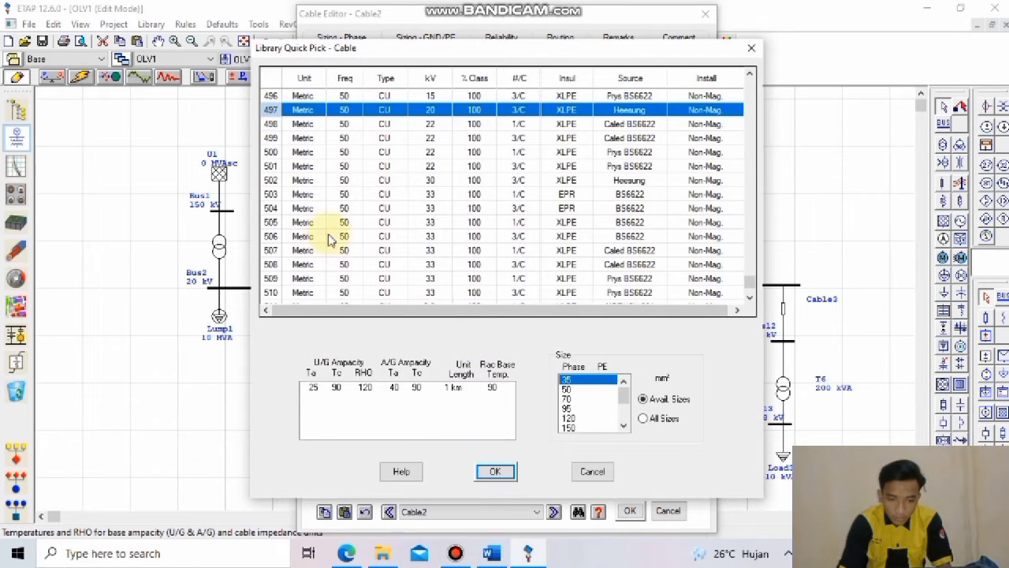
pyautogui.scroll(2, 399, 242)
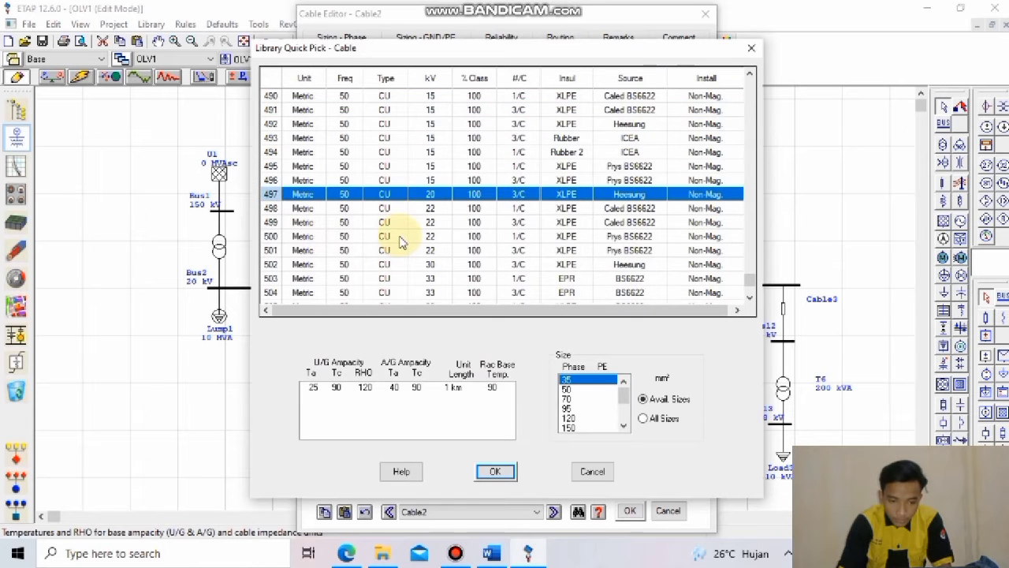
pyautogui.scroll(2, 399, 242)
pyautogui.scroll(8, 400, 242)
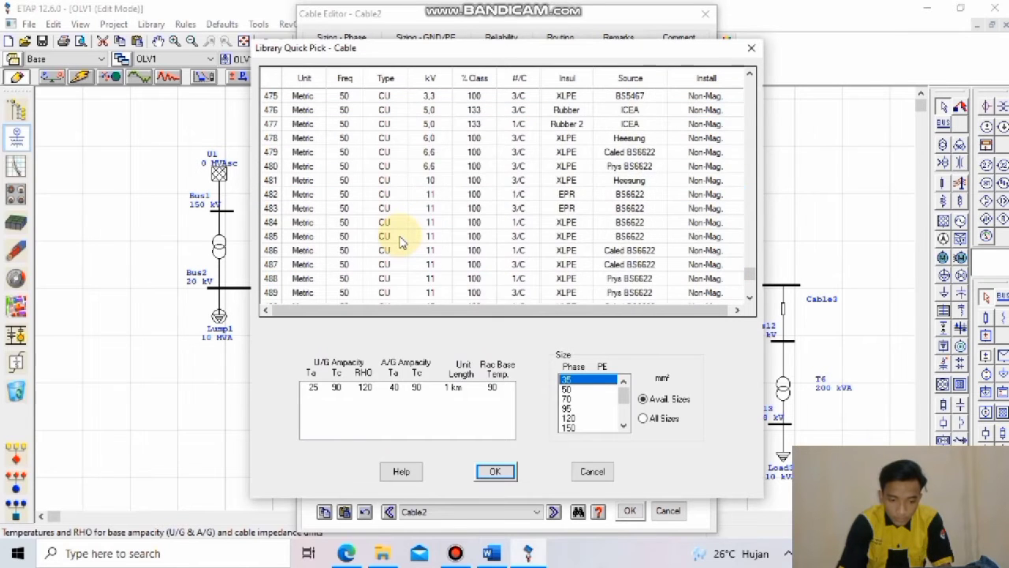
pyautogui.scroll(6, 400, 242)
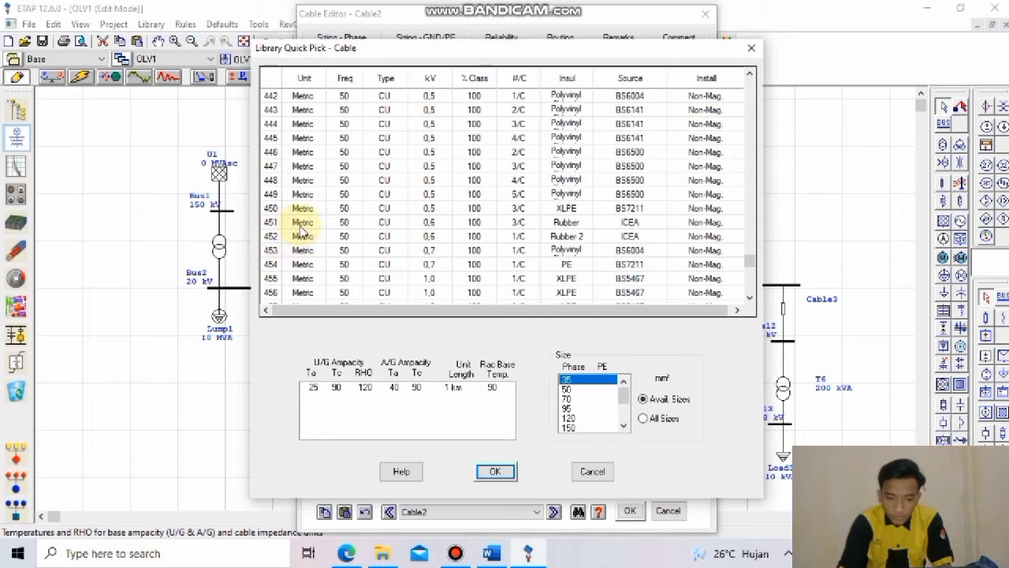
pyautogui.click(465, 227)
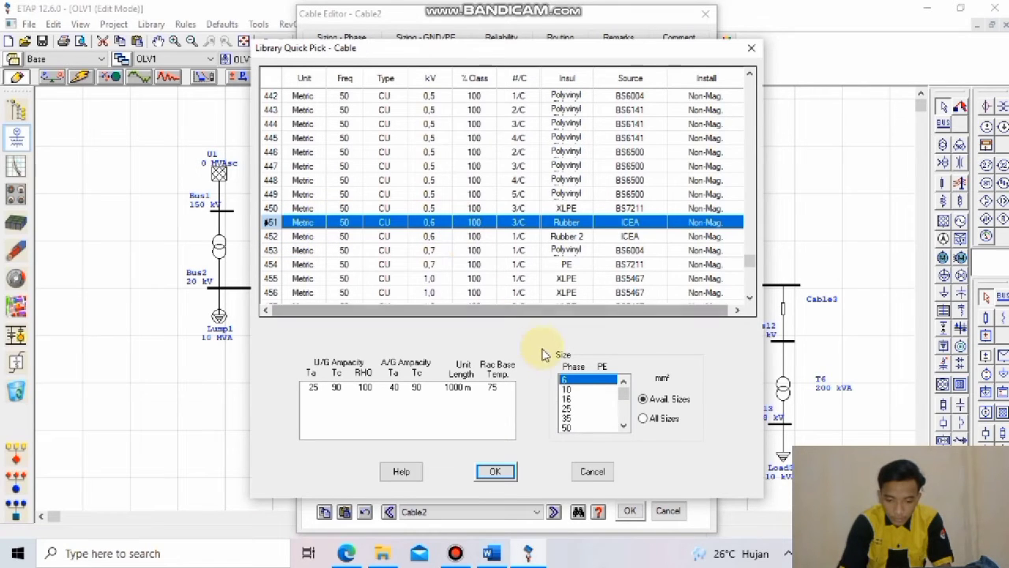
pyautogui.click(495, 471)
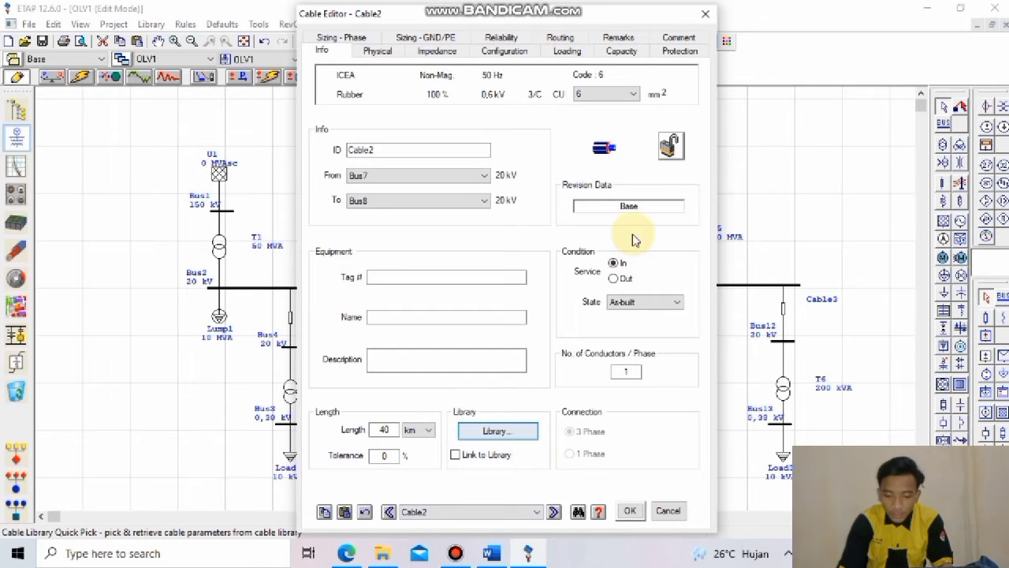
pyautogui.click(630, 512)
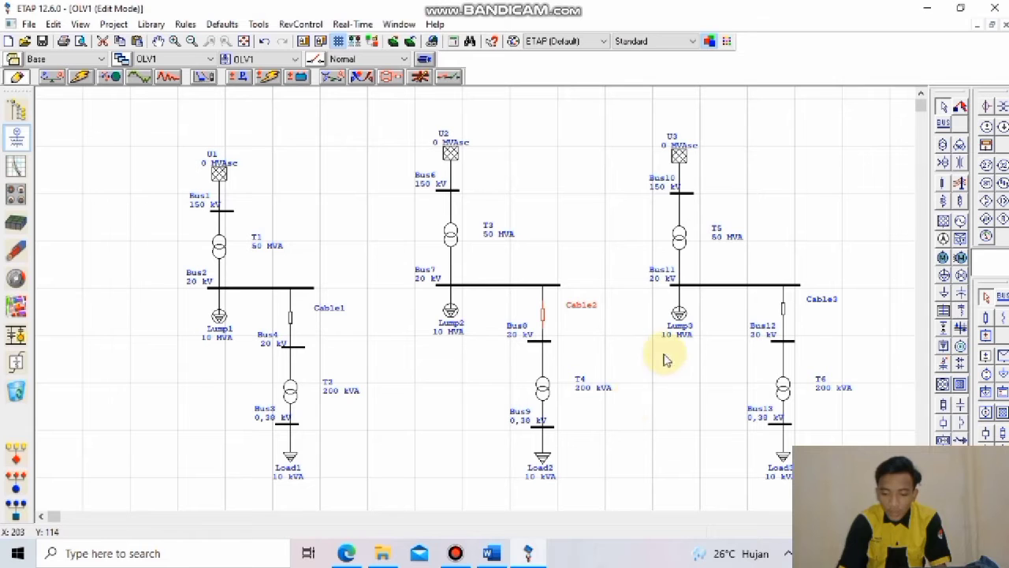
# Step: Look up the PERCOBAAN 3 cable data in the Word report and set Cable3's length to 40 km in ETAP
pyautogui.doubleClick(783, 319)
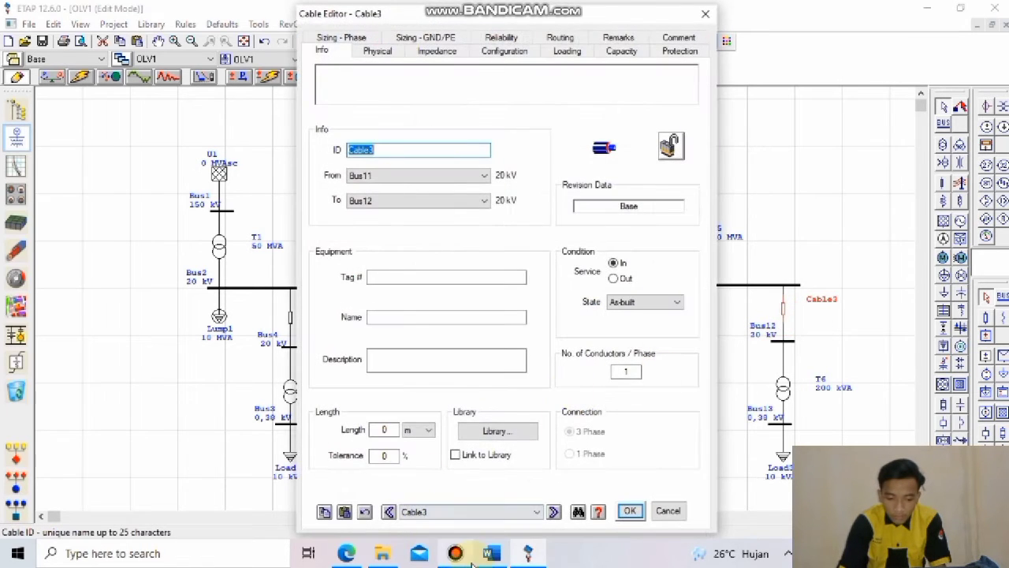
pyautogui.click(491, 552)
pyautogui.scroll(-1, 447, 495)
pyautogui.scroll(-3, 447, 495)
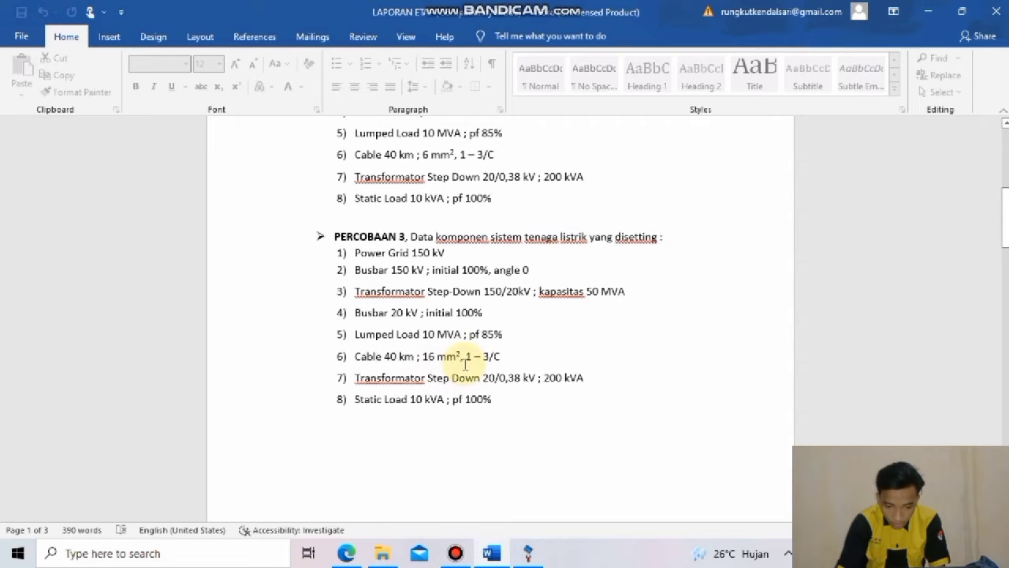
pyautogui.click(523, 553)
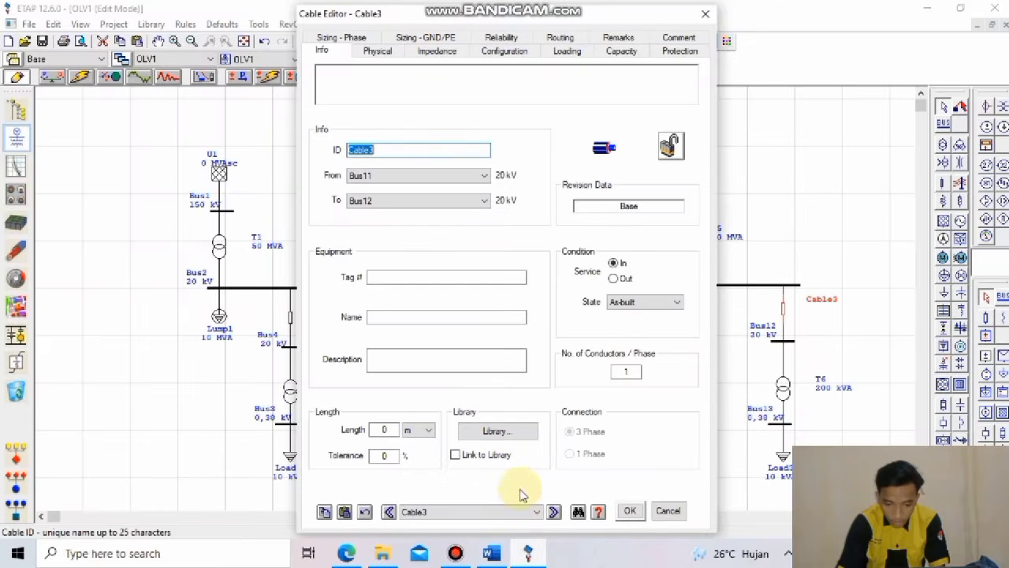
pyautogui.click(422, 432)
pyautogui.click(411, 459)
pyautogui.click(386, 430)
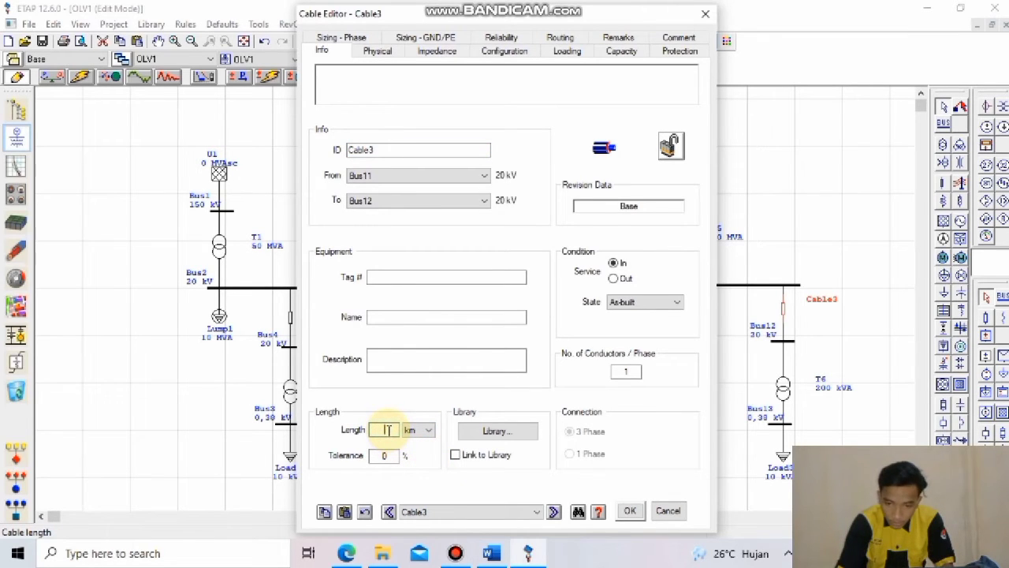
pyautogui.write('40')
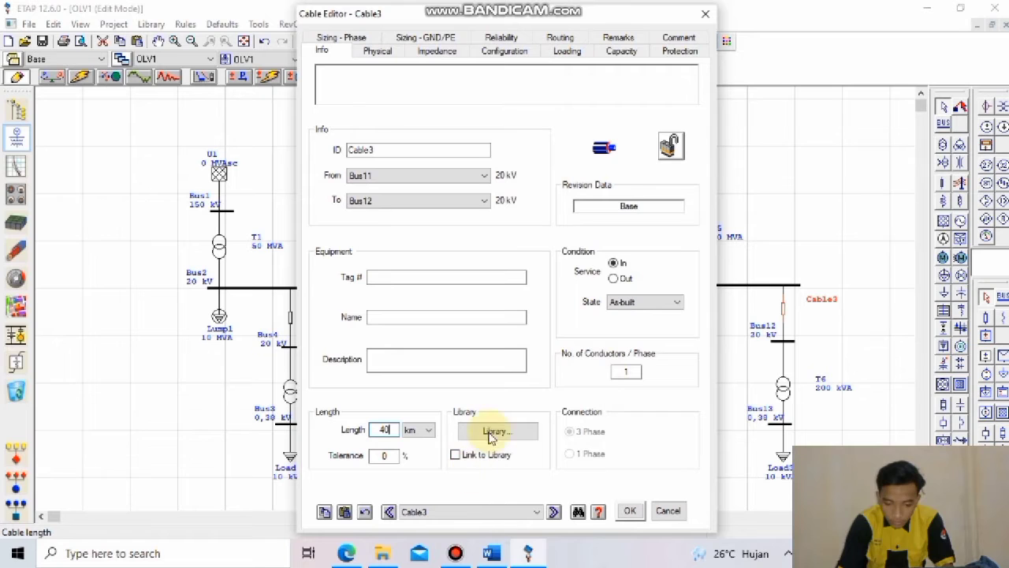
pyautogui.press('Tab')
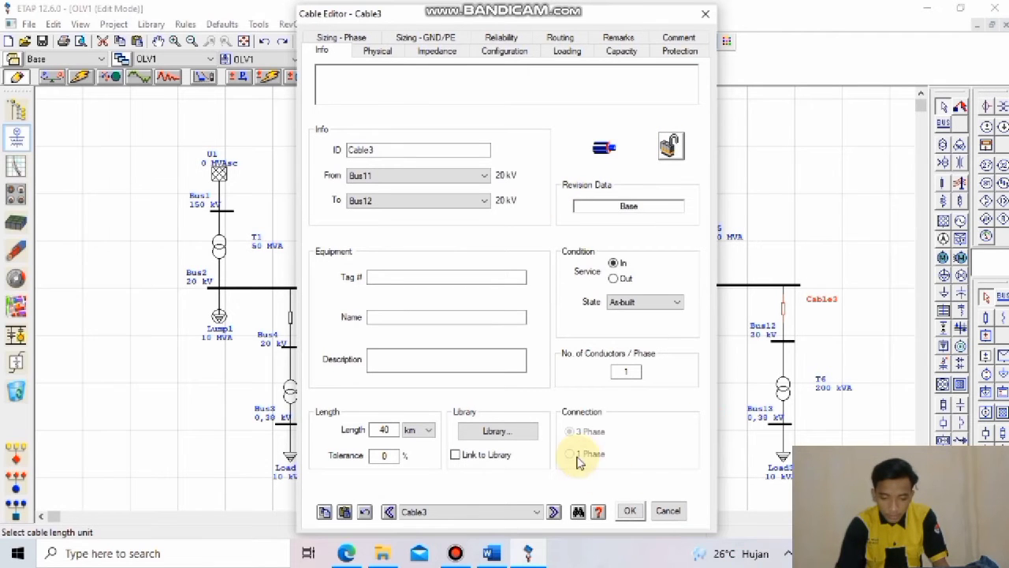
# Step: Assign the 50 Hz, 0.6 kV, 3/C copper ICEA Rubber cable of size 16 mm² from the library to Cable3 and apply its settings
pyautogui.click(523, 438)
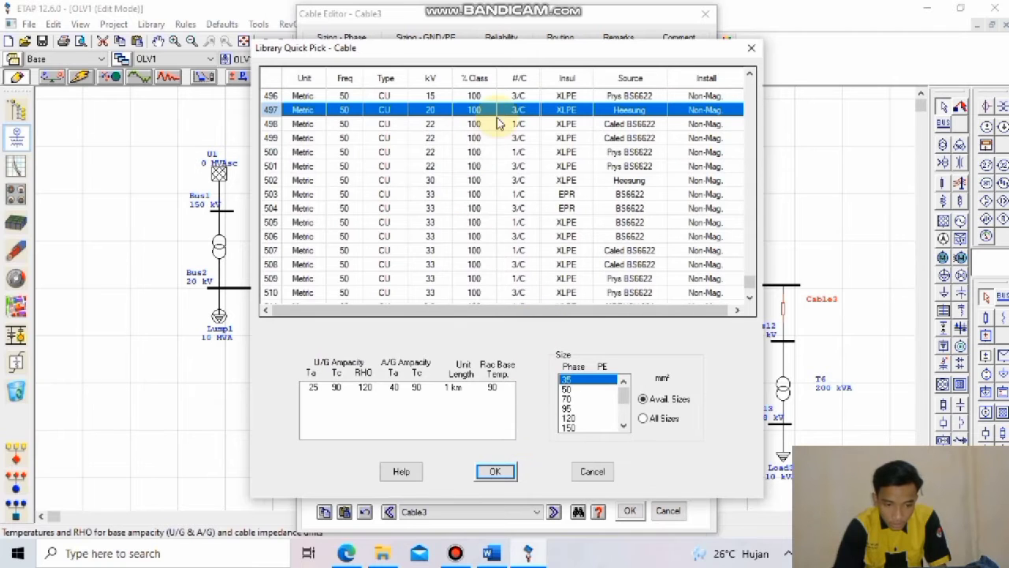
pyautogui.scroll(12, 402, 197)
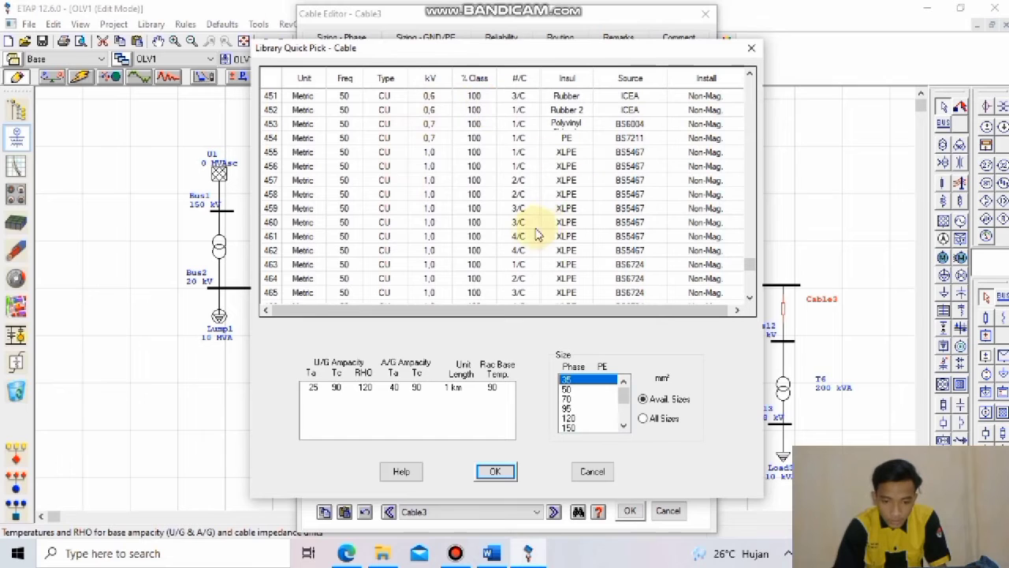
pyautogui.click(510, 98)
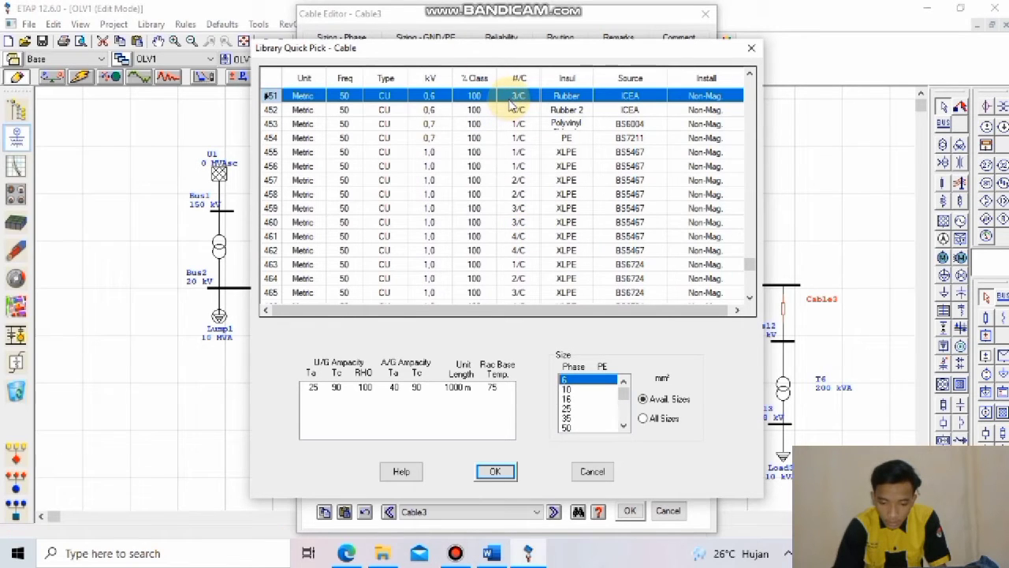
pyautogui.click(585, 399)
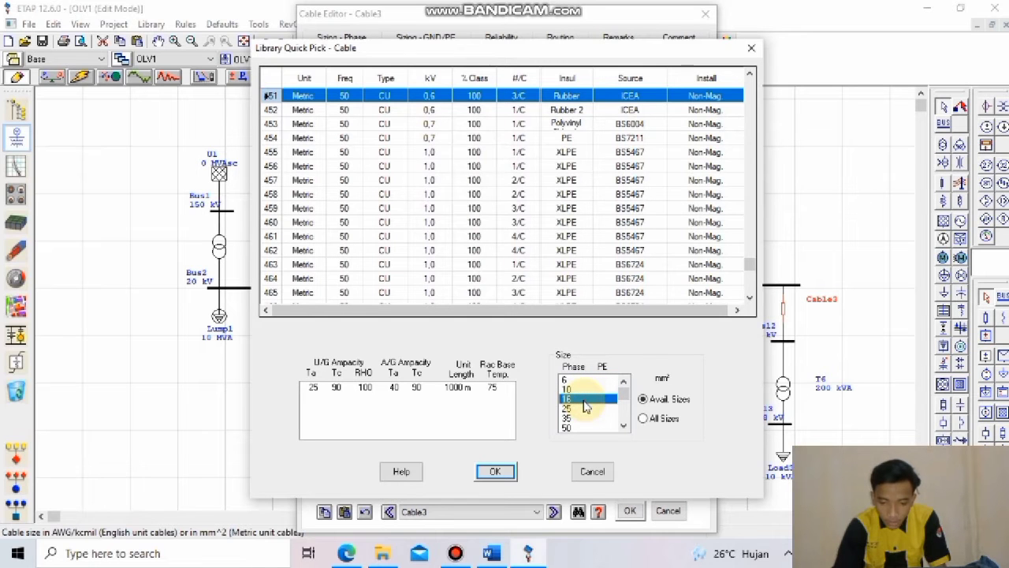
pyautogui.click(495, 470)
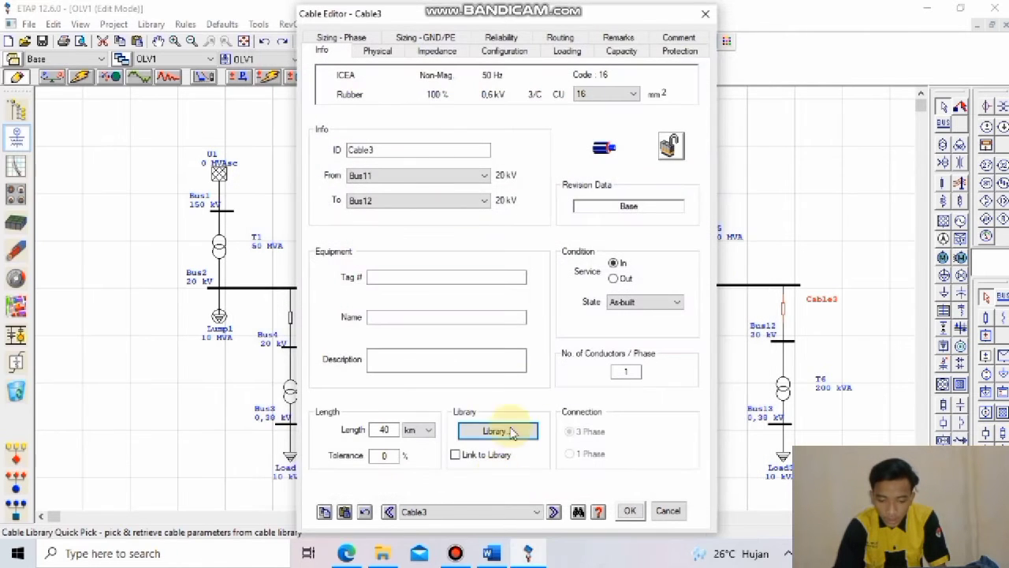
pyautogui.click(630, 517)
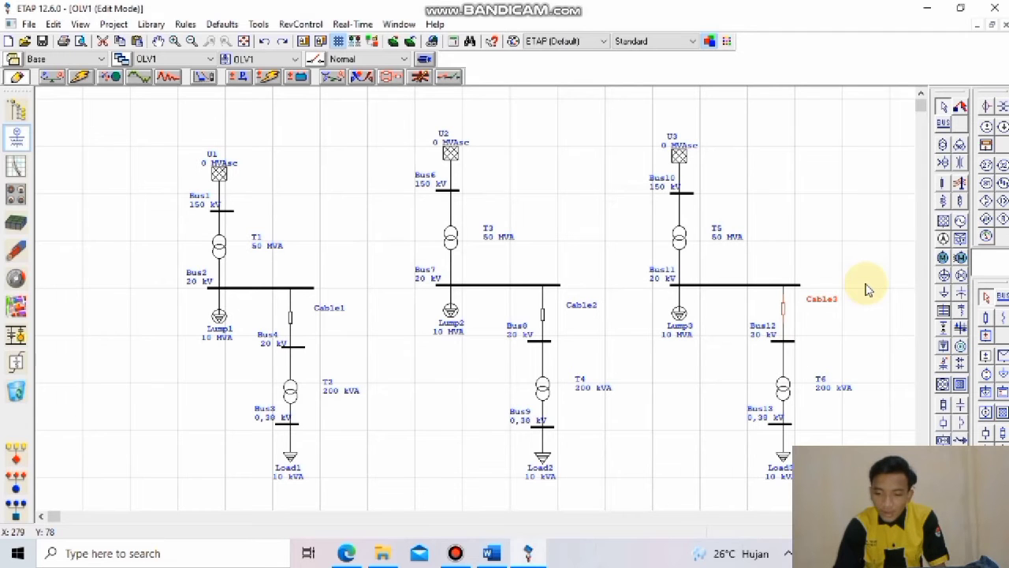
pyautogui.scroll(-1, 882, 279)
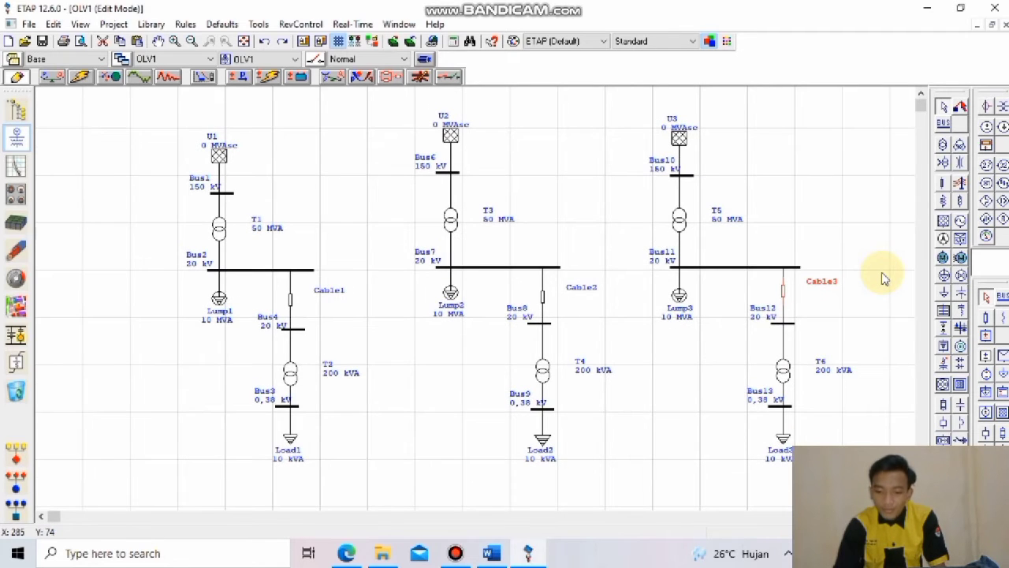
pyautogui.scroll(1, 619, 180)
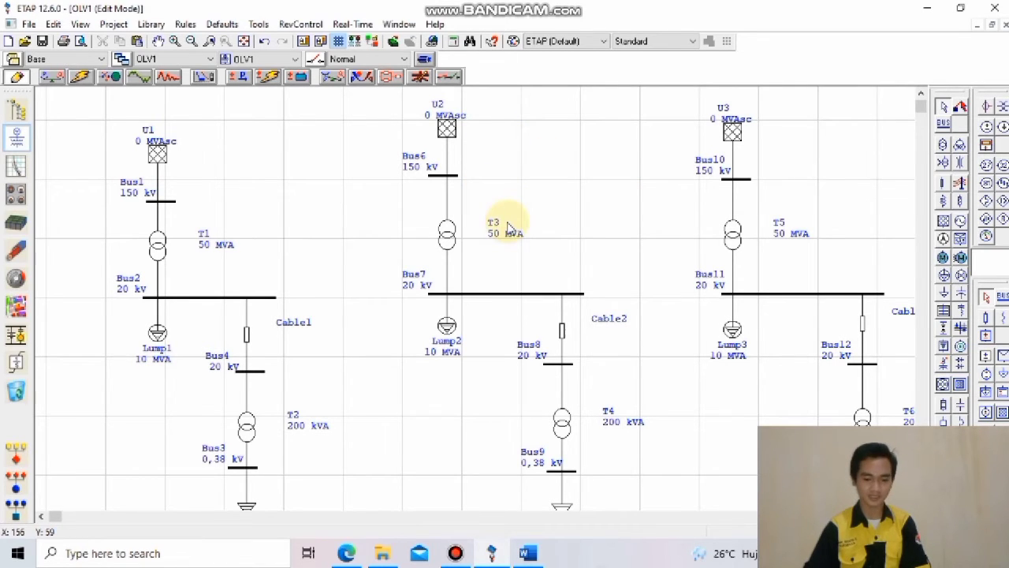
# Step: Look up the result tables in the Word report and run the load flow calculation in ETAP with the LF study case
pyautogui.click(528, 554)
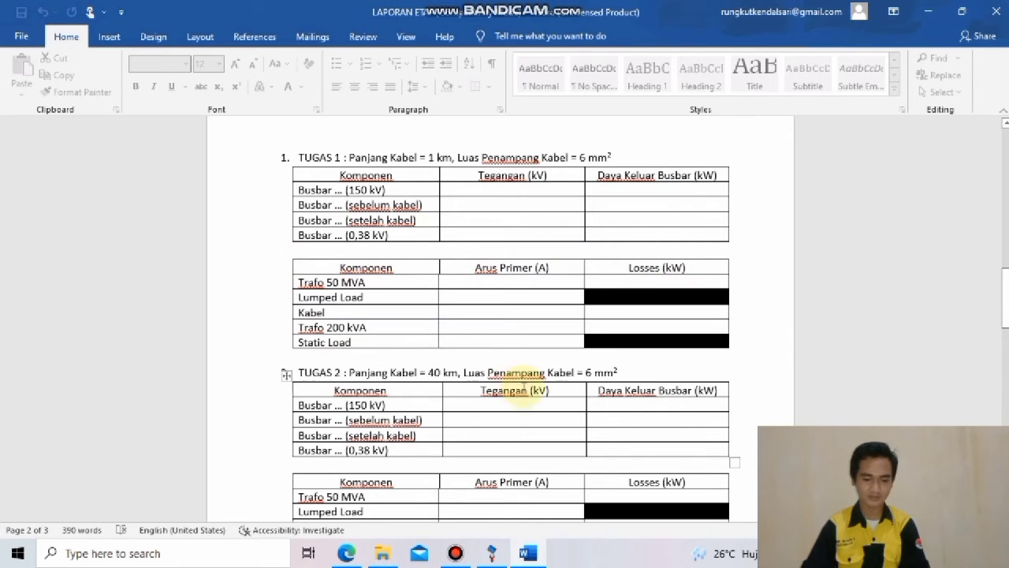
pyautogui.click(491, 552)
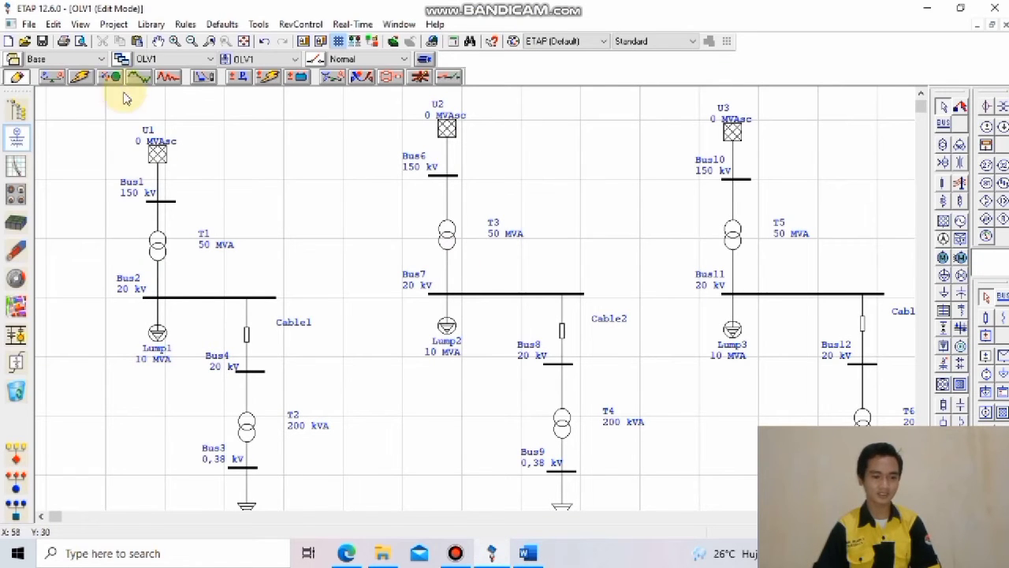
pyautogui.click(52, 77)
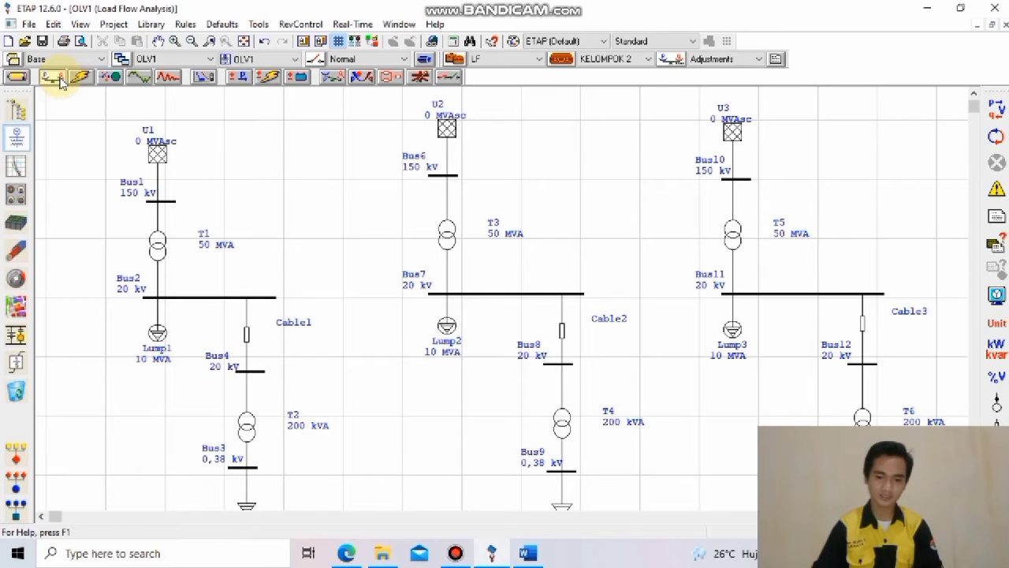
pyautogui.click(562, 63)
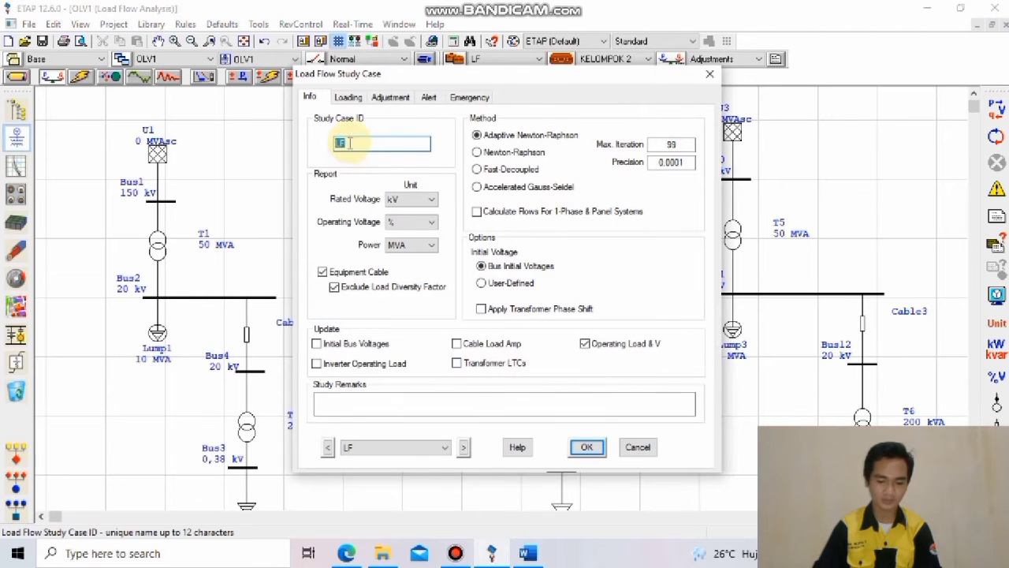
pyautogui.click(590, 447)
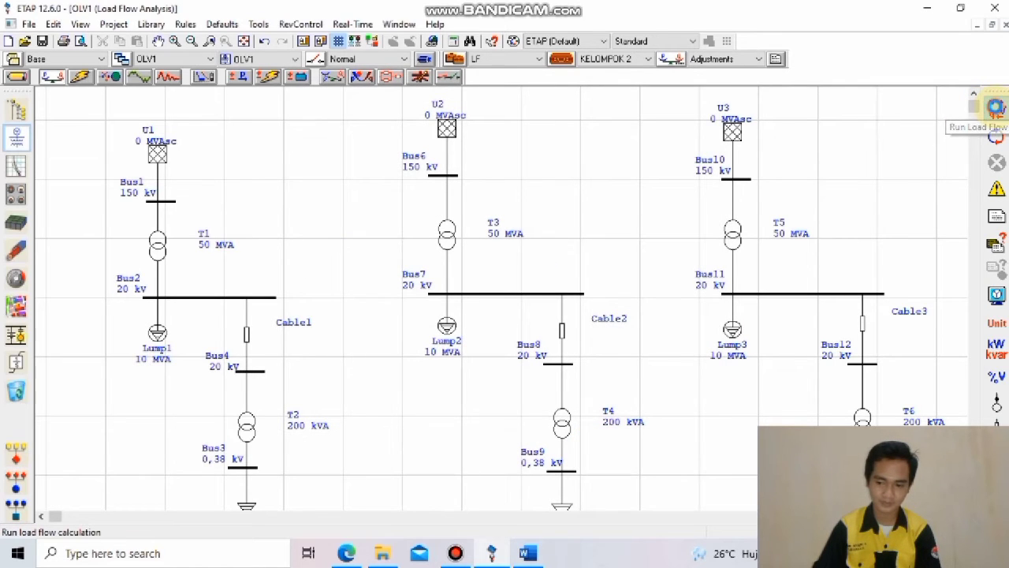
pyautogui.click(995, 107)
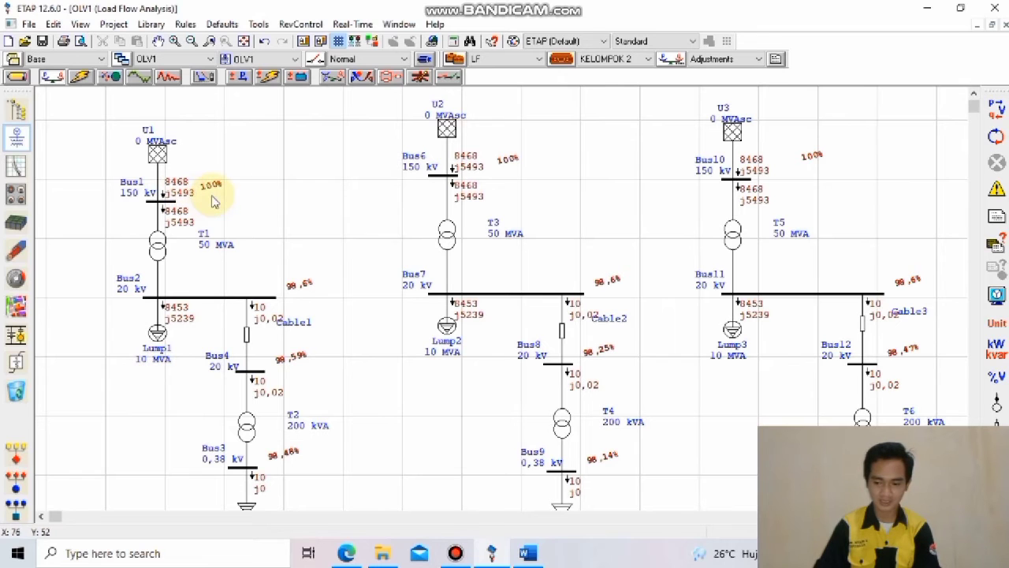
# Step: Show units on the load flow results, with power flows in kW only and bus voltages in kV, checking against the Word report's tables
pyautogui.click(996, 327)
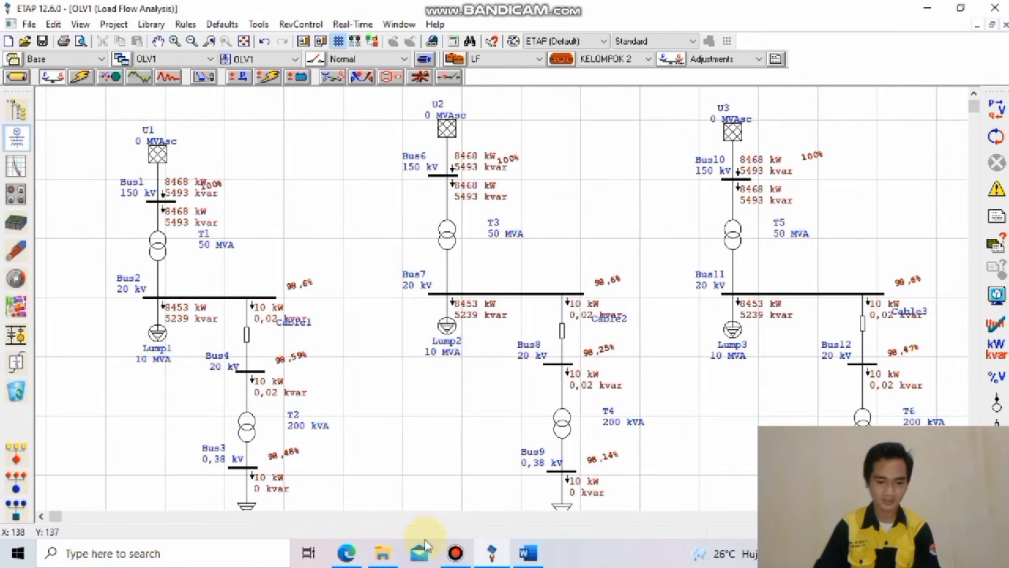
pyautogui.click(528, 552)
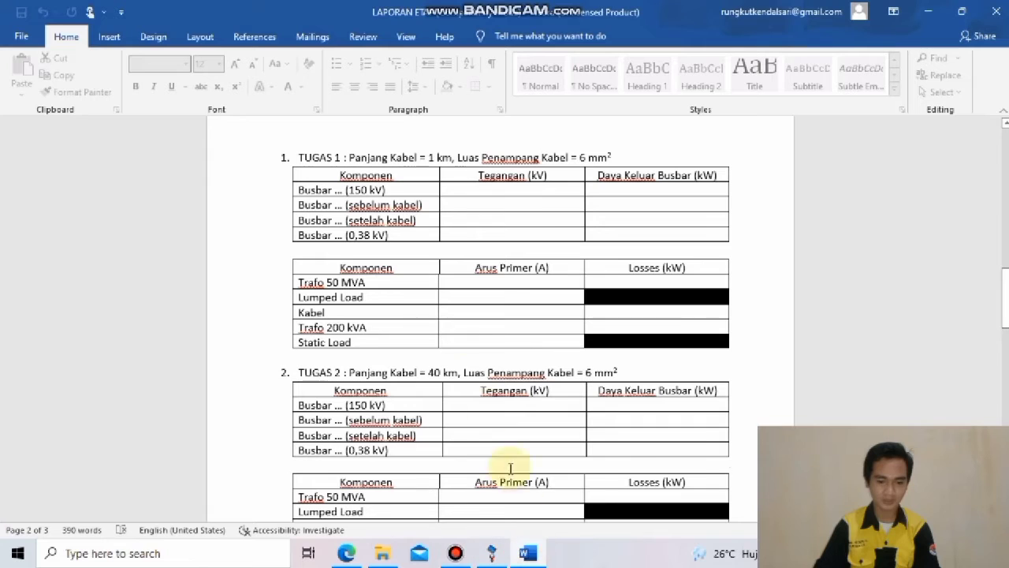
pyautogui.click(527, 552)
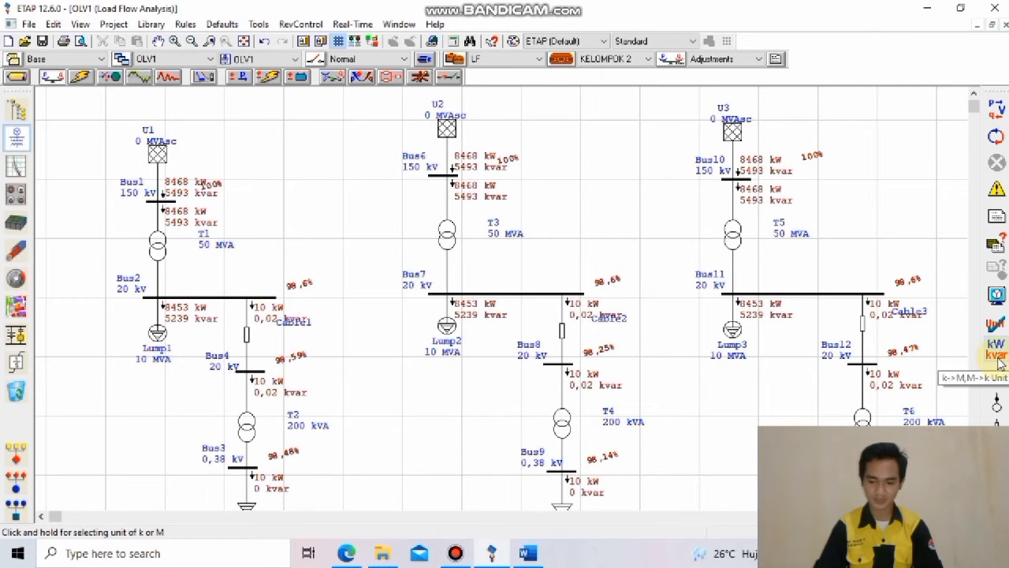
pyautogui.moveTo(998, 355); pyautogui.dragTo(810, 355)
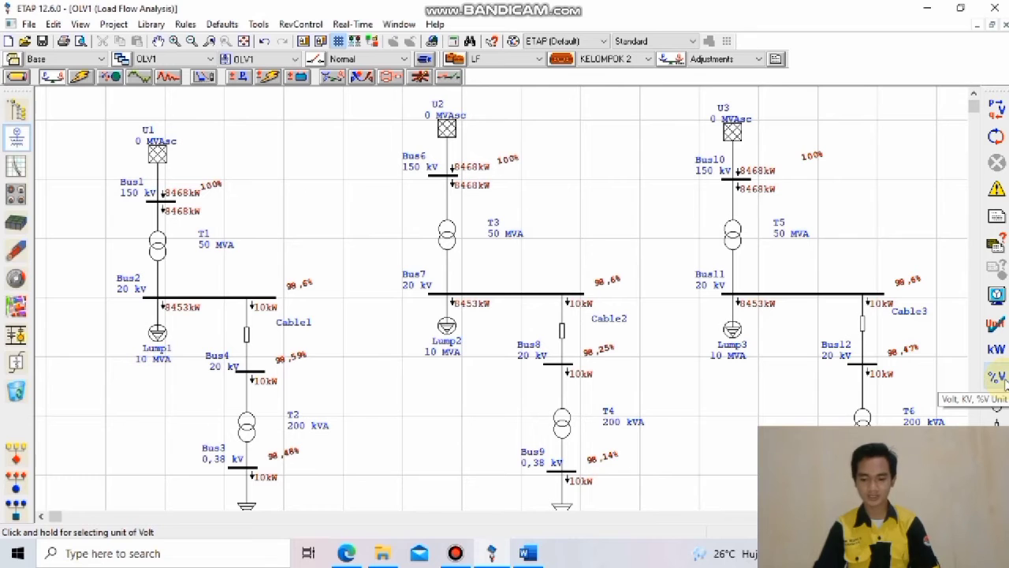
pyautogui.moveTo(1004, 381); pyautogui.dragTo(945, 382)
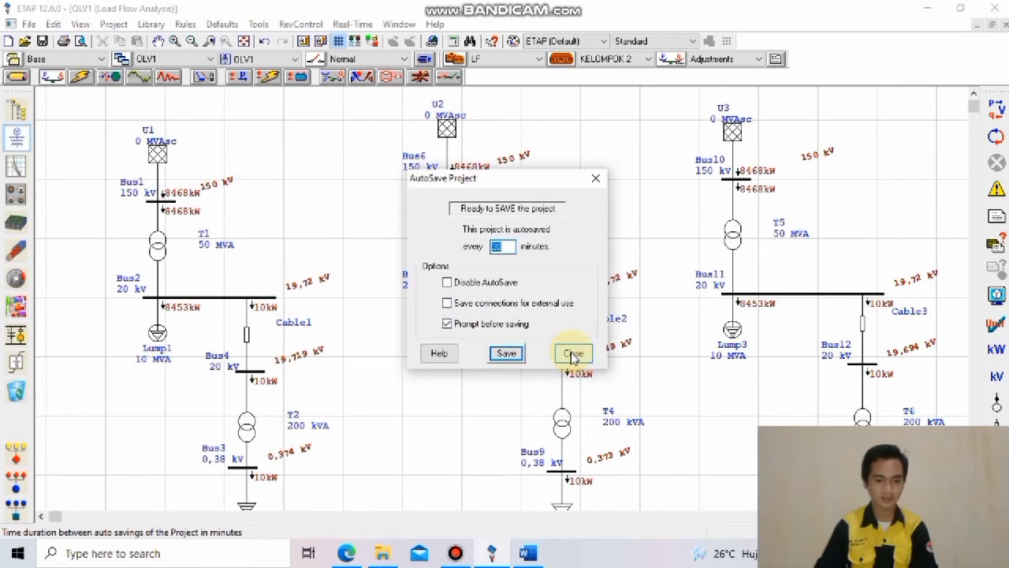
pyautogui.click(574, 354)
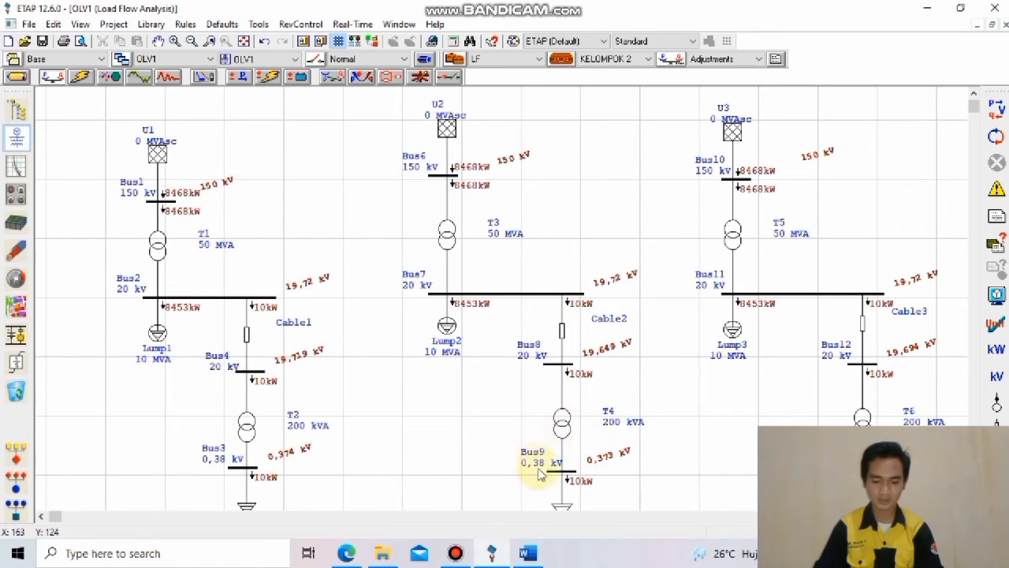
# Step: Look up the required current and losses data in the Word report and display the branch results in ETAP's Load Flow Result Analyzer
pyautogui.click(522, 558)
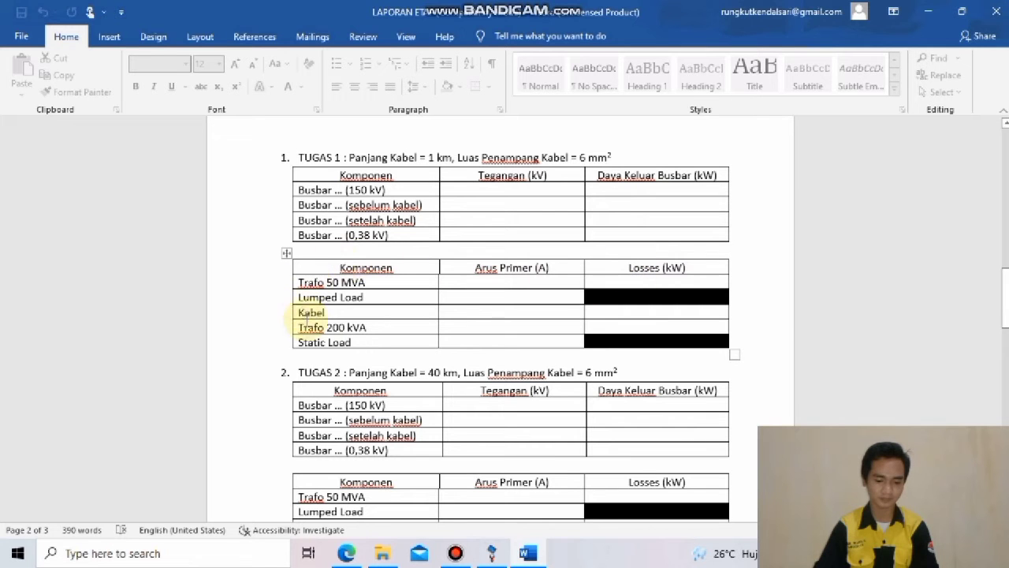
pyautogui.click(491, 552)
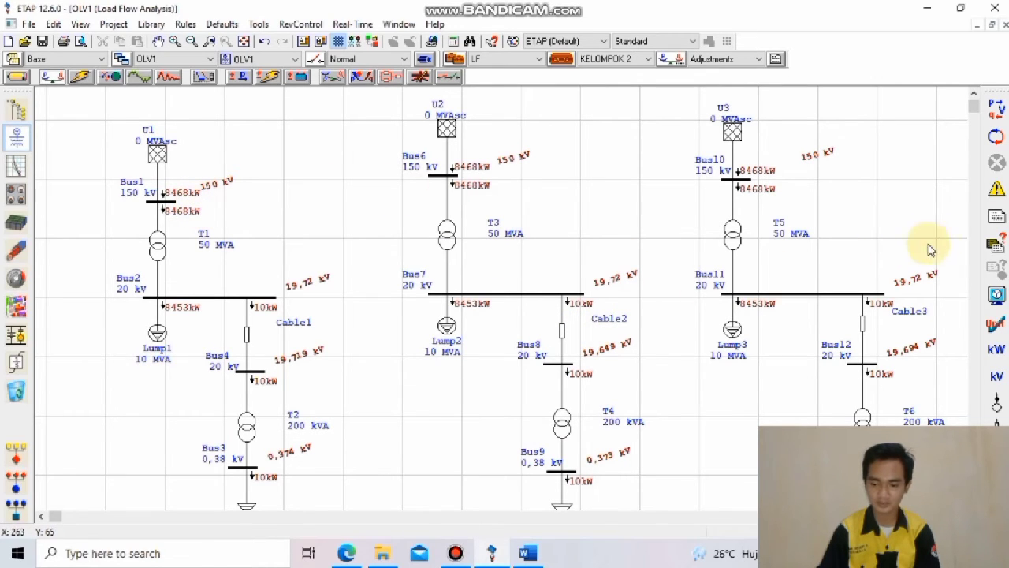
pyautogui.click(996, 248)
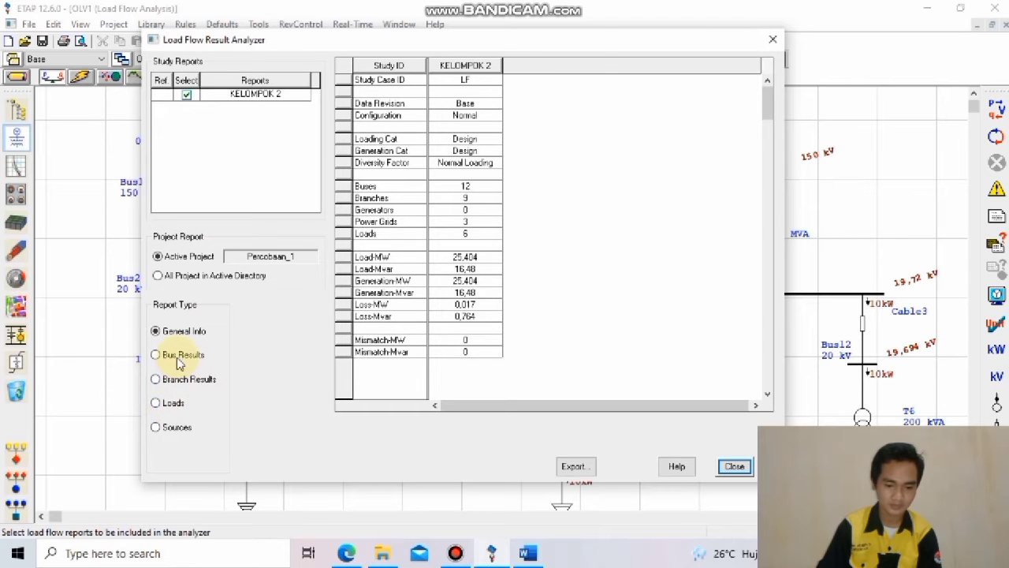
pyautogui.click(527, 553)
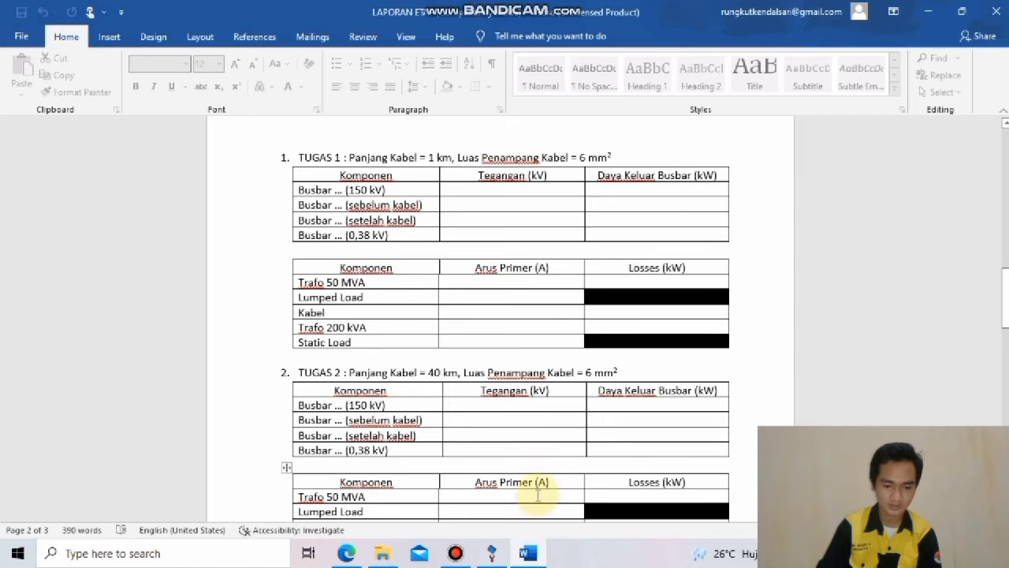
pyautogui.click(489, 554)
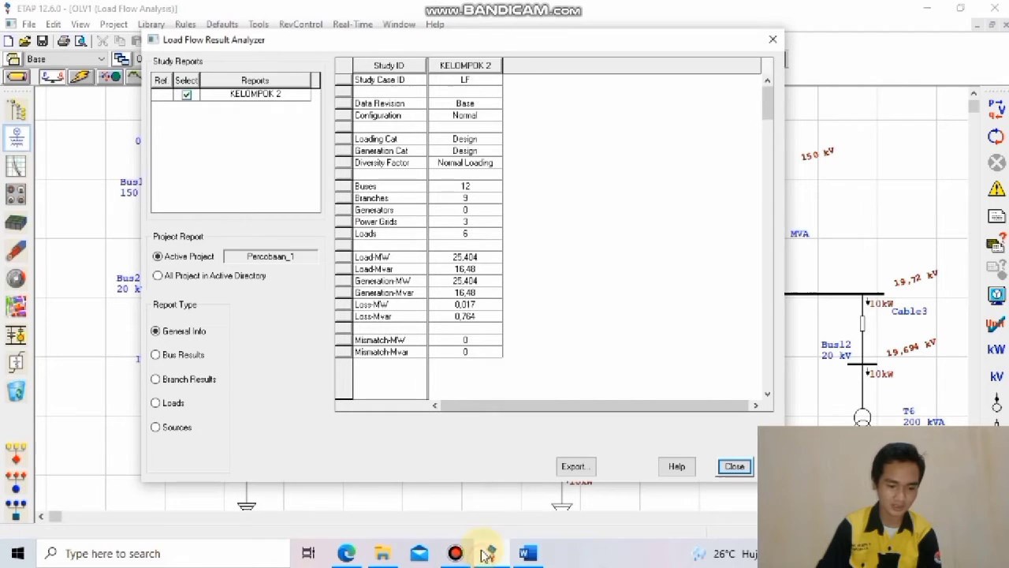
pyautogui.click(157, 379)
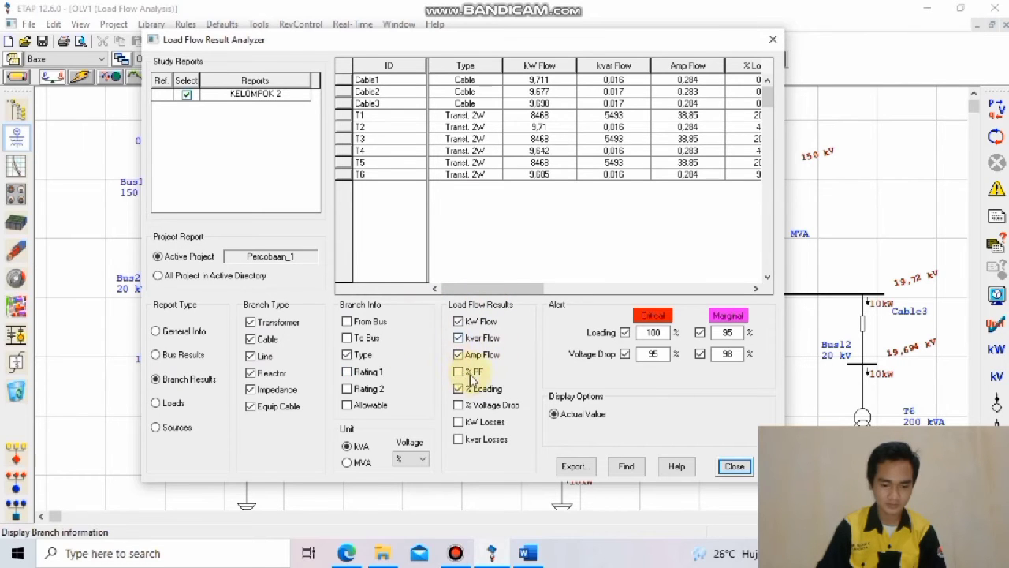
# Step: Examine the Amp Flow values of the cables and transformers in the branch results and dismiss the low-battery notice
pyautogui.click(473, 291)
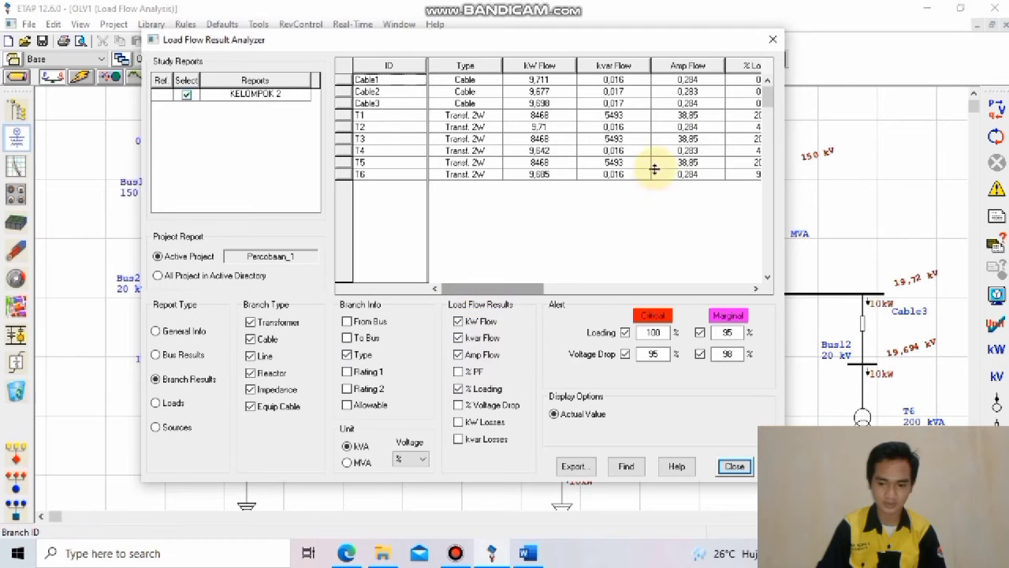
pyautogui.click(690, 81)
pyautogui.moveTo(690, 81); pyautogui.dragTo(685, 182)
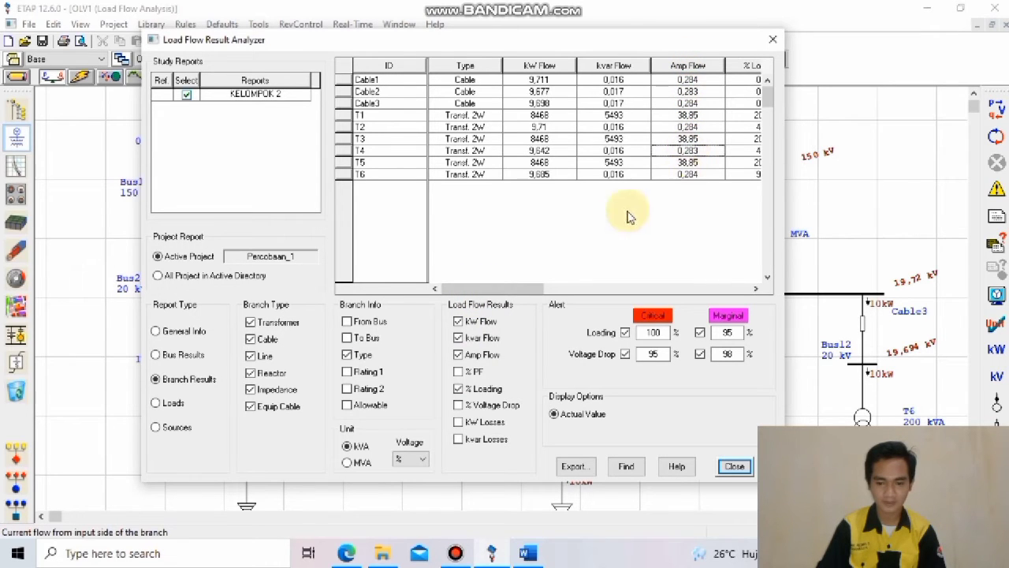
pyautogui.moveTo(525, 287); pyautogui.dragTo(573, 293)
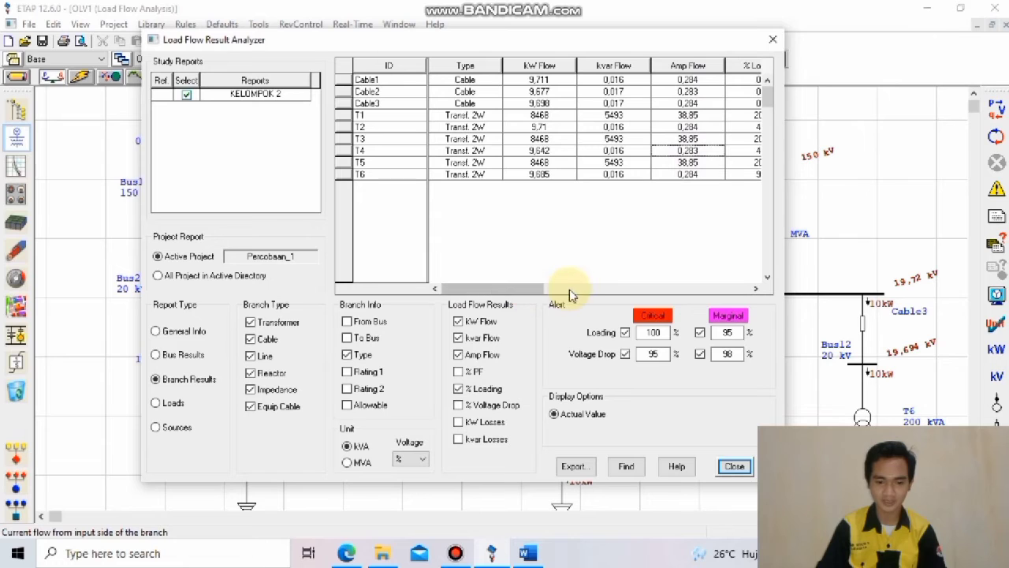
pyautogui.click(685, 80)
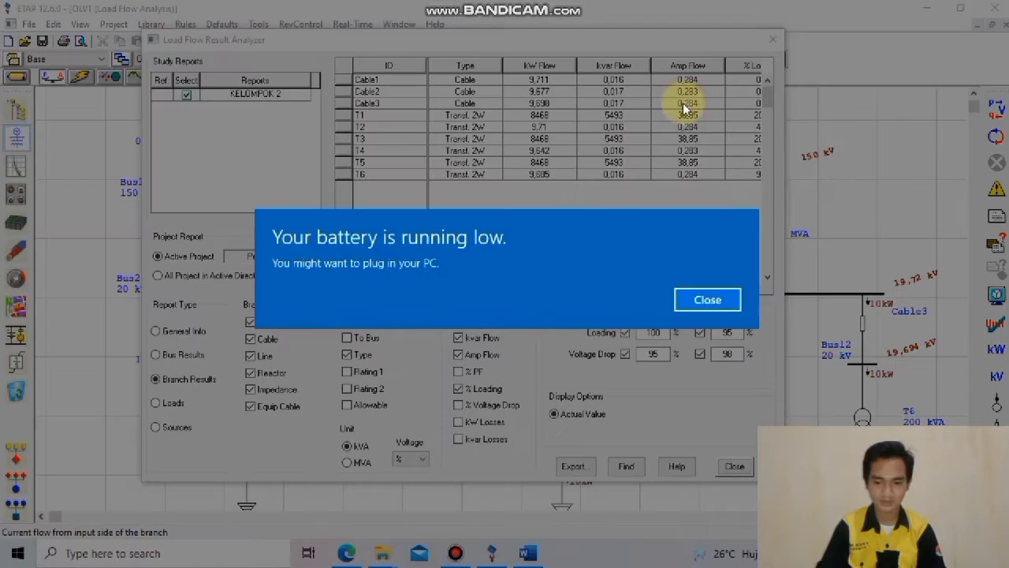
pyautogui.click(713, 300)
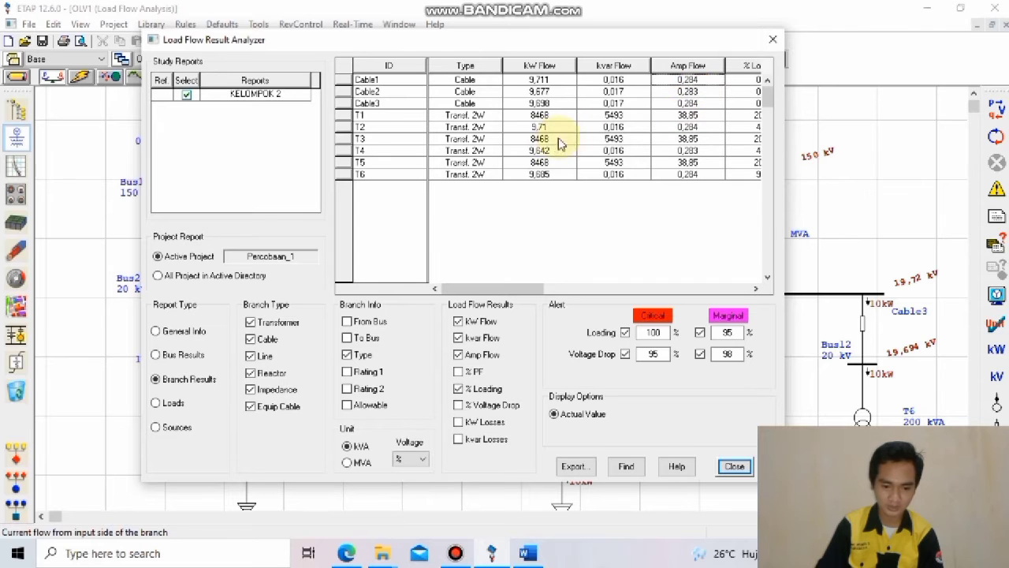
# Step: Move the result analyzer clear of the first branch and examine the current of transformers T1 and T2 against the diagram
pyautogui.click(377, 118)
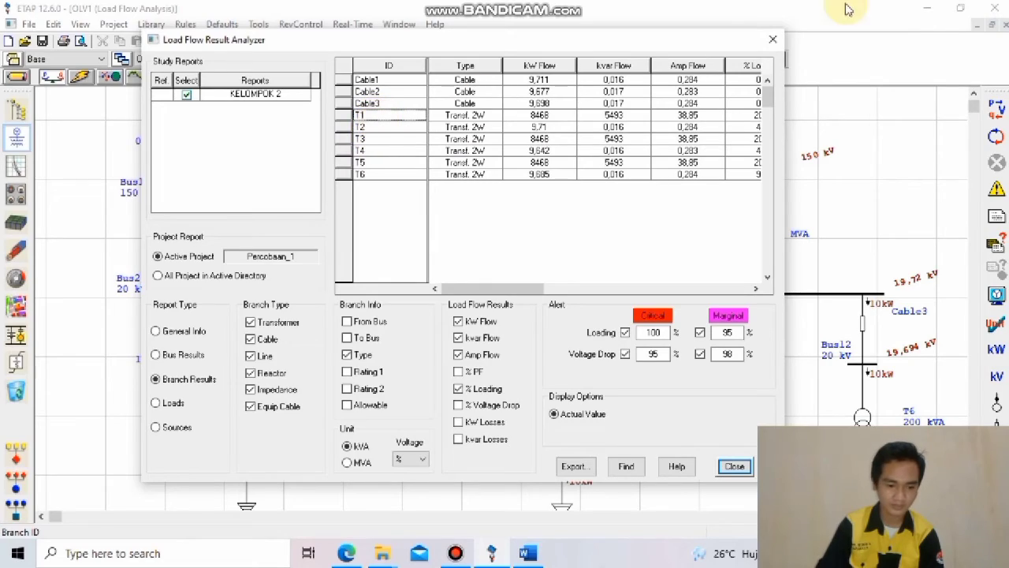
pyautogui.moveTo(706, 43); pyautogui.dragTo(922, 50)
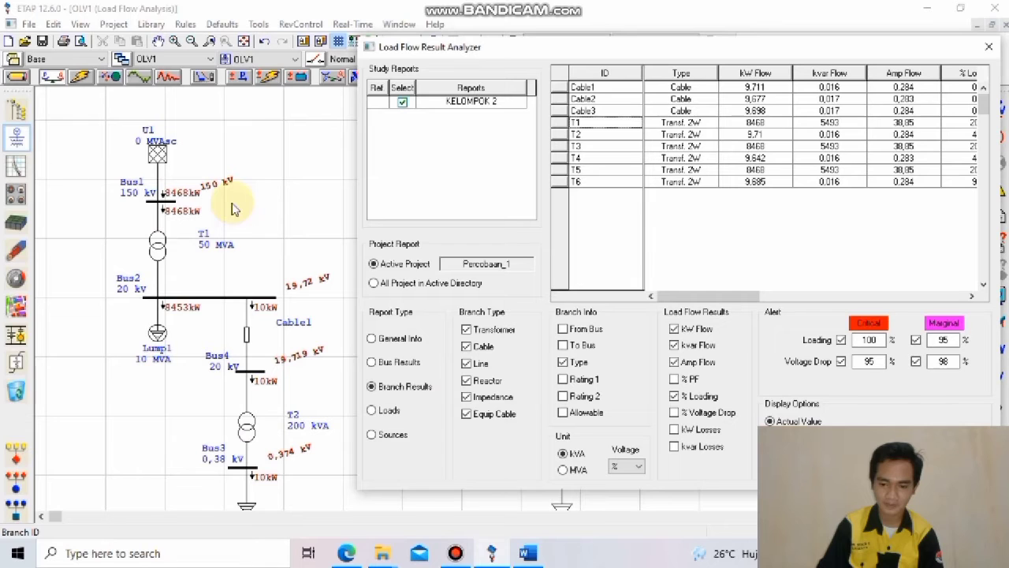
pyautogui.click(701, 126)
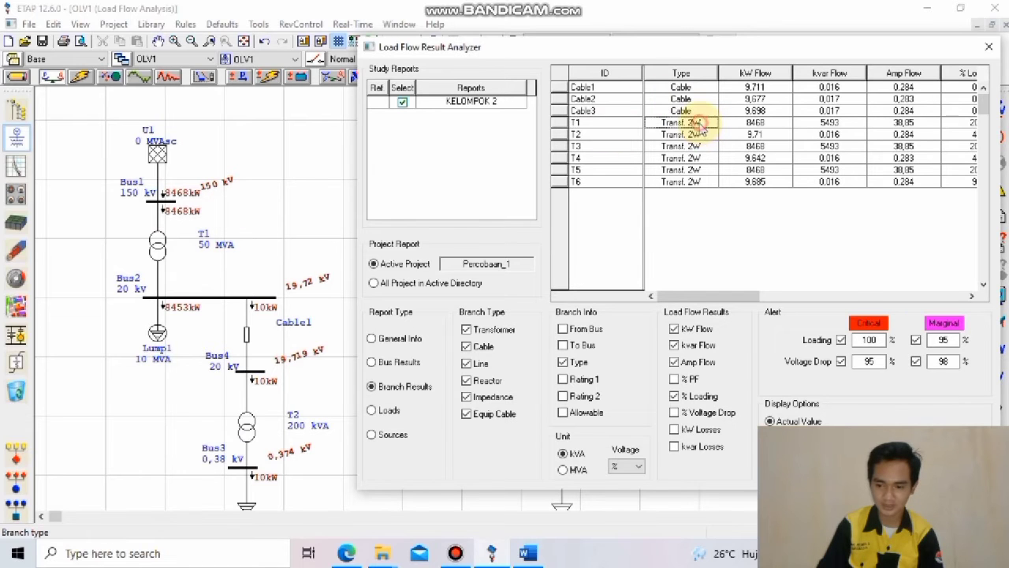
pyautogui.click(894, 123)
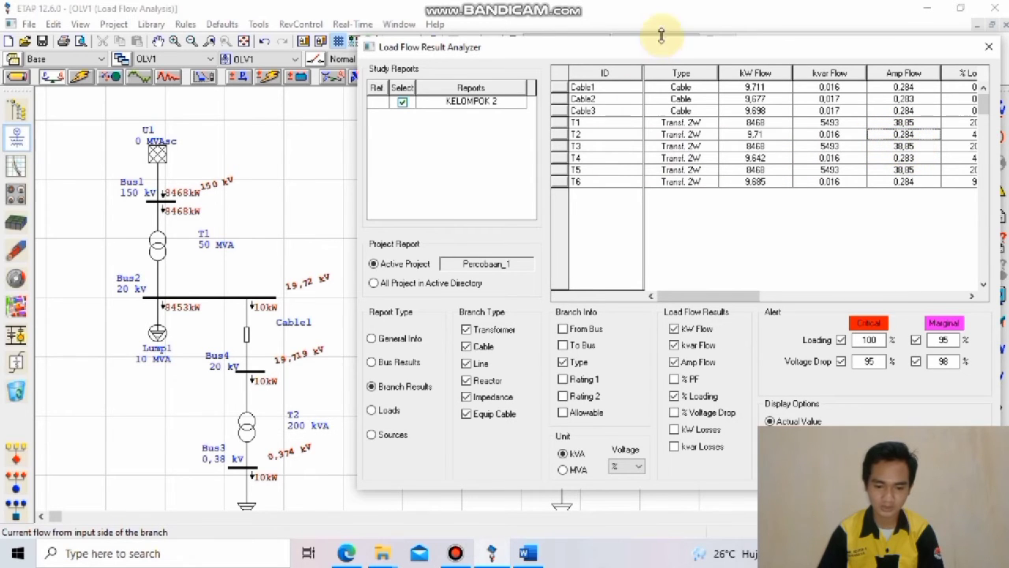
# Step: Move the result analyzer clear of the diagram and examine the current of the 50 MVA transformers T1, T3 and T5 against it
pyautogui.moveTo(645, 52); pyautogui.dragTo(423, 323)
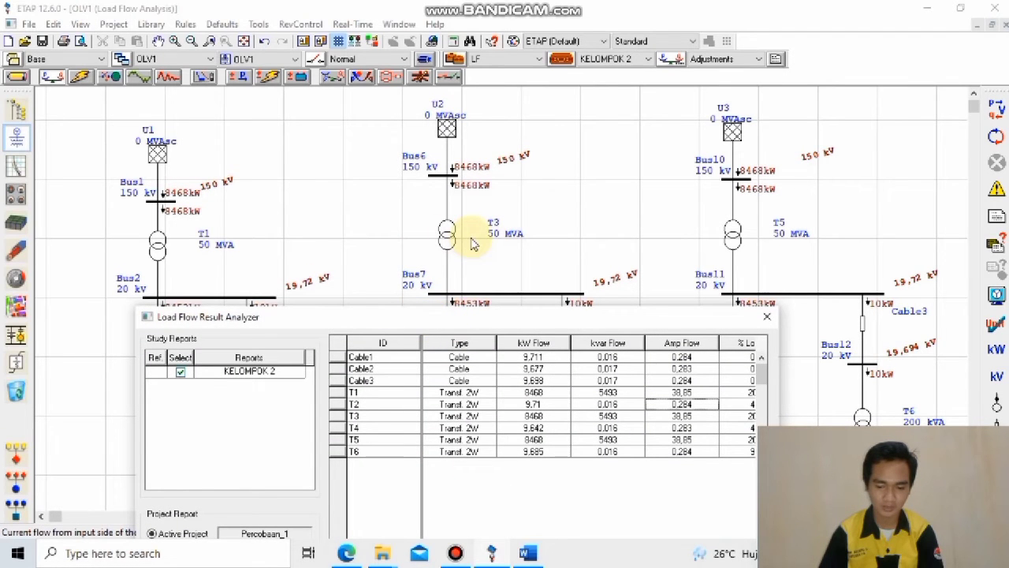
pyautogui.moveTo(452, 320); pyautogui.dragTo(451, 126)
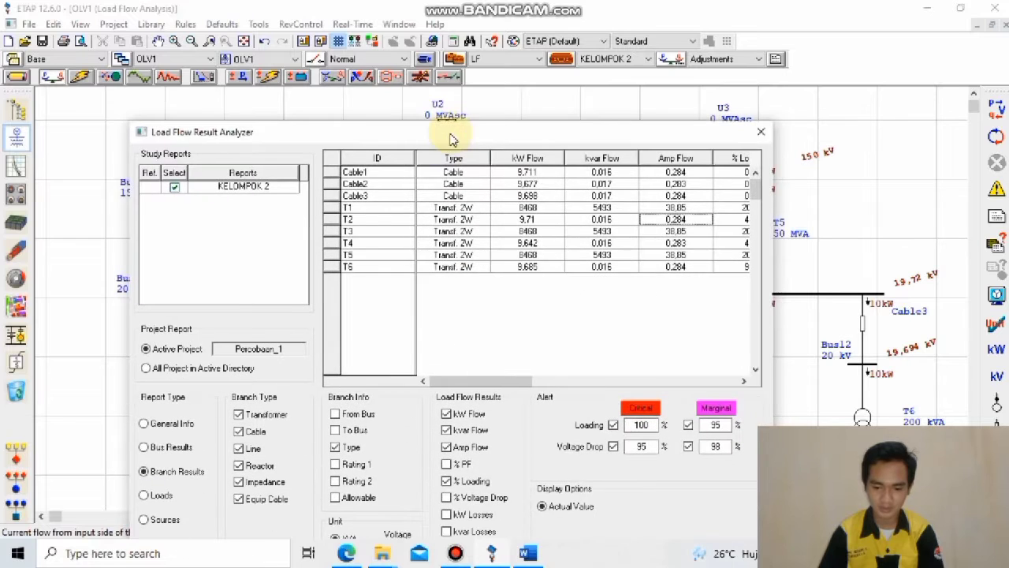
pyautogui.click(681, 207)
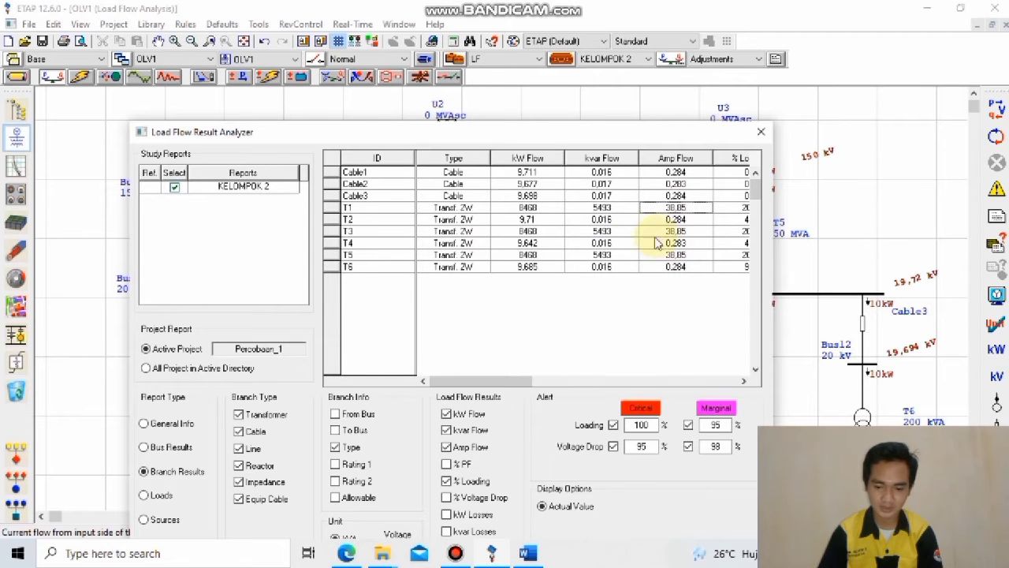
pyautogui.moveTo(588, 132); pyautogui.dragTo(587, 499)
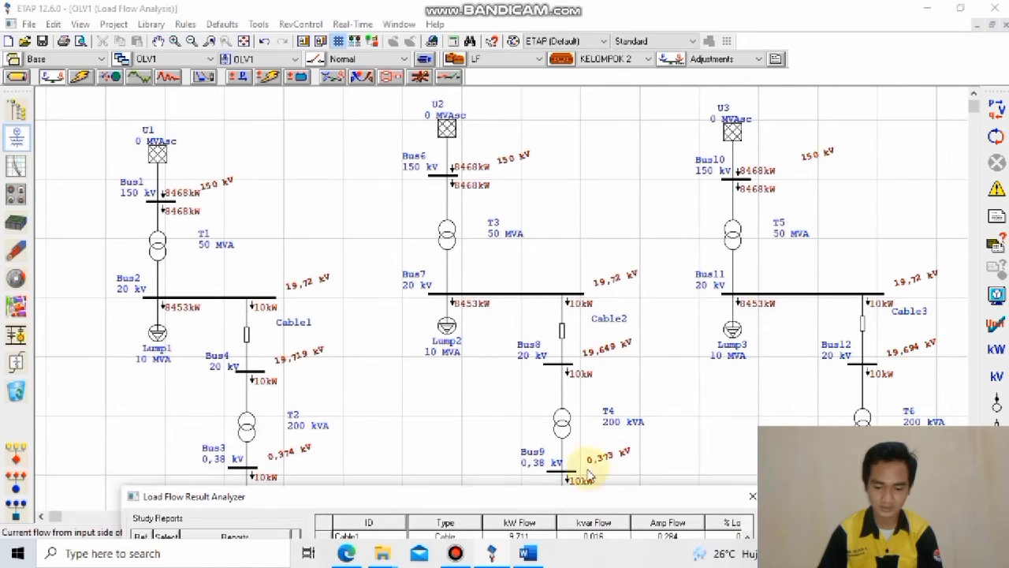
pyautogui.moveTo(601, 496); pyautogui.dragTo(720, 157)
# Step: Compare the Amp Flow values of the 200 kVA transformers T2, T4 and T6 in the branch results
pyautogui.click(784, 269)
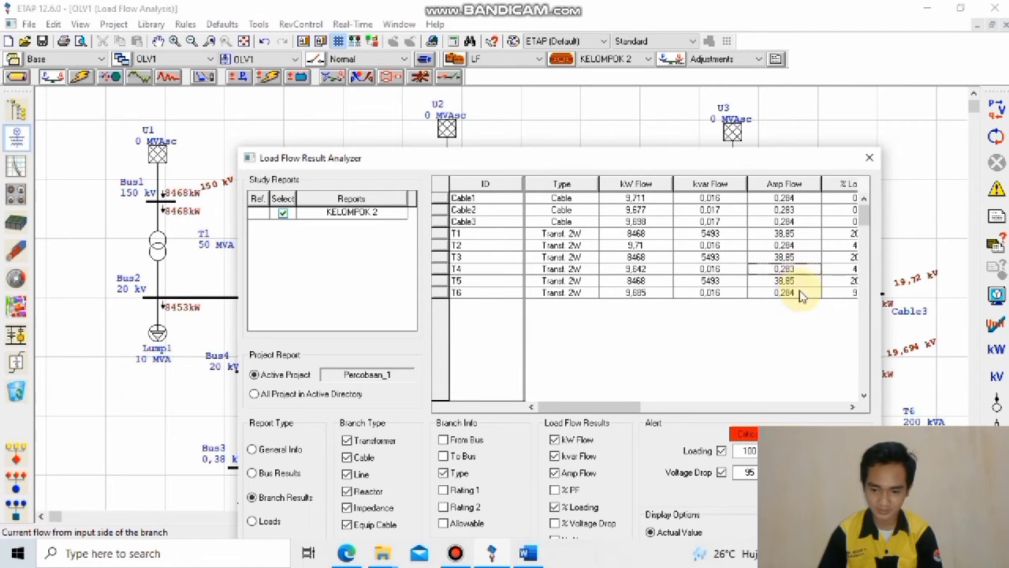
pyautogui.click(795, 293)
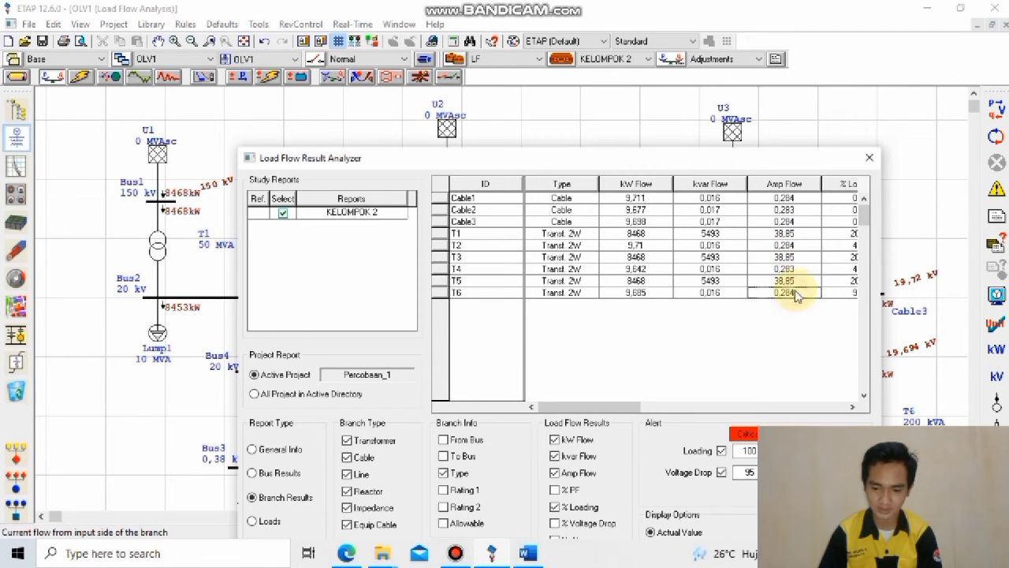
pyautogui.click(798, 245)
pyautogui.click(801, 294)
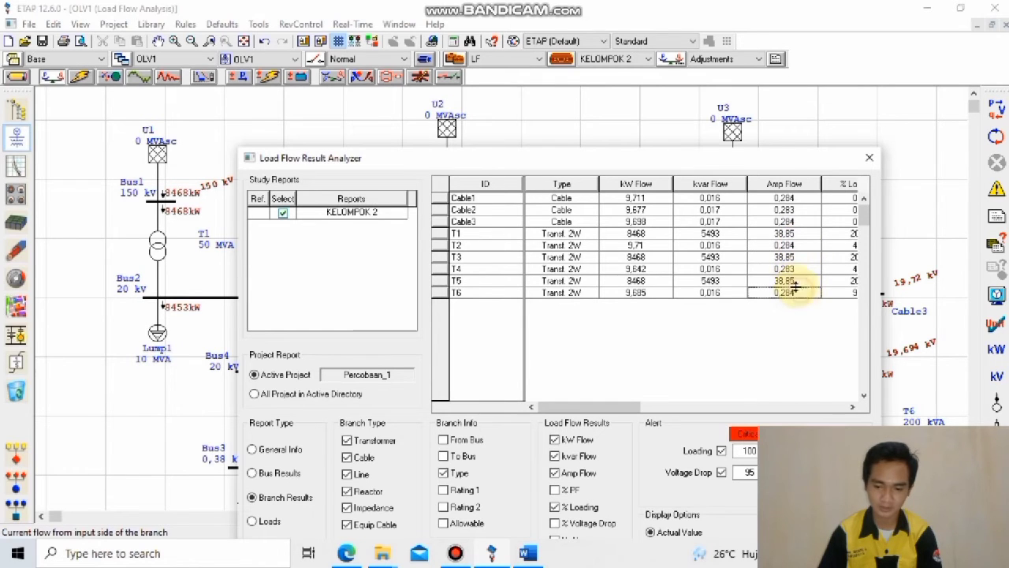
pyautogui.click(792, 270)
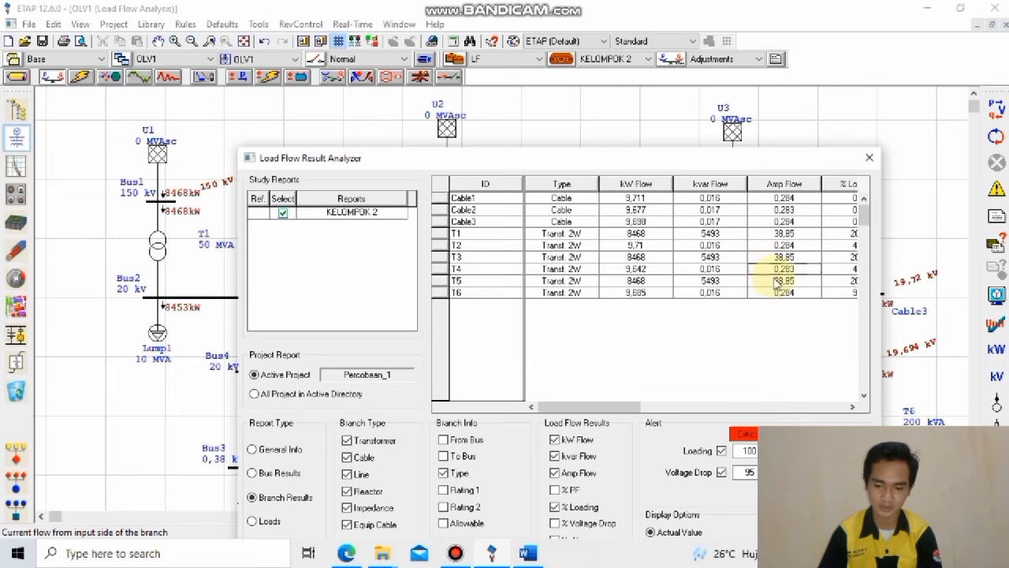
pyautogui.click(794, 245)
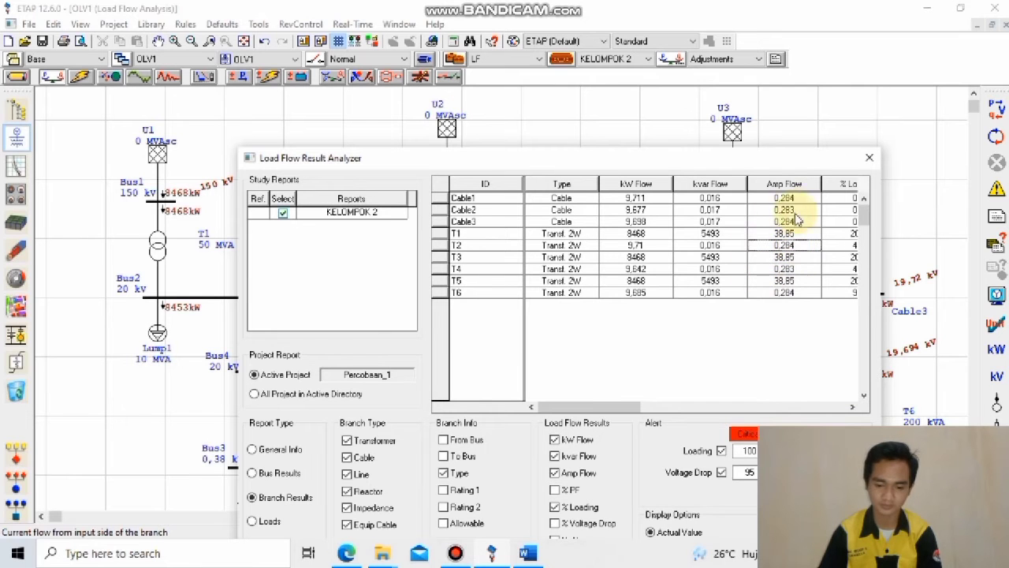
pyautogui.moveTo(780, 148); pyautogui.dragTo(739, 87)
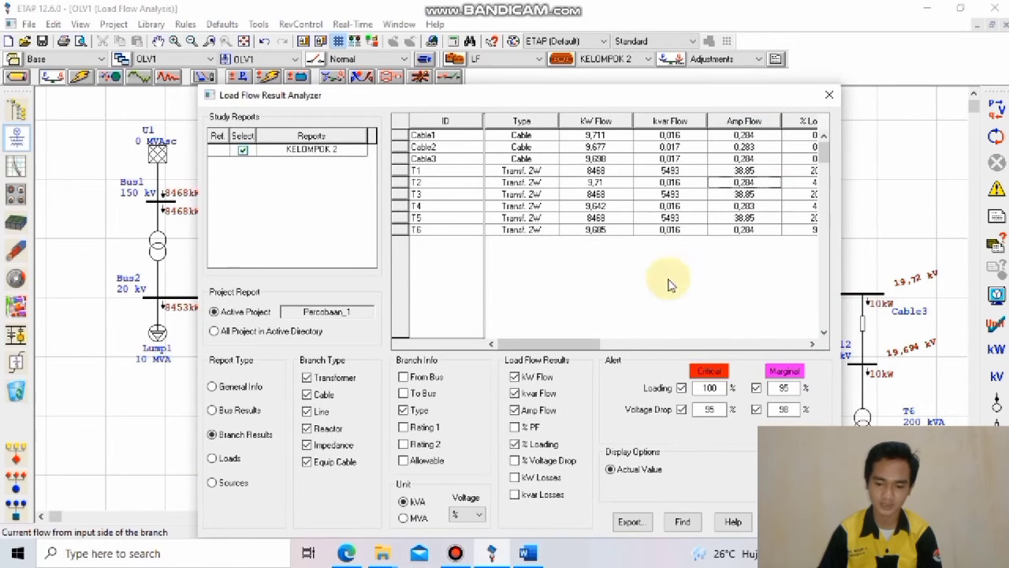
pyautogui.click(736, 206)
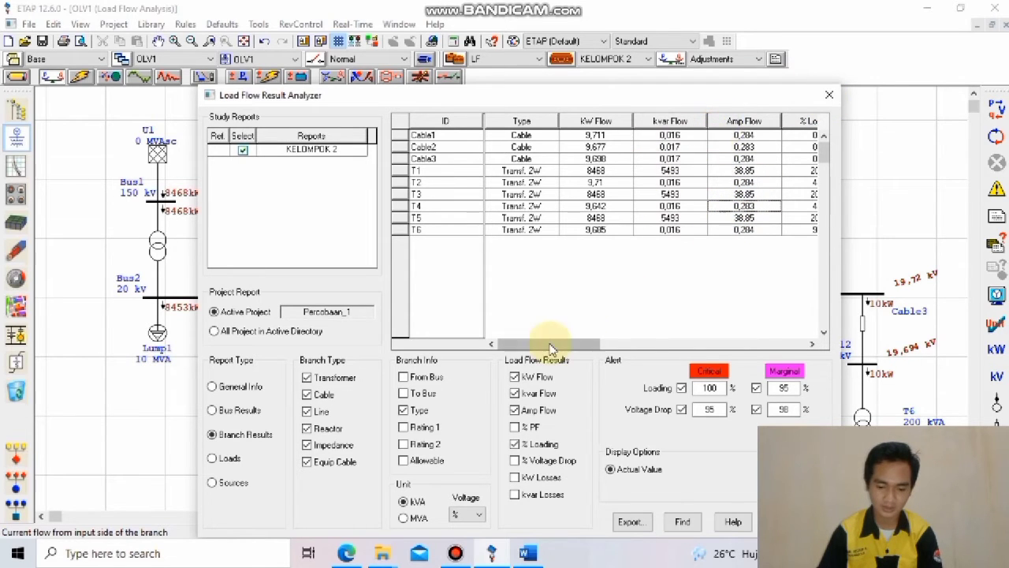
# Step: Add kW Losses to the branch results and examine the losses of Cable1, Cable2 and Cable3
pyautogui.click(546, 480)
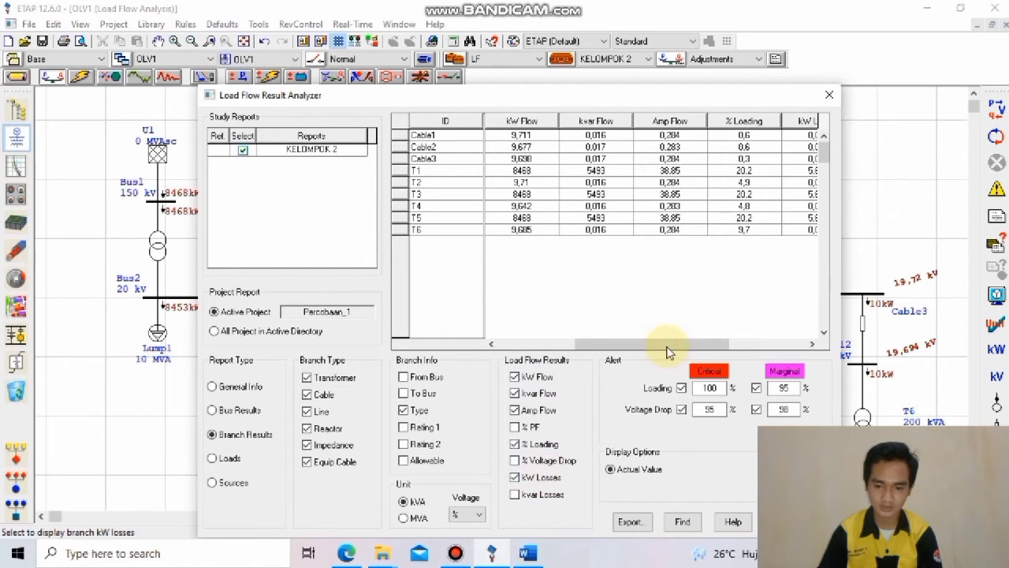
pyautogui.moveTo(665, 341); pyautogui.dragTo(717, 339)
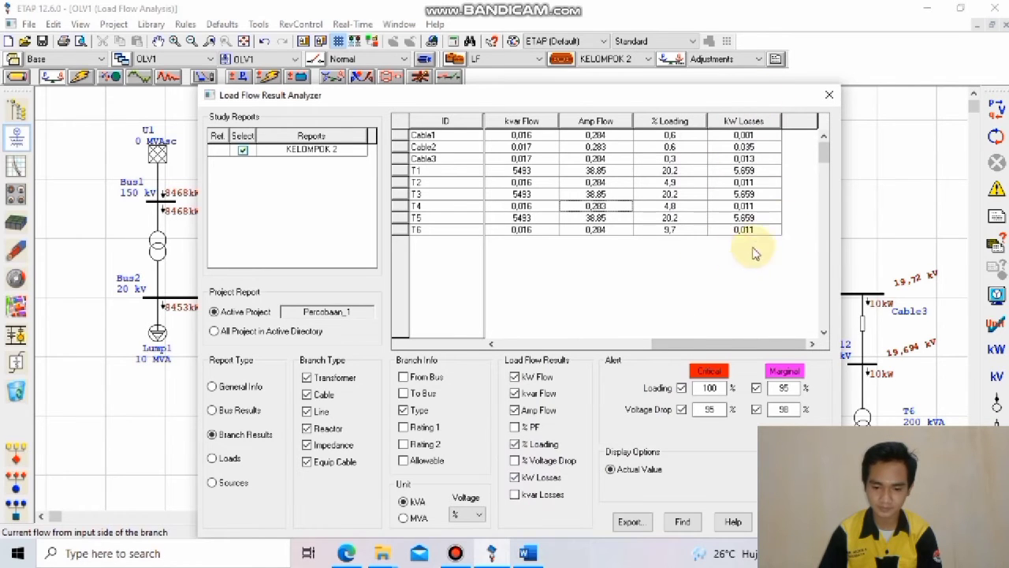
pyautogui.click(751, 138)
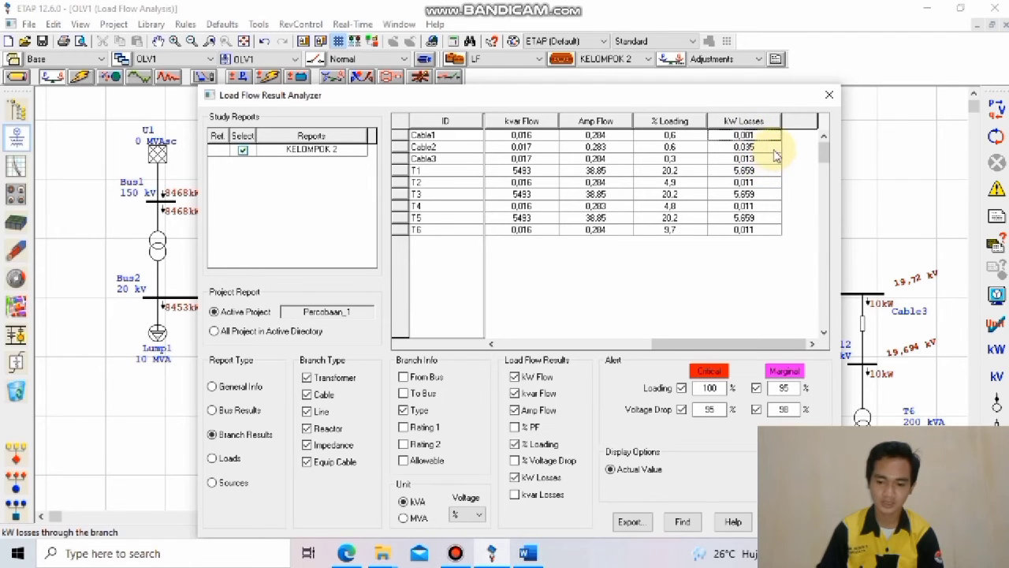
pyautogui.click(757, 149)
pyautogui.click(764, 160)
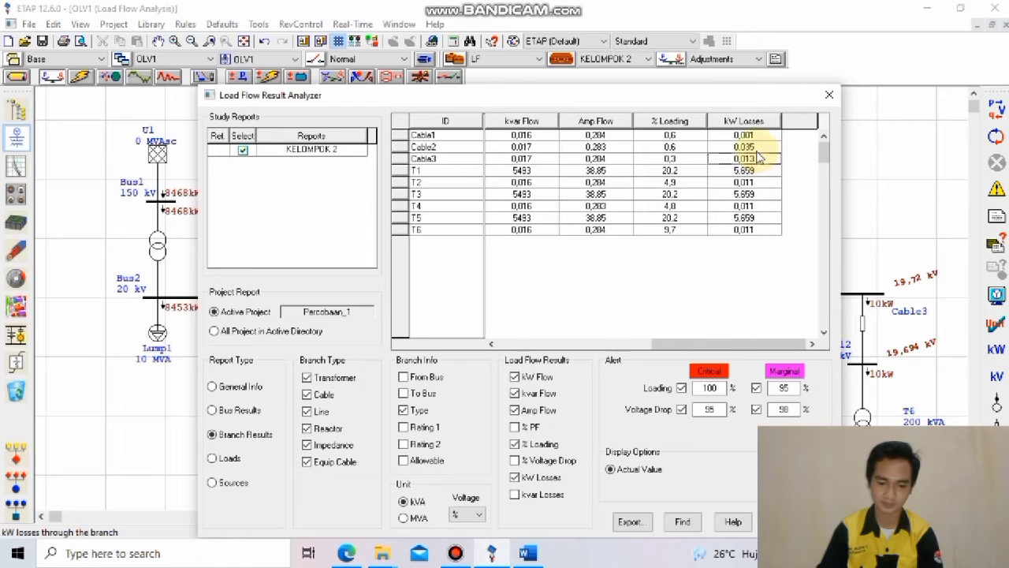
pyautogui.click(756, 147)
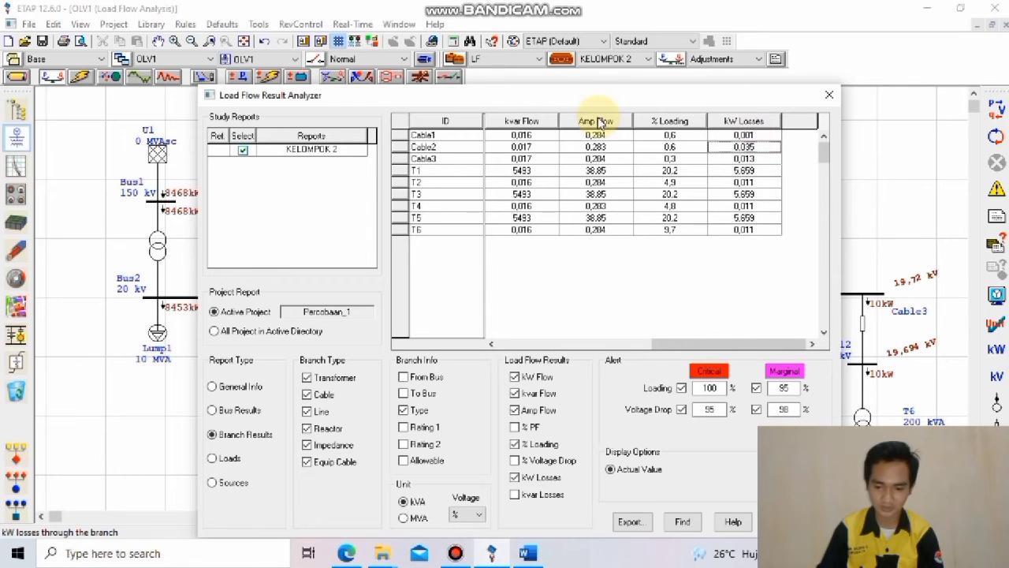
# Step: Examine the kW losses of the 50 MVA and 200 kVA transformers in the branch results
pyautogui.click(746, 172)
pyautogui.click(746, 195)
pyautogui.click(751, 219)
pyautogui.click(747, 194)
pyautogui.click(747, 170)
pyautogui.click(749, 218)
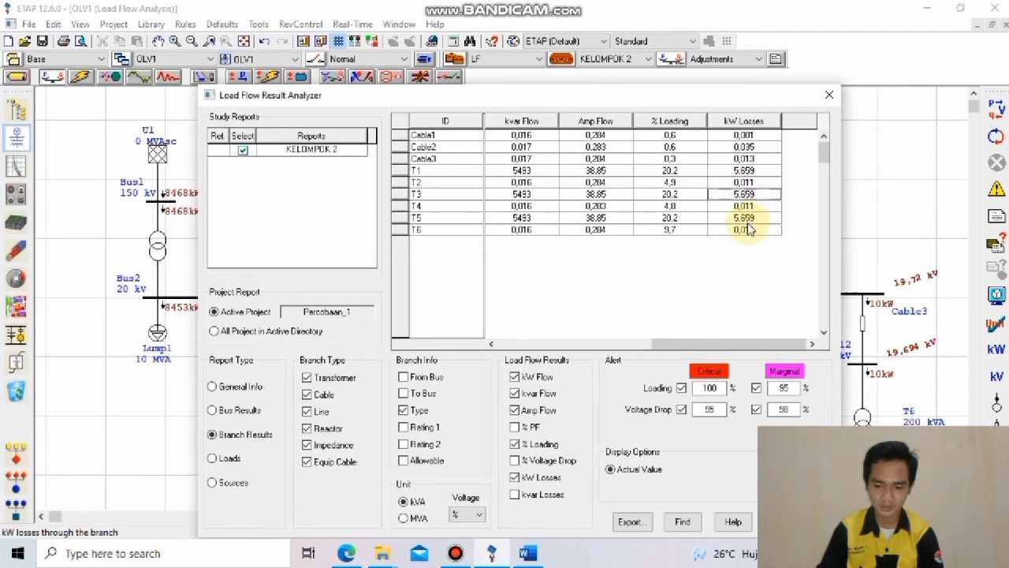
pyautogui.click(750, 183)
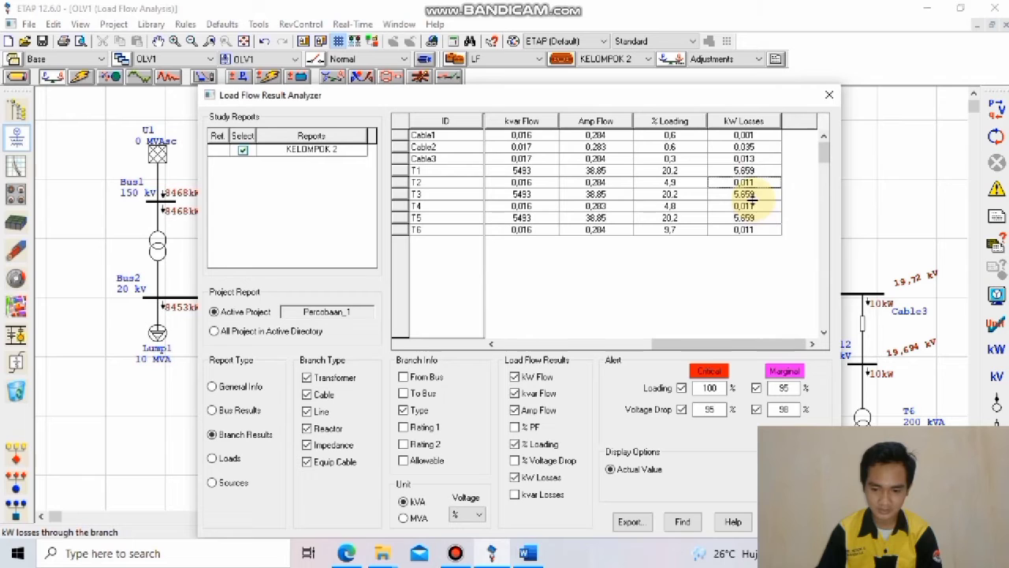
pyautogui.click(751, 208)
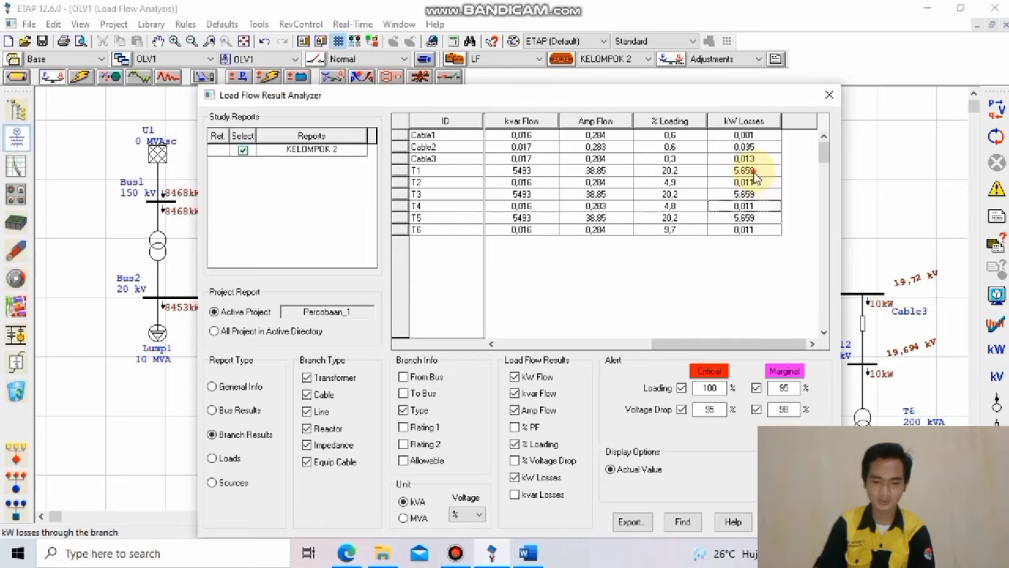
pyautogui.click(745, 217)
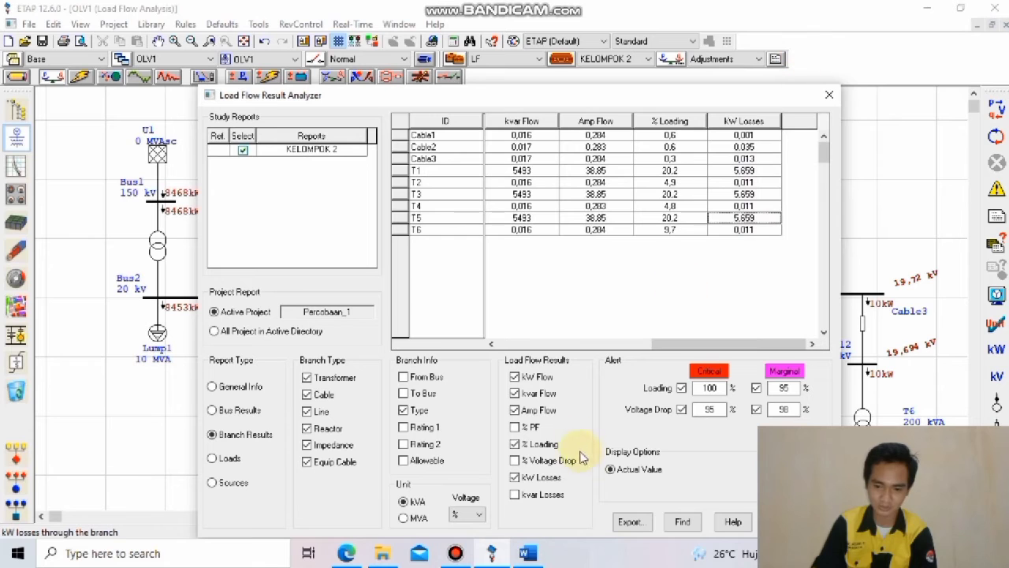
# Step: Switch to the Word report and look up the Static Load and Lumped Load rows in the TUGAS 1 current table
pyautogui.click(526, 554)
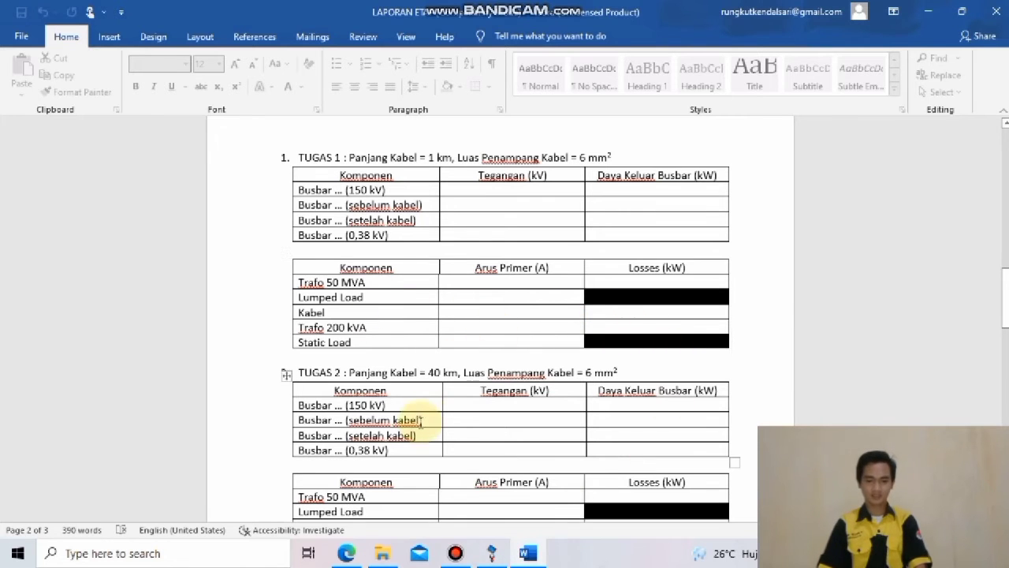
pyautogui.click(307, 341)
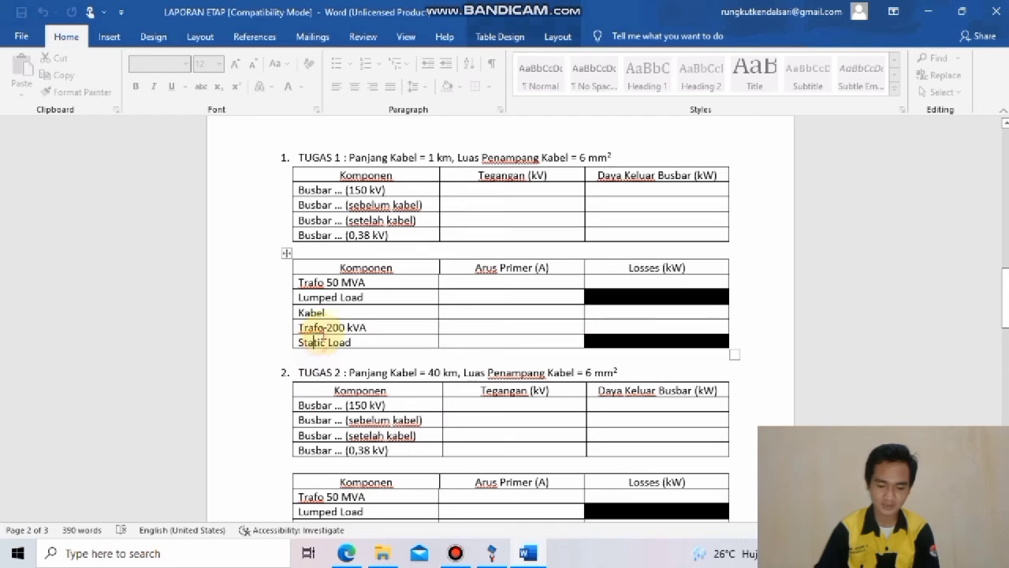
pyautogui.click(340, 297)
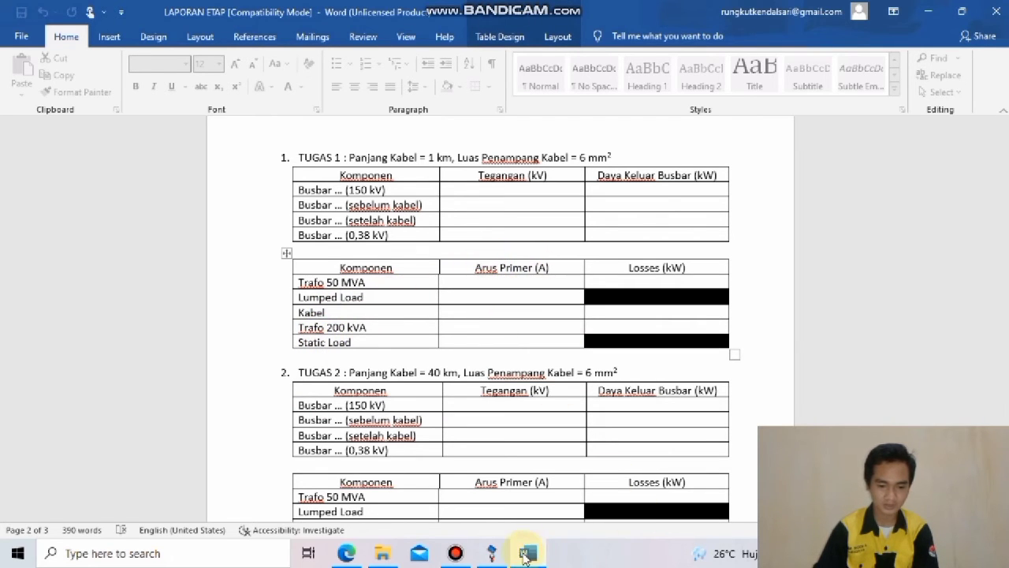
# Step: Switch back to ETAP and display the load results in the Load Flow Result Analyzer to find the load currents
pyautogui.click(492, 554)
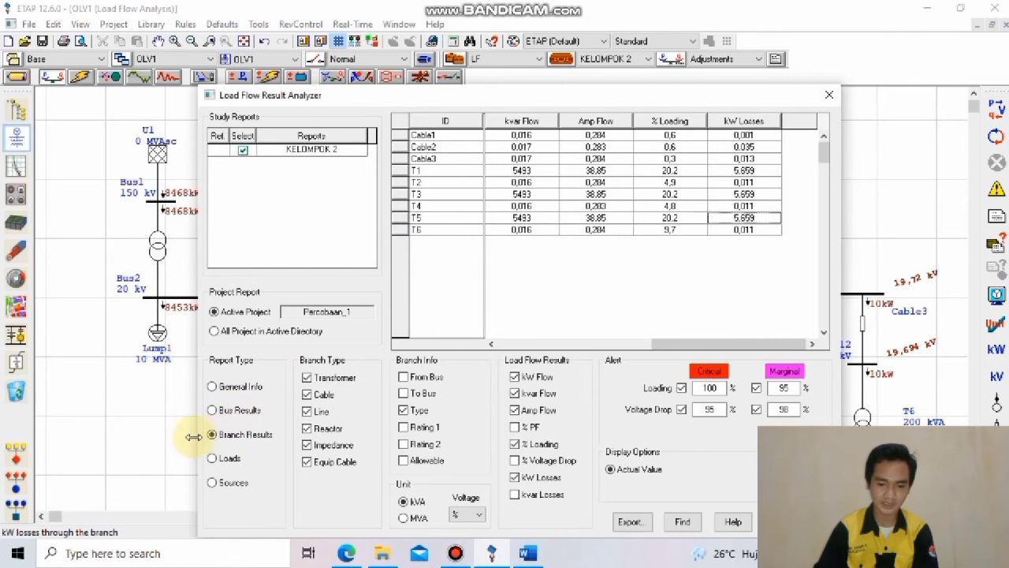
pyautogui.click(224, 465)
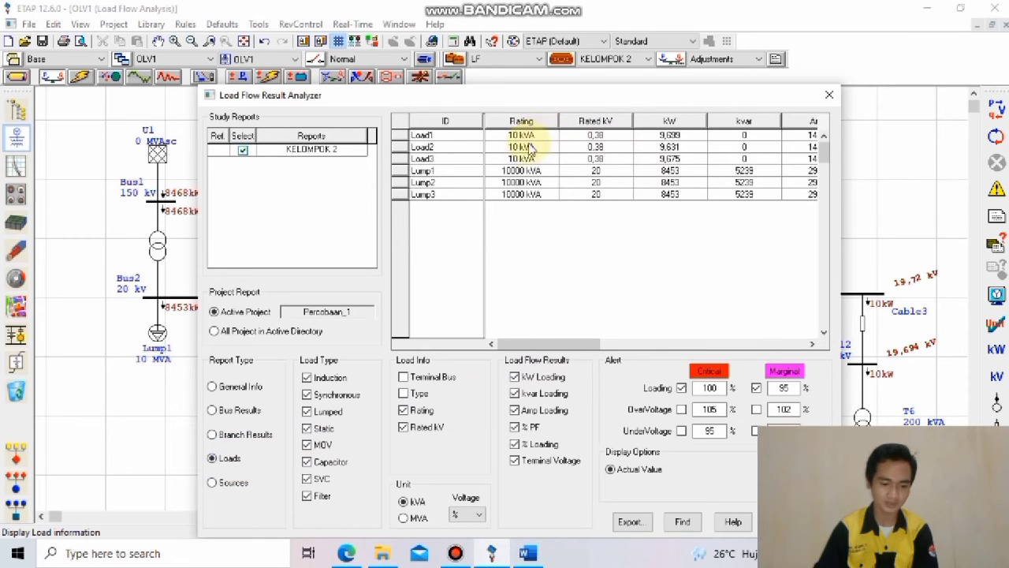
pyautogui.click(539, 345)
pyautogui.moveTo(539, 345); pyautogui.dragTo(653, 344)
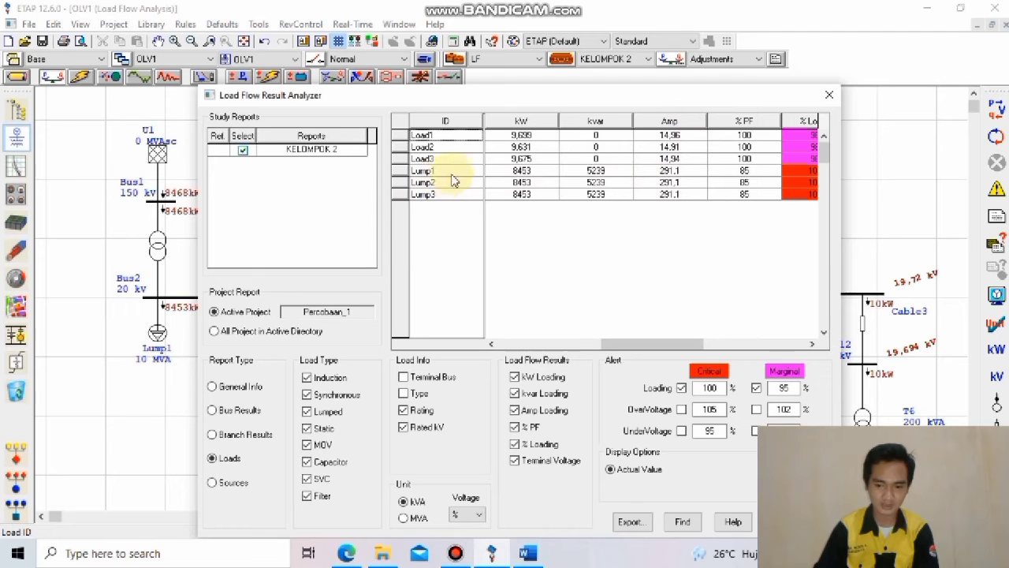
# Step: Examine the Amp values of the lumped loads and static loads, and close the result analyzer
pyautogui.click(684, 195)
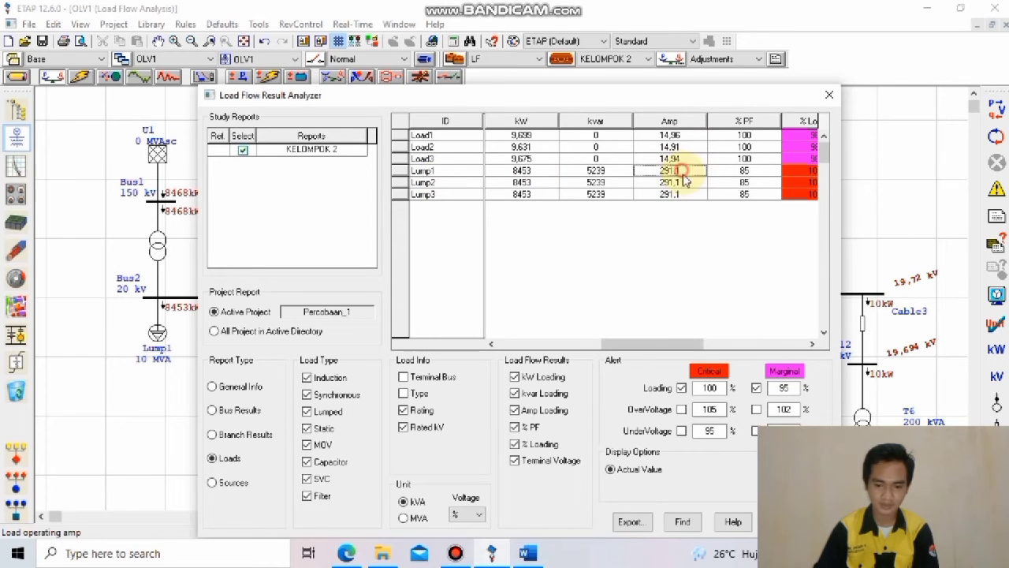
pyautogui.click(675, 137)
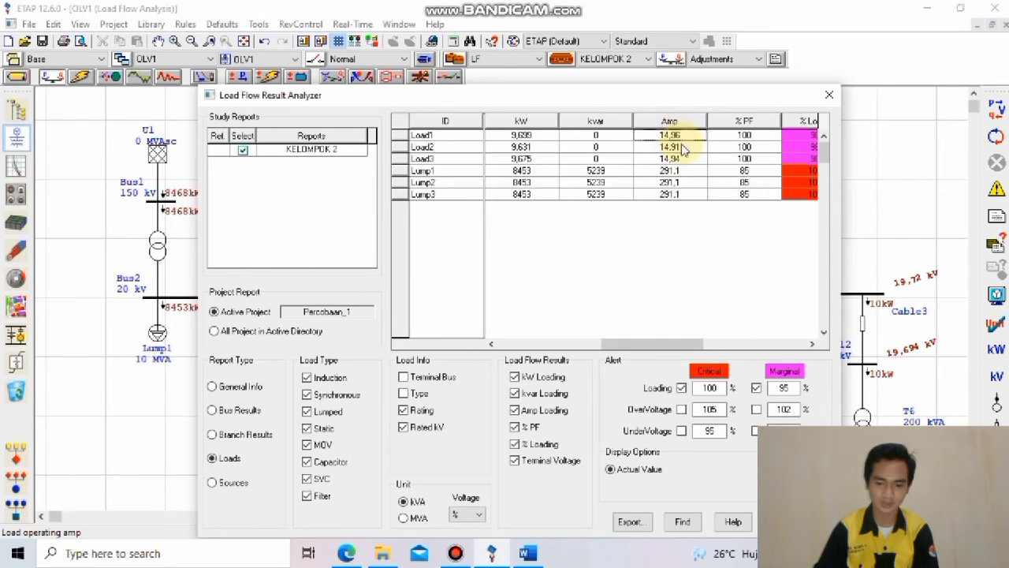
pyautogui.click(673, 161)
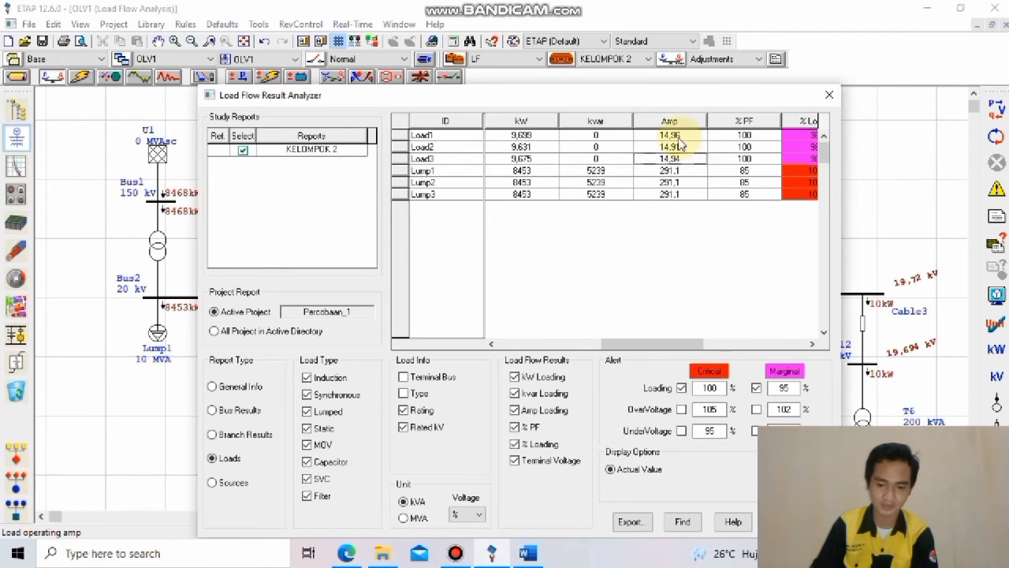
pyautogui.click(660, 160)
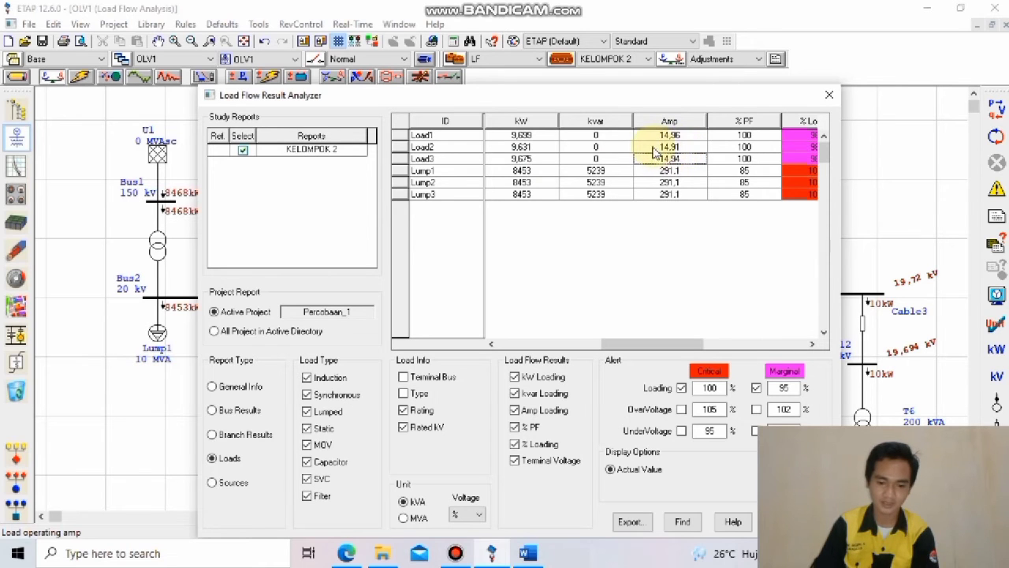
pyautogui.click(676, 136)
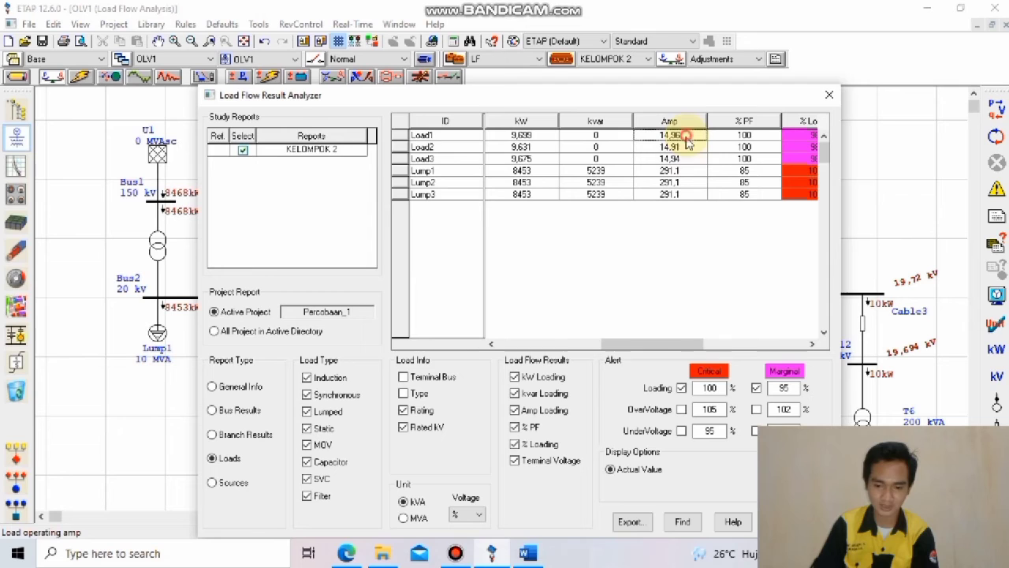
pyautogui.click(678, 160)
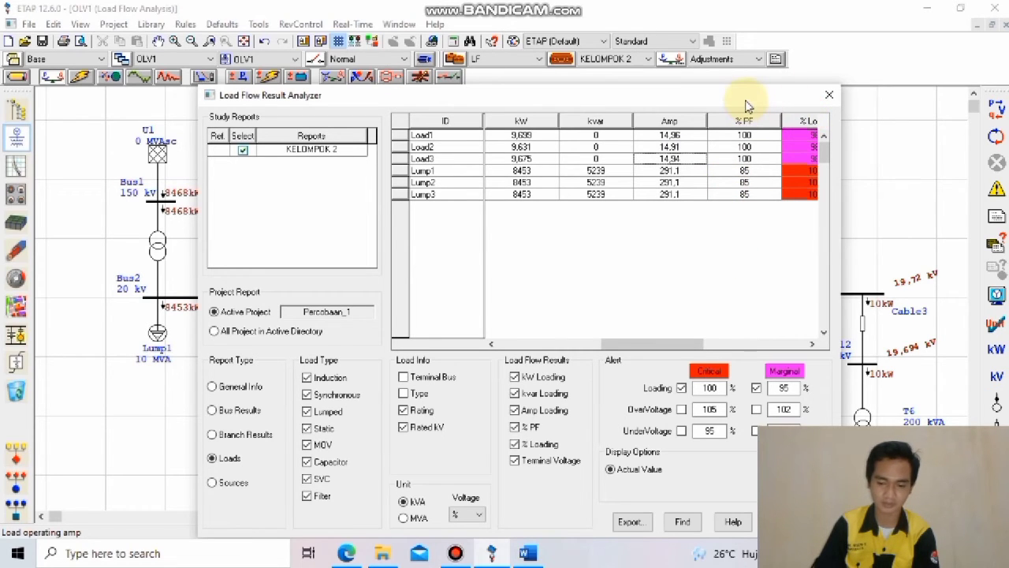
pyautogui.click(829, 95)
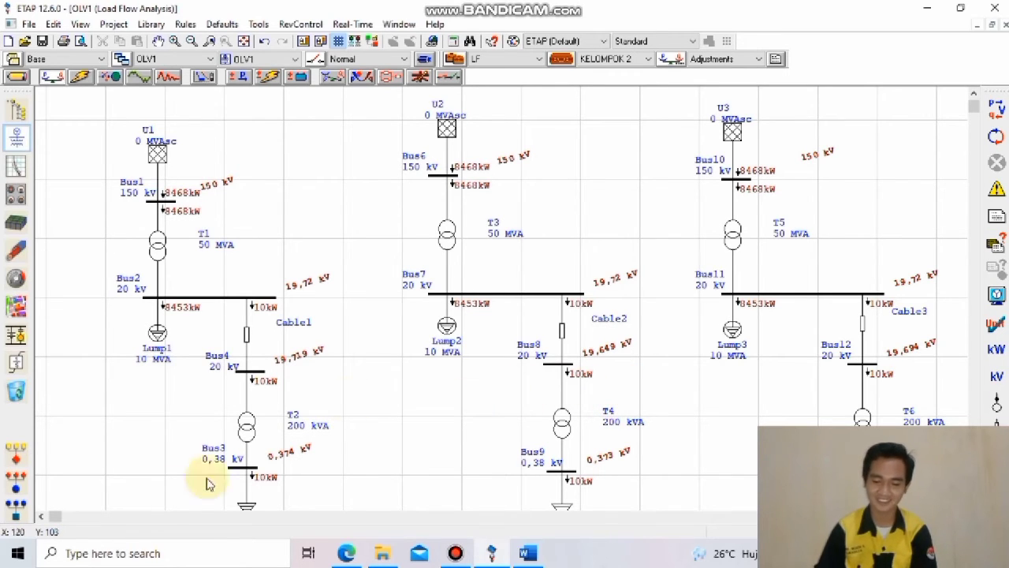
pyautogui.rightClick(98, 493)
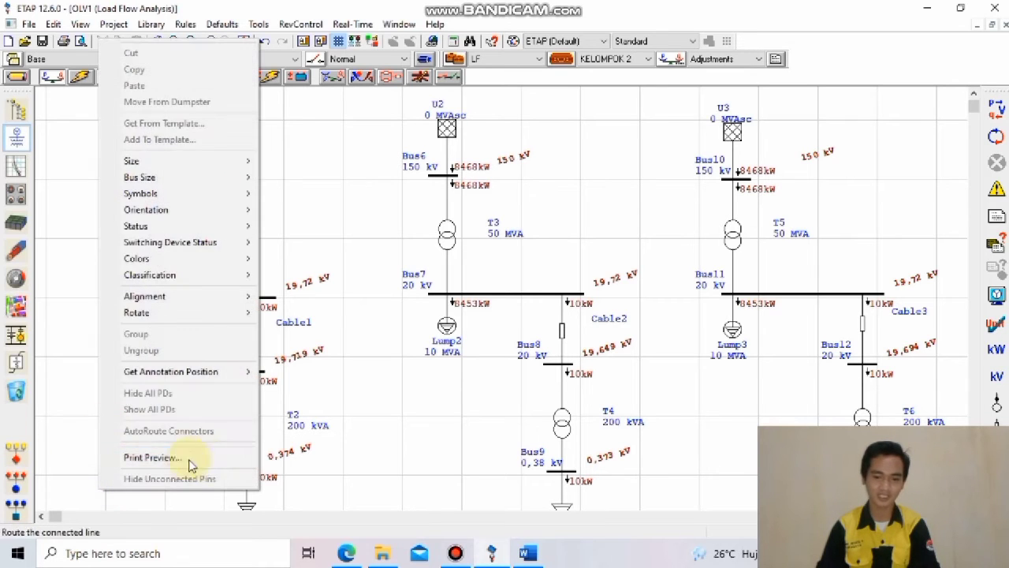
pyautogui.click(385, 252)
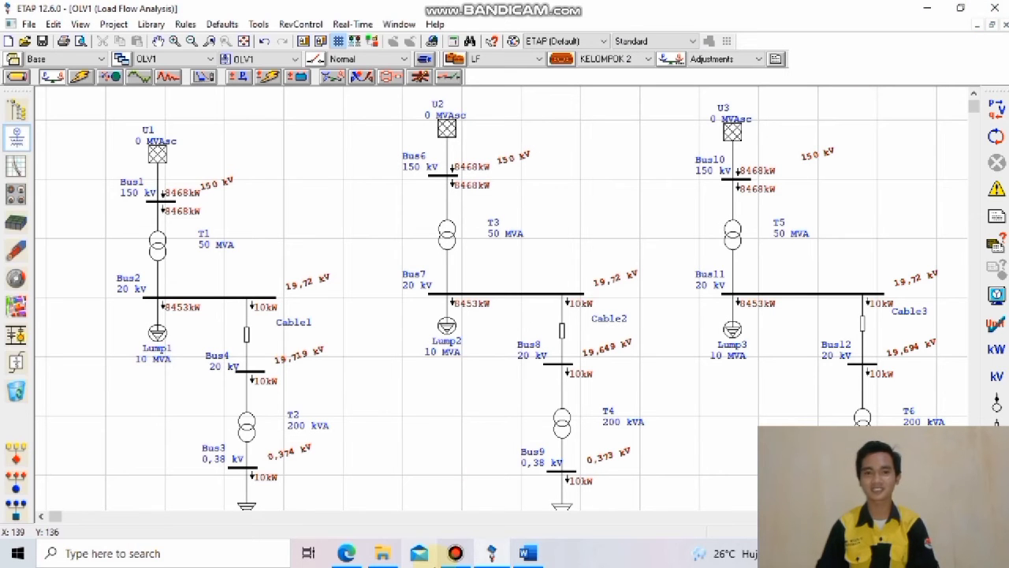
# Step: Launch ETAP 12.6.0 from the desktop
pyautogui.moveTo(382, 552)
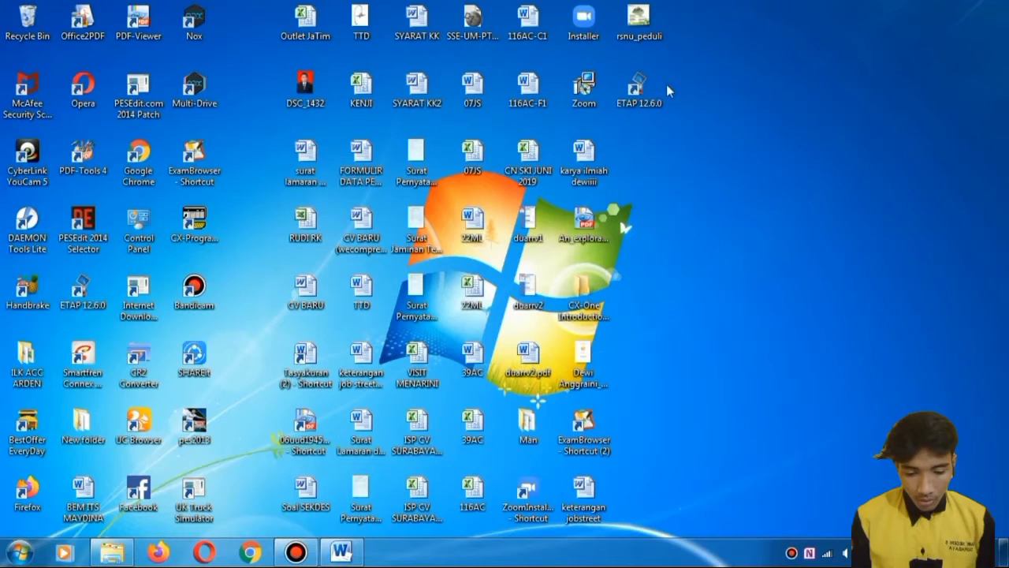
pyautogui.click(640, 90)
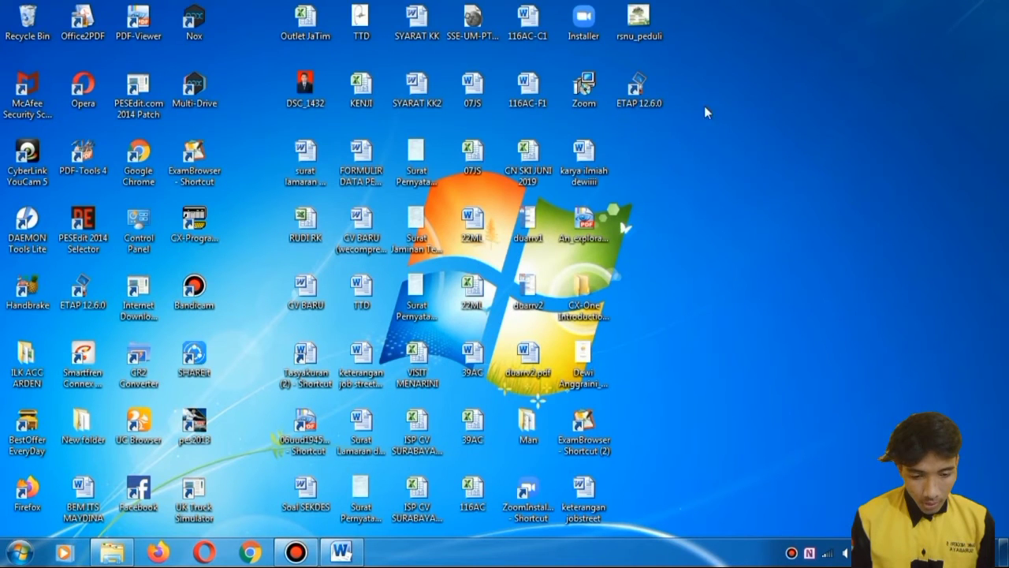
pyautogui.doubleClick(640, 93)
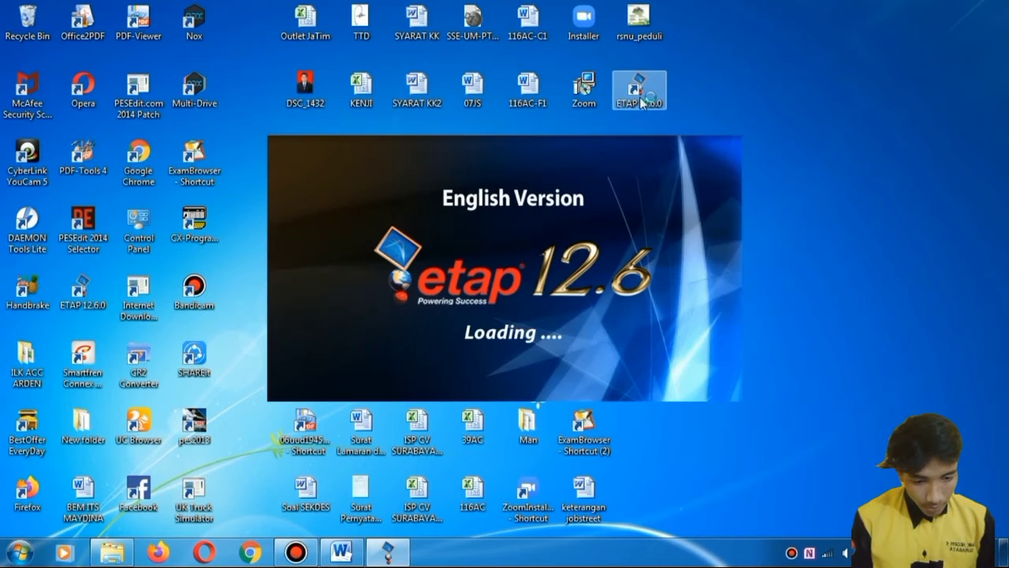
pyautogui.rightClick(642, 101)
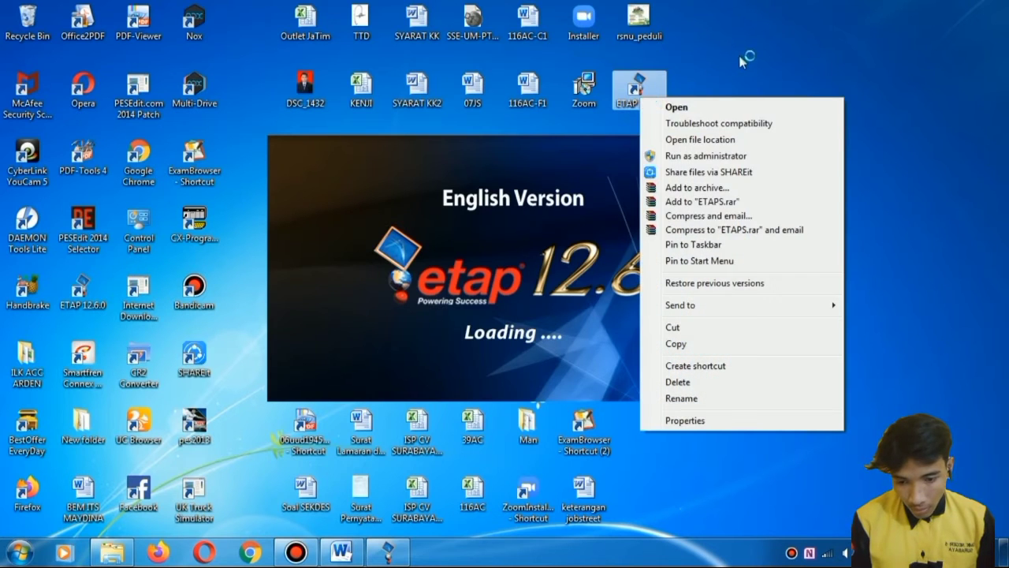
pyautogui.click(742, 60)
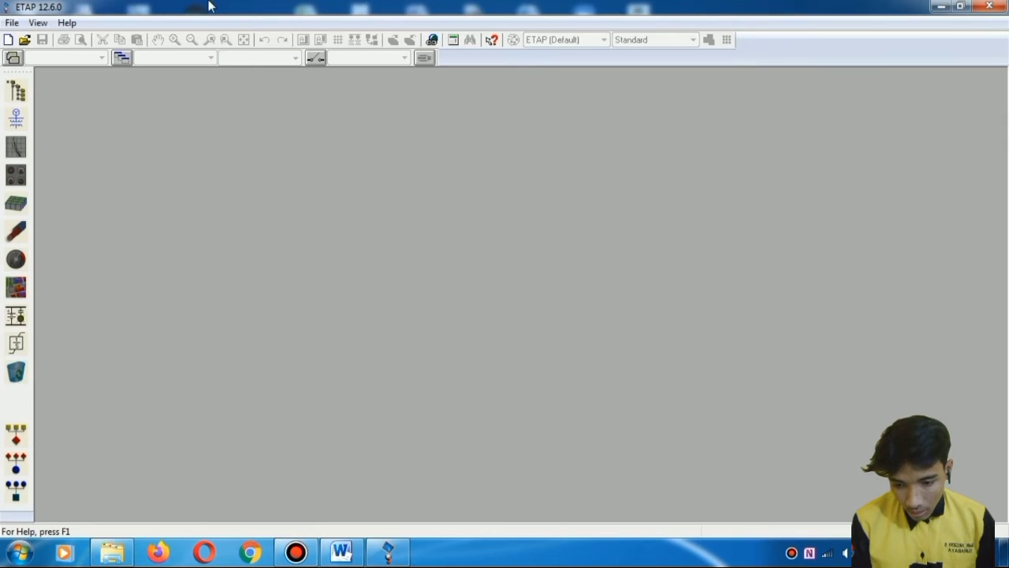
# Step: Start a new project file and begin its project name with "P"
pyautogui.click(8, 40)
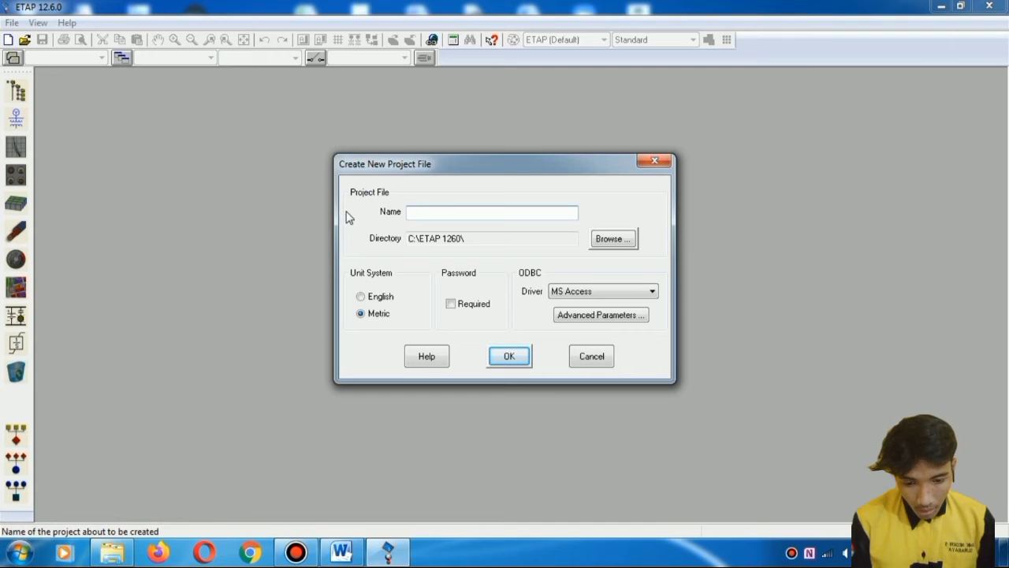
pyautogui.write('P')
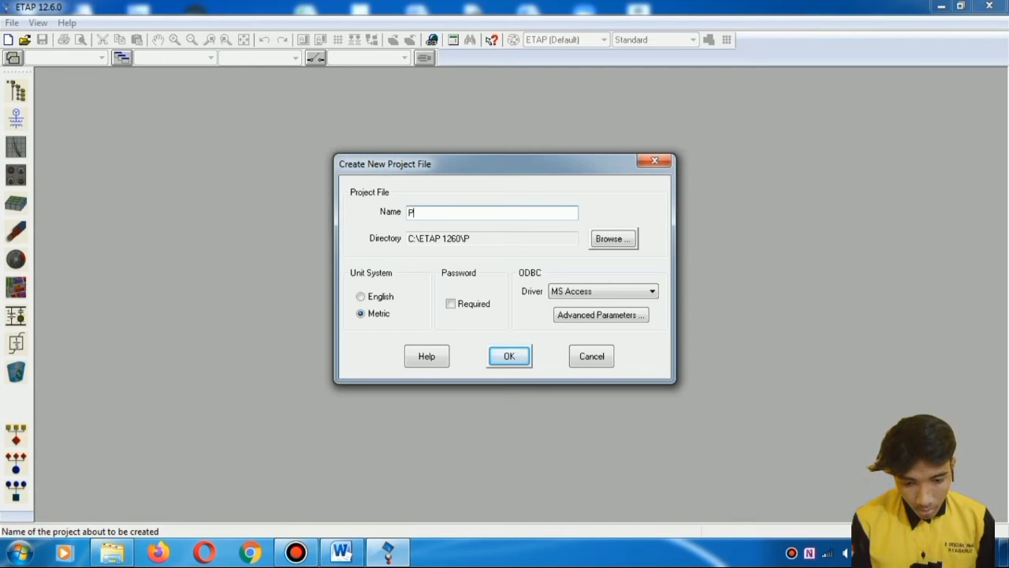
# Step: Name the new project file PRATIKUM3 and create it with the metric unit system
pyautogui.write('RATIK')
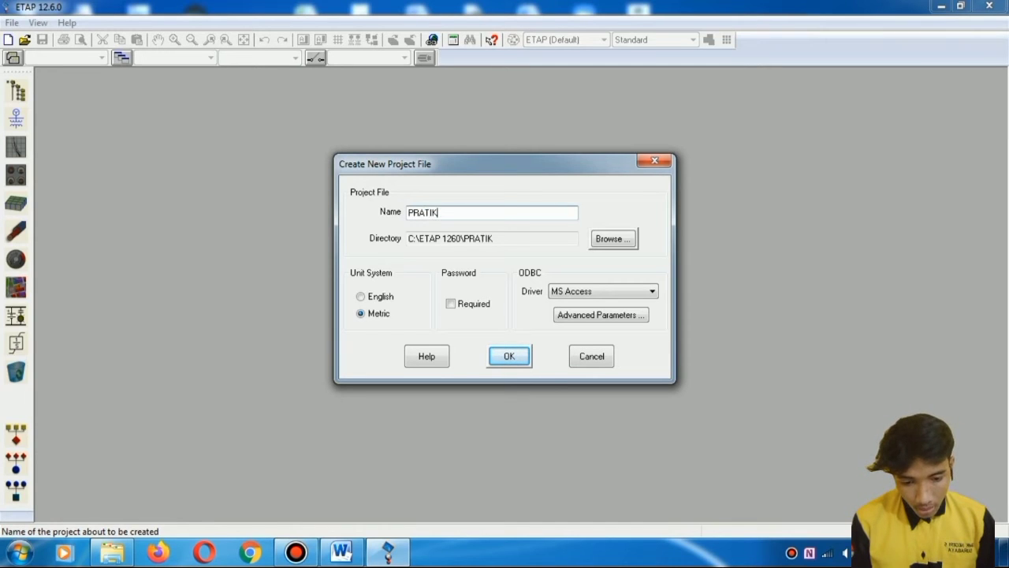
pyautogui.write('UM3')
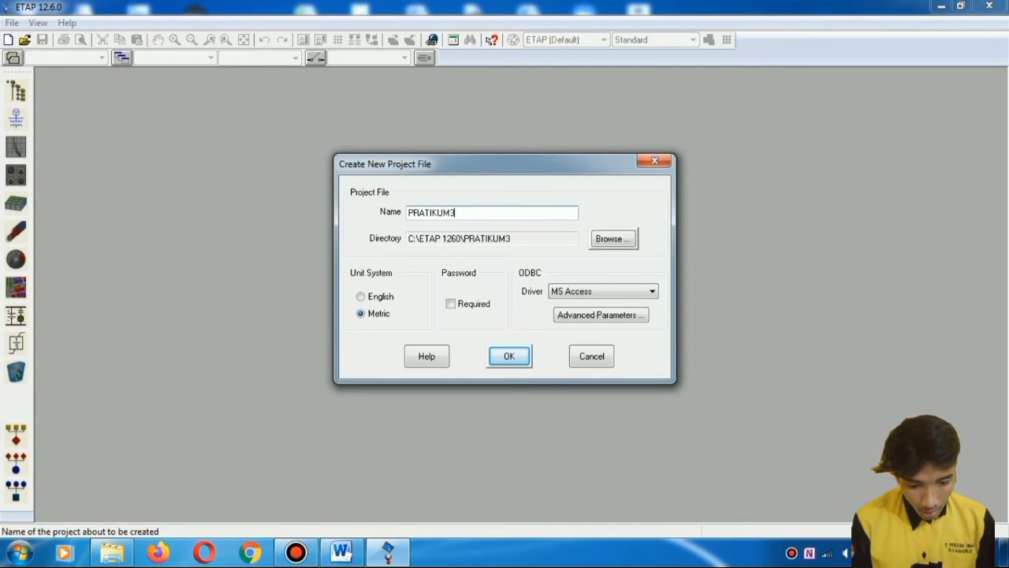
pyautogui.click(504, 365)
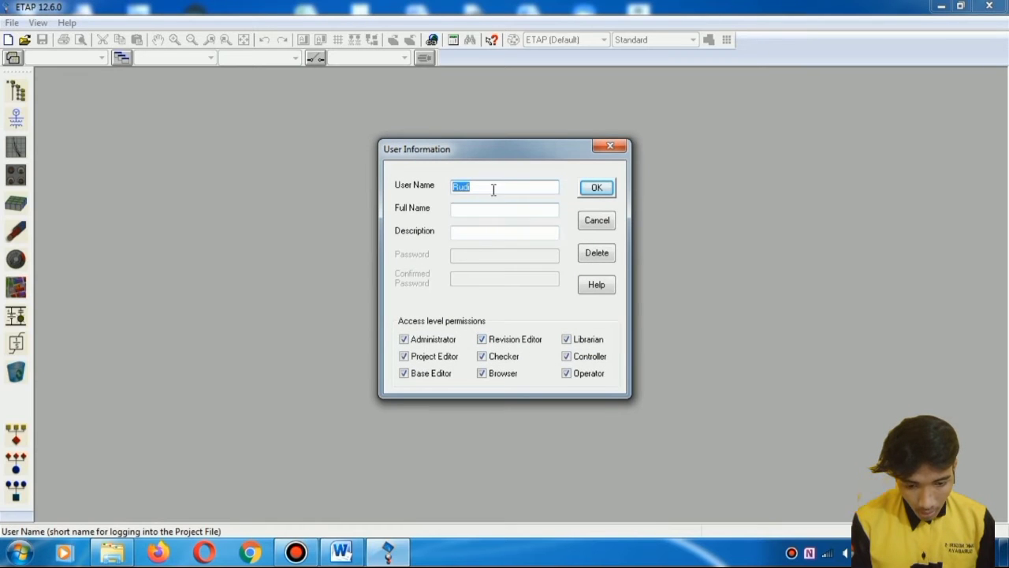
# Step: Set the project's user name to 12TTL1 and the full name to KELOMPOK2, and accept the user information
pyautogui.click(492, 189)
pyautogui.press('BackSpace')
pyautogui.press('BackSpace')
pyautogui.press('BackSpace')
pyautogui.write('12')
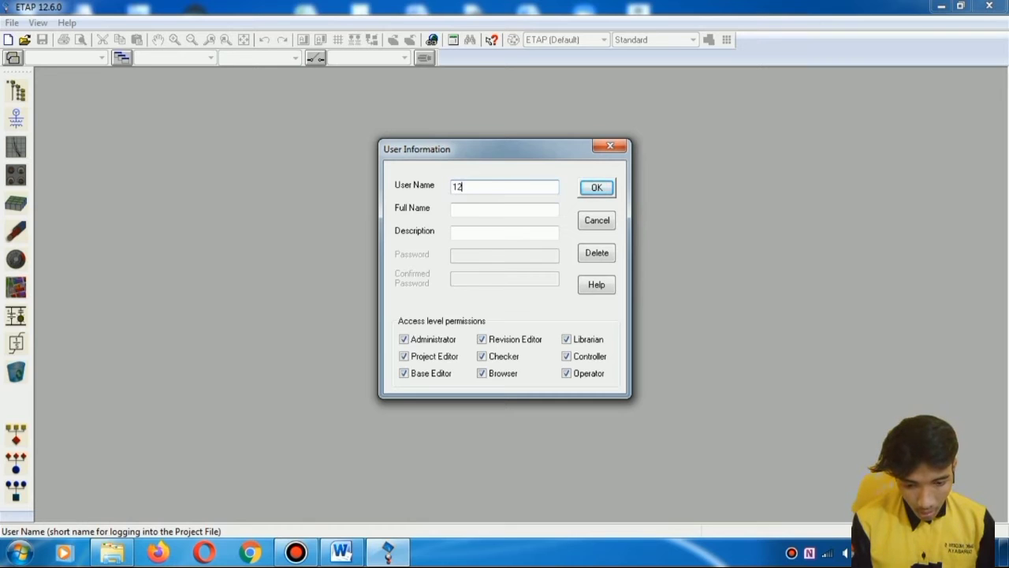
pyautogui.write('TTL1')
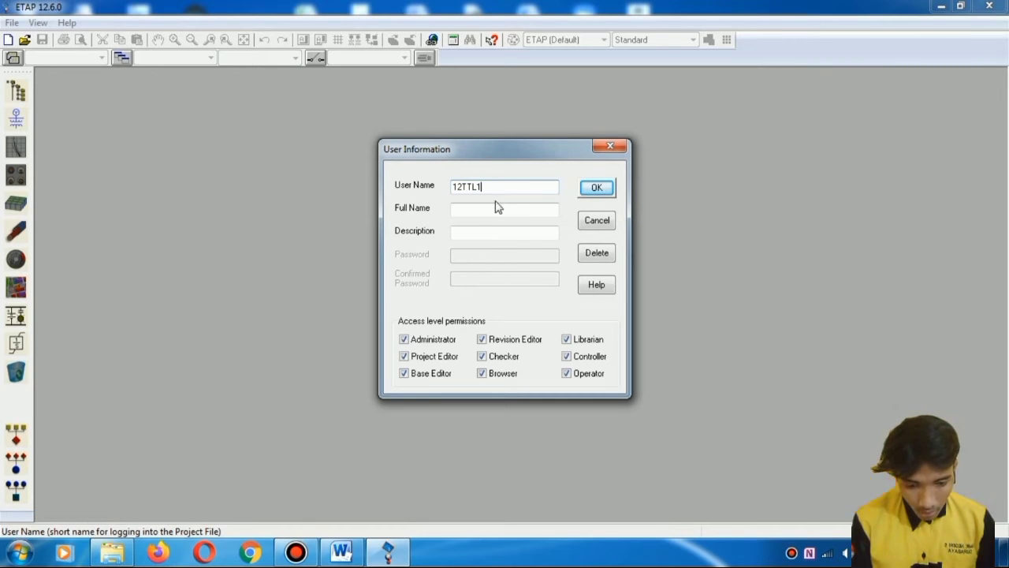
pyautogui.click(496, 207)
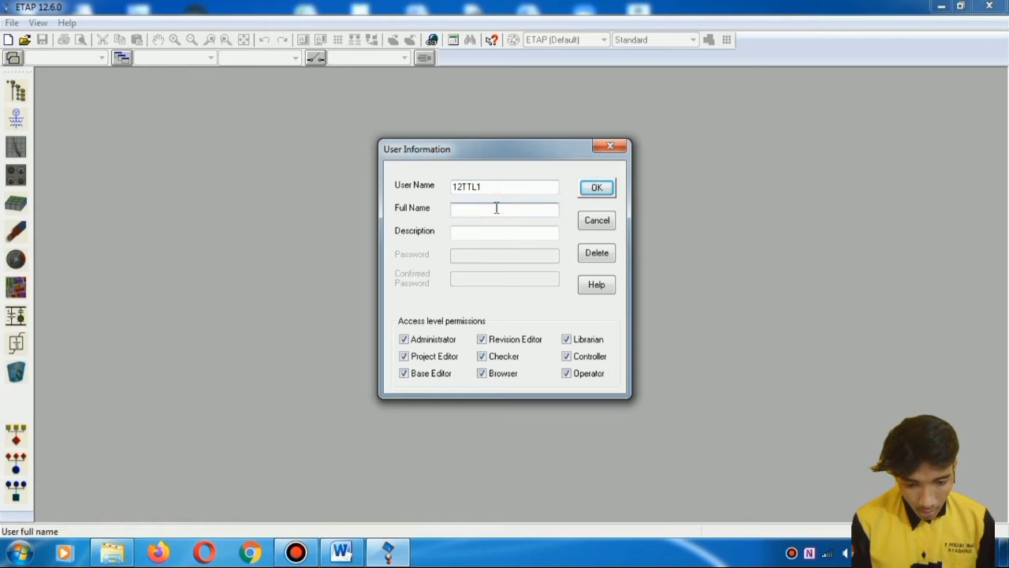
pyautogui.write('KELOMPOK')
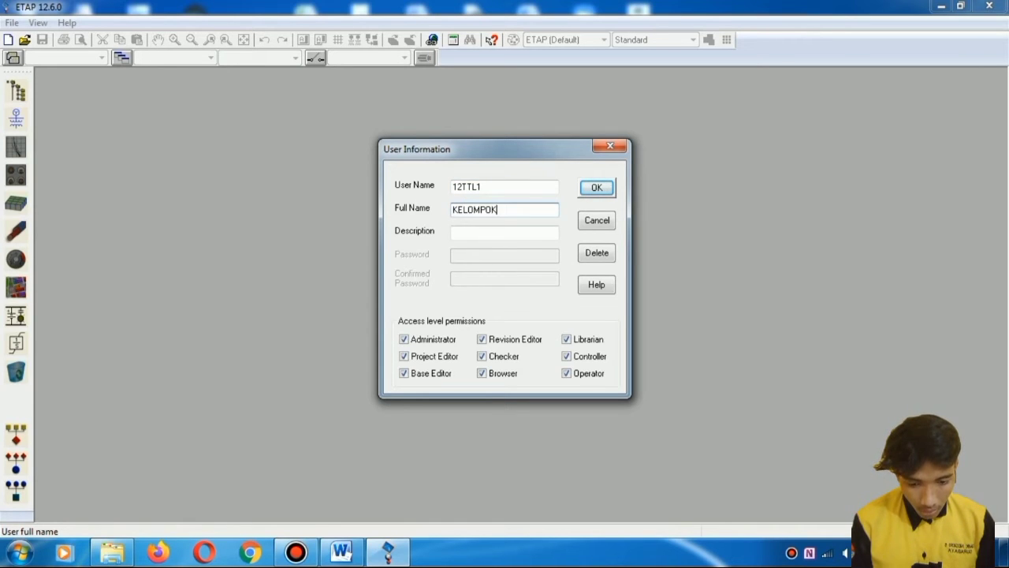
pyautogui.write('2')
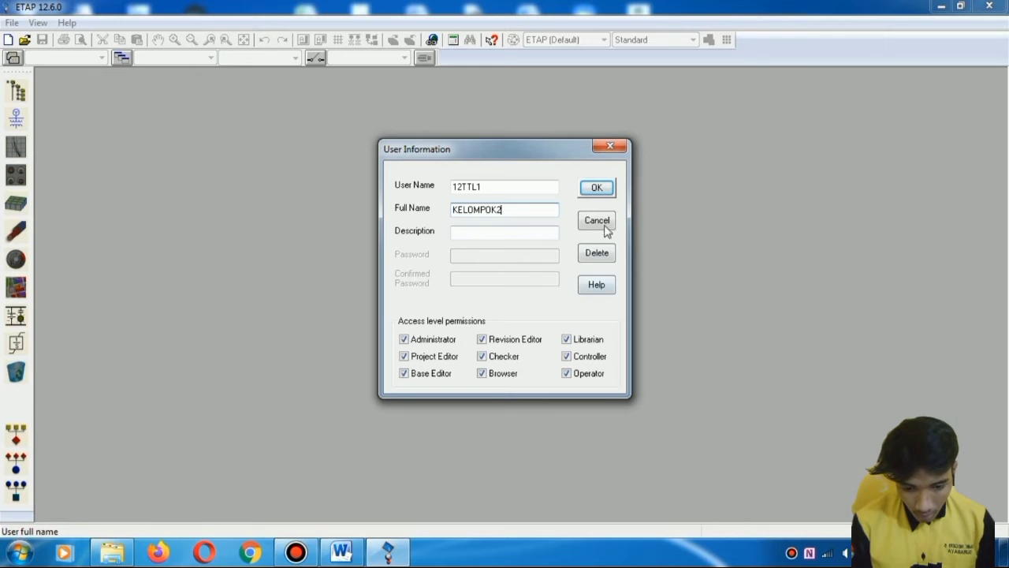
pyautogui.click(596, 187)
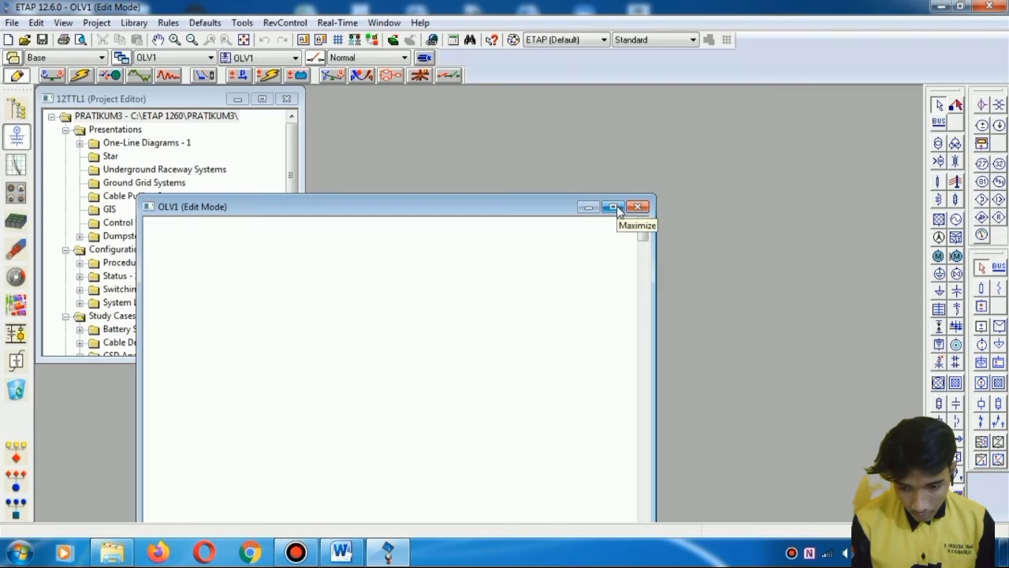
# Step: Maximize the one-line diagram and fill in the project information with title PERCOBAAN3, location SMKN 5 SURABAYA and engineer STEMBA
pyautogui.click(614, 207)
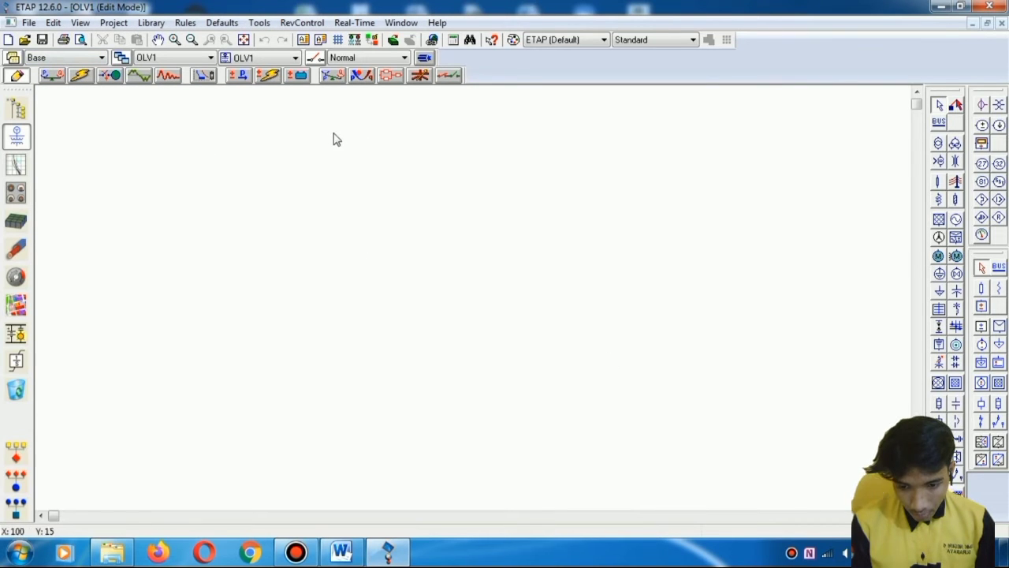
pyautogui.click(113, 23)
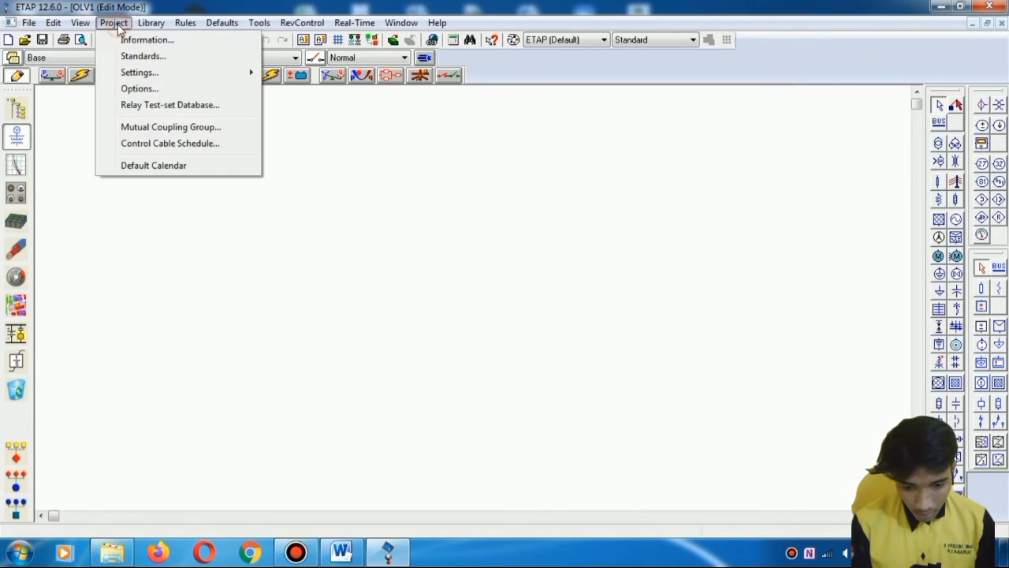
pyautogui.click(150, 43)
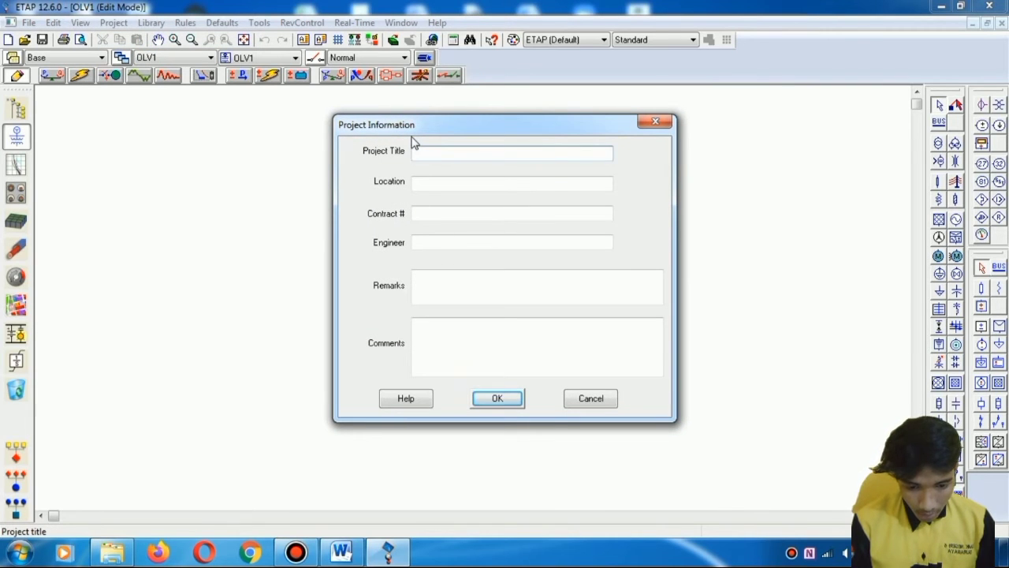
pyautogui.write('PERCOBAAN3')
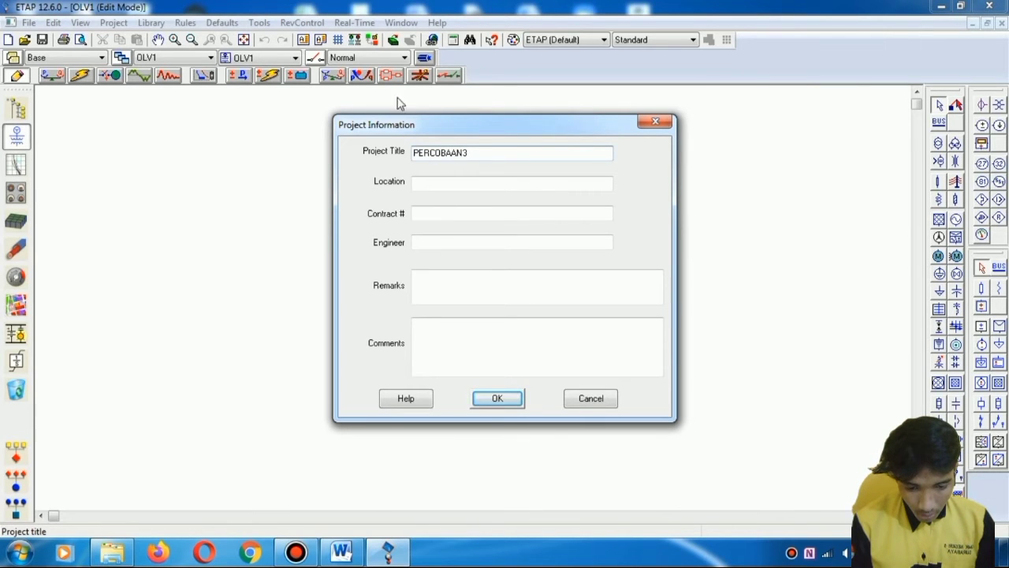
pyautogui.click(427, 181)
pyautogui.write('SMKN')
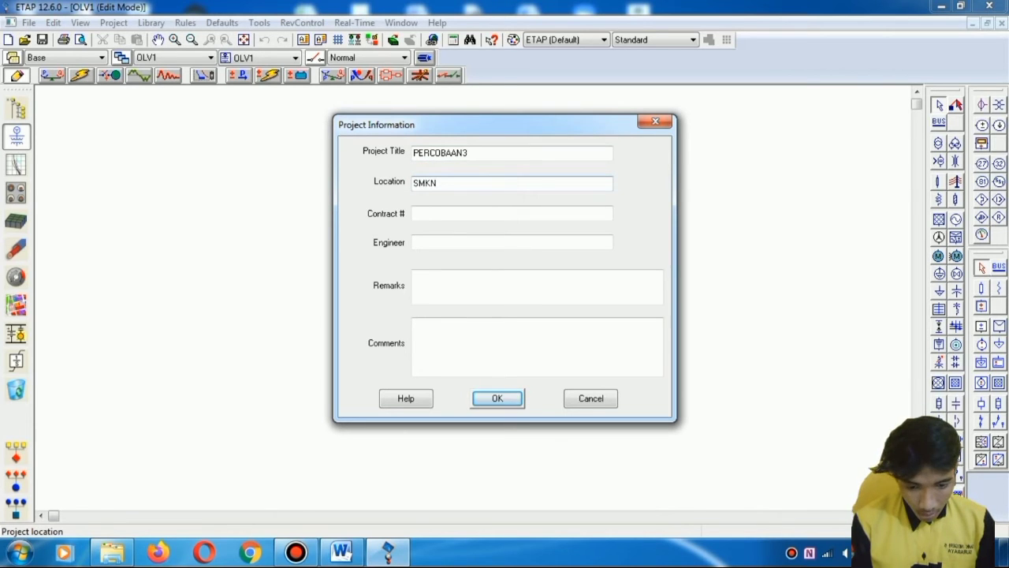
pyautogui.write(' 5 S')
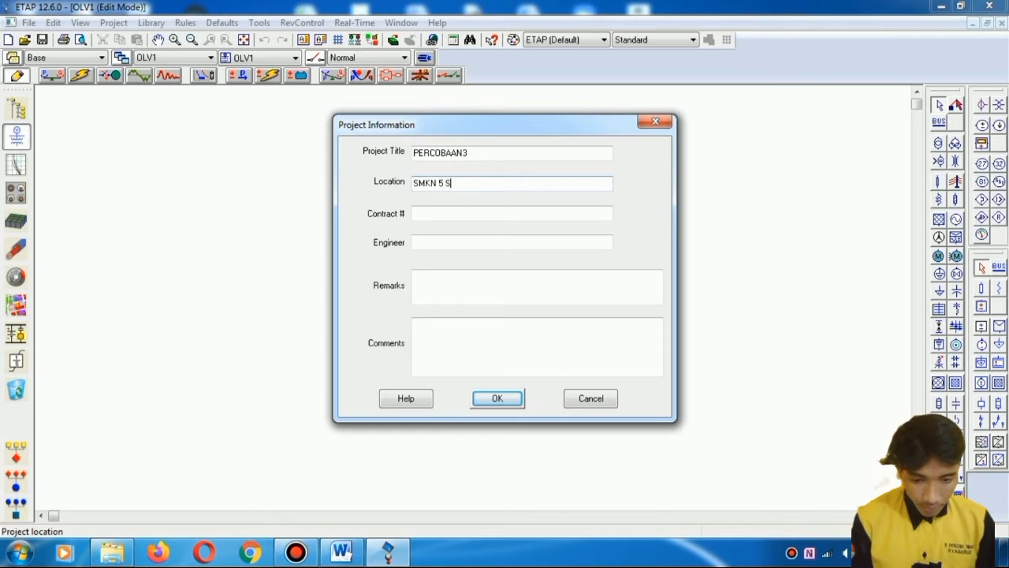
pyautogui.write('URABAYA')
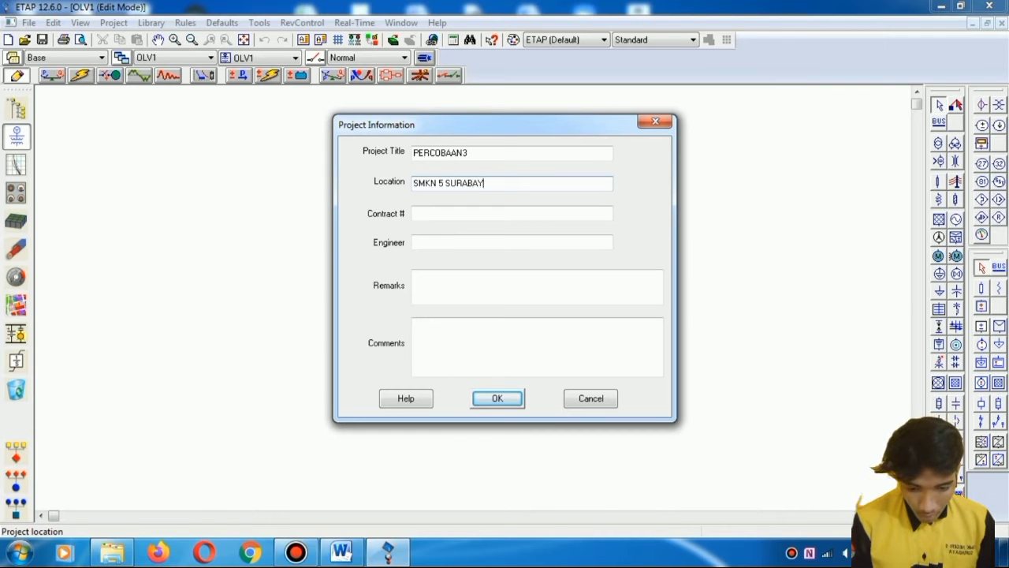
pyautogui.click(422, 244)
pyautogui.write('STEMBA')
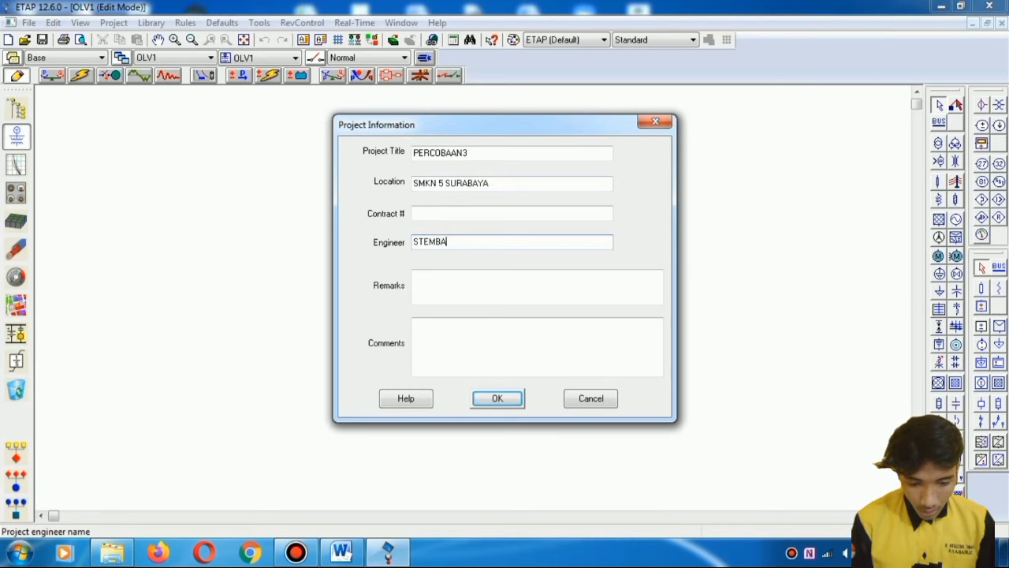
pyautogui.click(498, 397)
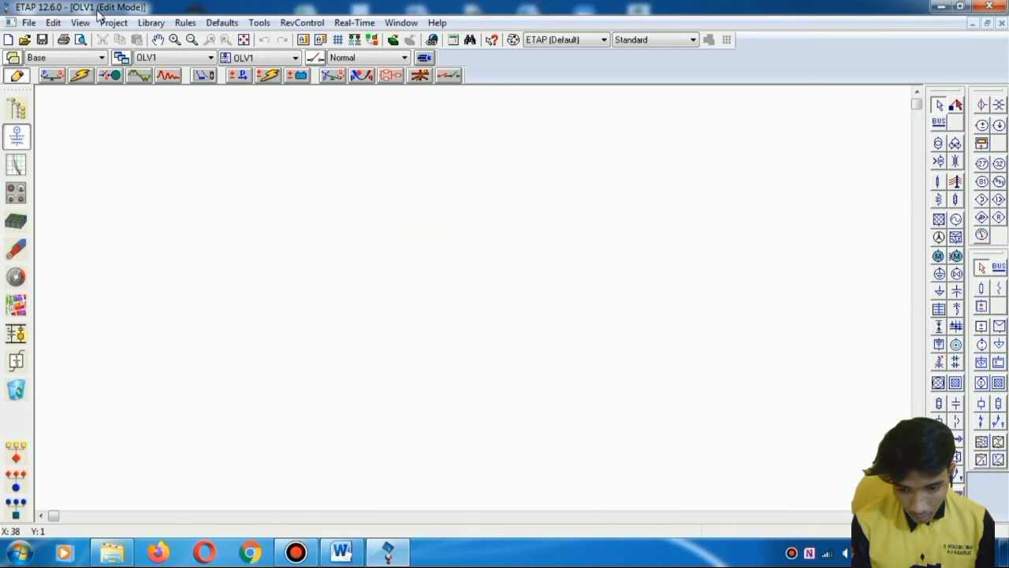
# Step: Set the project standards to ANSI, the English unit system and the mm-dd-yyyy (USA) date format
pyautogui.click(113, 23)
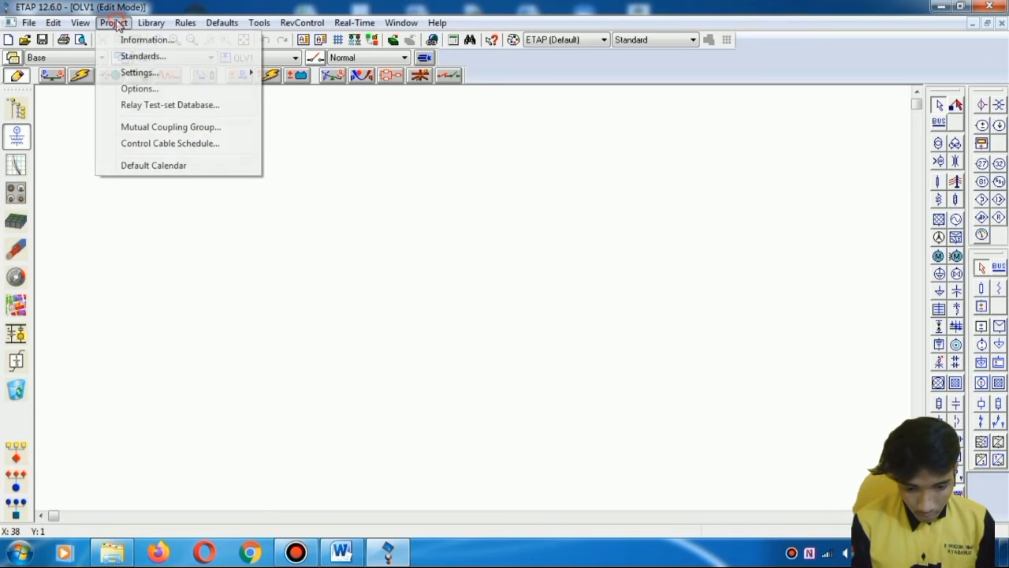
pyautogui.click(139, 60)
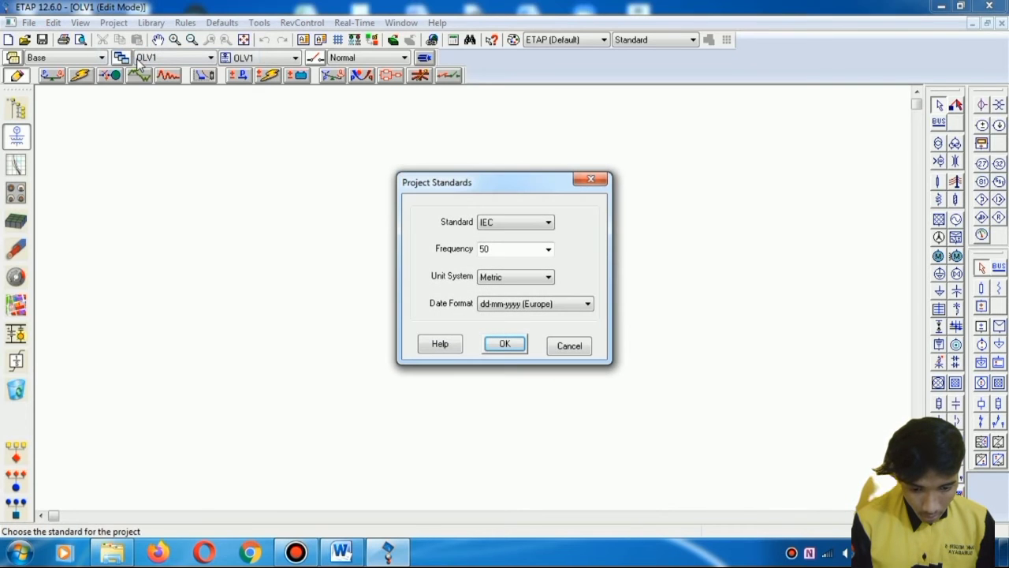
pyautogui.click(541, 223)
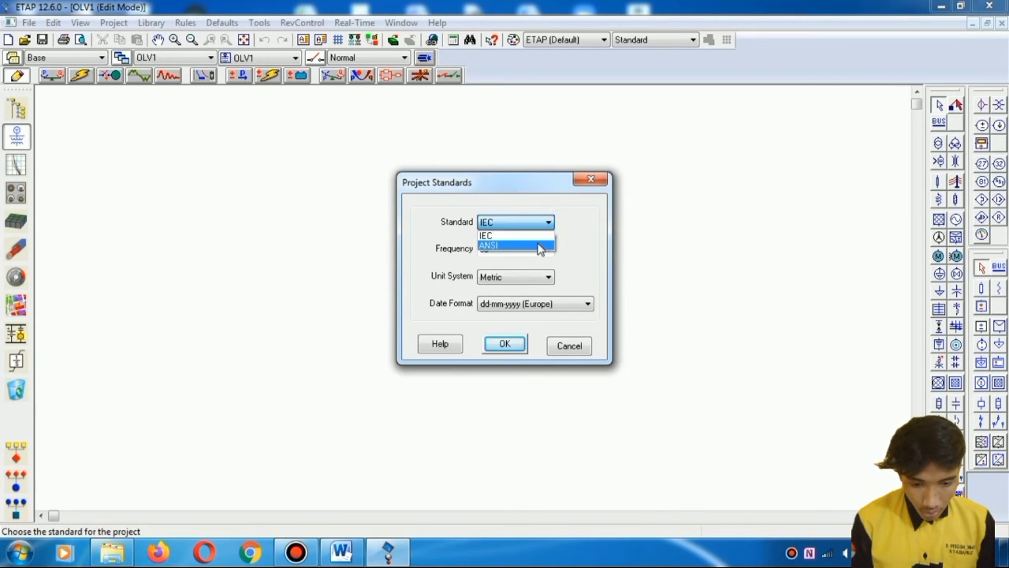
pyautogui.click(540, 248)
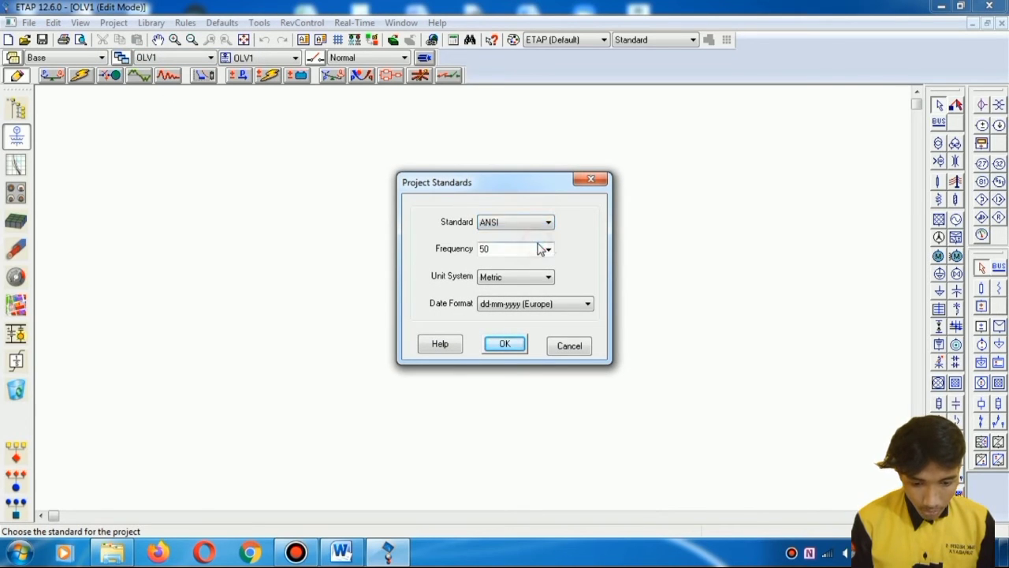
pyautogui.click(530, 285)
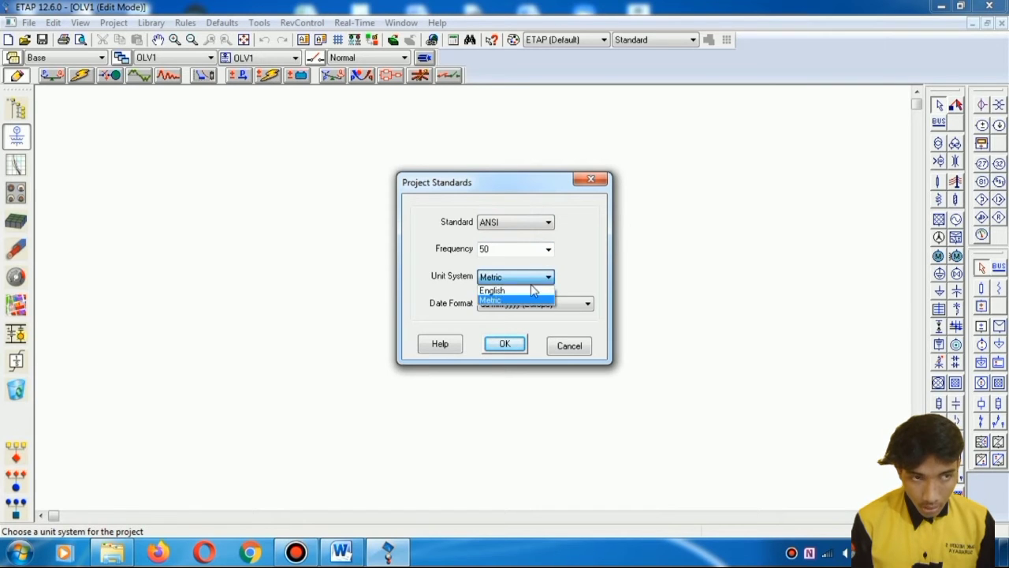
pyautogui.click(533, 291)
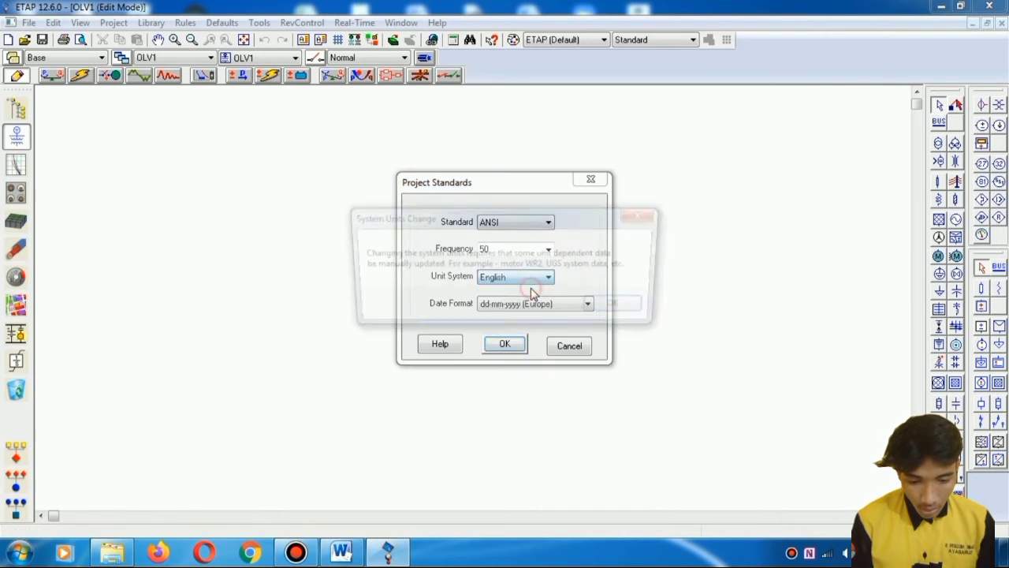
pyautogui.click(619, 308)
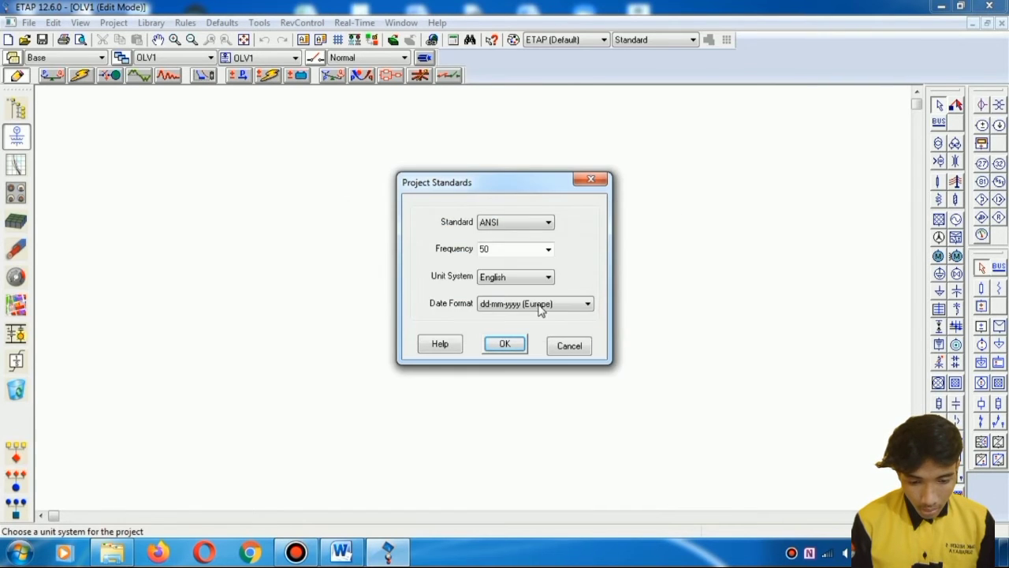
pyautogui.click(588, 304)
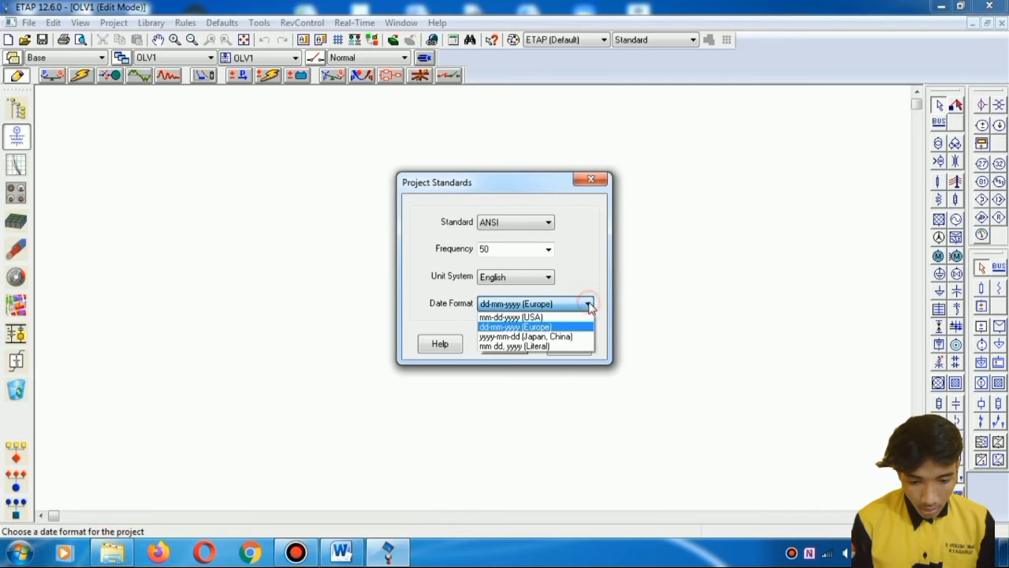
pyautogui.click(536, 317)
pyautogui.click(505, 346)
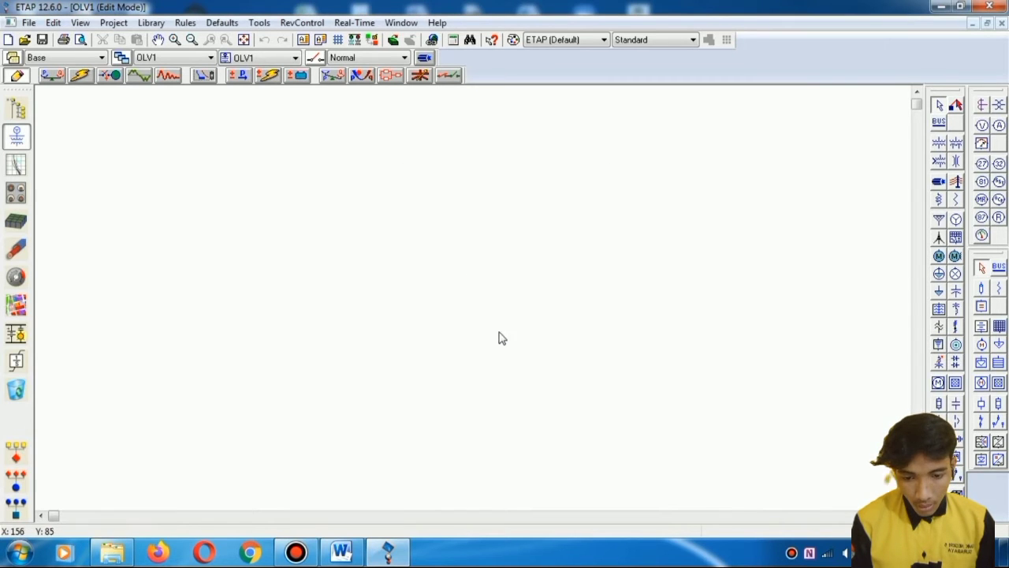
# Step: Show the diagram grid and, after checking the component list in Word, place a power grid in the upper part of the ETAP diagram
pyautogui.click(338, 41)
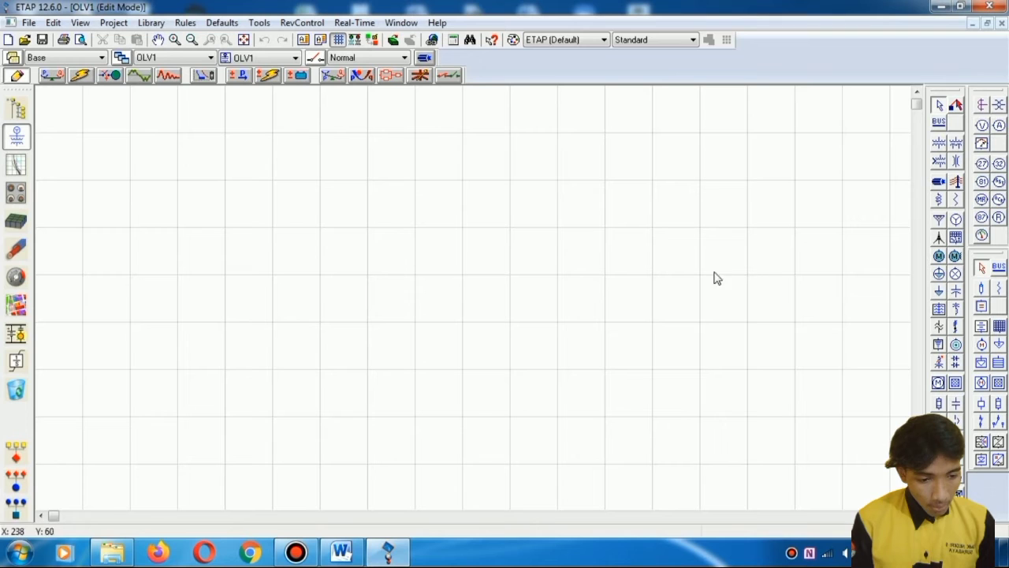
pyautogui.click(341, 551)
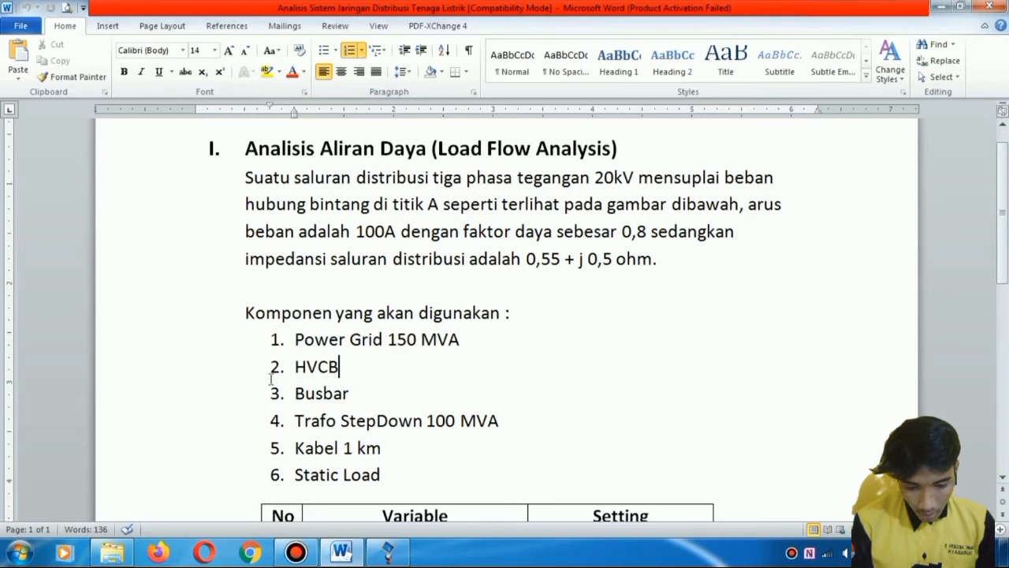
pyautogui.click(387, 551)
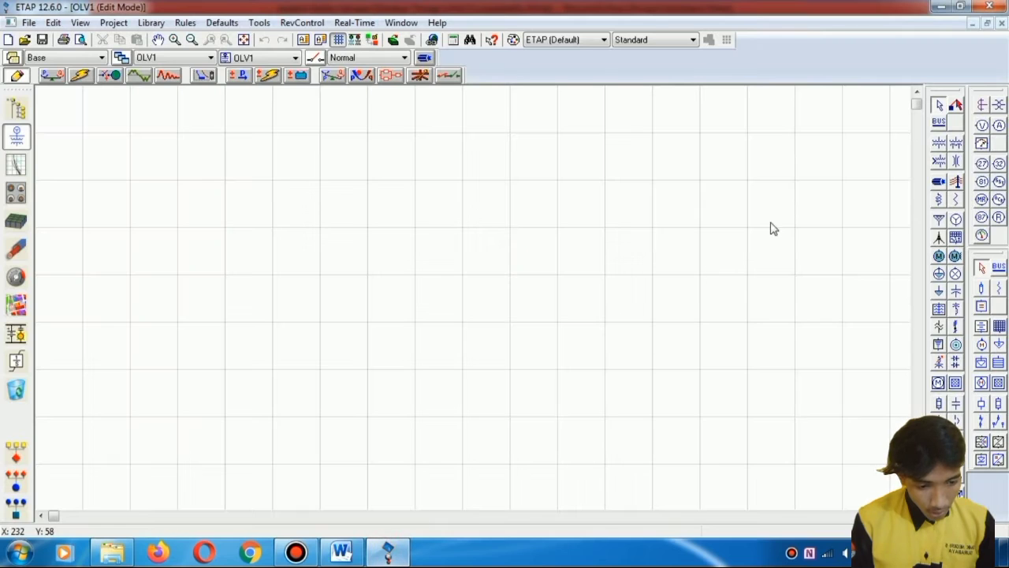
pyautogui.click(938, 219)
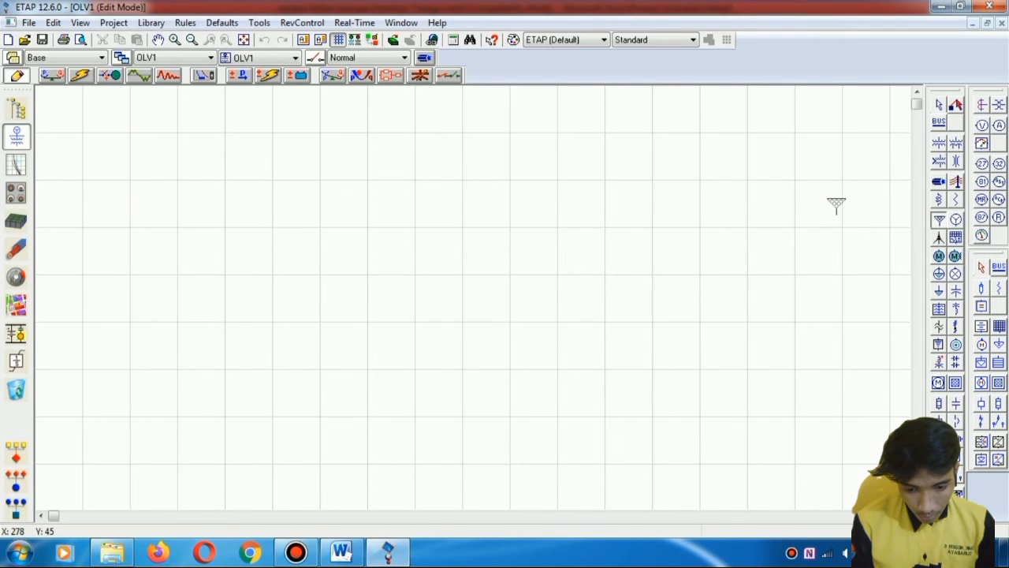
pyautogui.click(319, 169)
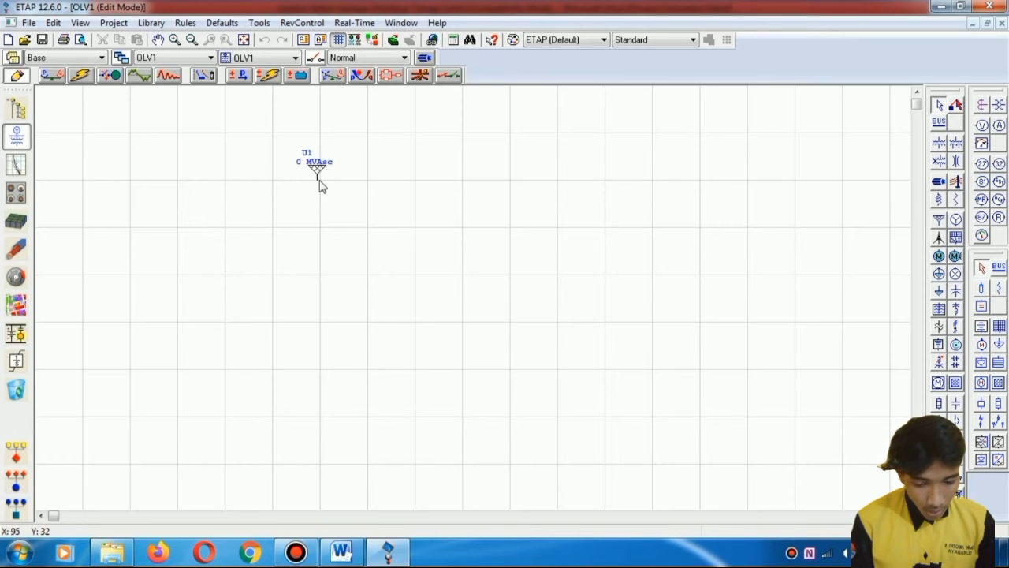
# Step: Check the component list in Word again and place a high-voltage circuit breaker directly below the power grid in ETAP
pyautogui.click(341, 552)
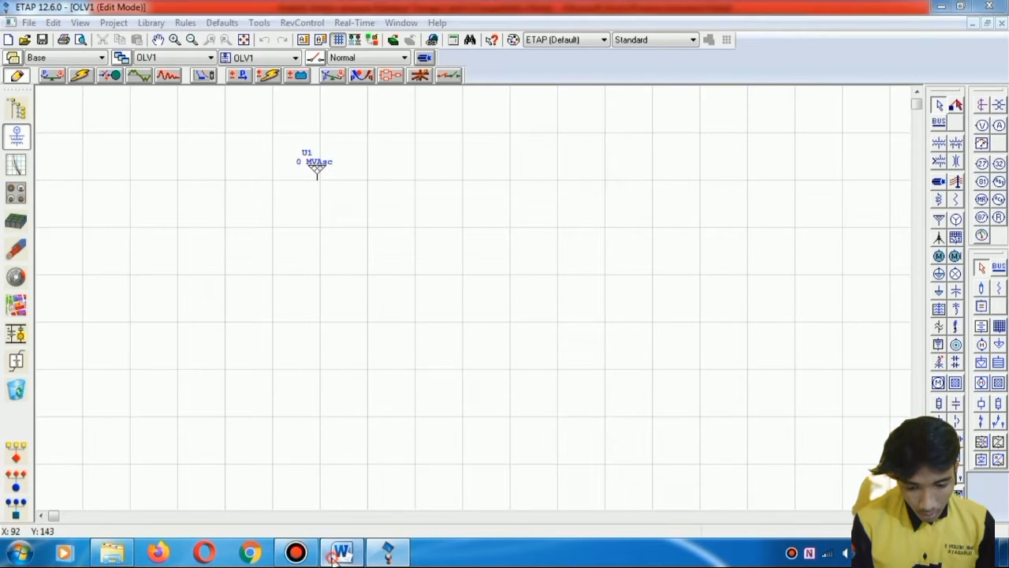
pyautogui.click(388, 552)
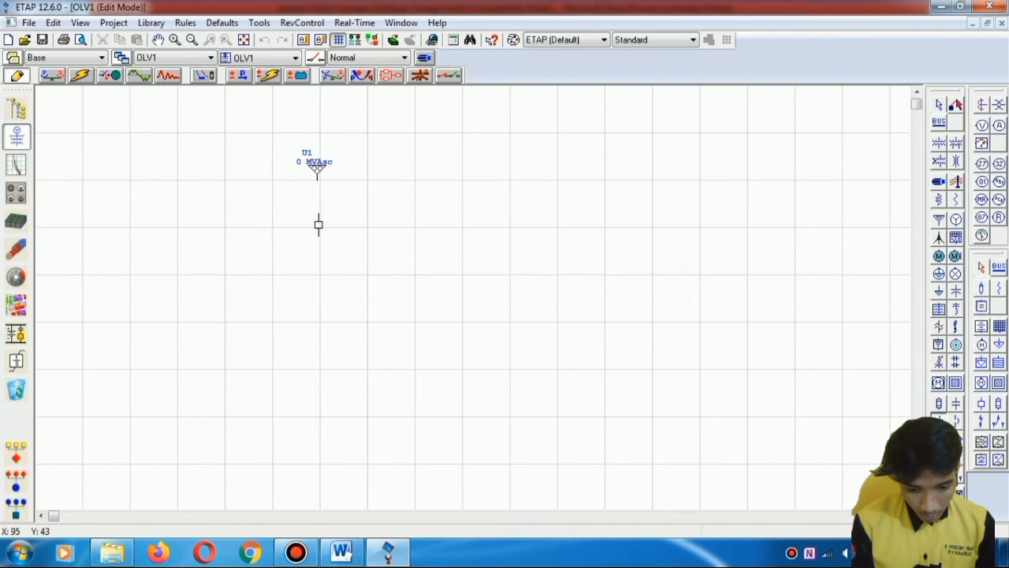
pyautogui.click(317, 224)
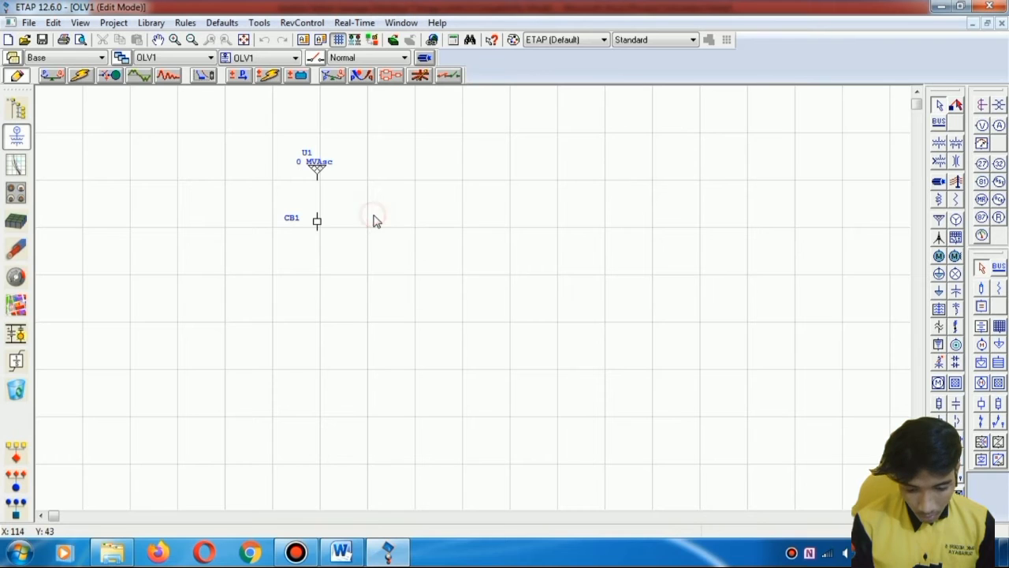
# Step: Check the component list in Word and place a bus directly below the high-voltage circuit breaker in the ETAP diagram
pyautogui.click(340, 552)
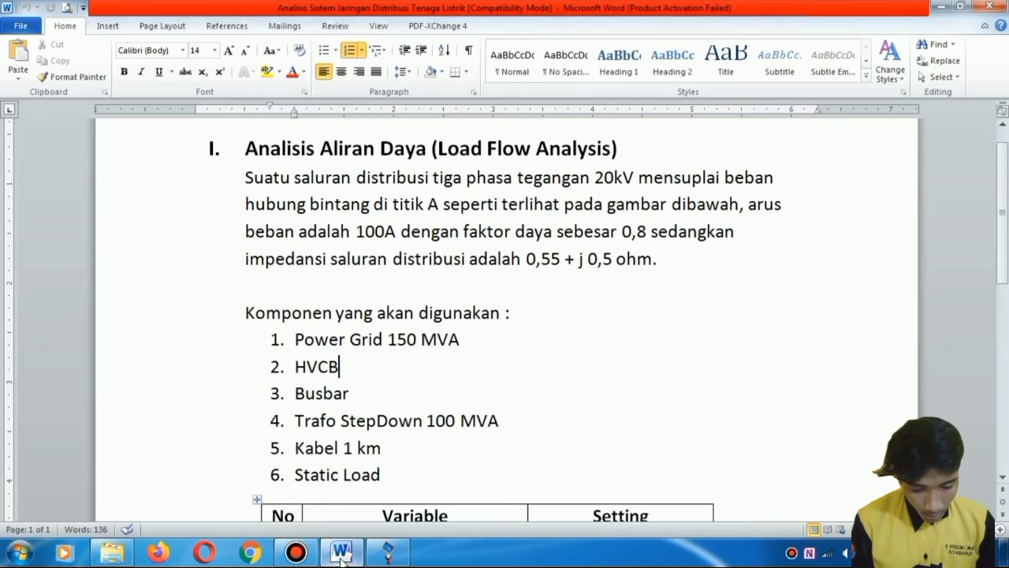
pyautogui.click(388, 554)
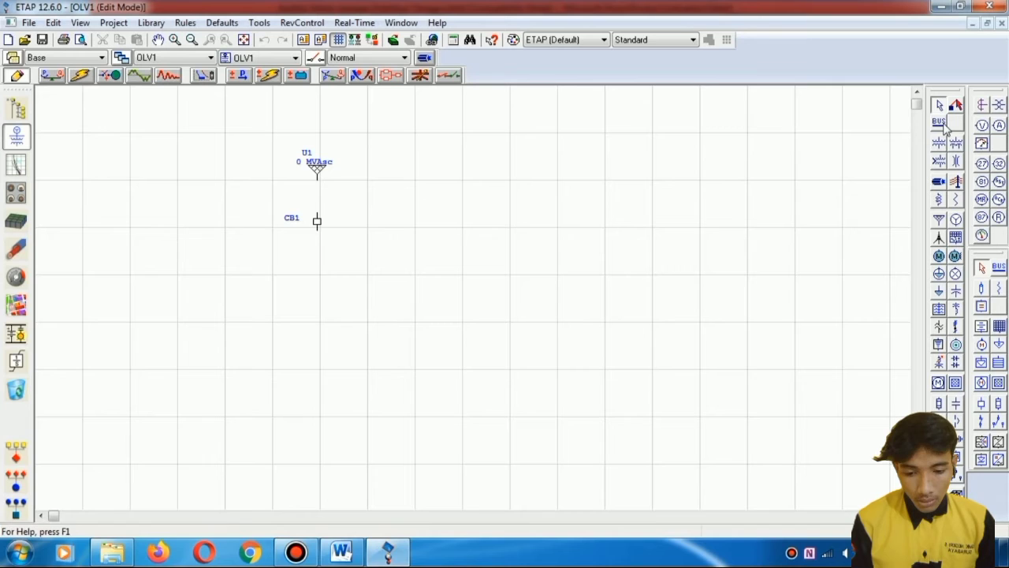
pyautogui.moveTo(934, 122); pyautogui.dragTo(409, 274)
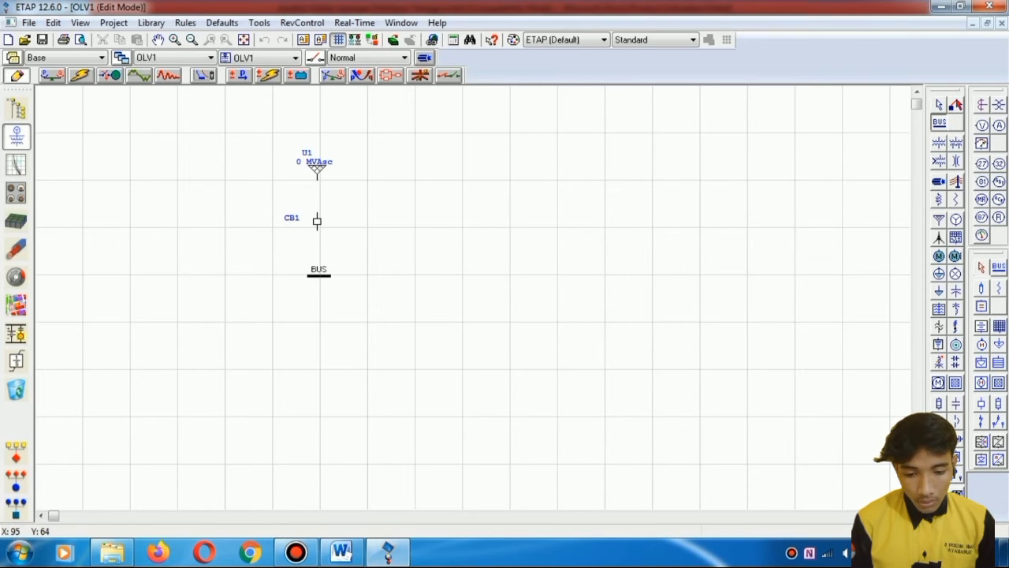
pyautogui.click(318, 274)
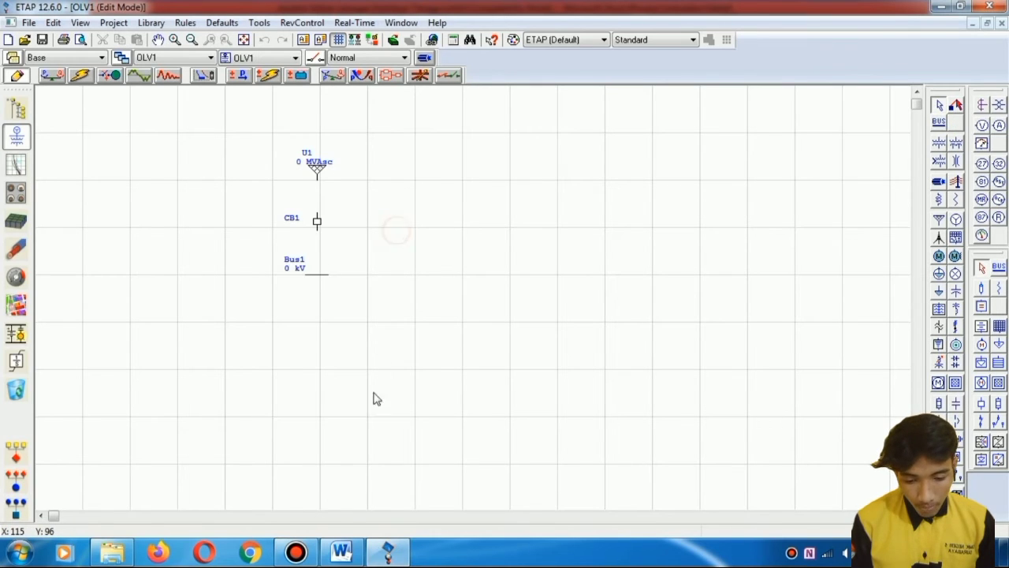
# Step: Check the component list in Word again and place a two-winding transformer directly below Bus1 in ETAP
pyautogui.click(343, 553)
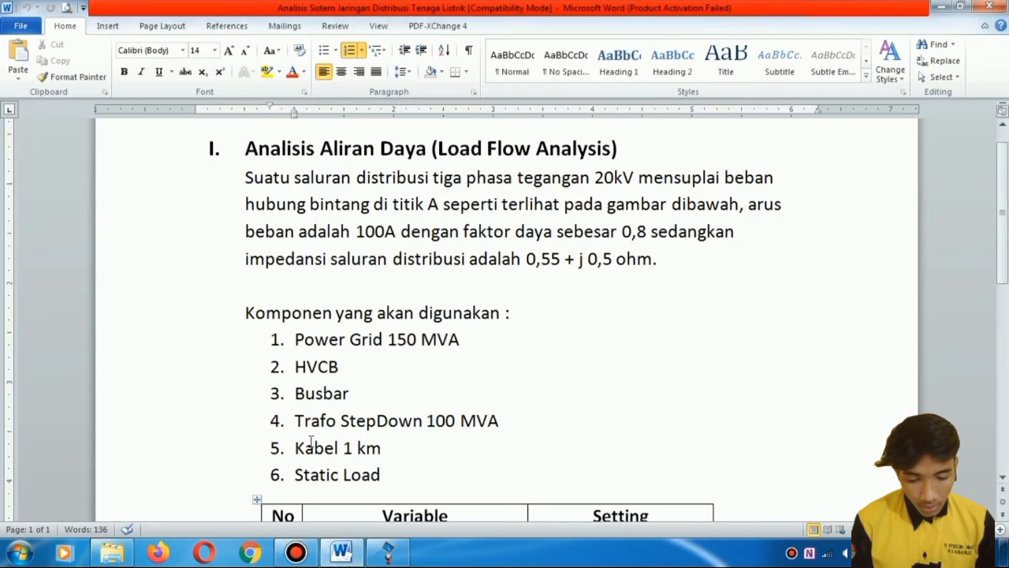
pyautogui.click(386, 550)
pyautogui.click(938, 142)
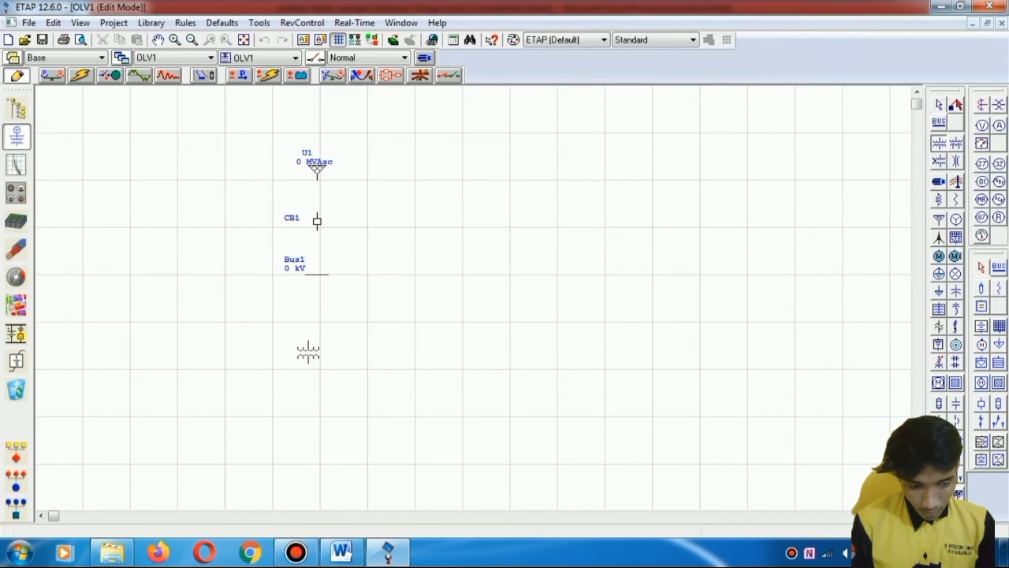
pyautogui.click(317, 308)
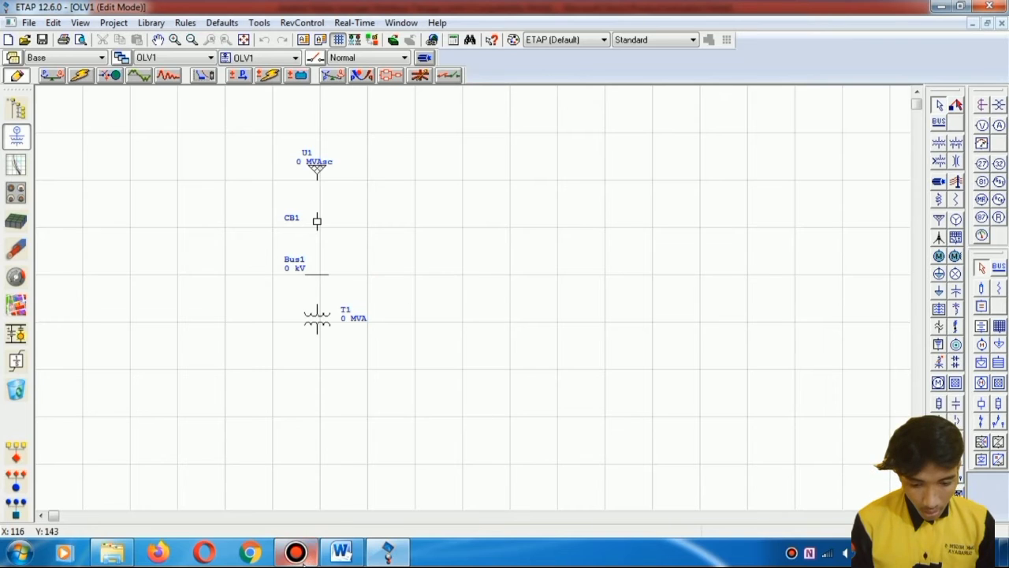
# Step: After another look at the list in Word, place a high-voltage circuit breaker below transformer T1 and a bus to its lower left in ETAP
pyautogui.click(341, 552)
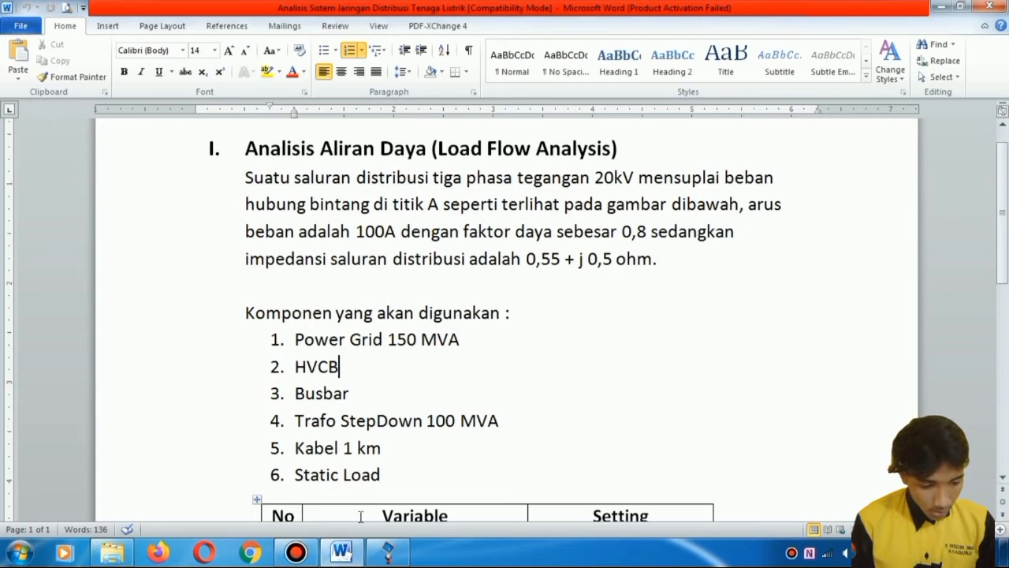
pyautogui.click(388, 552)
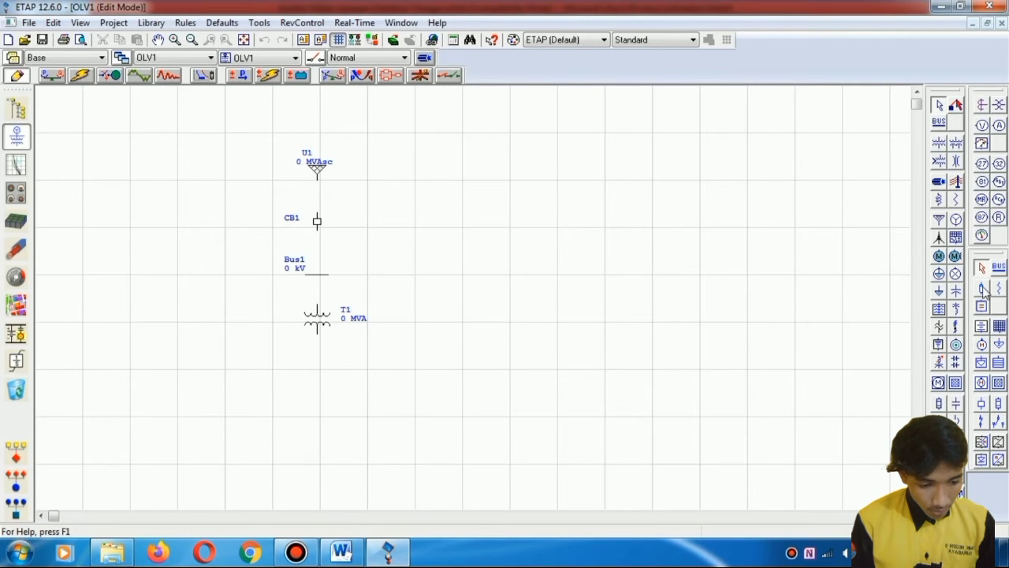
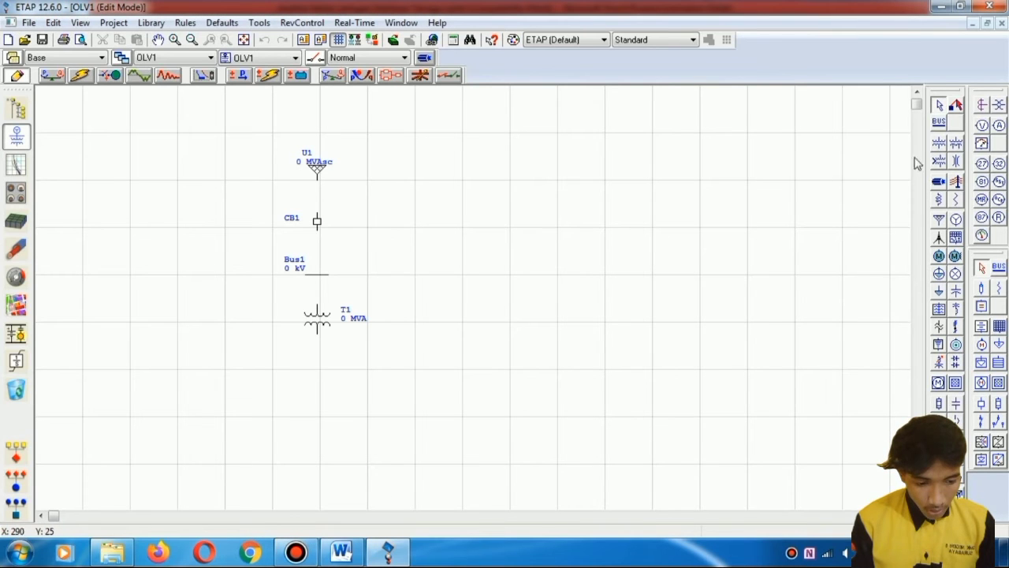
pyautogui.scroll(-3, 928, 180)
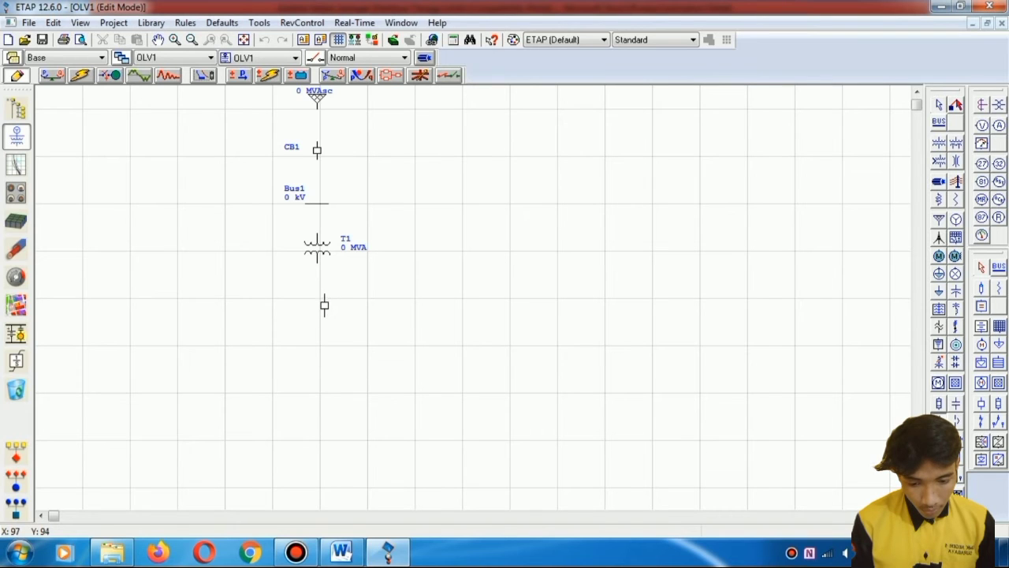
pyautogui.click(317, 298)
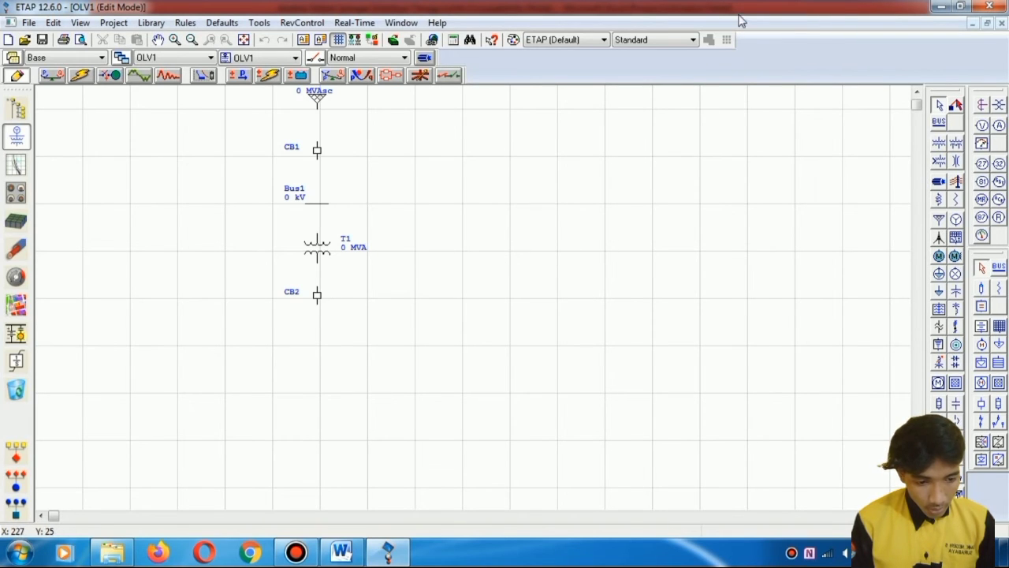
pyautogui.click(938, 120)
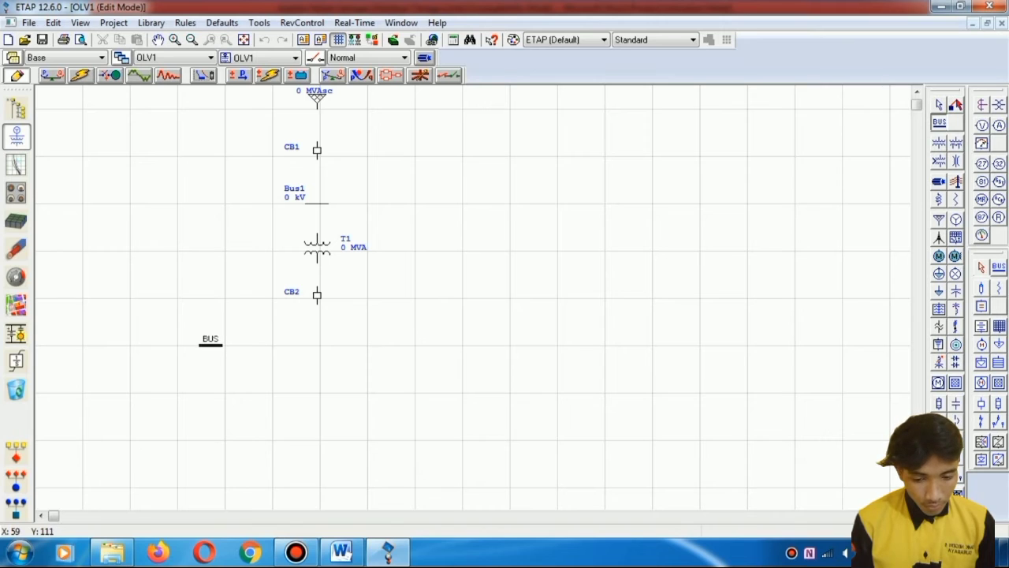
pyautogui.click(210, 345)
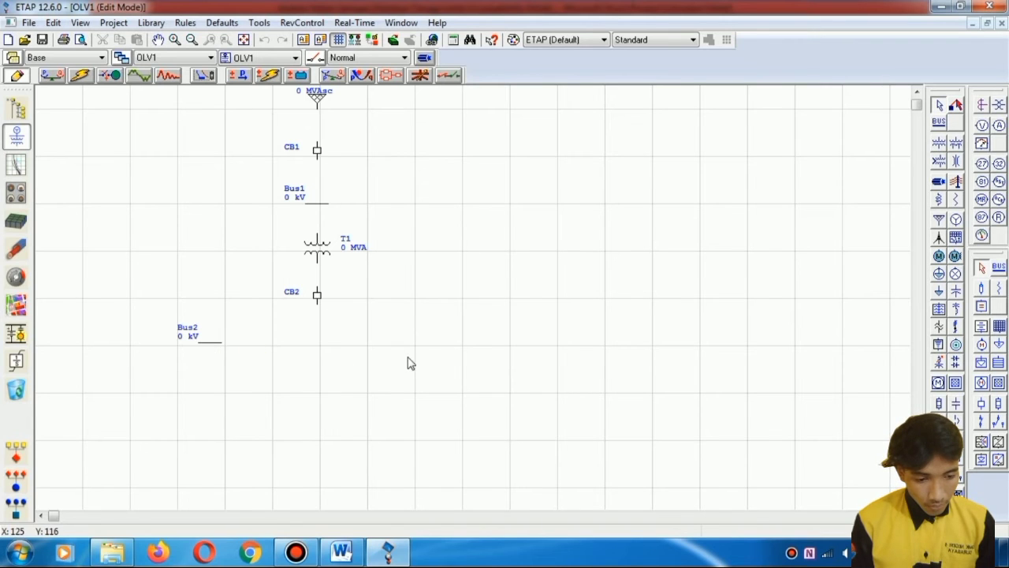
# Step: Review the component list in Word and place a high-voltage circuit breaker with a cable beneath it under Bus2 in ETAP
pyautogui.click(341, 551)
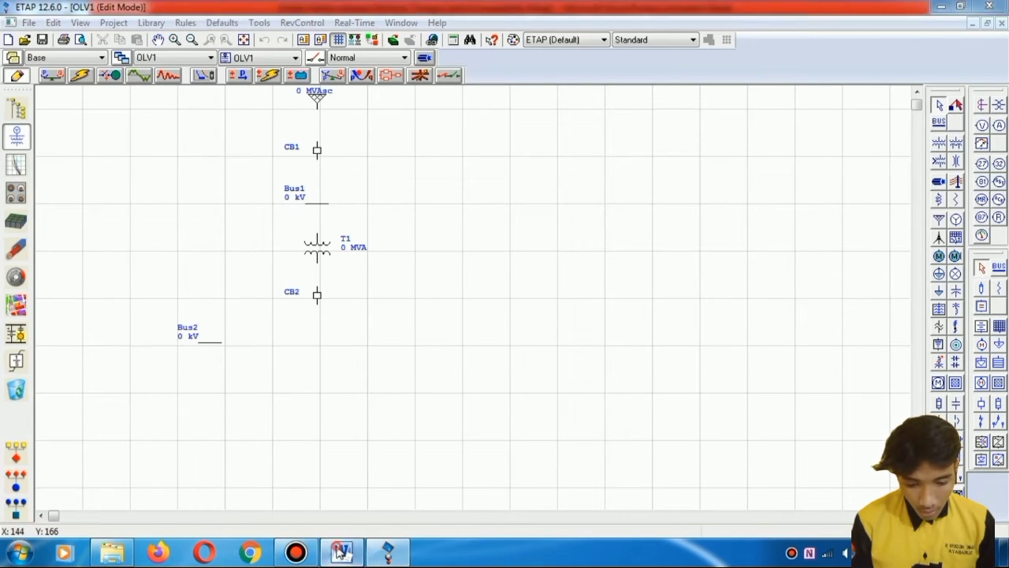
pyautogui.scroll(-1, 378, 459)
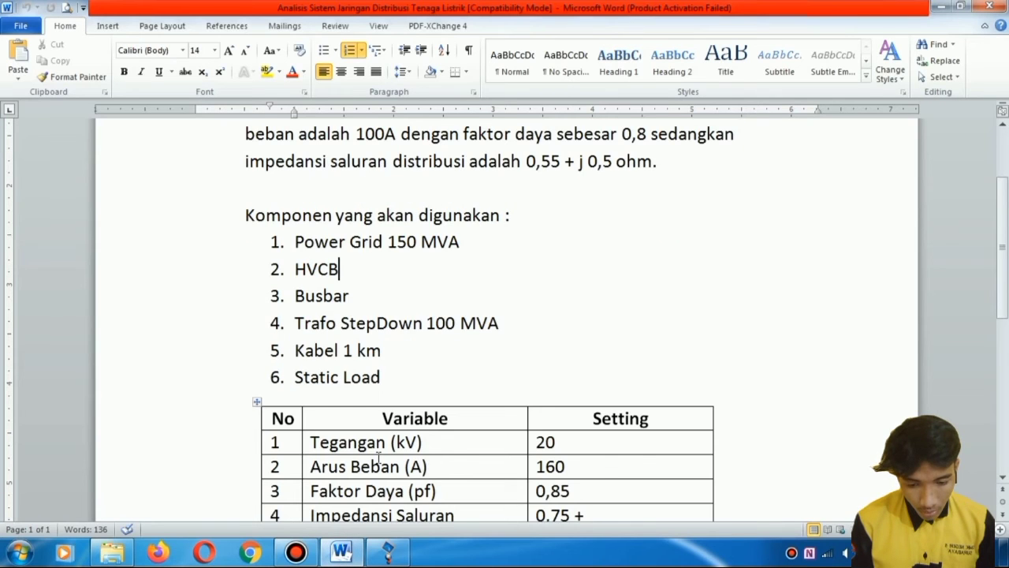
pyautogui.scroll(1, 378, 458)
pyautogui.click(388, 552)
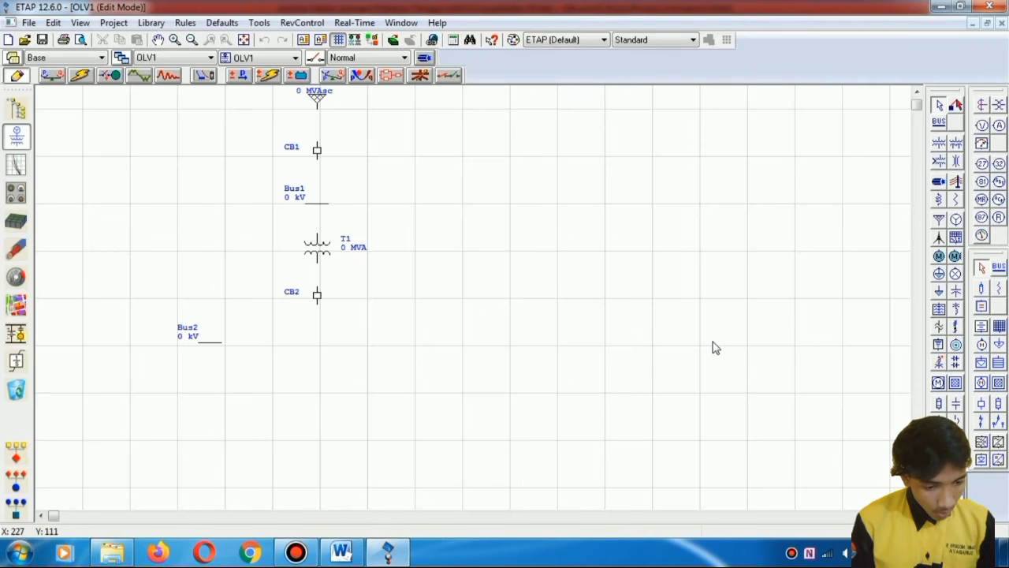
pyautogui.click(938, 183)
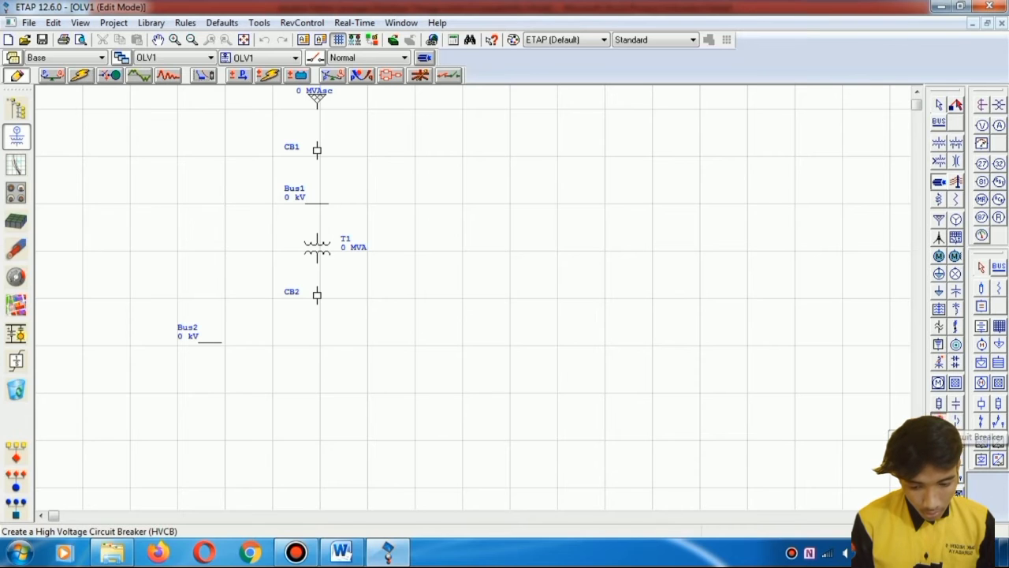
pyautogui.click(939, 420)
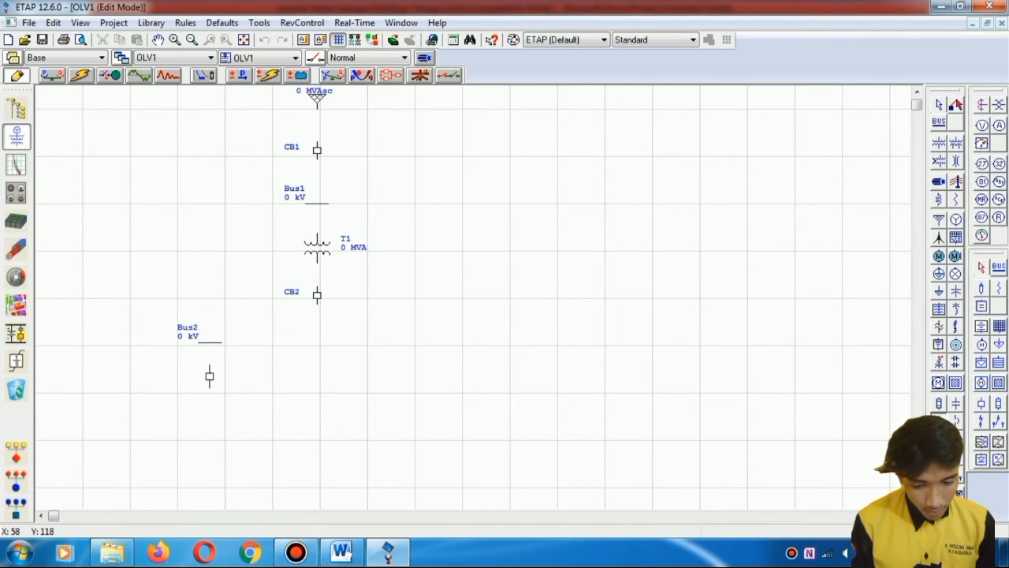
pyautogui.click(209, 375)
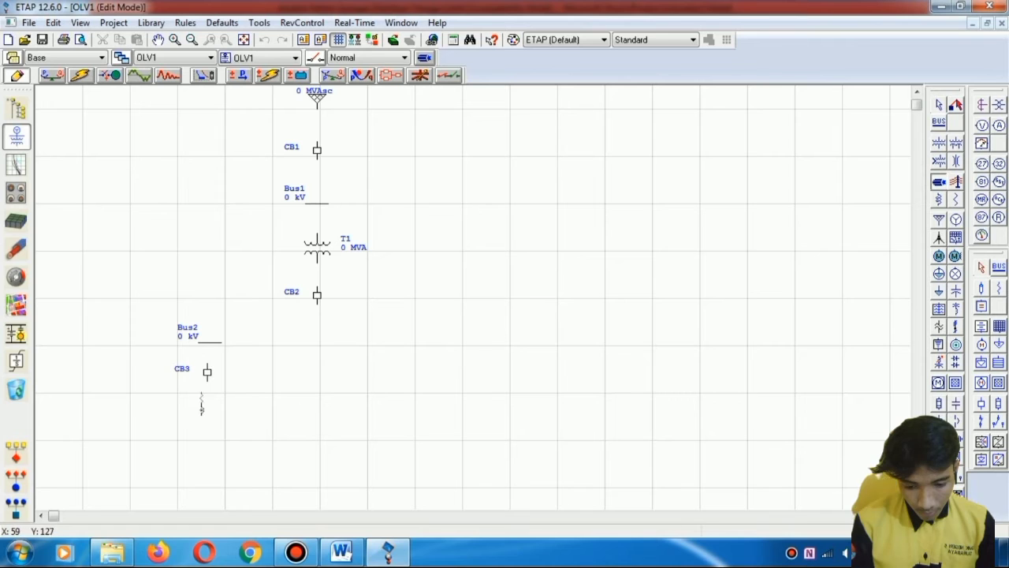
pyautogui.click(208, 418)
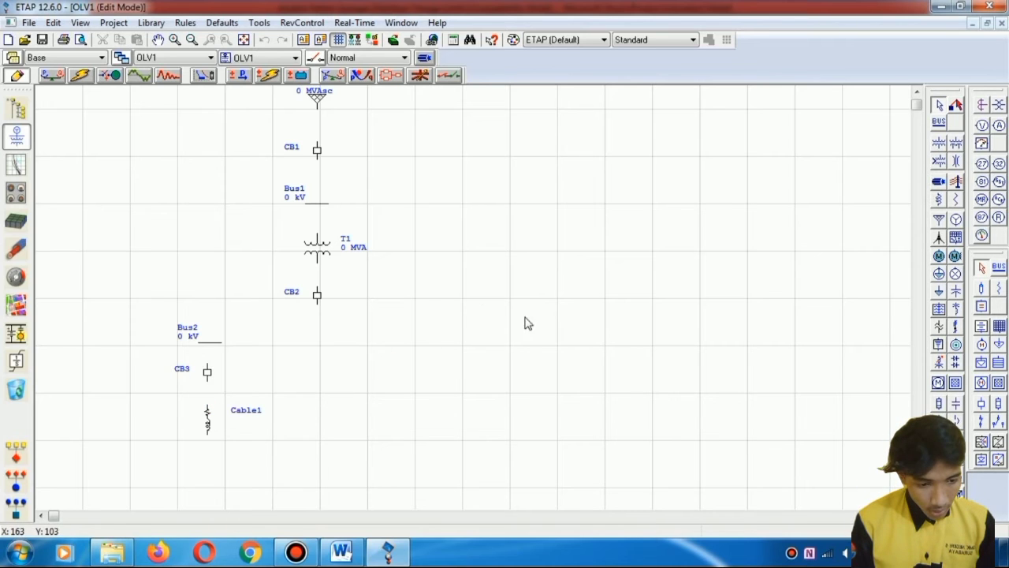
# Step: Place a bus below Cable1 and a static load directly beneath that bus
pyautogui.click(938, 122)
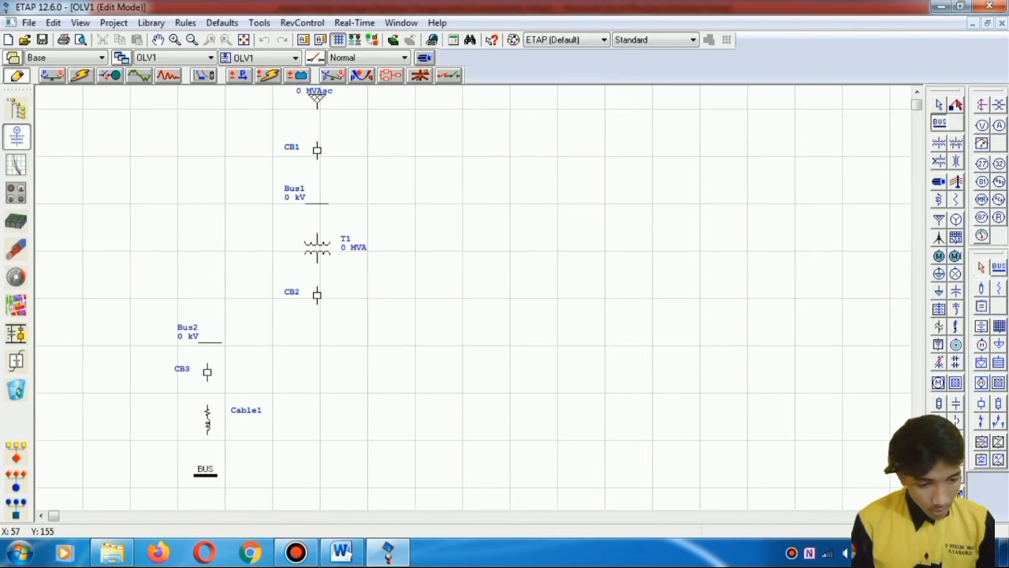
pyautogui.click(206, 459)
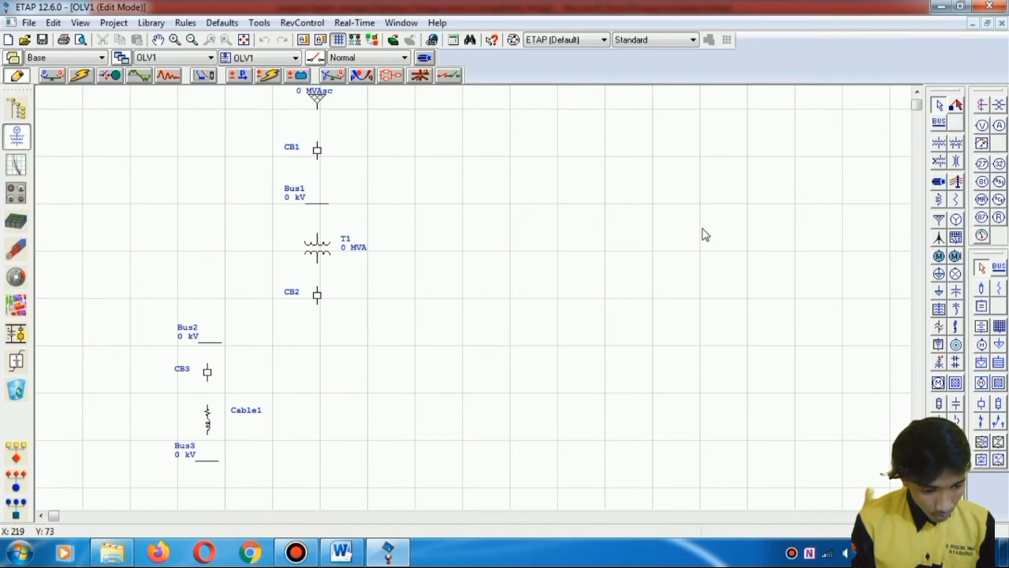
pyautogui.click(939, 291)
pyautogui.click(207, 492)
# Step: Connect all components from the power grid down to the static load, raising Bus2 and lengthening it to the right so that it spans beneath CB2
pyautogui.moveTo(317, 103); pyautogui.dragTo(317, 292)
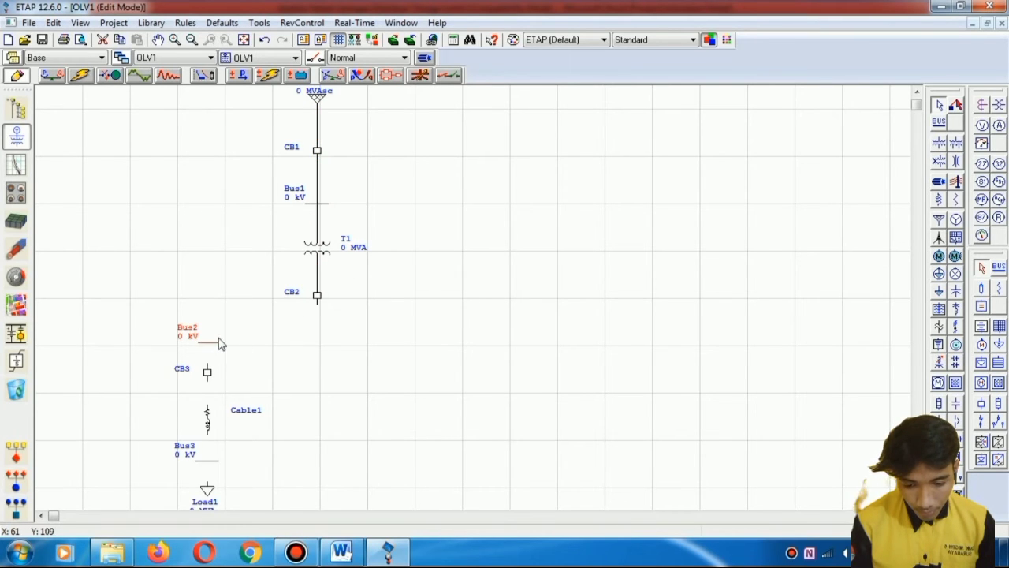
pyautogui.moveTo(218, 343); pyautogui.dragTo(213, 335)
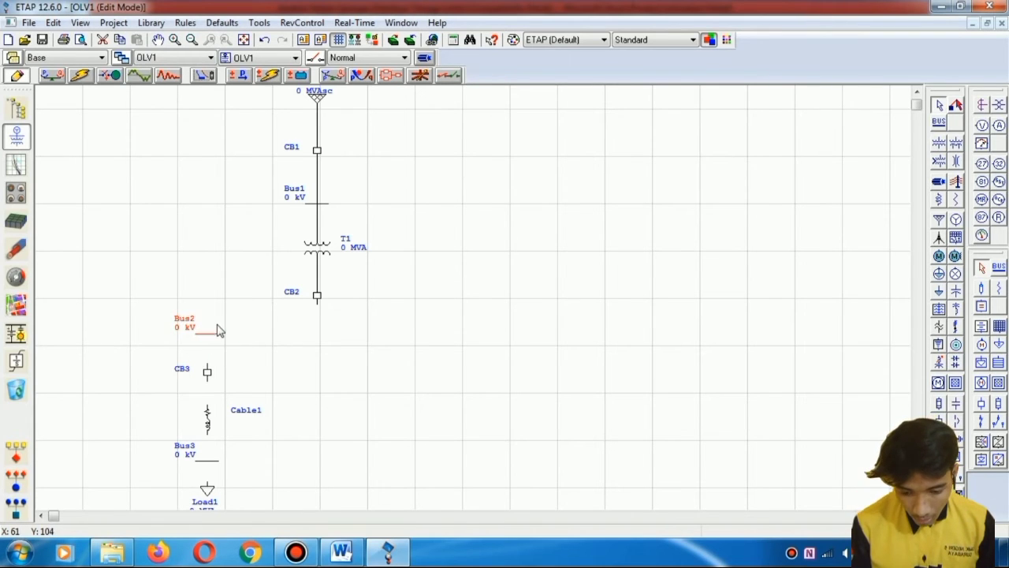
pyautogui.moveTo(217, 332); pyautogui.dragTo(399, 334)
pyautogui.moveTo(317, 295)
pyautogui.mouseDown()
pyautogui.moveTo(318, 315)
pyautogui.moveTo(317, 304)
pyautogui.mouseUp()
pyautogui.click(203, 380)
pyautogui.moveTo(207, 364); pyautogui.dragTo(207, 484)
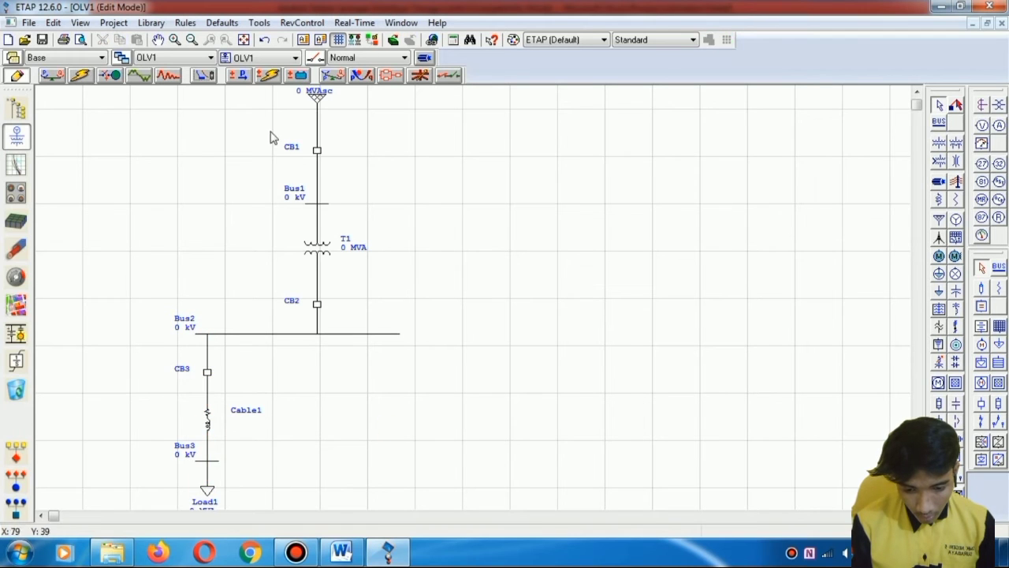
# Step: Set the symbol size of Bus1, Bus2 and Bus3 to 4
pyautogui.click(329, 204)
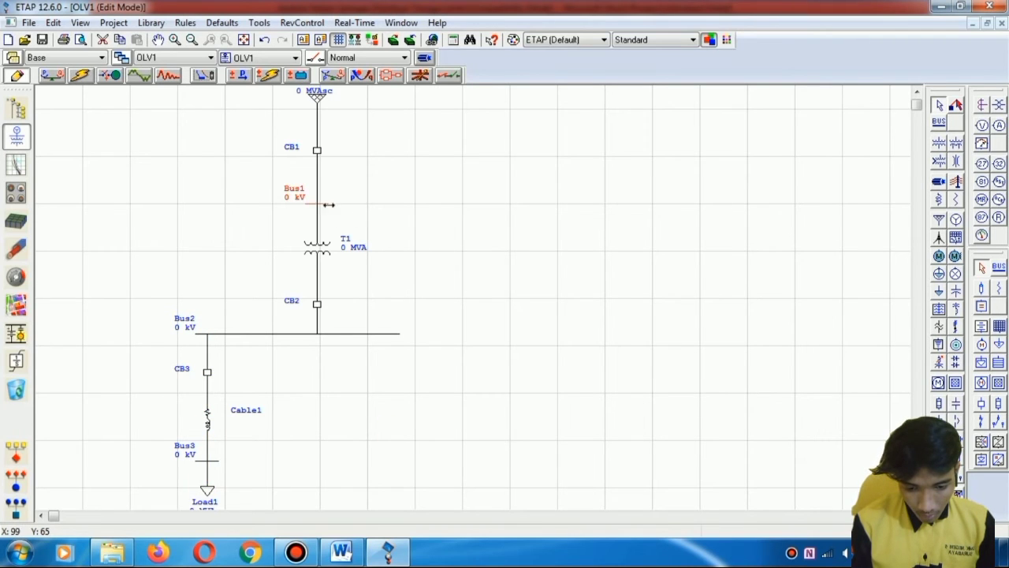
pyautogui.rightClick(329, 207)
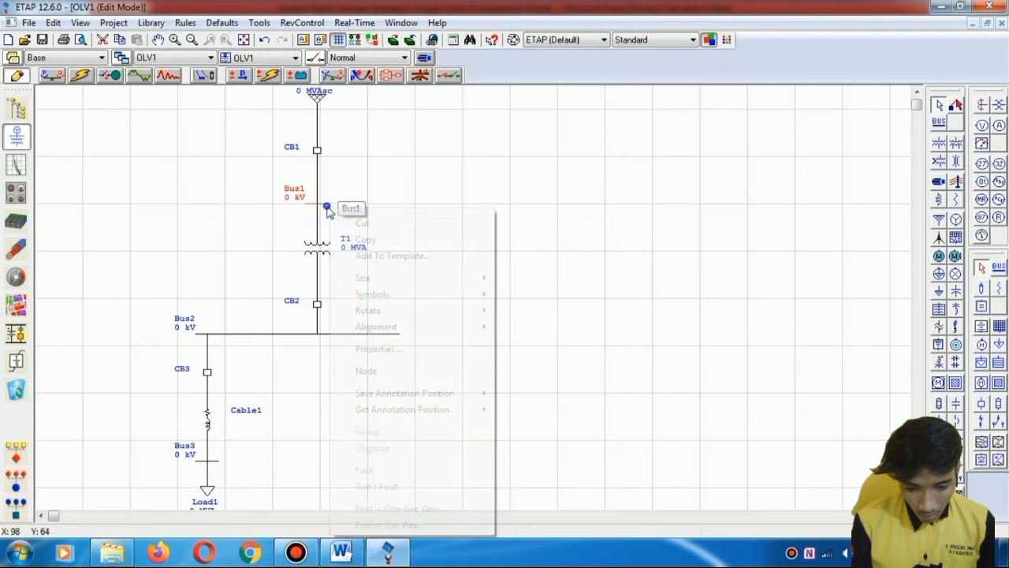
pyautogui.moveTo(384, 276)
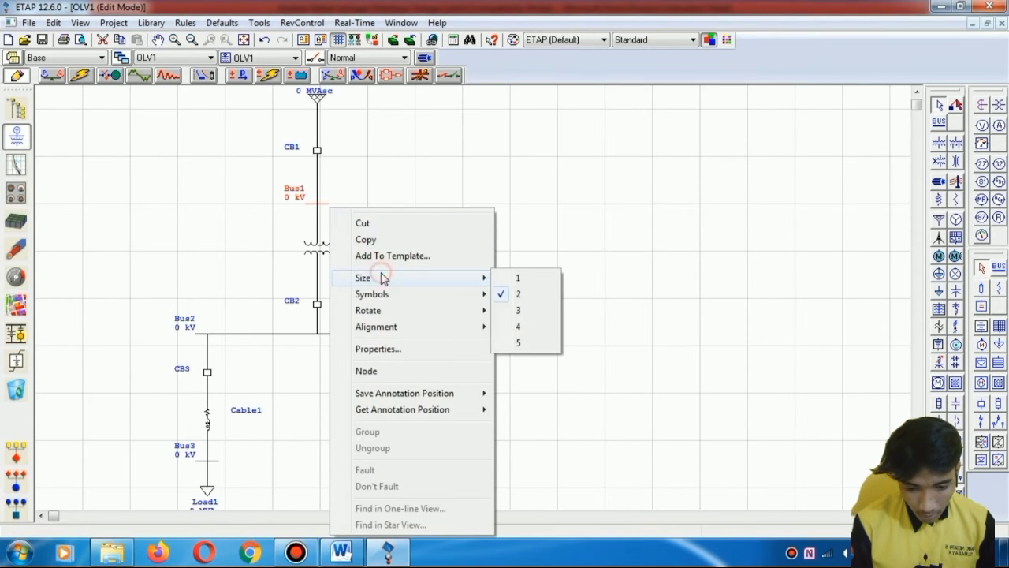
pyautogui.click(520, 328)
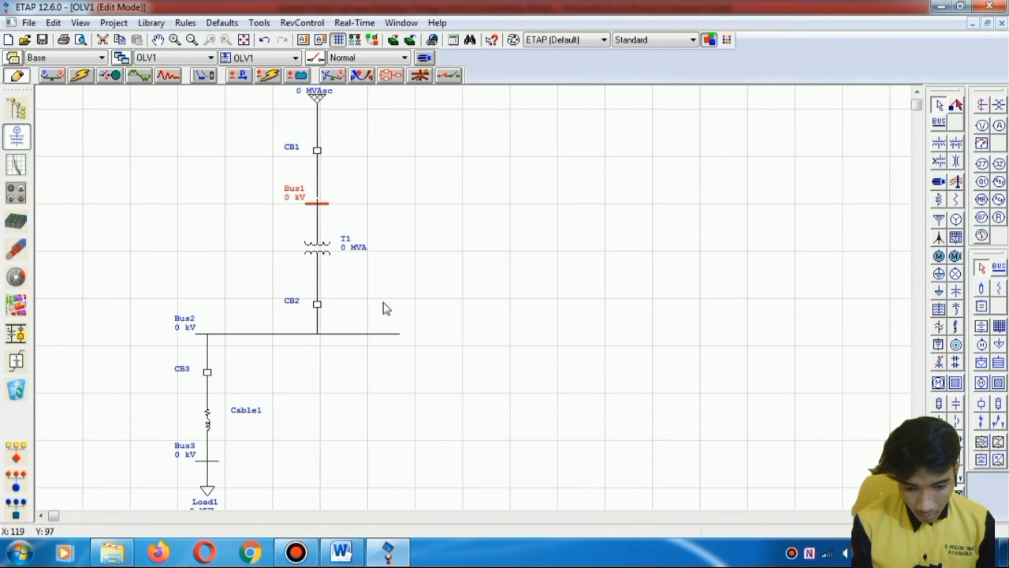
pyautogui.rightClick(347, 337)
pyautogui.moveTo(479, 82)
pyautogui.click(539, 125)
pyautogui.scroll(-1, 255, 358)
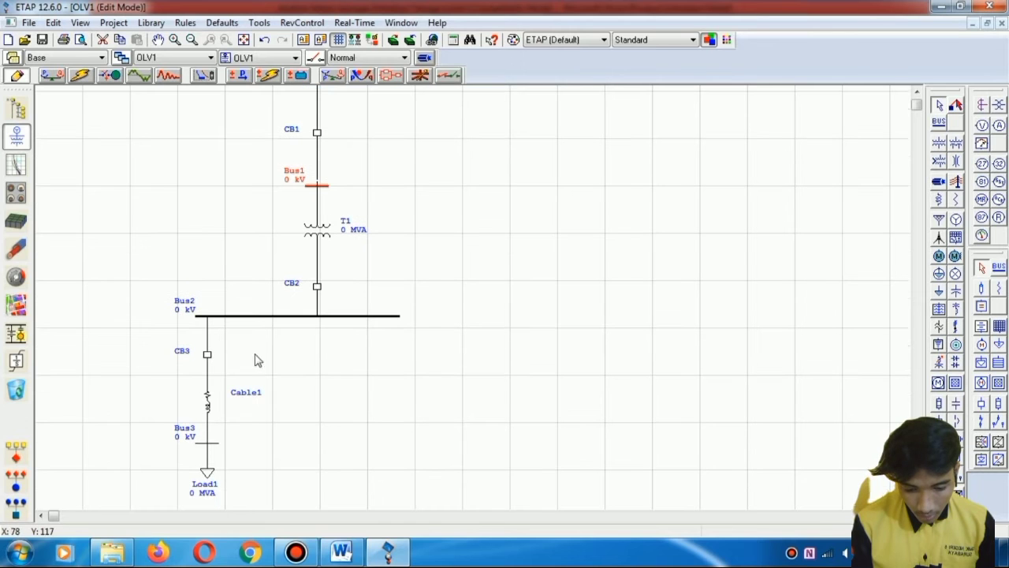
pyautogui.rightClick(211, 446)
pyautogui.moveTo(335, 187)
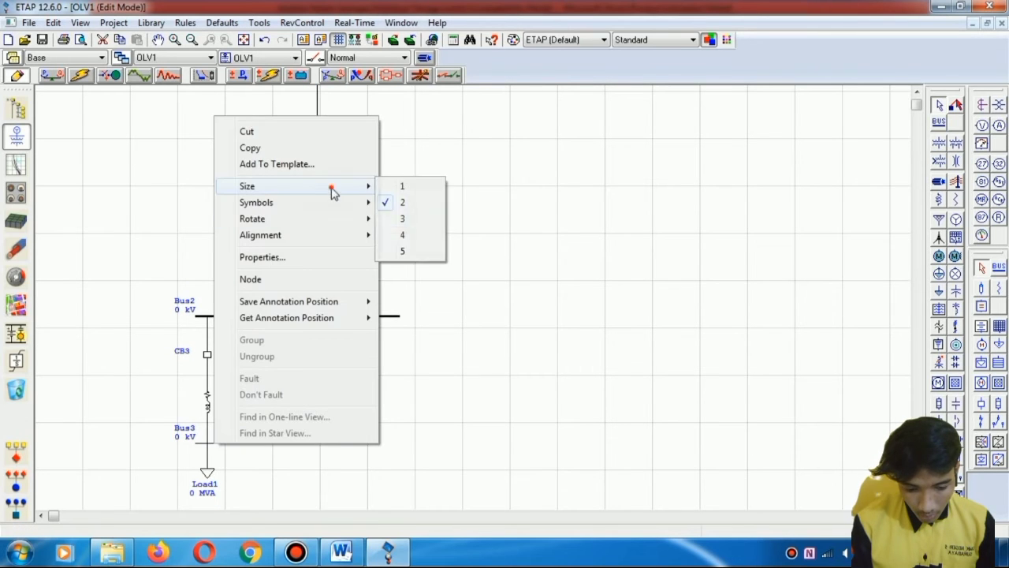
pyautogui.click(407, 234)
pyautogui.scroll(3, 473, 327)
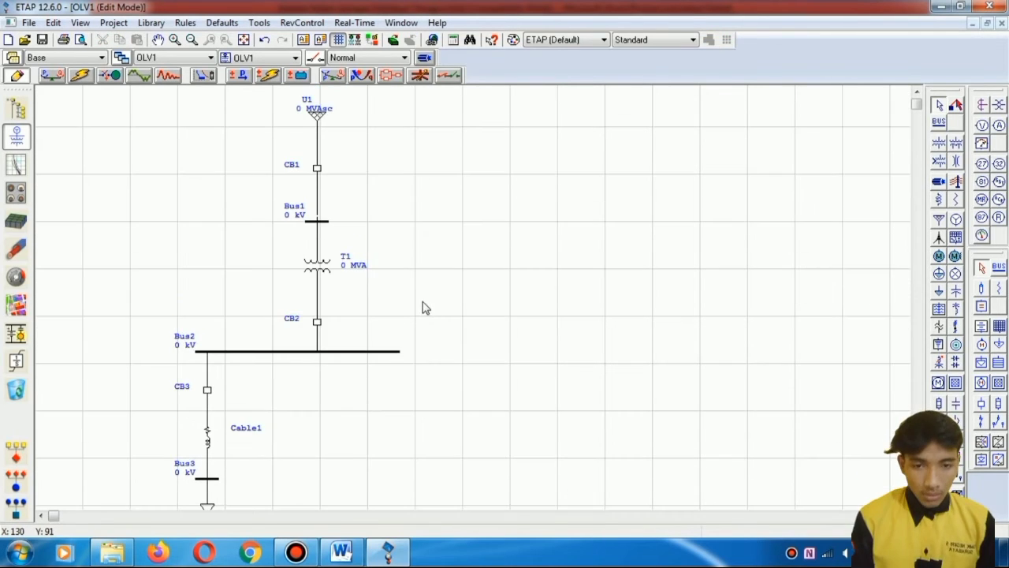
# Step: Check the component specifications in Word and set the rated voltage of power grid U1 to 150 kV in ETAP
pyautogui.click(696, 69)
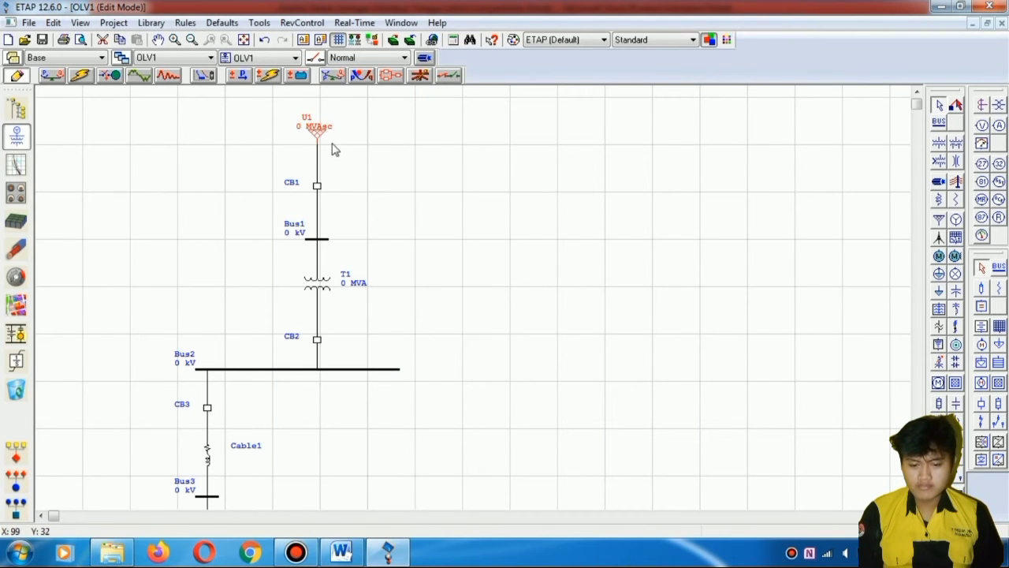
pyautogui.click(340, 552)
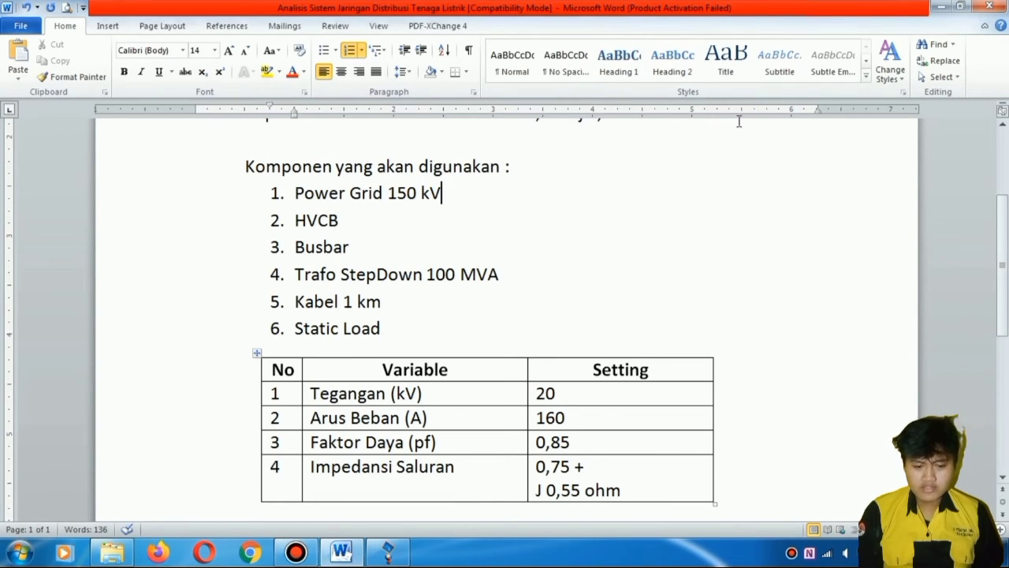
pyautogui.click(388, 551)
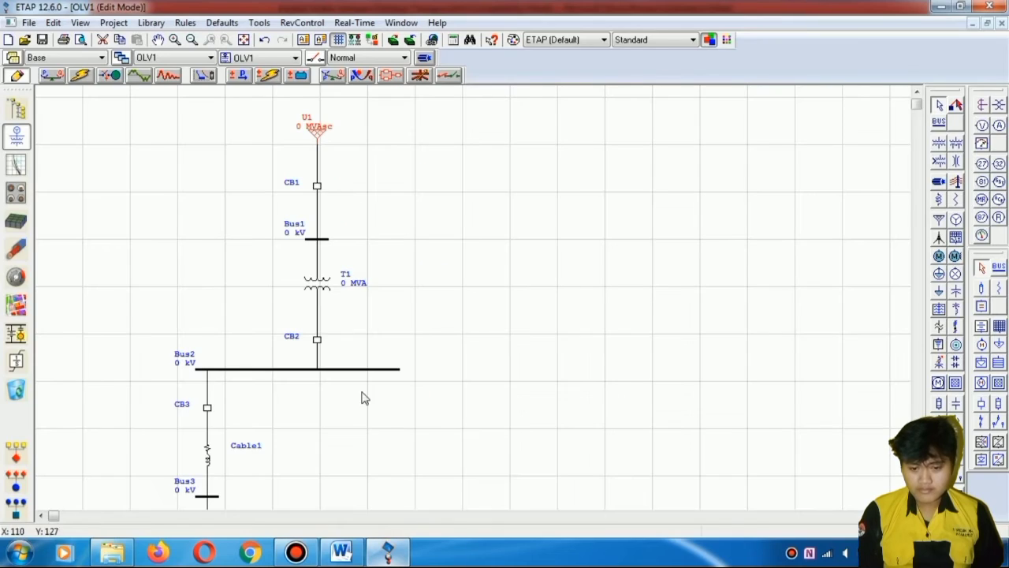
pyautogui.doubleClick(321, 138)
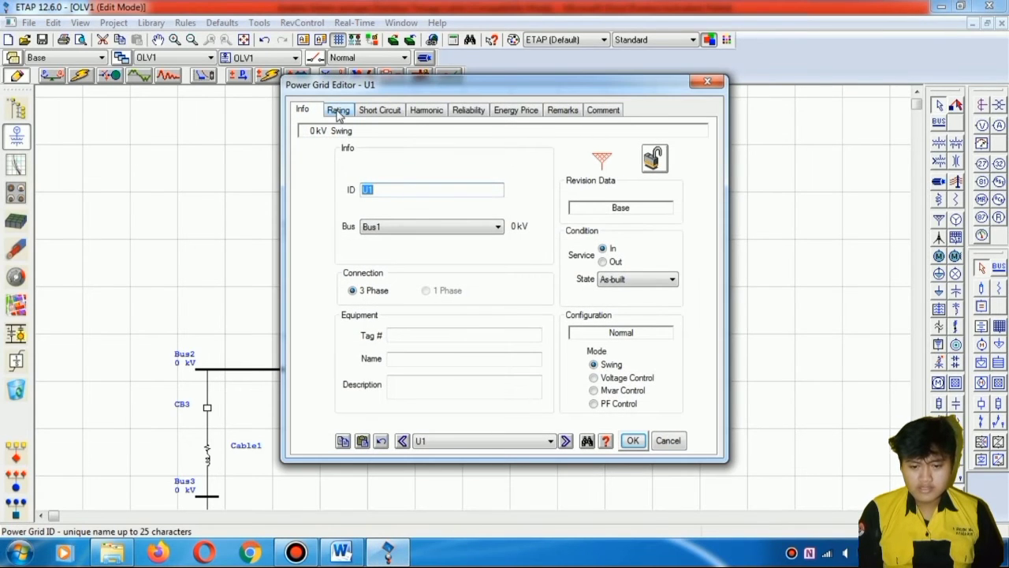
pyautogui.click(337, 111)
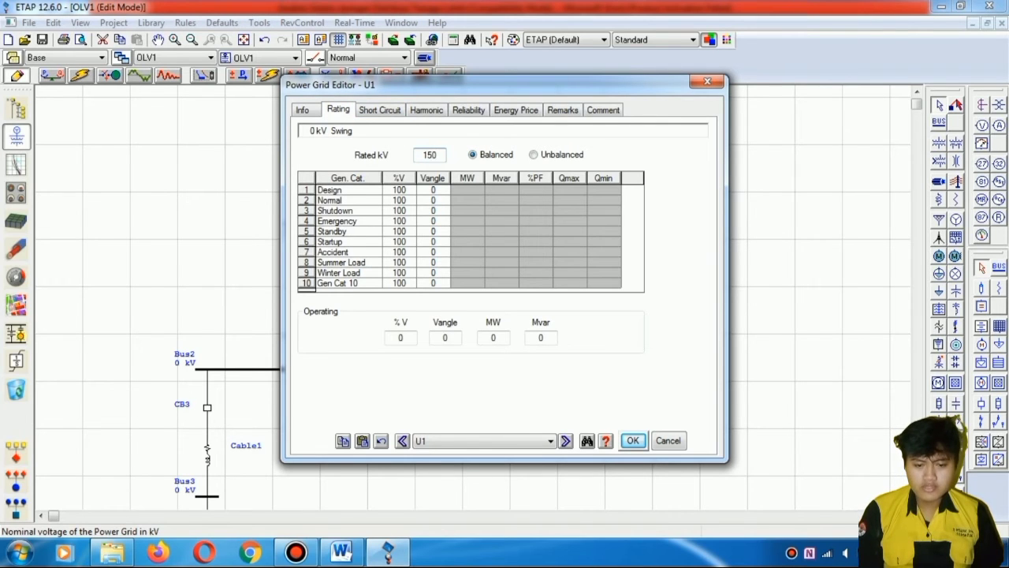
pyautogui.click(633, 441)
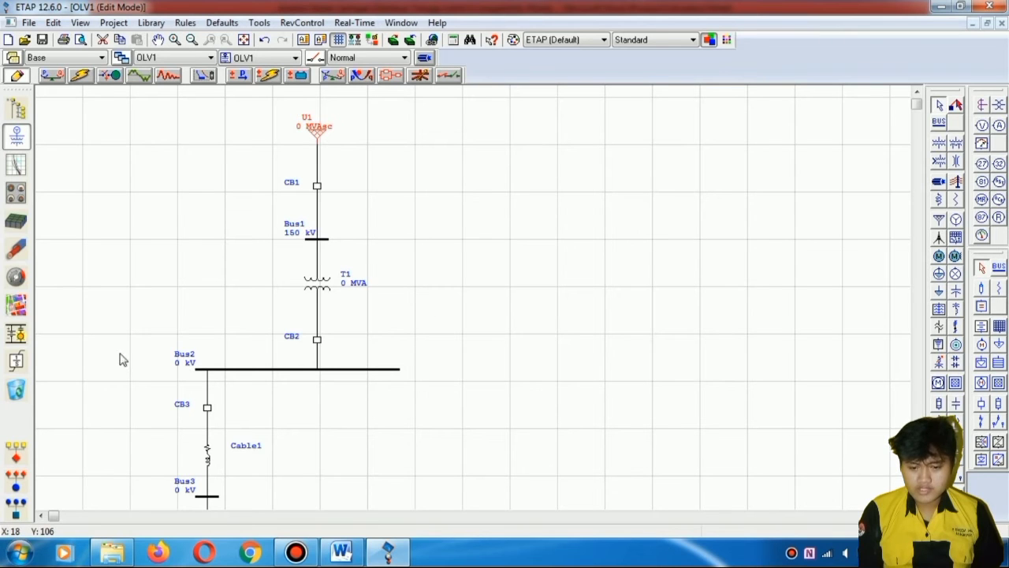
# Step: Set transformer T1's secondary voltage to 20 kV and its rated power to 100 MVA
pyautogui.doubleClick(319, 291)
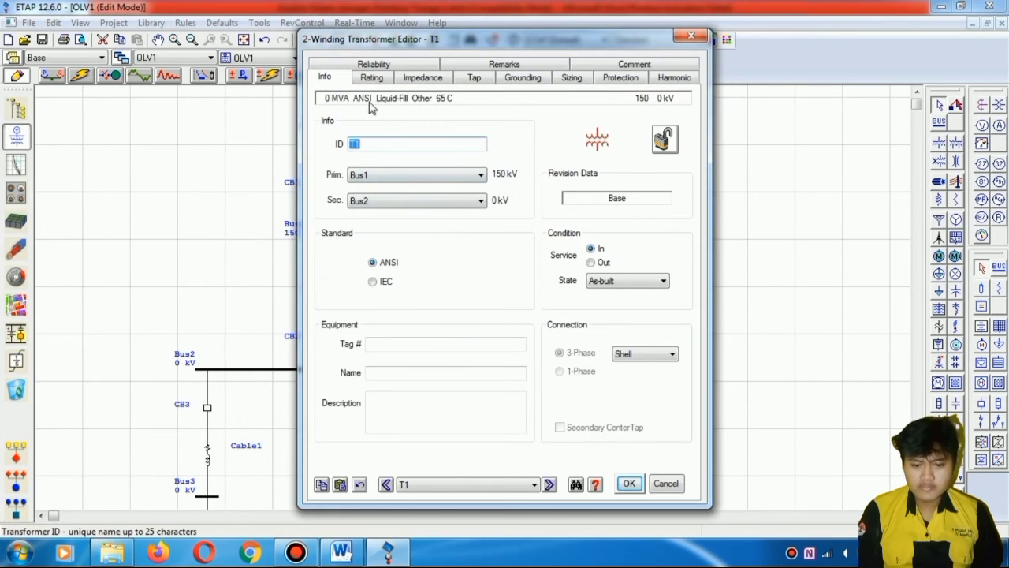
pyautogui.click(374, 79)
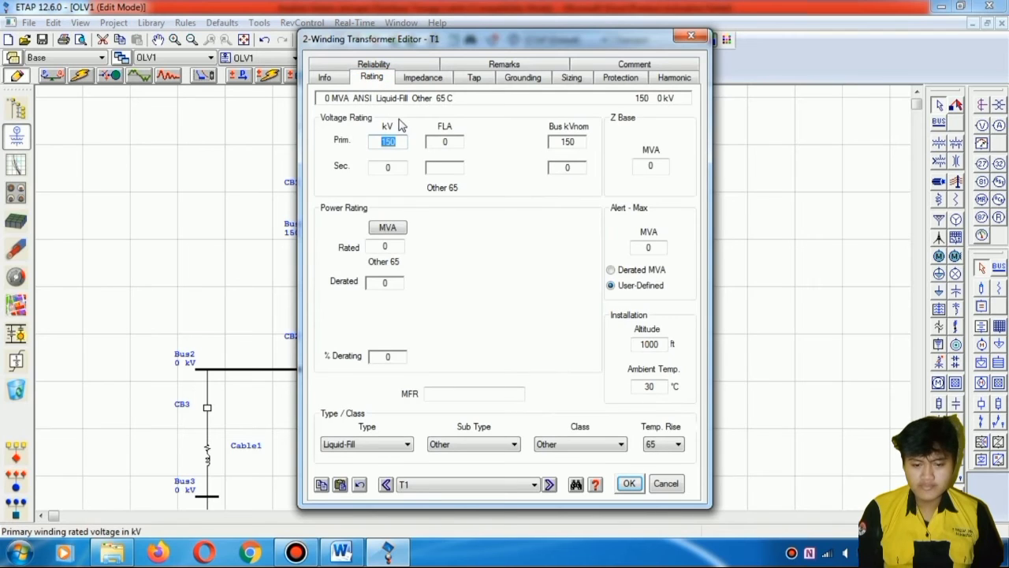
pyautogui.click(399, 168)
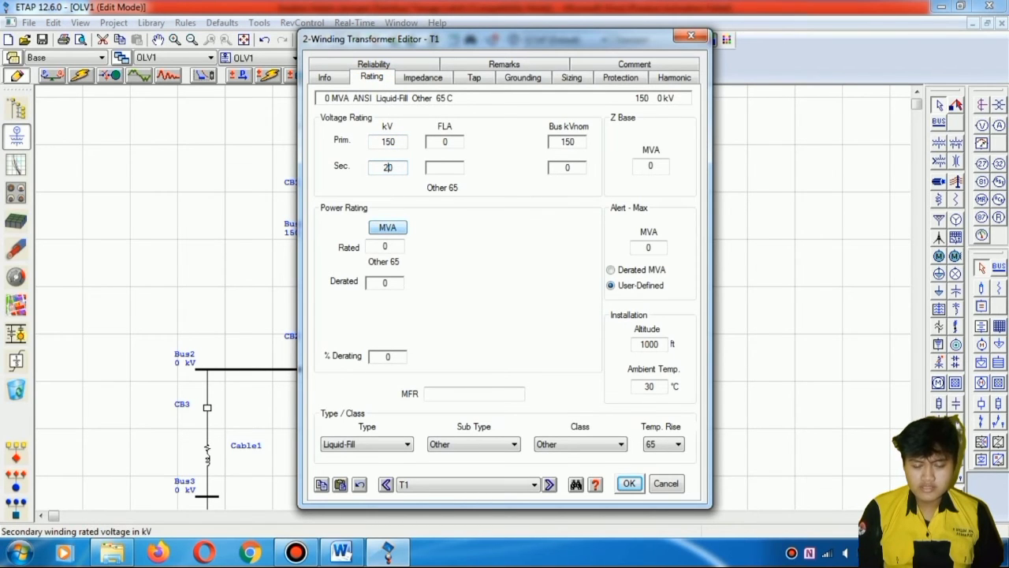
pyautogui.click(394, 247)
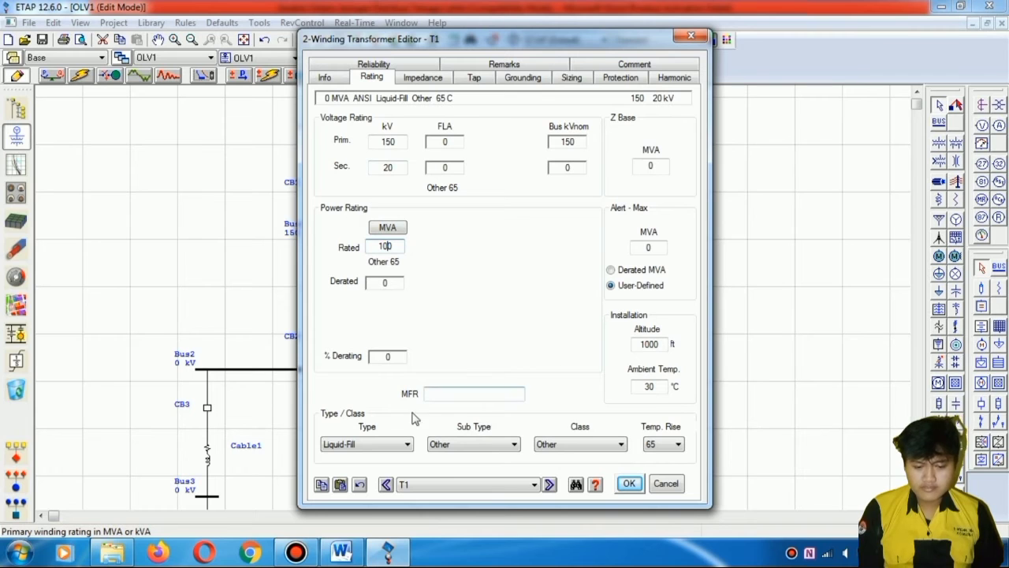
pyautogui.click(628, 484)
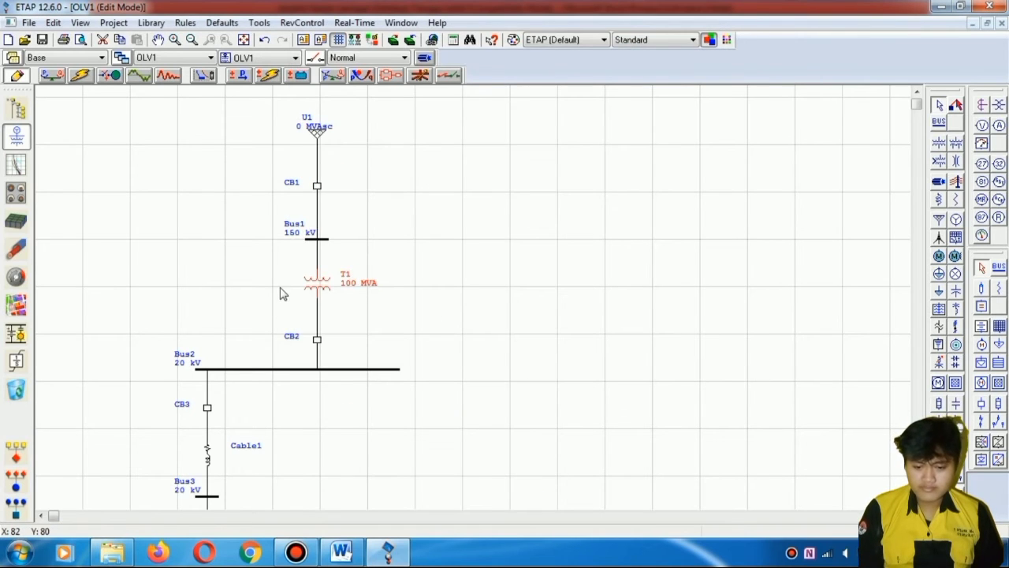
# Step: Set the length of Cable1 to 1 km
pyautogui.scroll(-1, 281, 294)
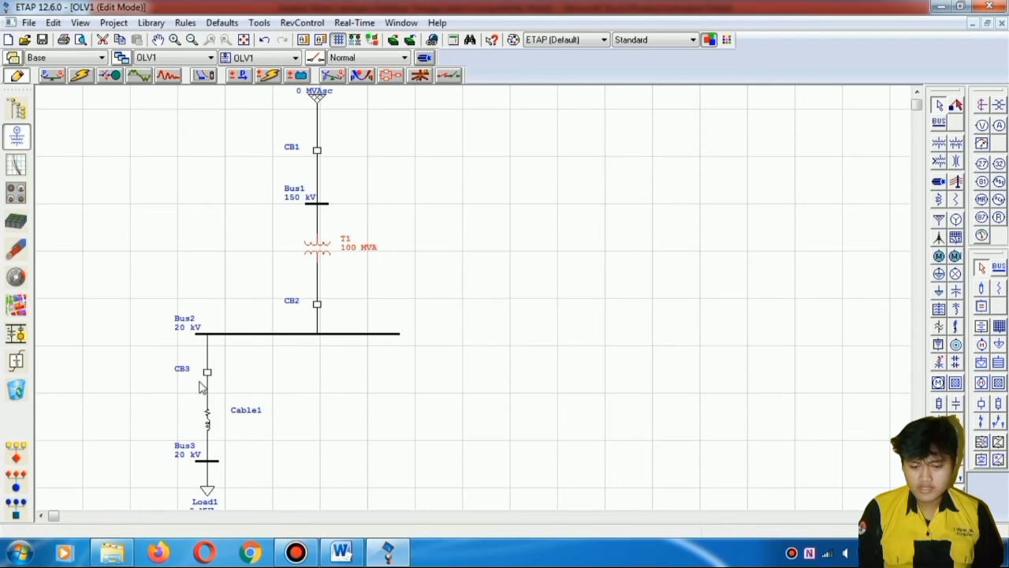
pyautogui.doubleClick(209, 417)
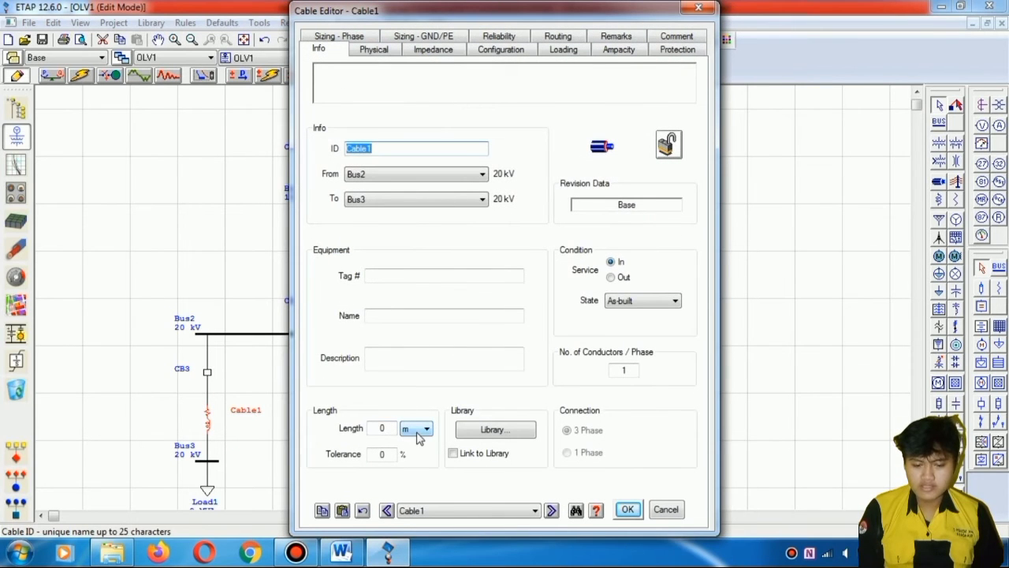
pyautogui.click(419, 438)
pyautogui.click(411, 462)
pyautogui.doubleClick(383, 428)
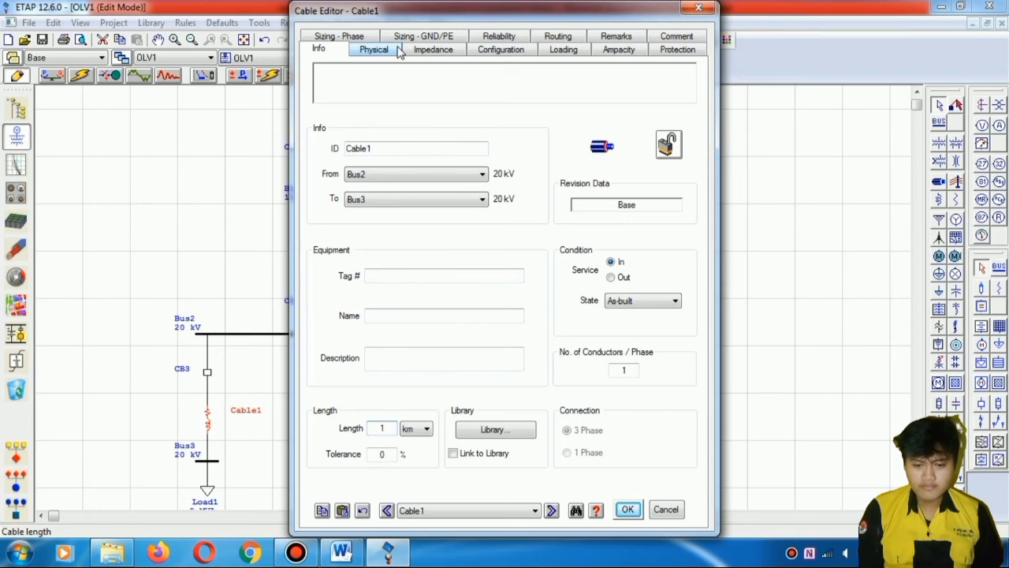
# Step: Give Cable1 a positive-sequence impedance of R 0.75 and X 0.55 ohms per 1 km and apply the cable data
pyautogui.click(446, 49)
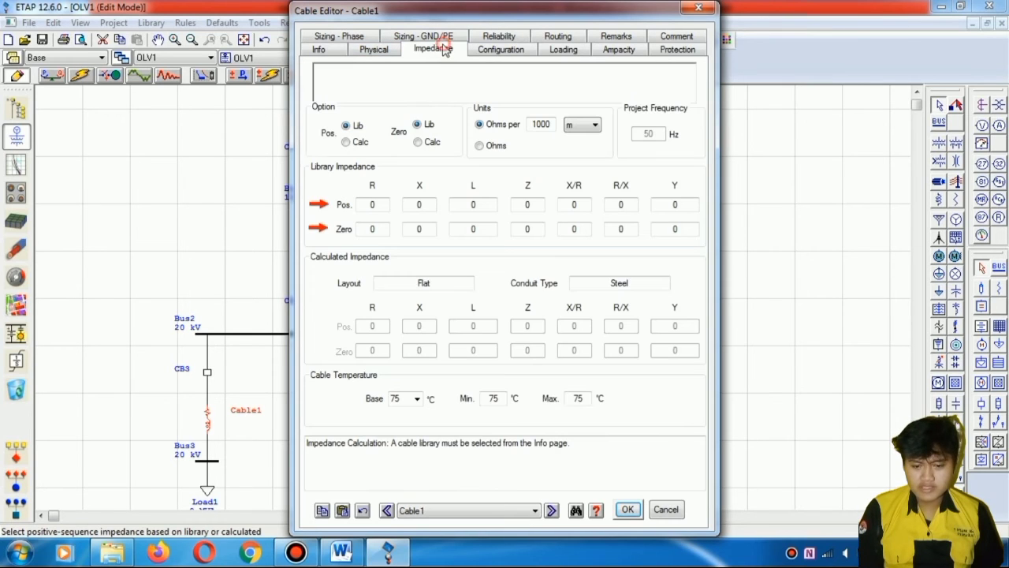
pyautogui.moveTo(384, 205); pyautogui.dragTo(359, 205)
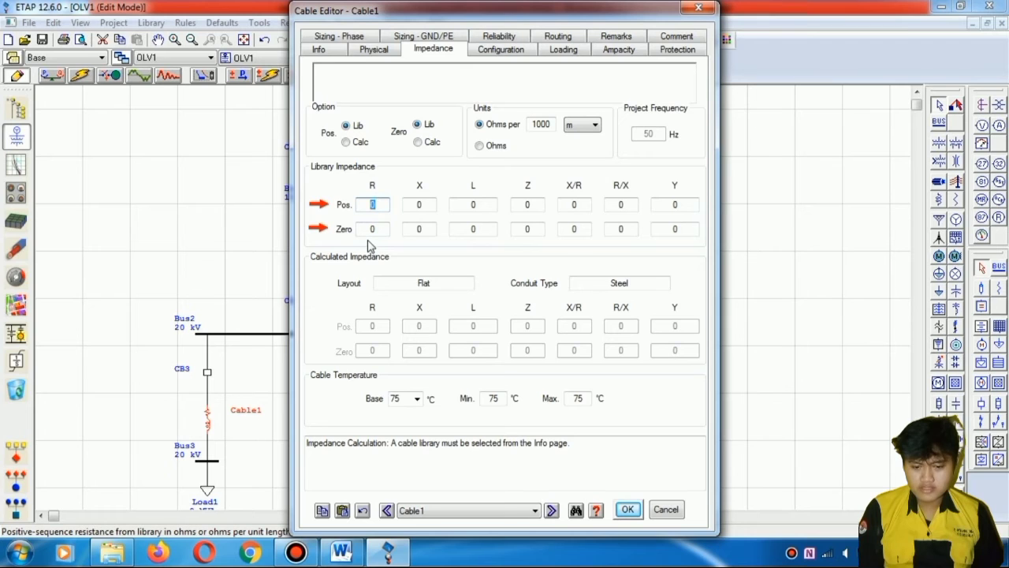
pyautogui.write('0')
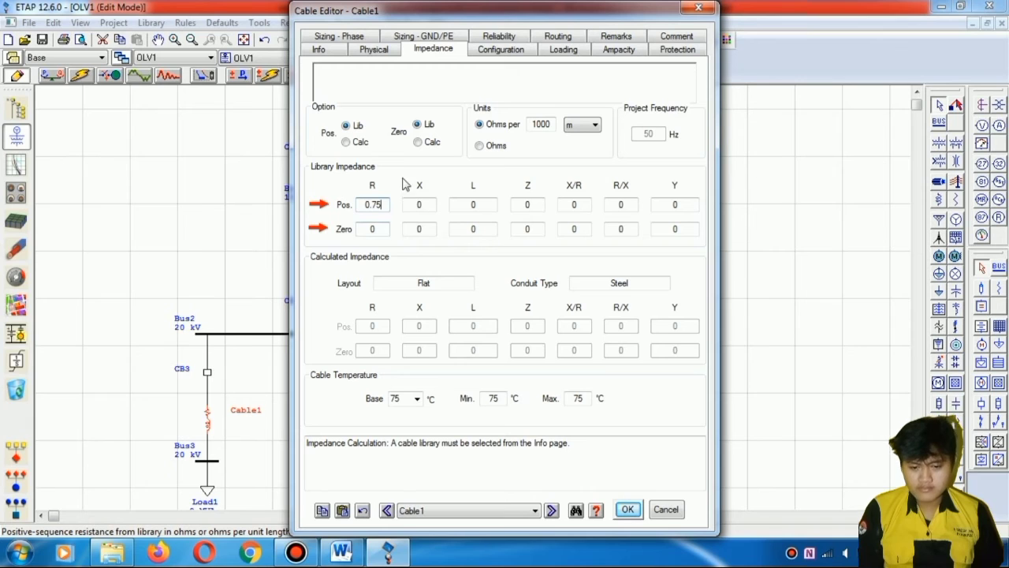
pyautogui.click(419, 206)
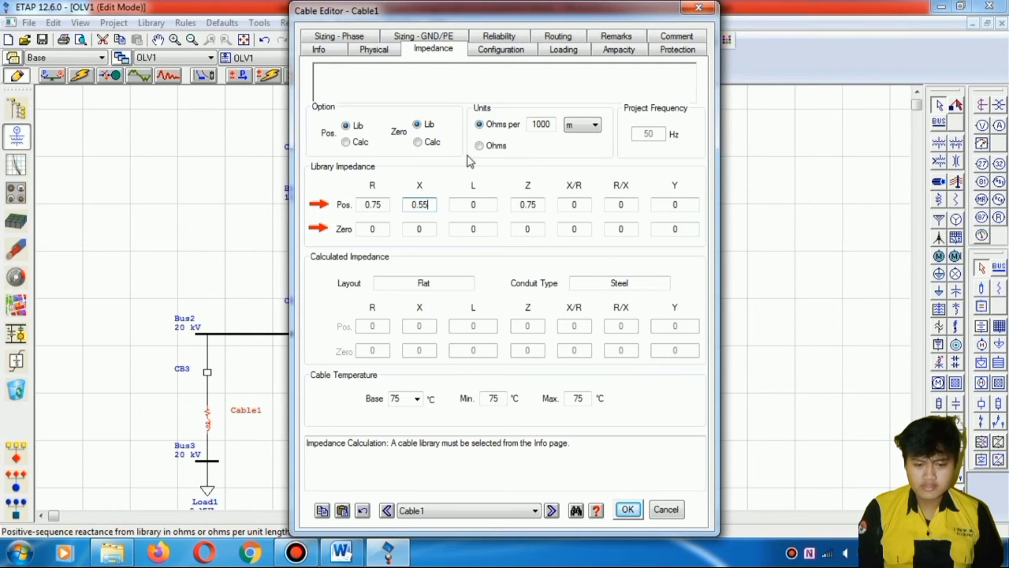
pyautogui.click(589, 127)
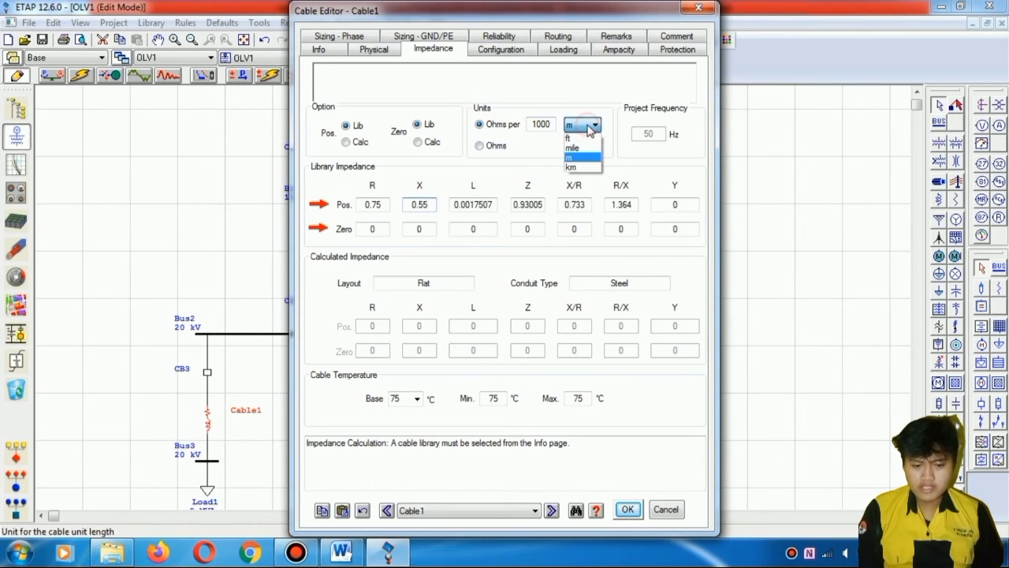
pyautogui.click(576, 167)
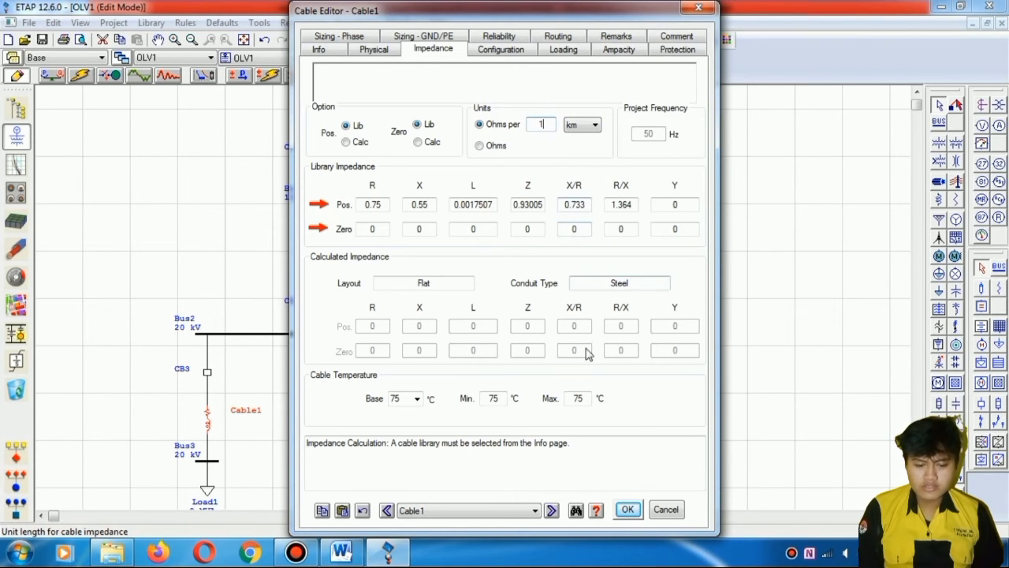
pyautogui.click(624, 509)
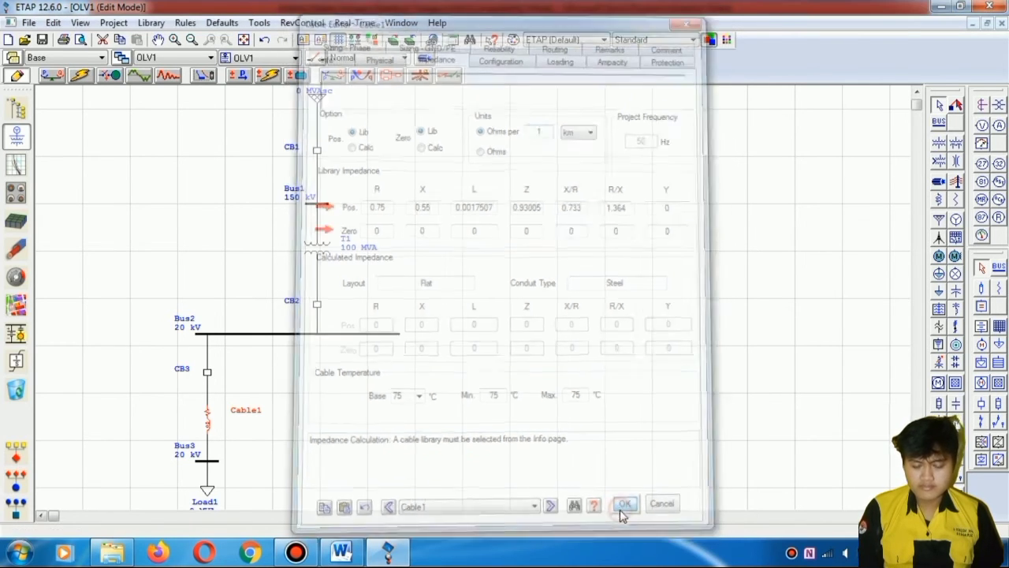
# Step: Assign the typical Z and X/R impedance values to transformer T1
pyautogui.doubleClick(318, 249)
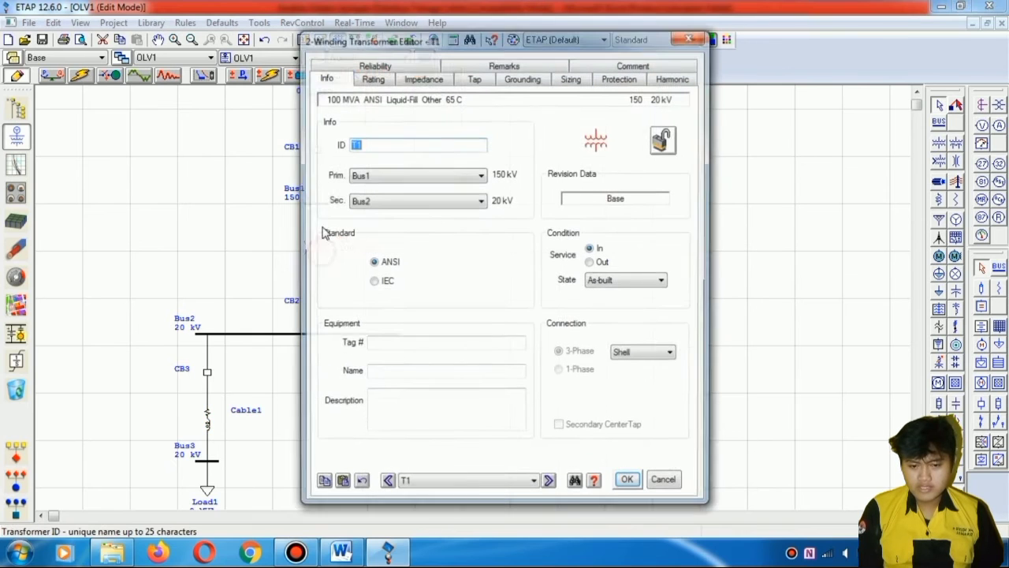
pyautogui.click(411, 81)
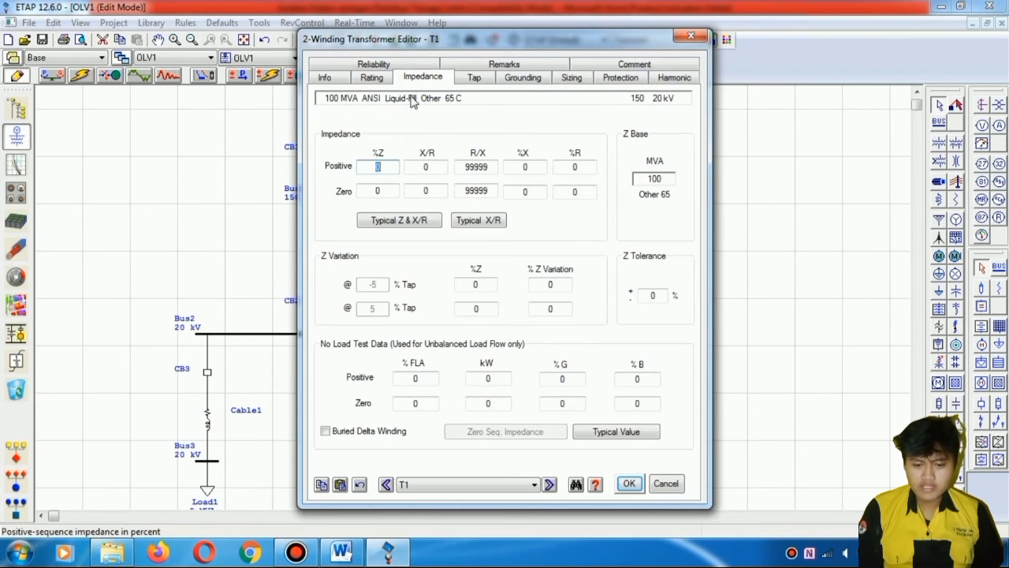
pyautogui.click(413, 222)
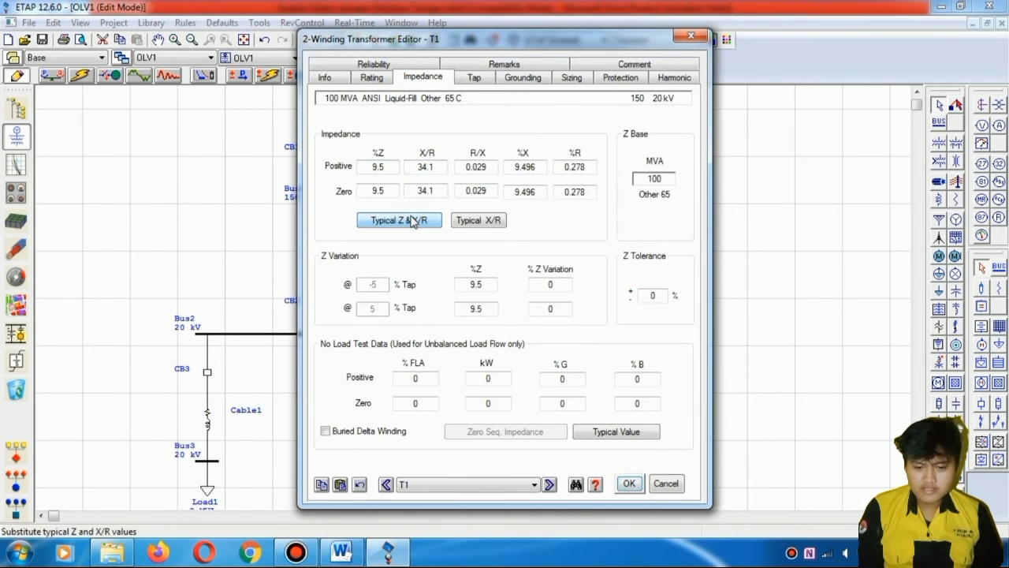
pyautogui.click(629, 483)
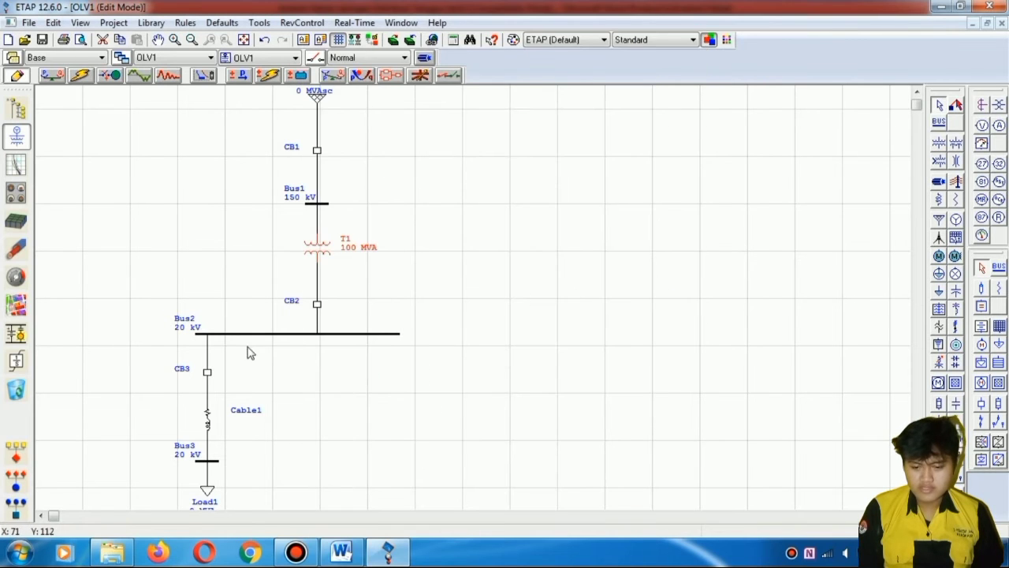
# Step: Set the static load Load1 to a power factor of 85% and a current of 160 A
pyautogui.scroll(-3, 244, 350)
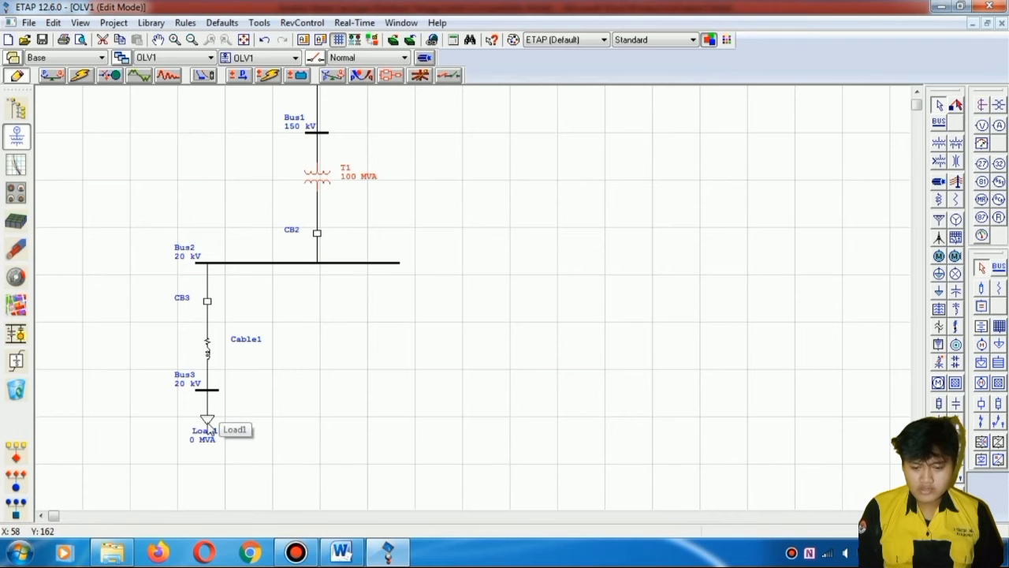
pyautogui.click(207, 423)
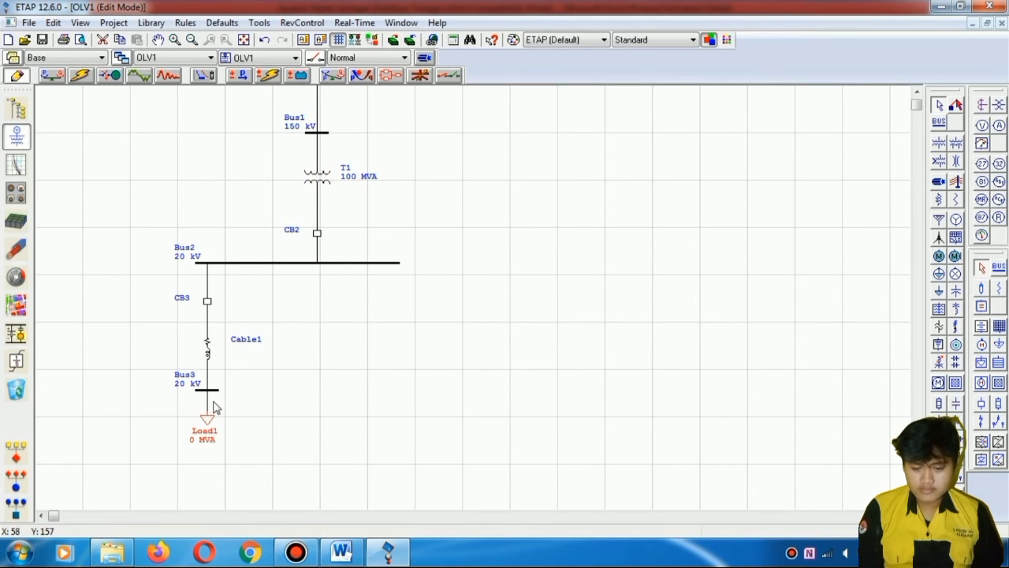
pyautogui.doubleClick(208, 415)
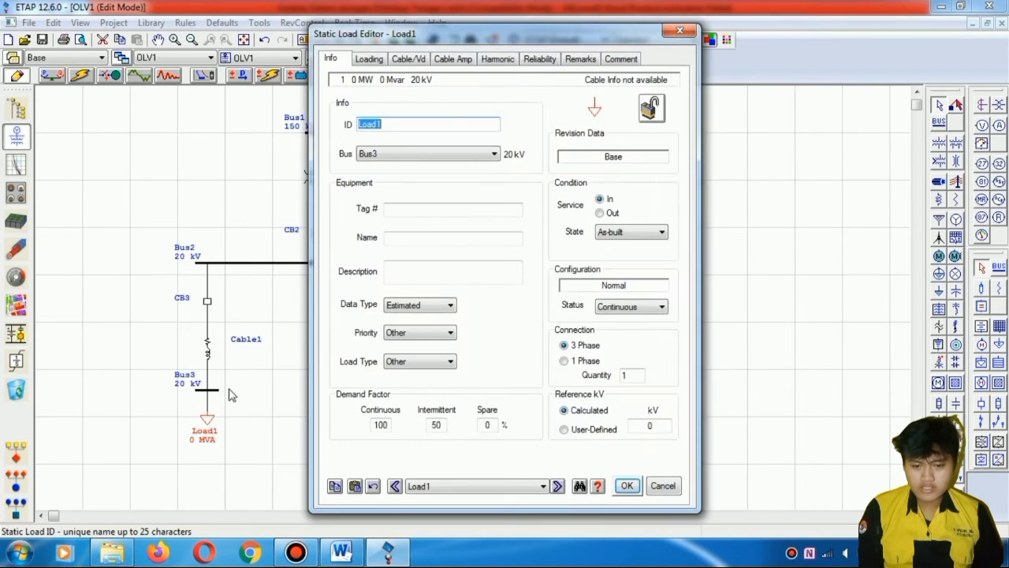
pyautogui.click(371, 62)
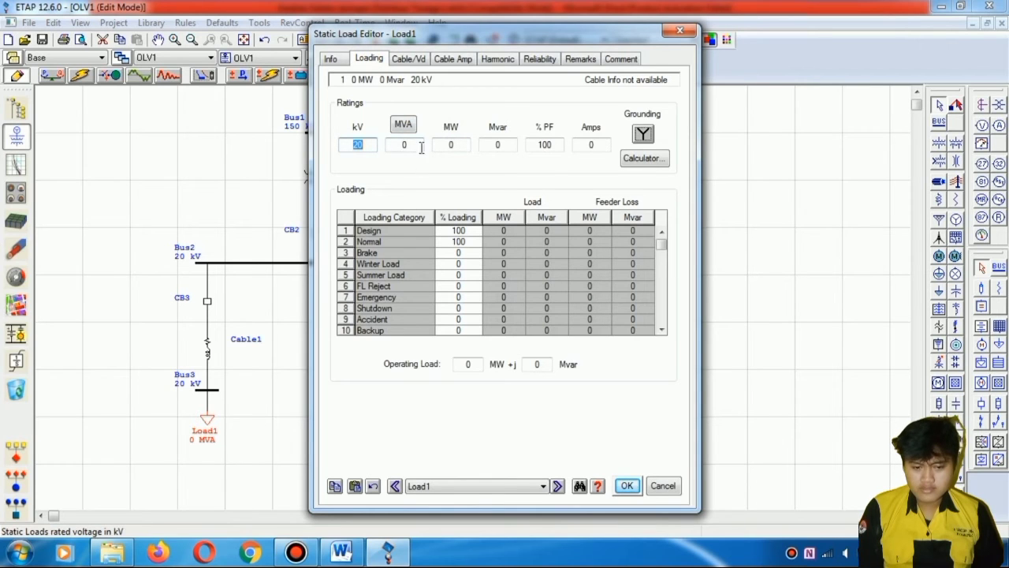
pyautogui.click(556, 143)
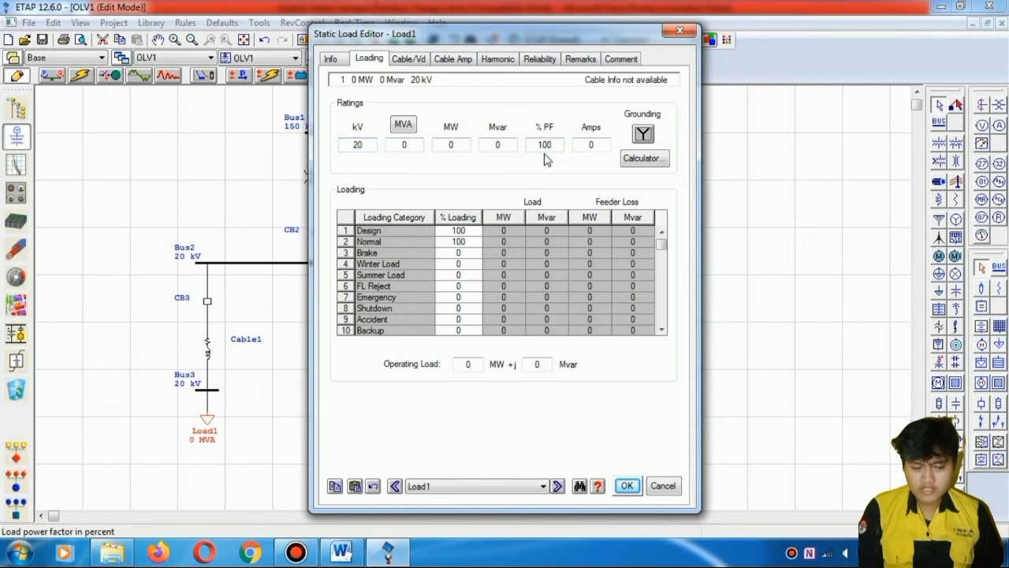
pyautogui.press('BackSpace')
pyautogui.press('BackSpace')
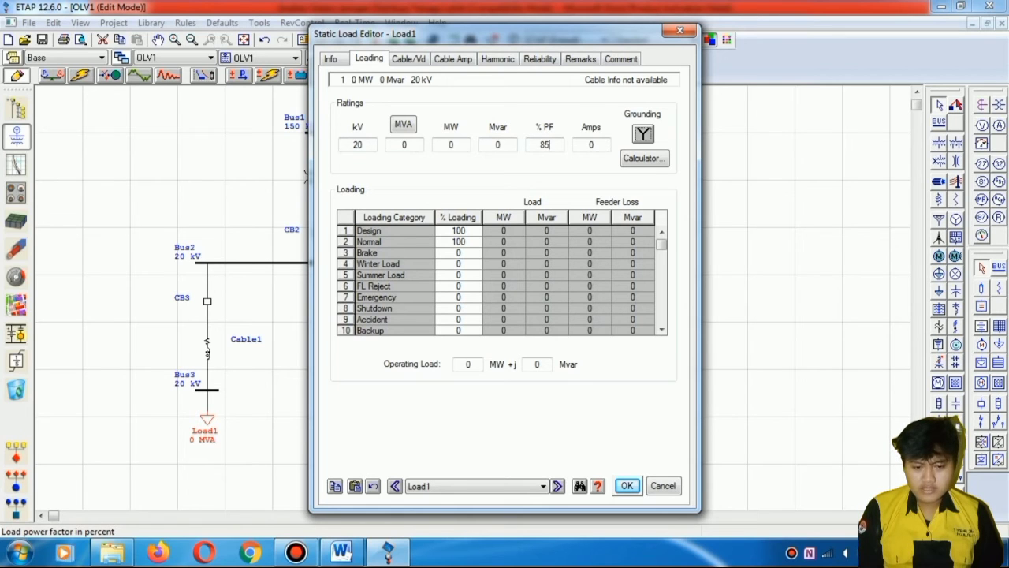
pyautogui.press('Tab')
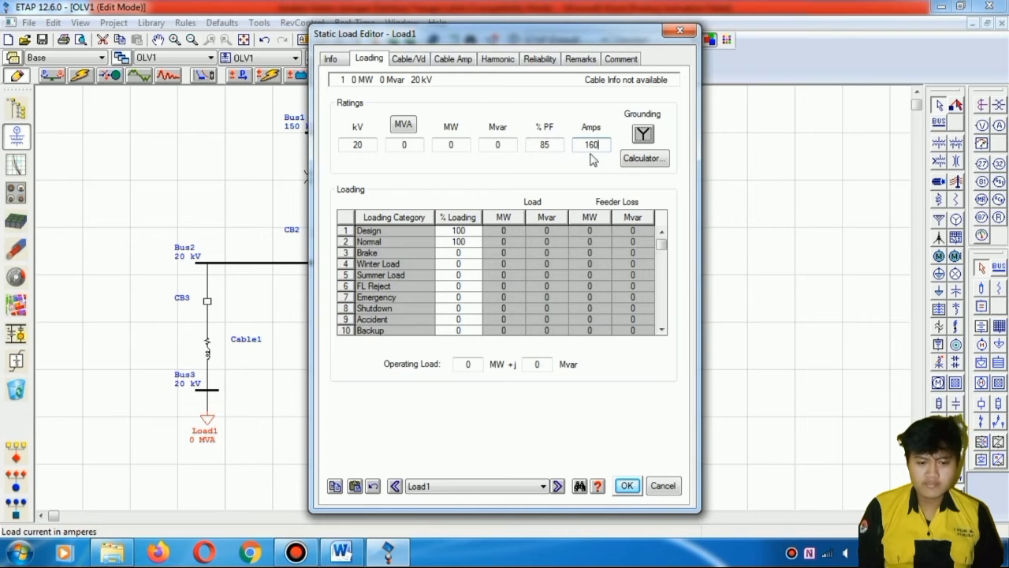
# Step: Substitute the Power Calculator's values into Load1's ratings and apply the load data
pyautogui.click(659, 160)
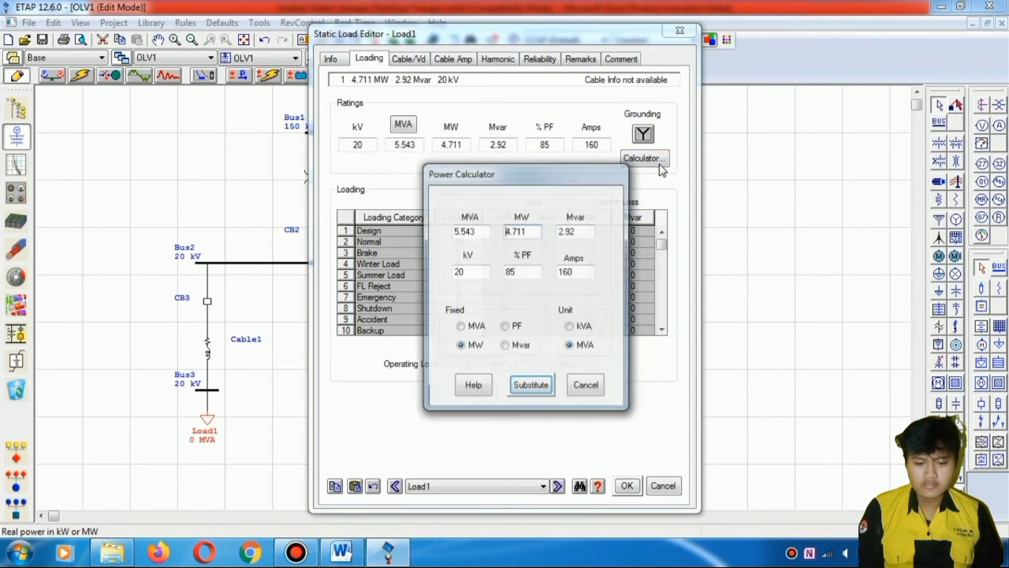
pyautogui.click(534, 388)
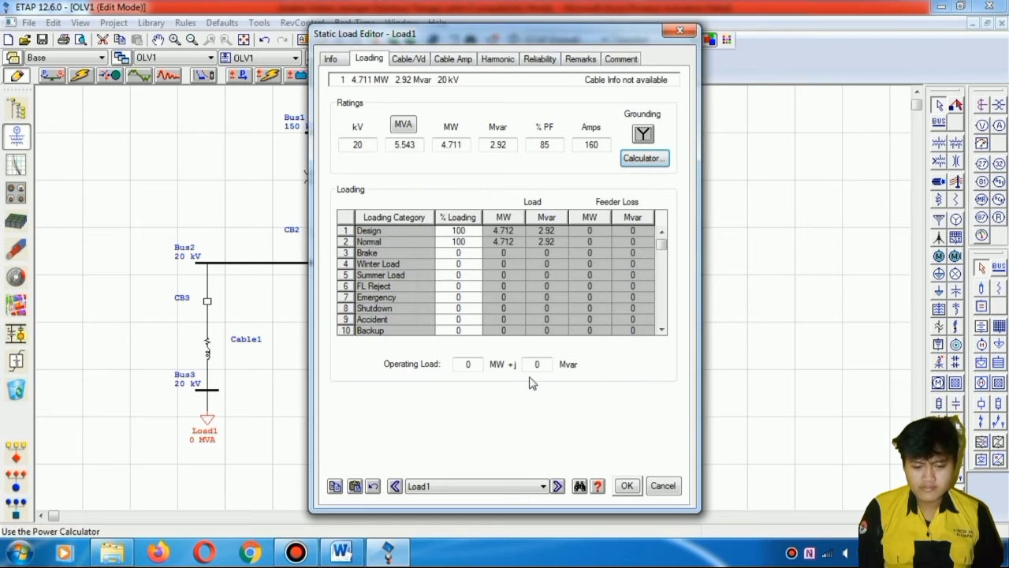
pyautogui.click(627, 486)
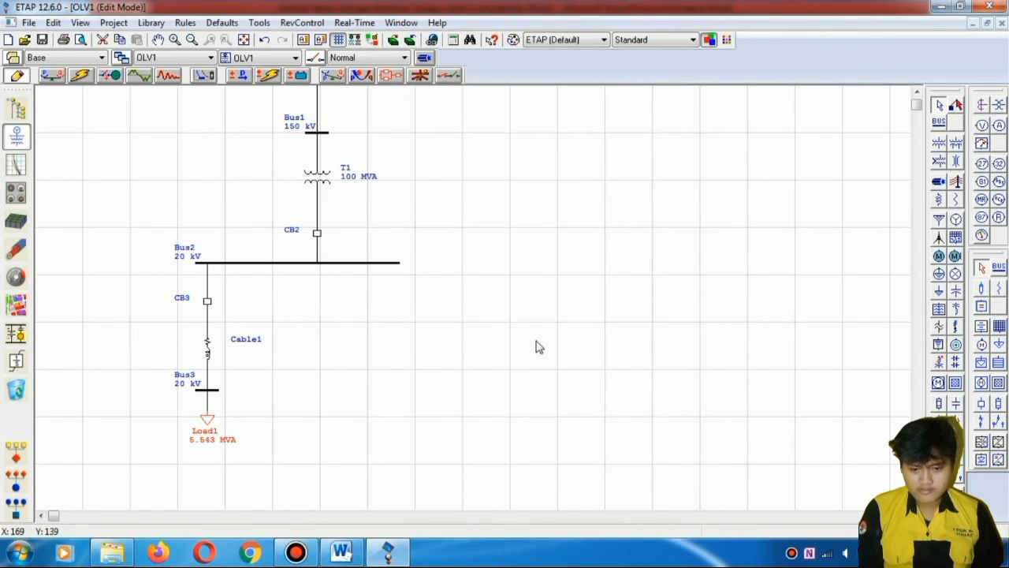
# Step: Check the result tables in the Menganalisis section of the Word document and return to ETAP
pyautogui.scroll(1, 684, 124)
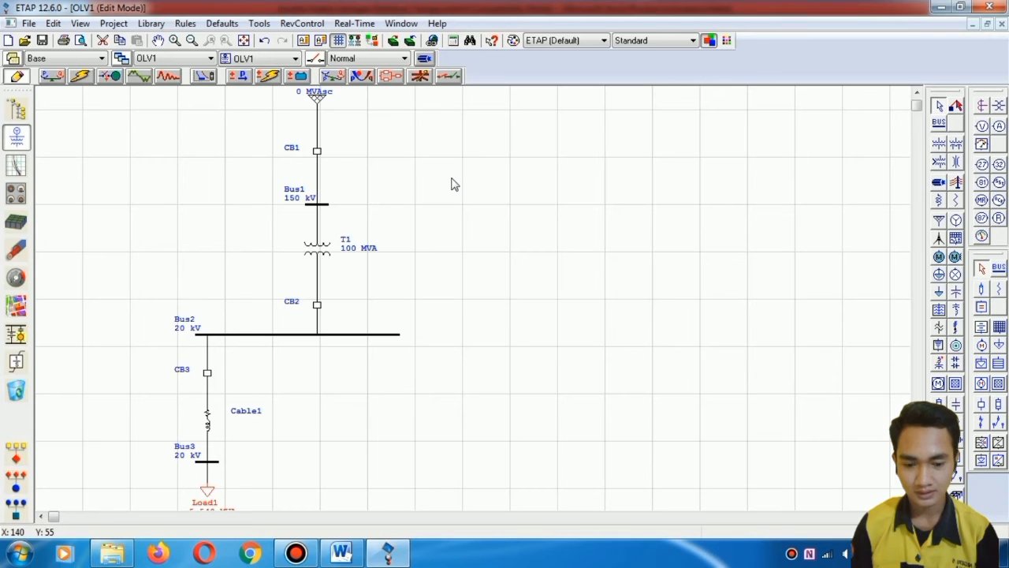
pyautogui.click(341, 554)
pyautogui.scroll(-8, 386, 412)
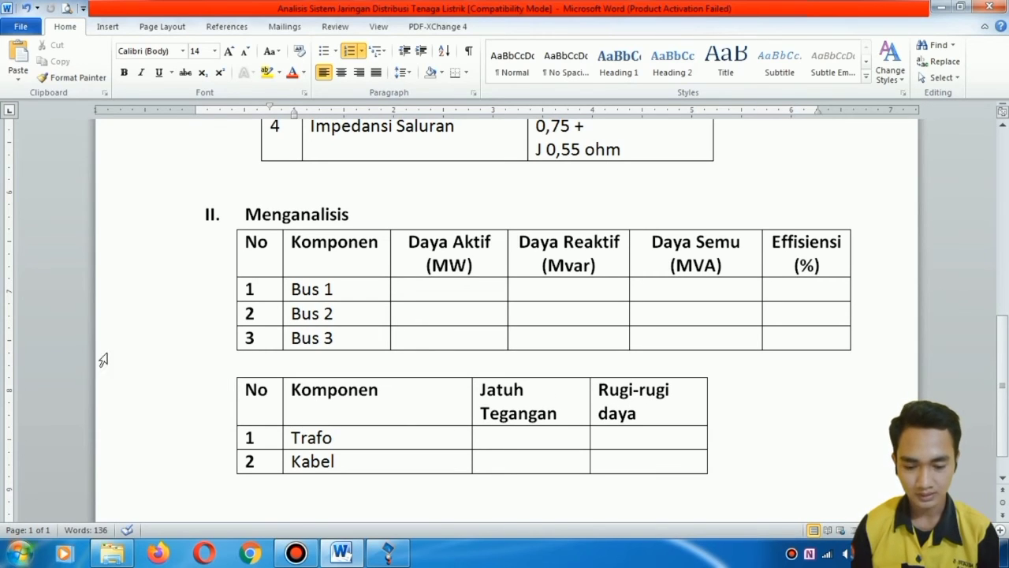
pyautogui.click(388, 553)
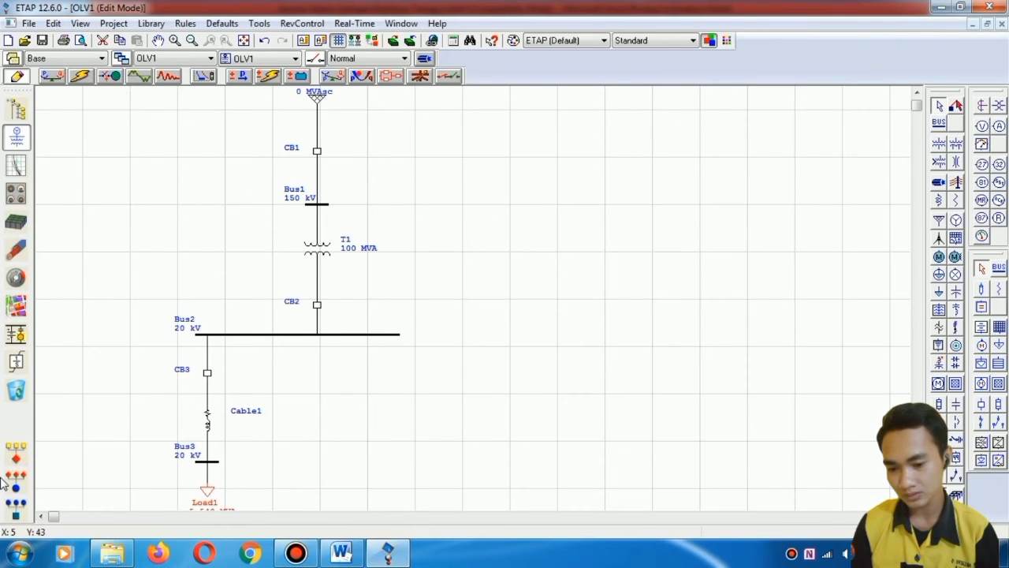
# Step: Accept the LF load flow study case settings and run the load flow analysis with the output report named PRAKTIKUM3
pyautogui.click(49, 78)
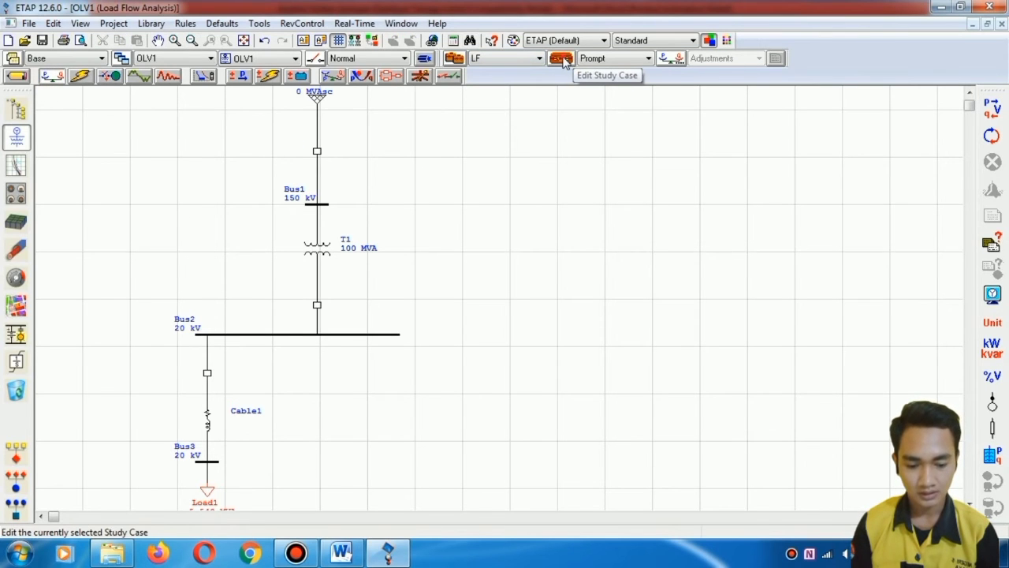
pyautogui.click(561, 58)
pyautogui.click(593, 447)
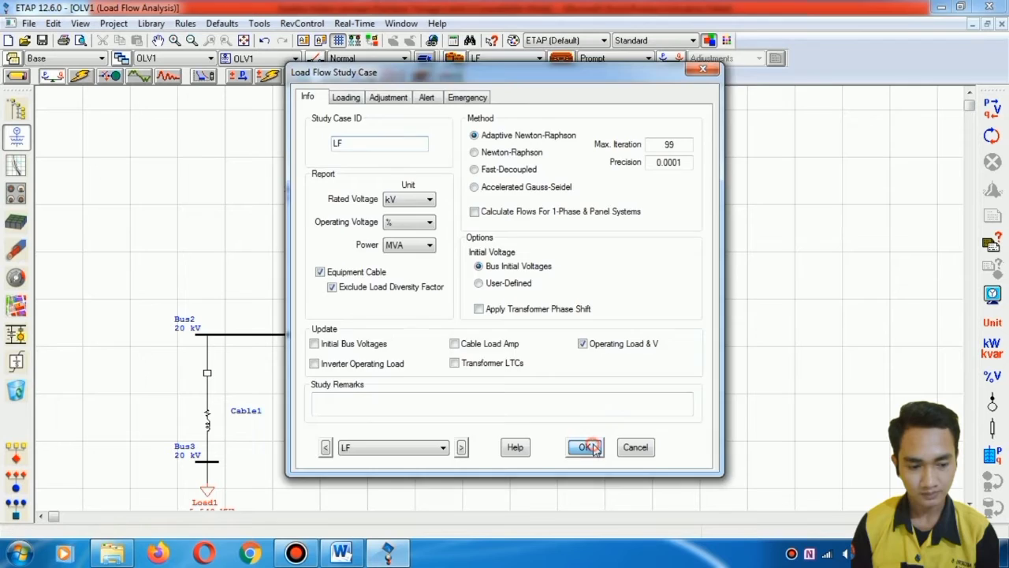
pyautogui.click(1002, 112)
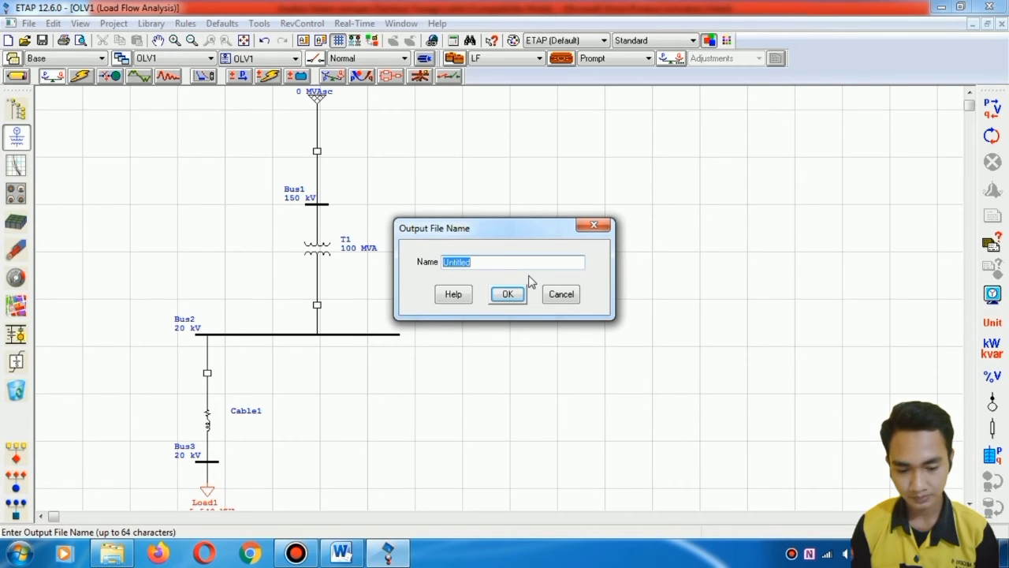
pyautogui.write('PRAKTIKUM3')
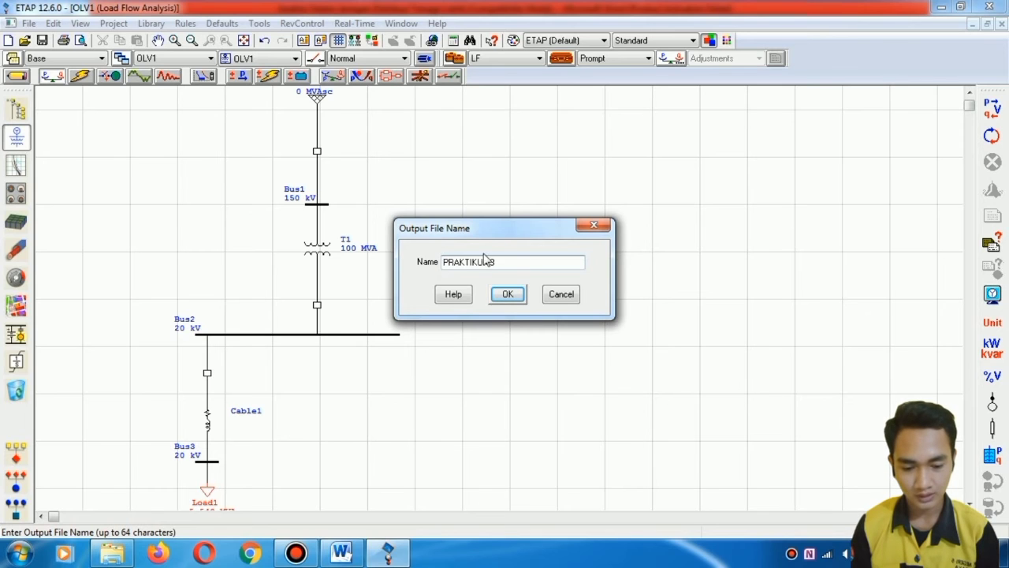
pyautogui.click(509, 295)
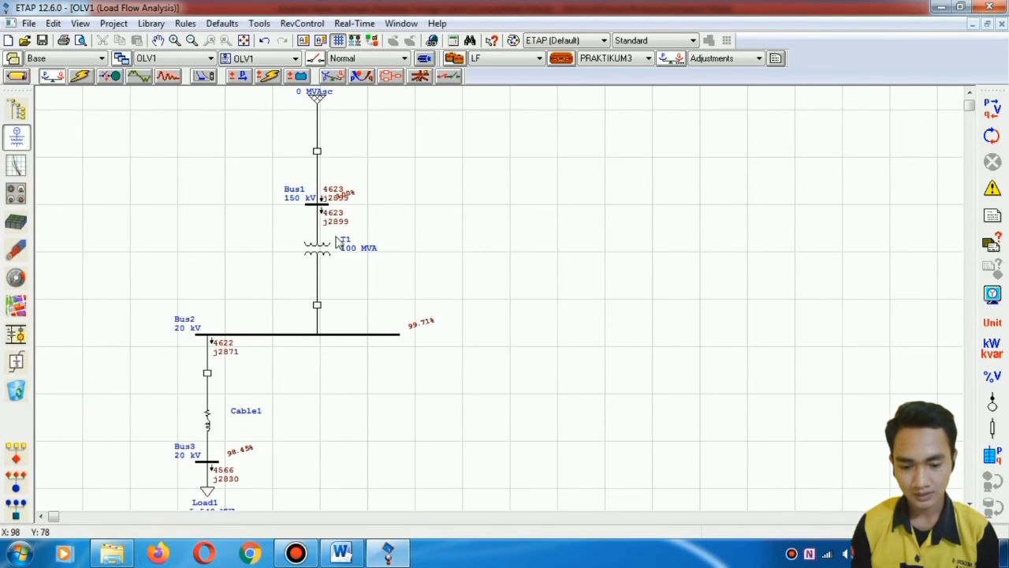
# Step: Show units on the load flow results and move Bus1's voltage percentage label clear of its power values
pyautogui.scroll(1, 335, 224)
pyautogui.moveTo(341, 215); pyautogui.dragTo(363, 212)
pyautogui.click(436, 213)
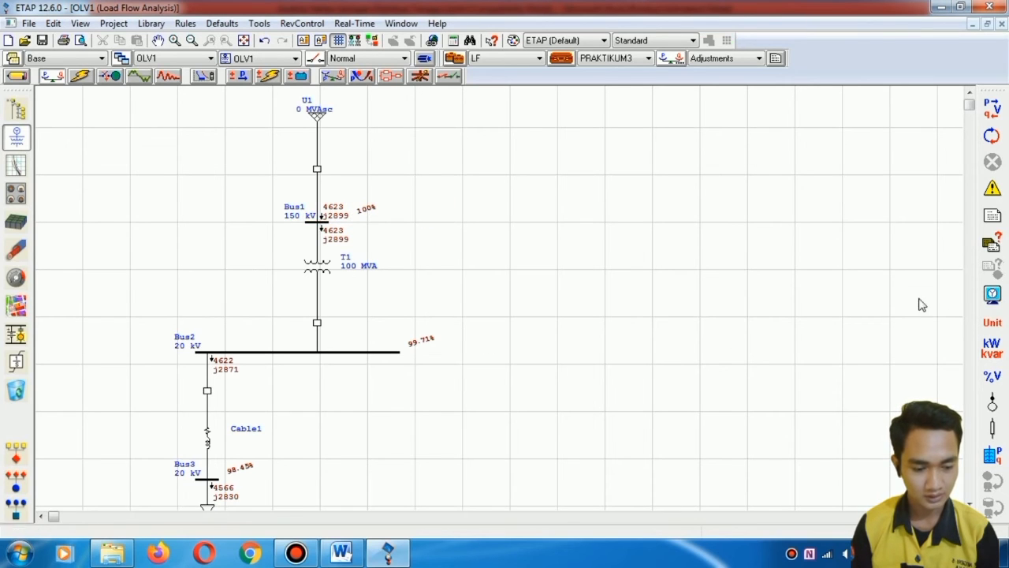
pyautogui.click(994, 326)
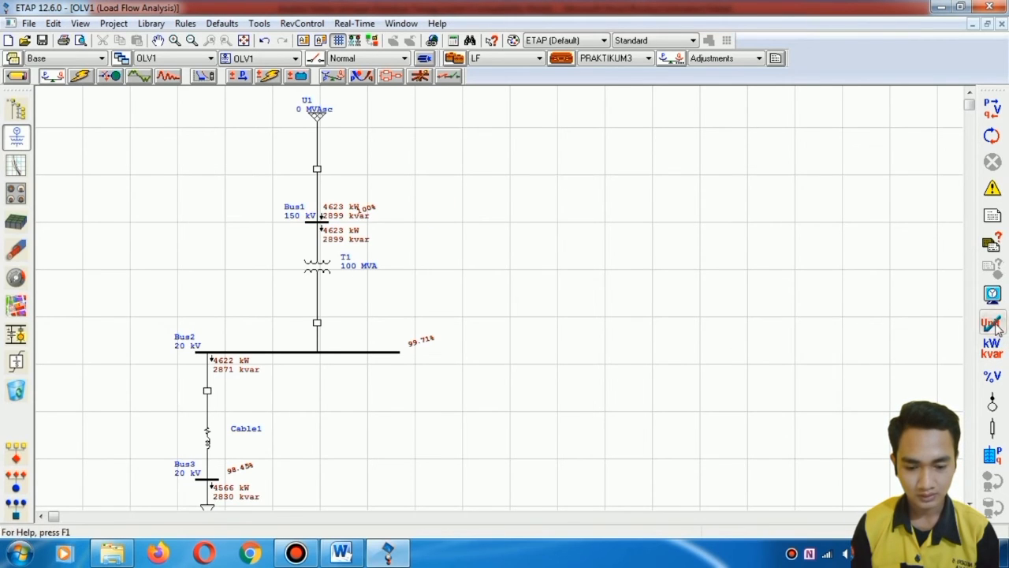
pyautogui.moveTo(368, 211); pyautogui.dragTo(385, 200)
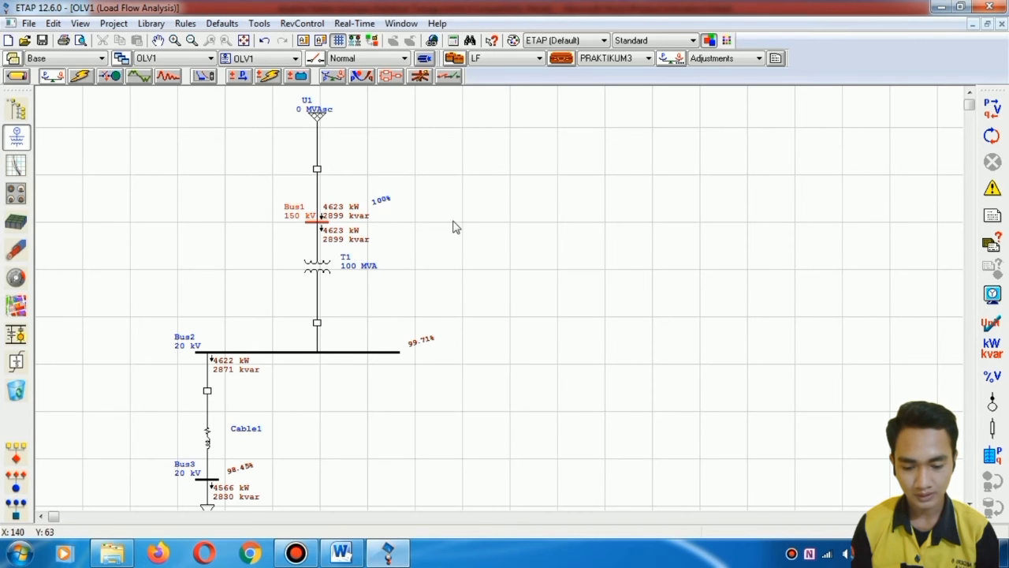
# Step: Check the required quantities in the Word tables and open the Branch Loading and Bus Loading summary reports in the viewer
pyautogui.click(353, 548)
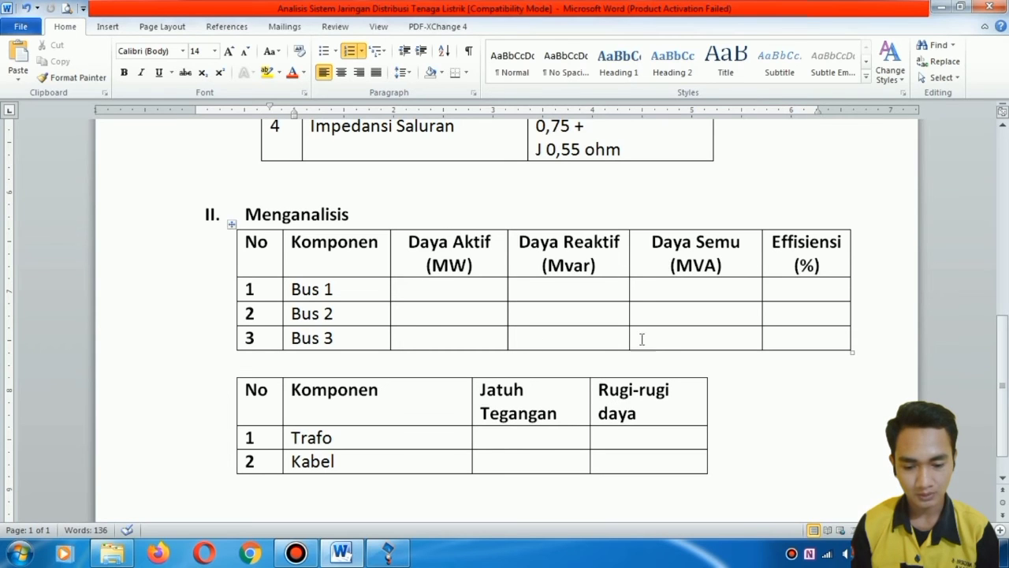
pyautogui.click(387, 552)
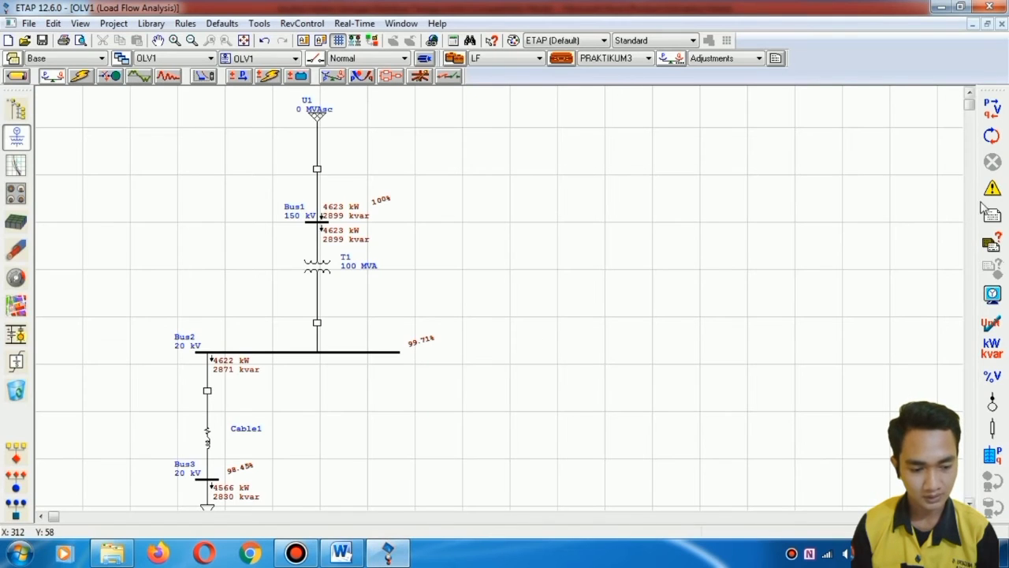
pyautogui.click(997, 222)
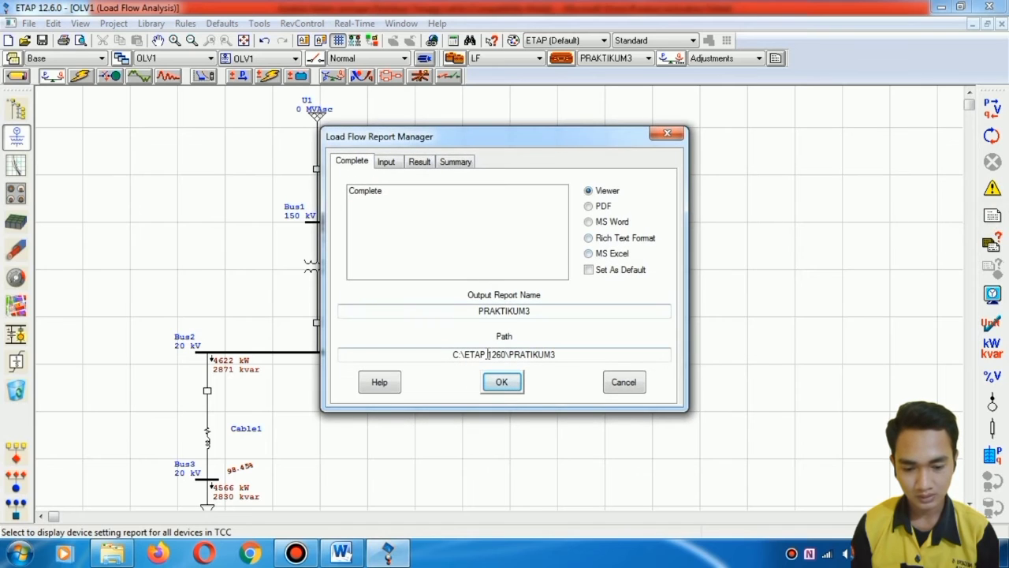
pyautogui.click(455, 162)
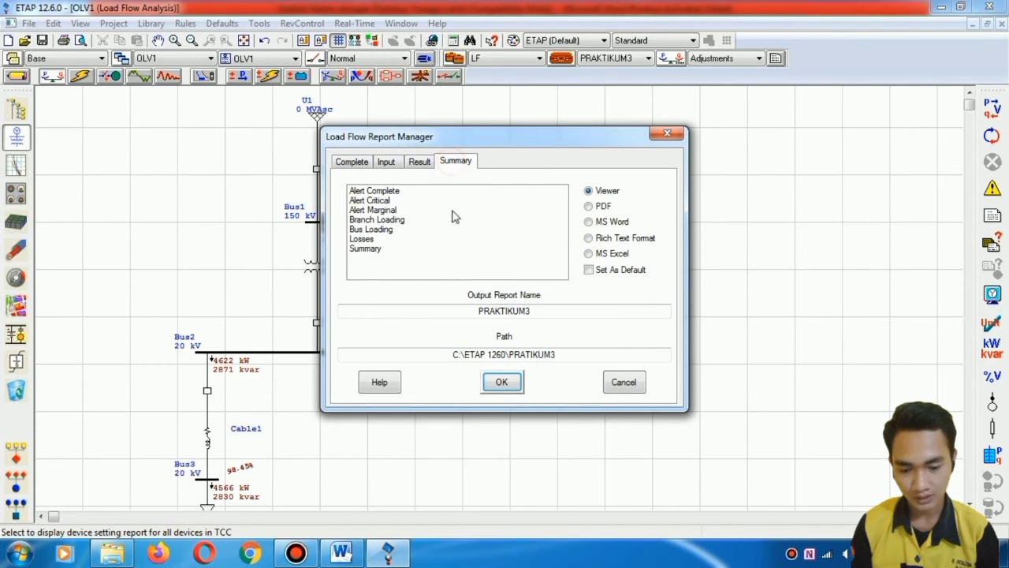
pyautogui.click(373, 221)
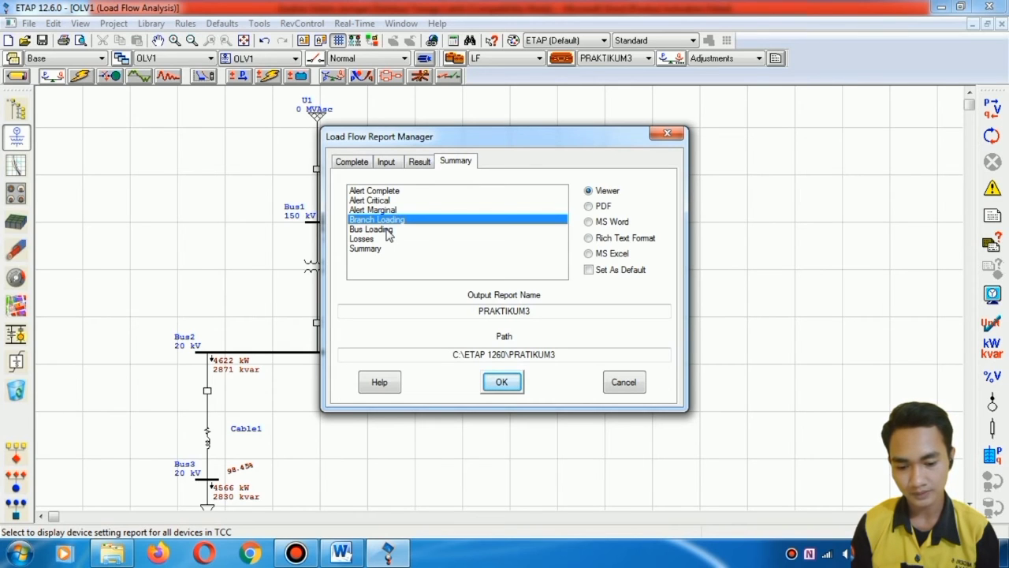
pyautogui.click(386, 230)
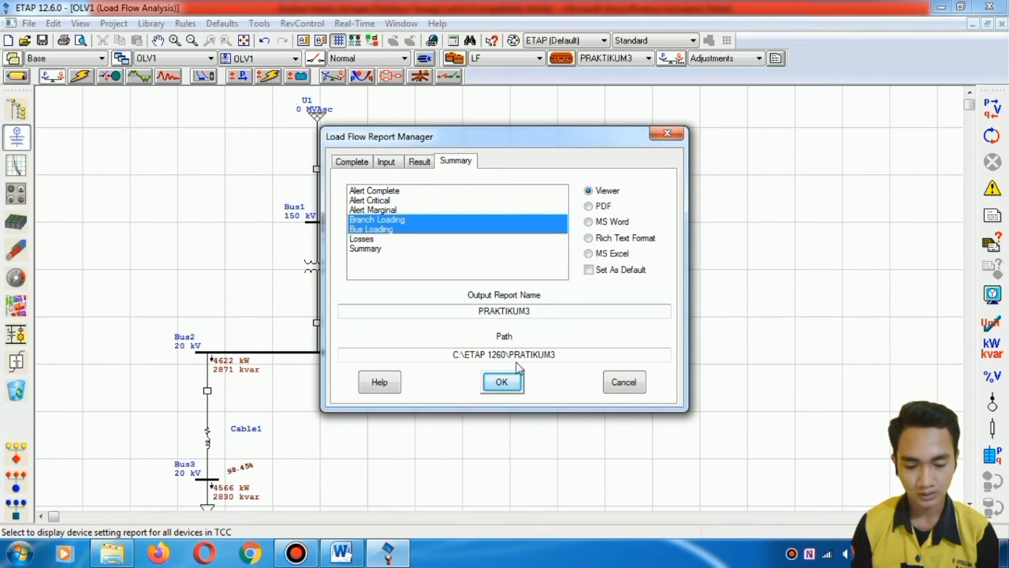
pyautogui.click(505, 383)
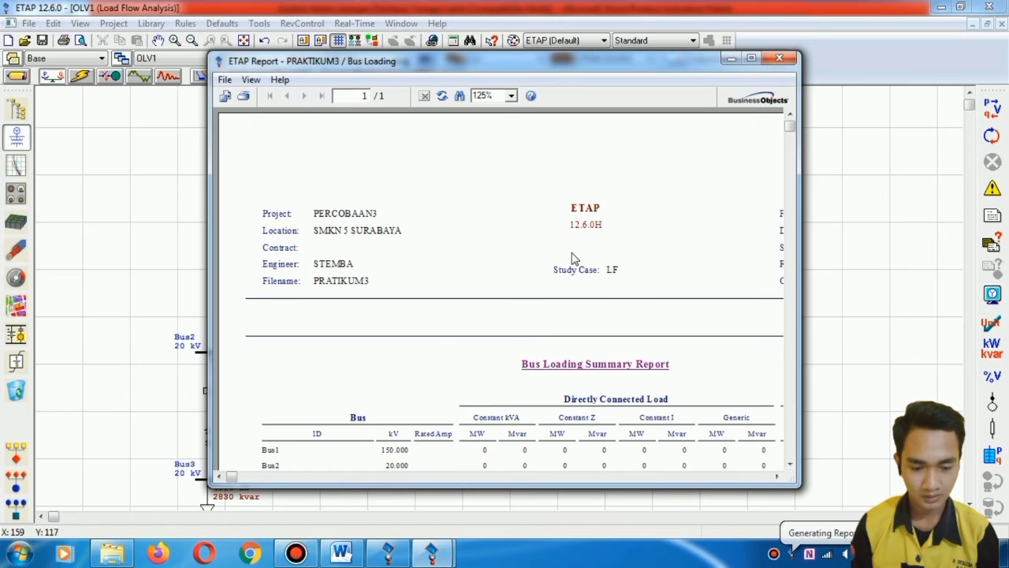
# Step: Examine the Bus Loading summary at 150% zoom for the directly connected load of each bus
pyautogui.moveTo(789, 133); pyautogui.dragTo(662, 224)
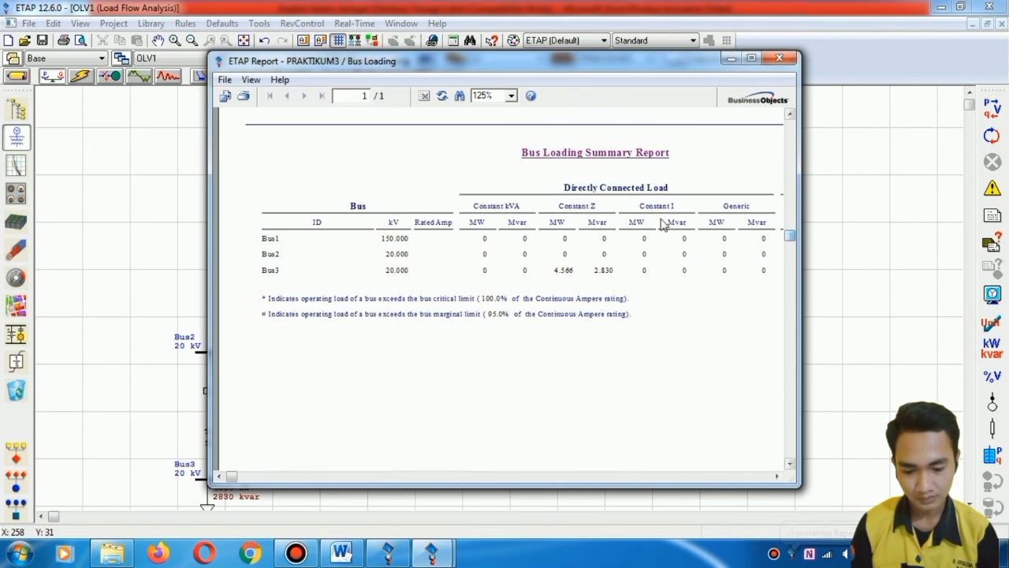
pyautogui.moveTo(231, 477); pyautogui.dragTo(390, 489)
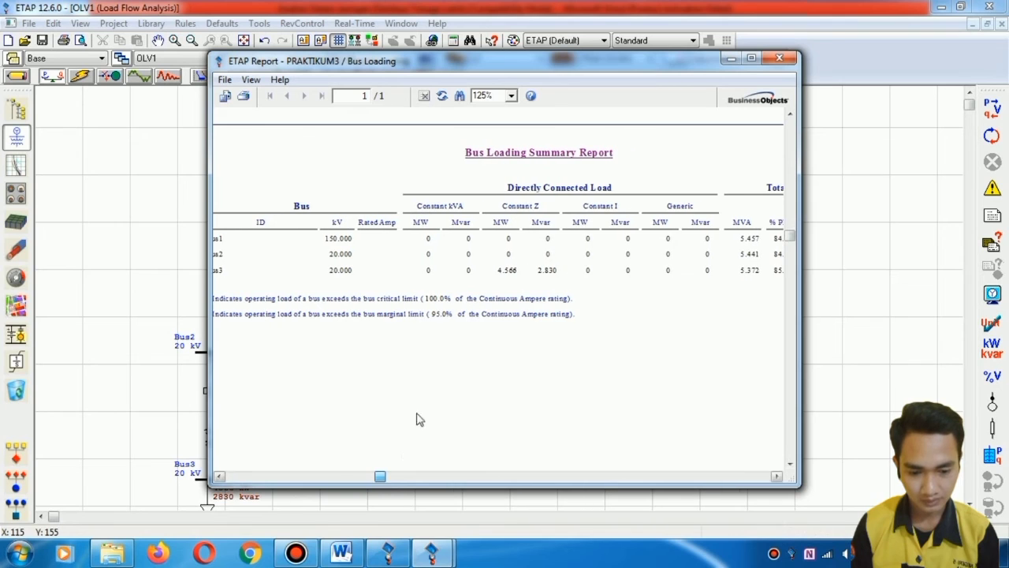
pyautogui.click(511, 96)
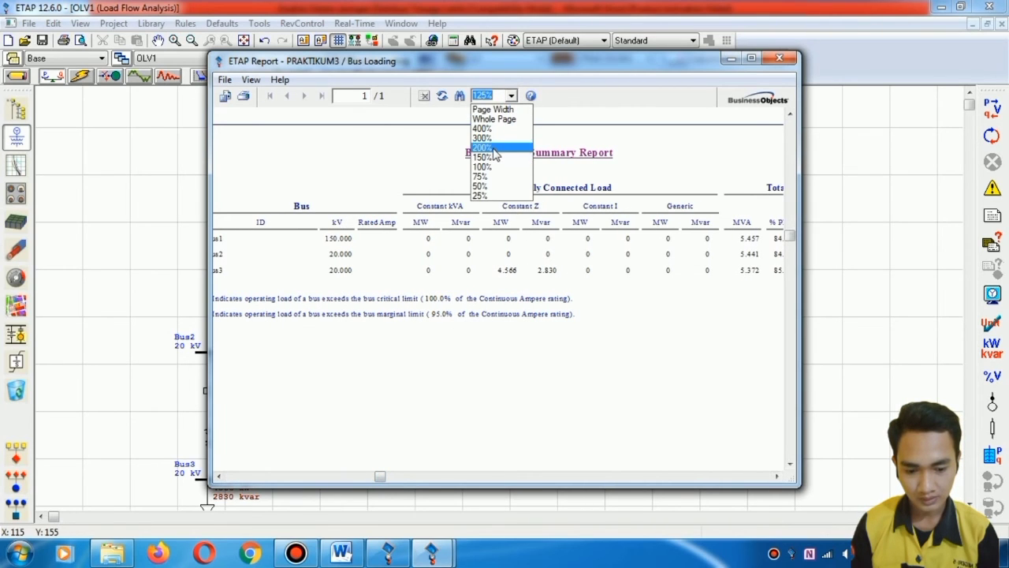
pyautogui.click(497, 167)
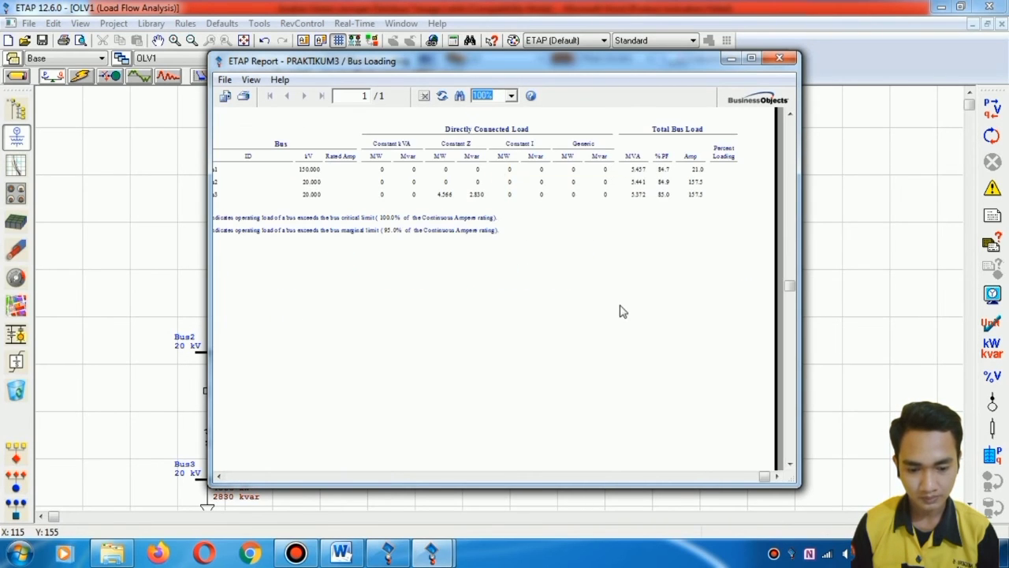
pyautogui.click(511, 95)
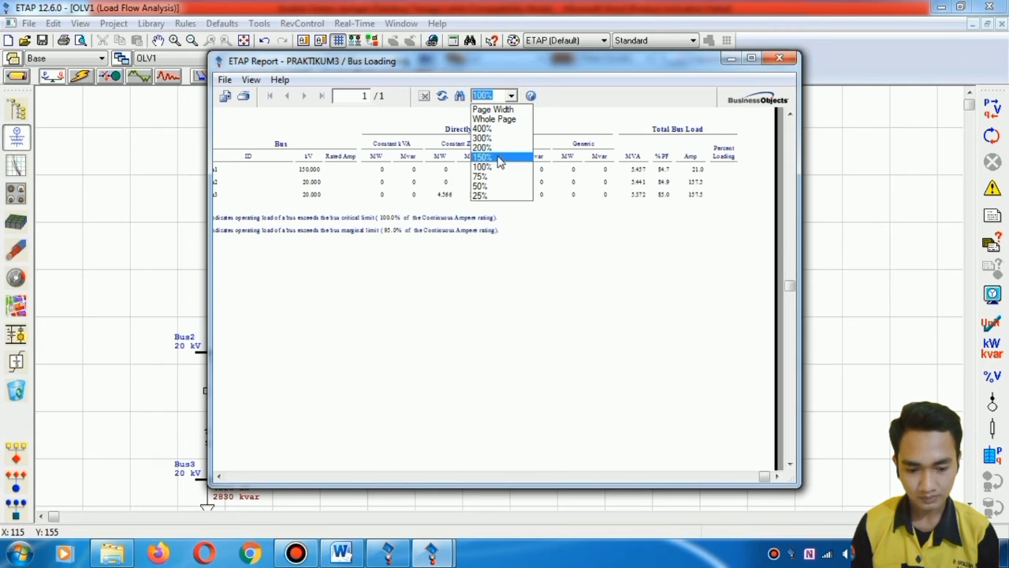
pyautogui.click(498, 158)
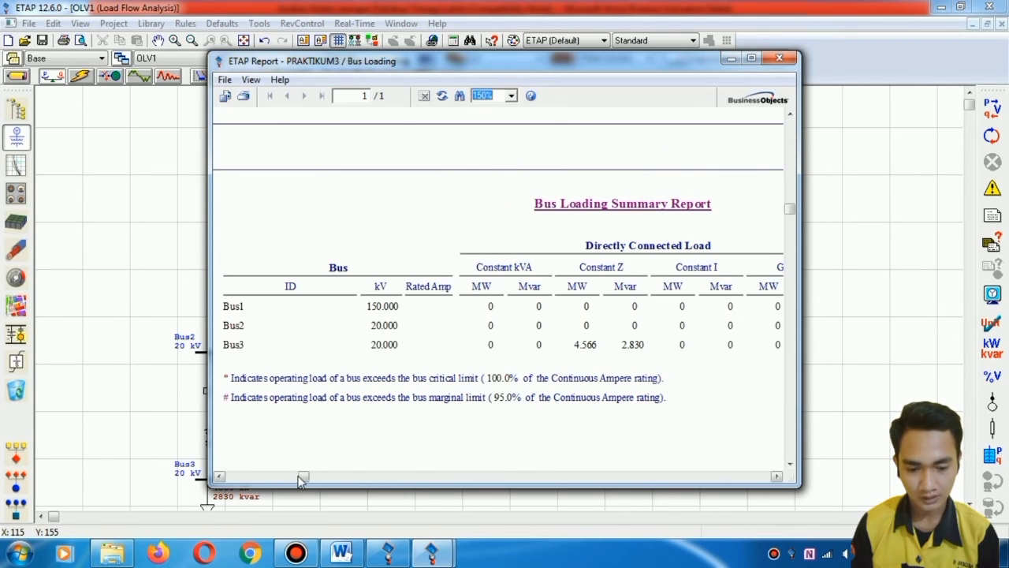
pyautogui.moveTo(303, 479)
pyautogui.mouseDown()
pyautogui.moveTo(665, 488)
pyautogui.moveTo(286, 487)
pyautogui.mouseUp()
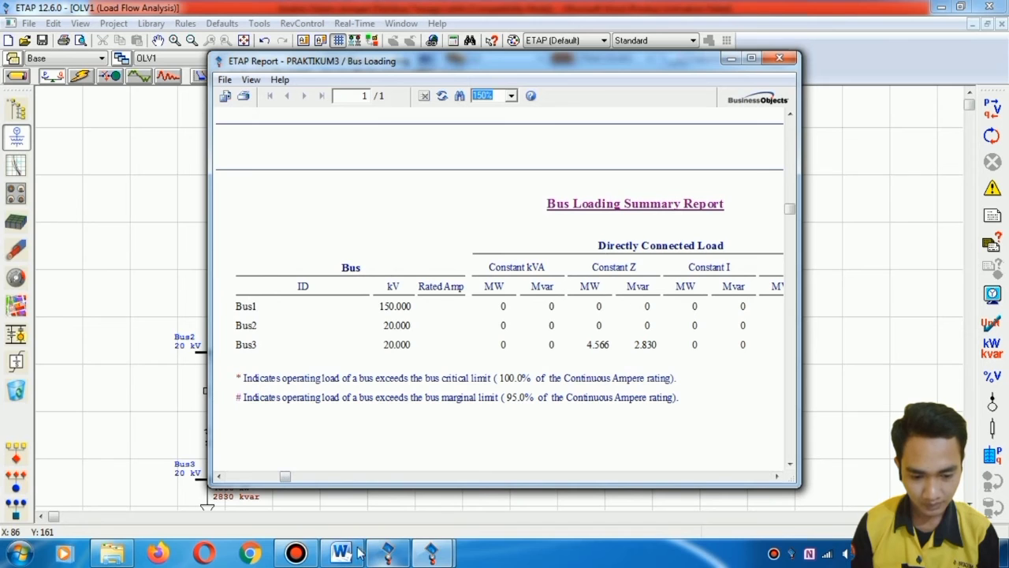
# Step: Arrange the Word document and the Bus Loading report window side by side
pyautogui.moveTo(358, 552)
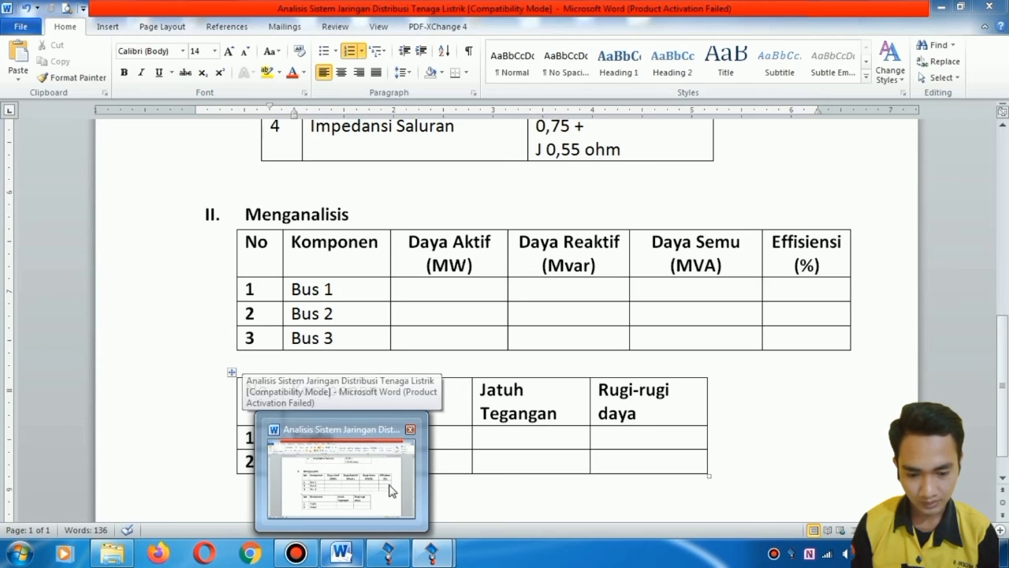
pyautogui.click(392, 490)
pyautogui.click(961, 7)
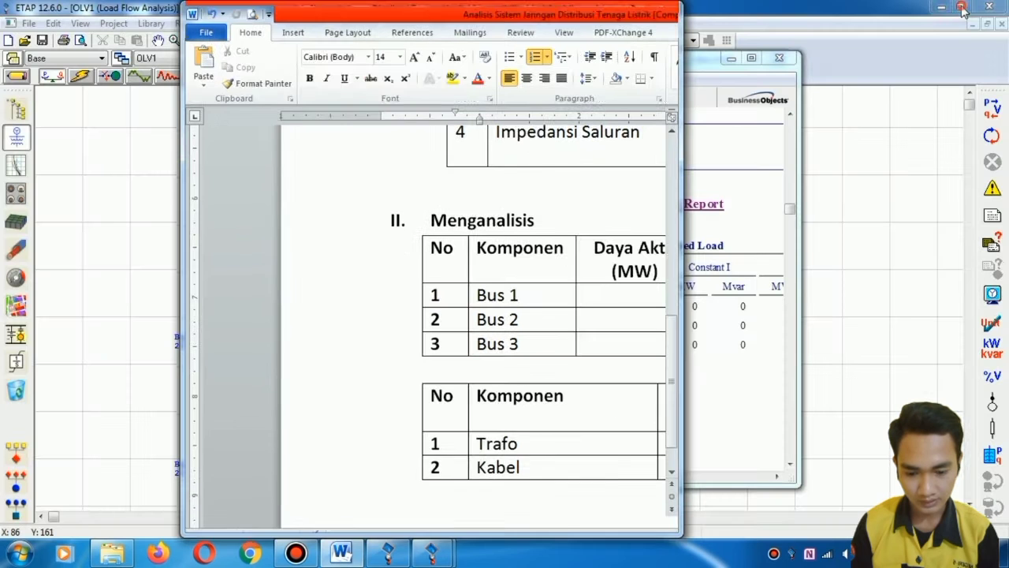
pyautogui.moveTo(564, 16); pyautogui.dragTo(381, 22)
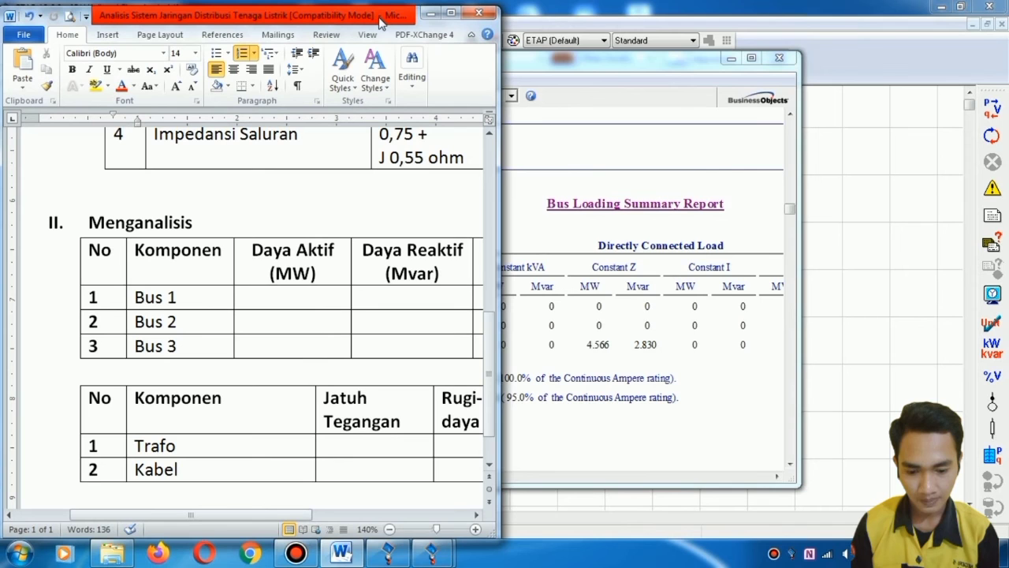
pyautogui.moveTo(823, 55); pyautogui.dragTo(809, 51)
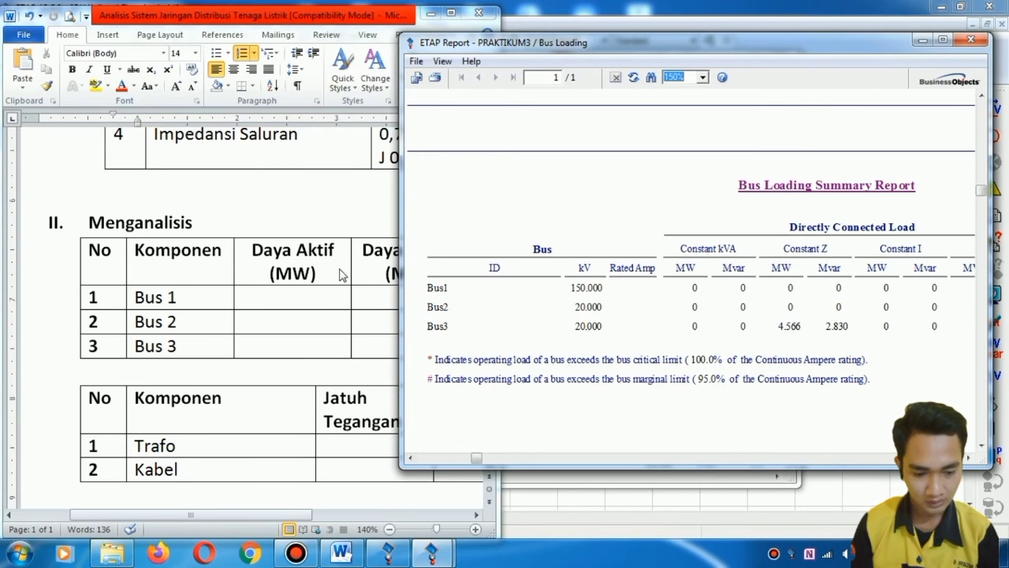
# Step: Fill the Daya Aktif (MW) column with 0 for Bus 1, 0 for Bus 2 and 4566 for Bus 3
pyautogui.click(320, 297)
pyautogui.write('0')
pyautogui.press('Down')
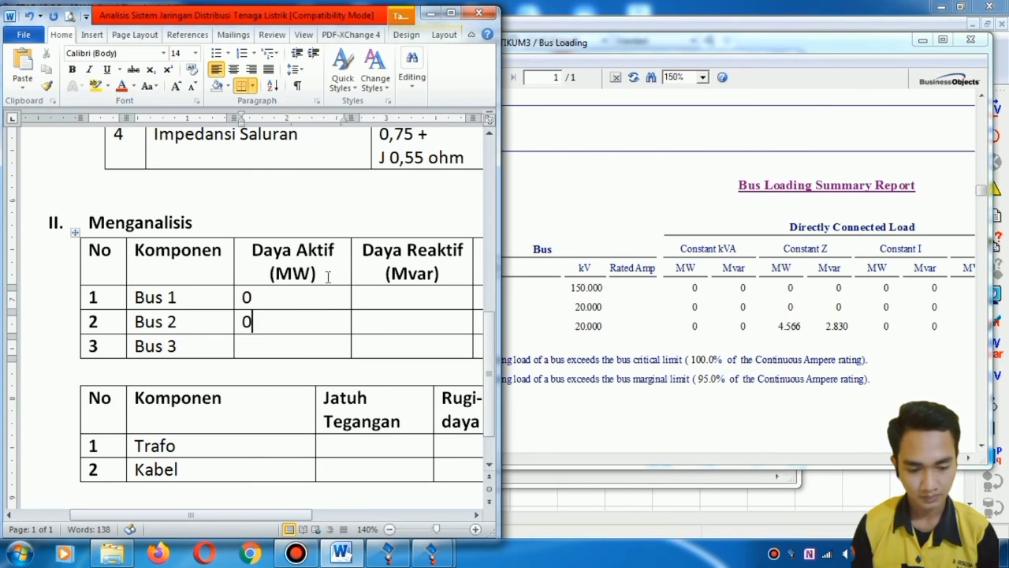
pyautogui.click(784, 315)
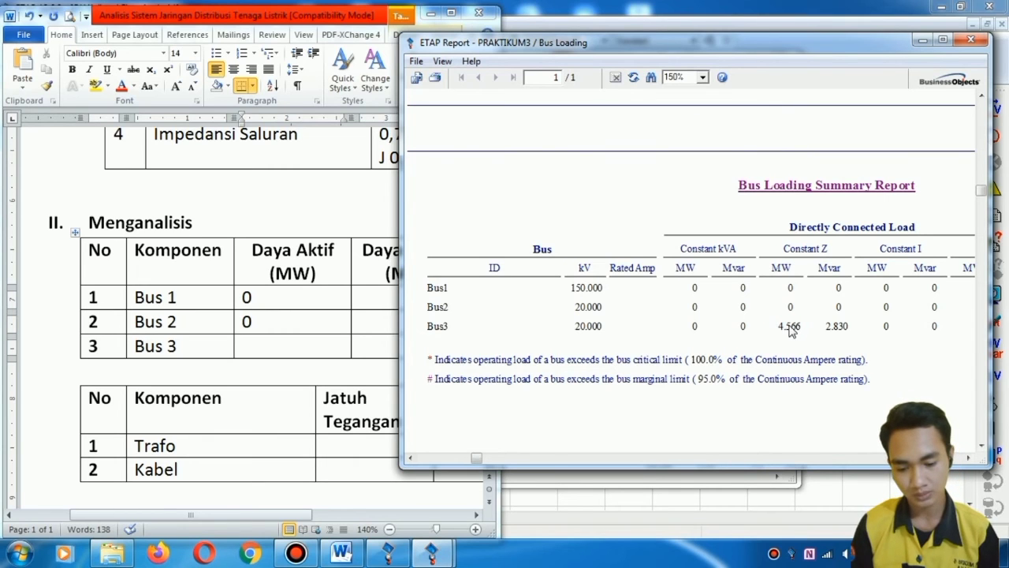
pyautogui.click(272, 356)
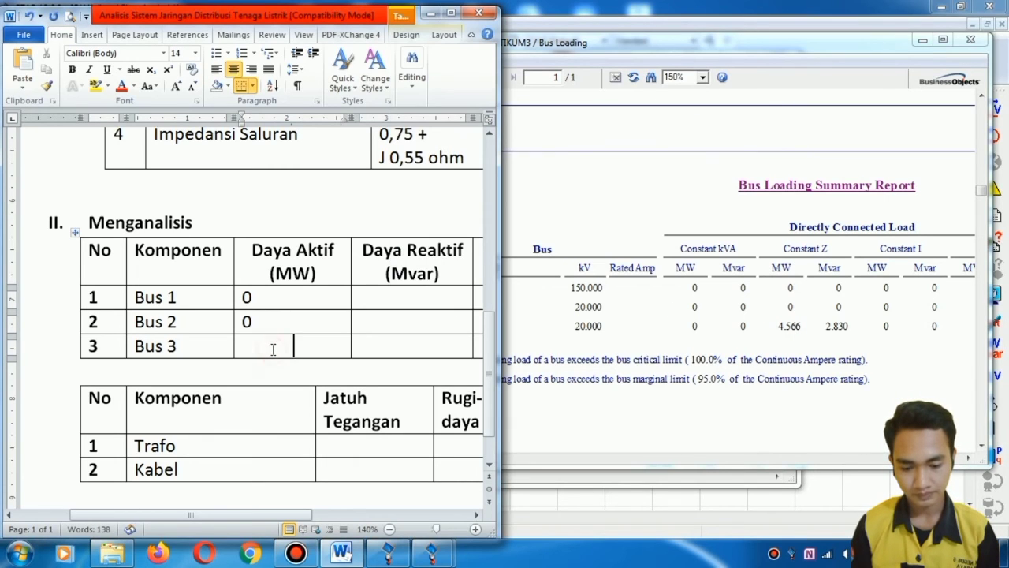
pyautogui.write('4566')
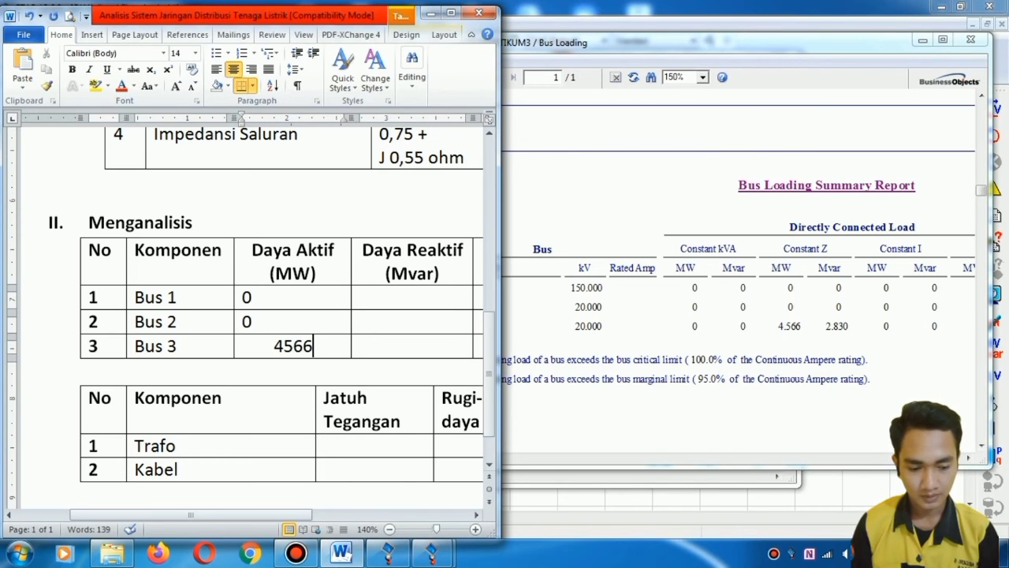
# Step: Left-align the Daya Aktif value of Bus 3 and the three empty bus cells in the Daya Reaktif column
pyautogui.click(382, 294)
pyautogui.moveTo(321, 345); pyautogui.dragTo(265, 344)
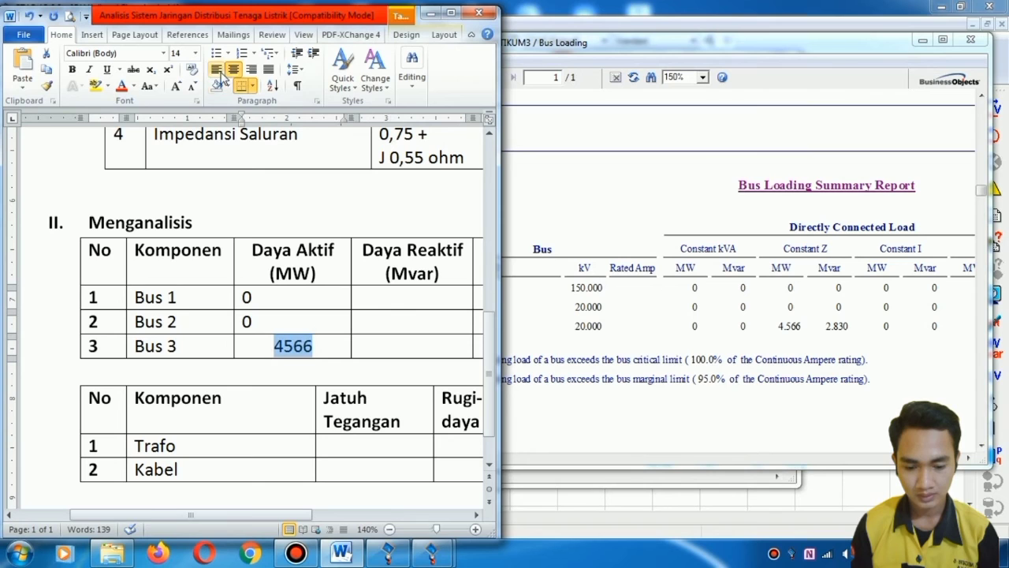
pyautogui.hotkey('ctrl', 'l')
pyautogui.moveTo(362, 304); pyautogui.dragTo(376, 351)
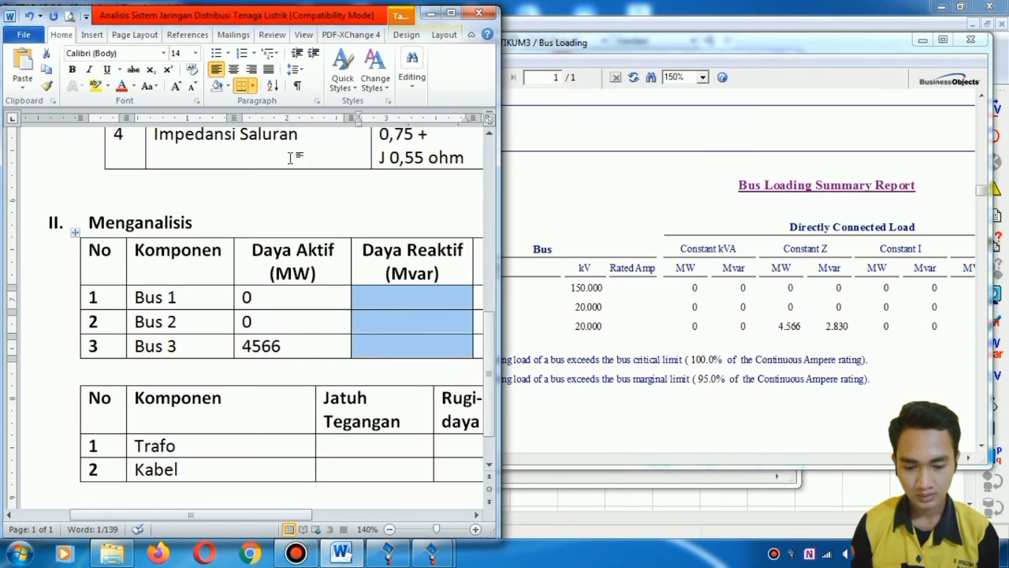
# Step: Fill the Daya Reaktif (Mvar) column with 0 for Bus 1, 0 for Bus 2 and 2830 for Bus 3
pyautogui.click(389, 299)
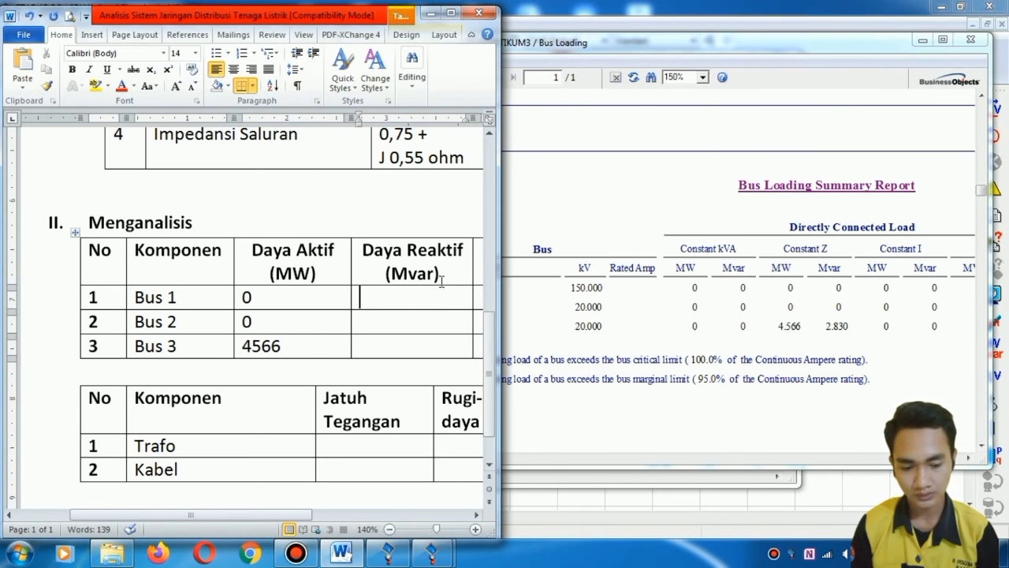
pyautogui.click(828, 308)
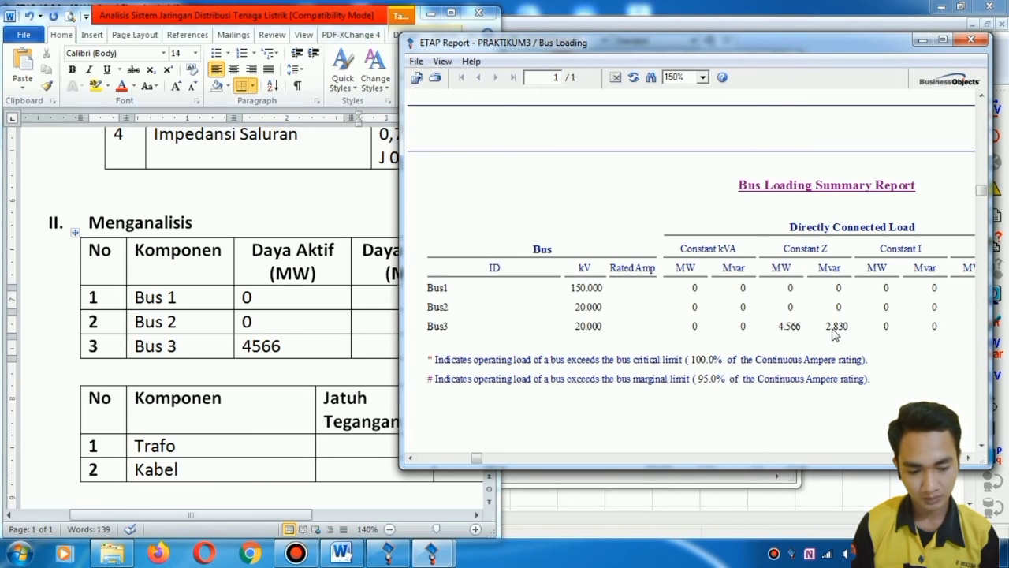
pyautogui.click(378, 295)
pyautogui.write('0')
pyautogui.press('Down')
pyautogui.write('0')
pyautogui.press('Down')
pyautogui.write('2830')
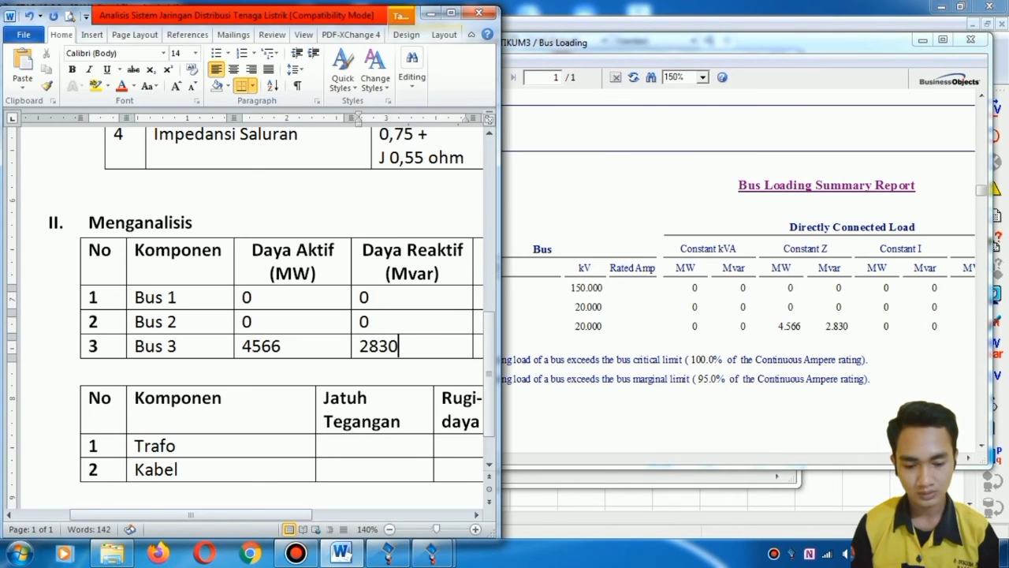
# Step: Enter 5457 as the Daya Semu (MVA) of Bus 1, taken from the report's Total Bus Load section
pyautogui.click(608, 280)
pyautogui.moveTo(477, 464); pyautogui.dragTo(831, 455)
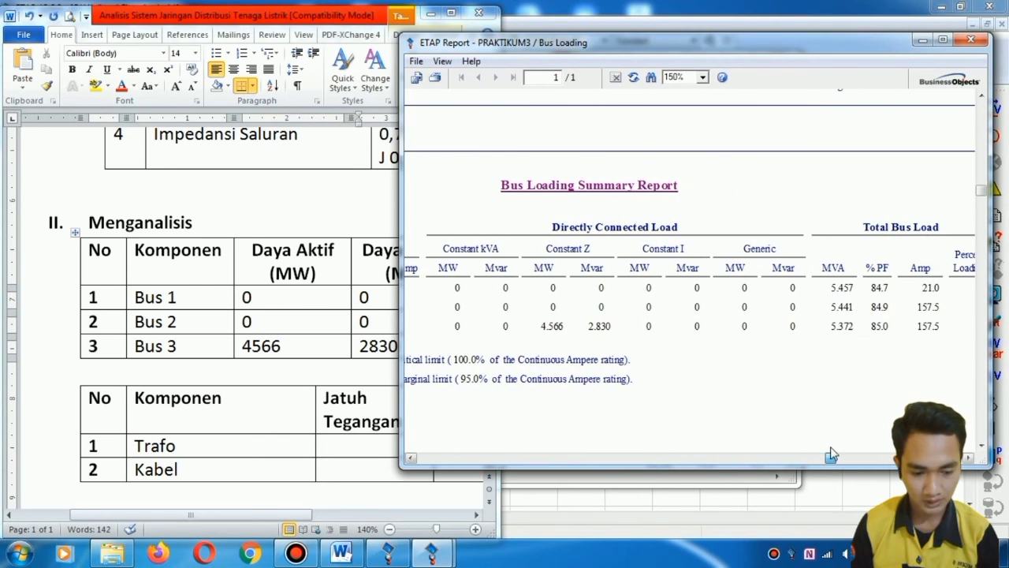
pyautogui.click(325, 305)
pyautogui.moveTo(135, 517); pyautogui.dragTo(292, 521)
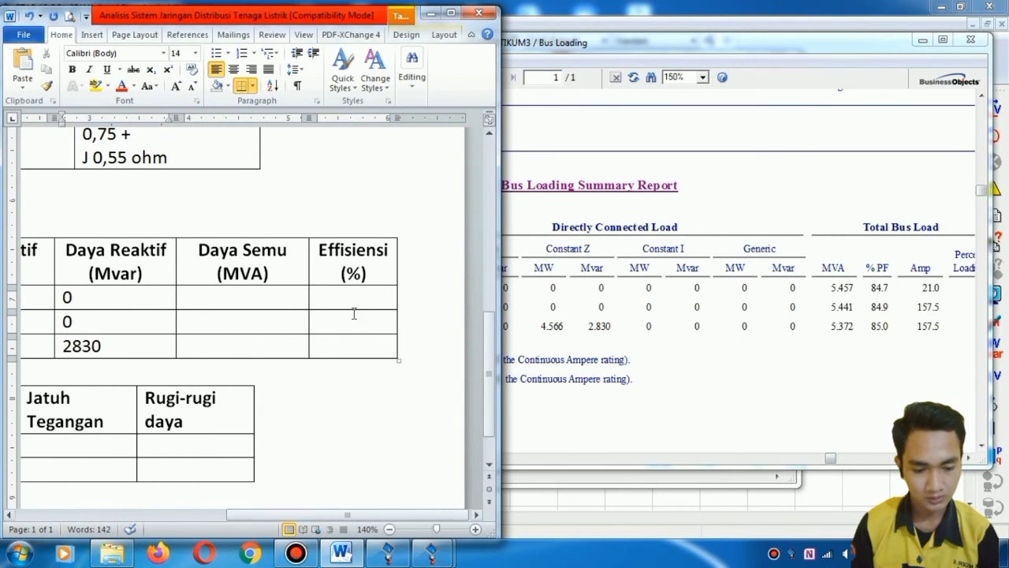
pyautogui.click(873, 280)
pyautogui.click(707, 430)
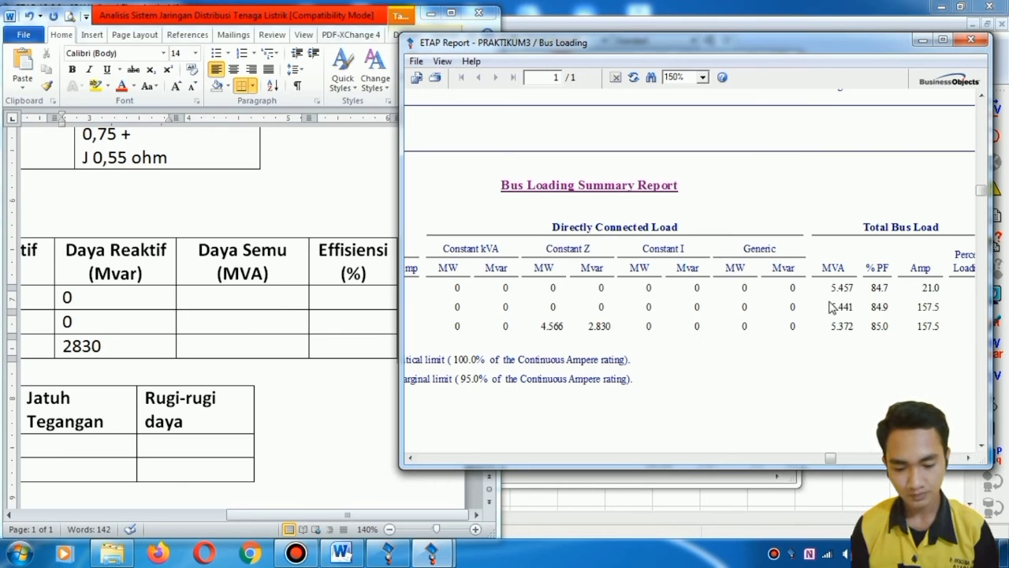
pyautogui.click(227, 294)
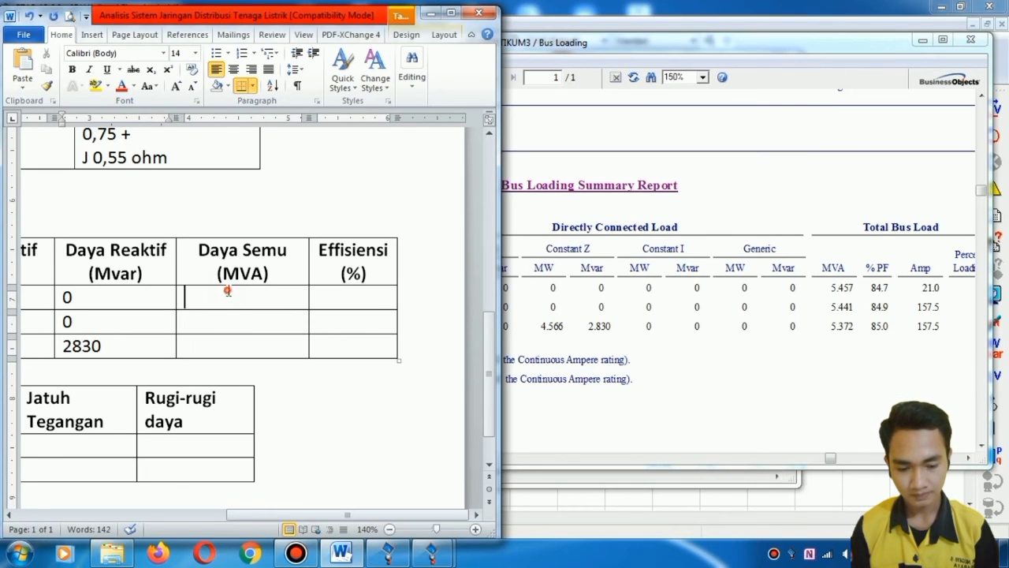
pyautogui.write('5458')
pyautogui.press('BackSpace')
pyautogui.write('7')
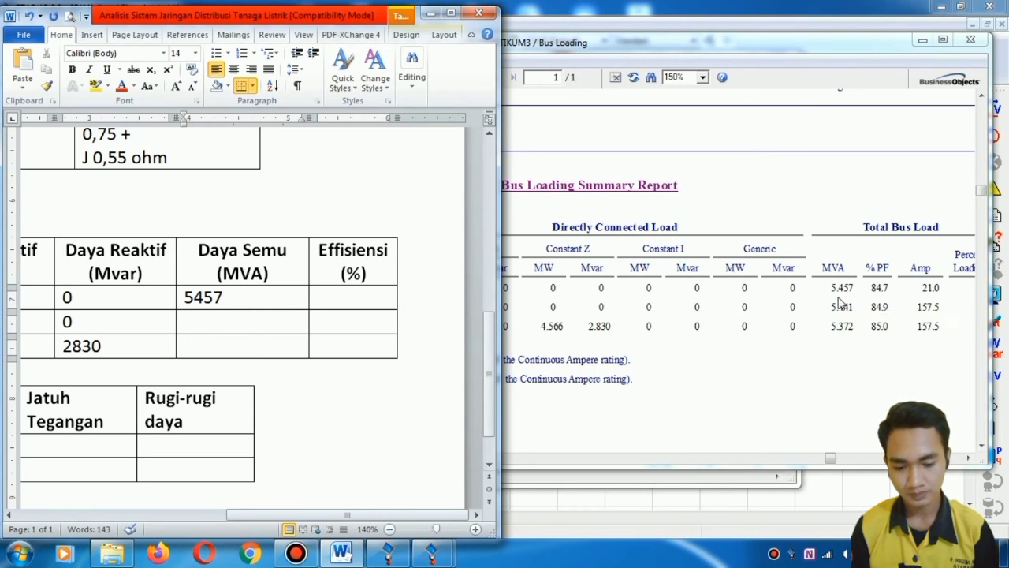
# Step: Enter 5441 for Bus 2 and 5372 for Bus 3 in the Daya Semu (MVA) column
pyautogui.click(253, 323)
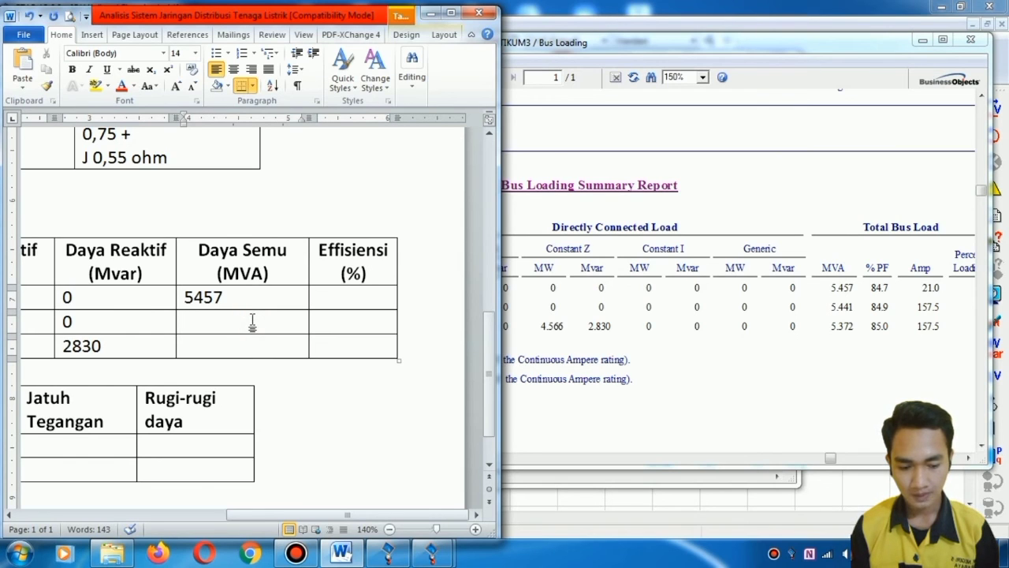
pyautogui.write('5441')
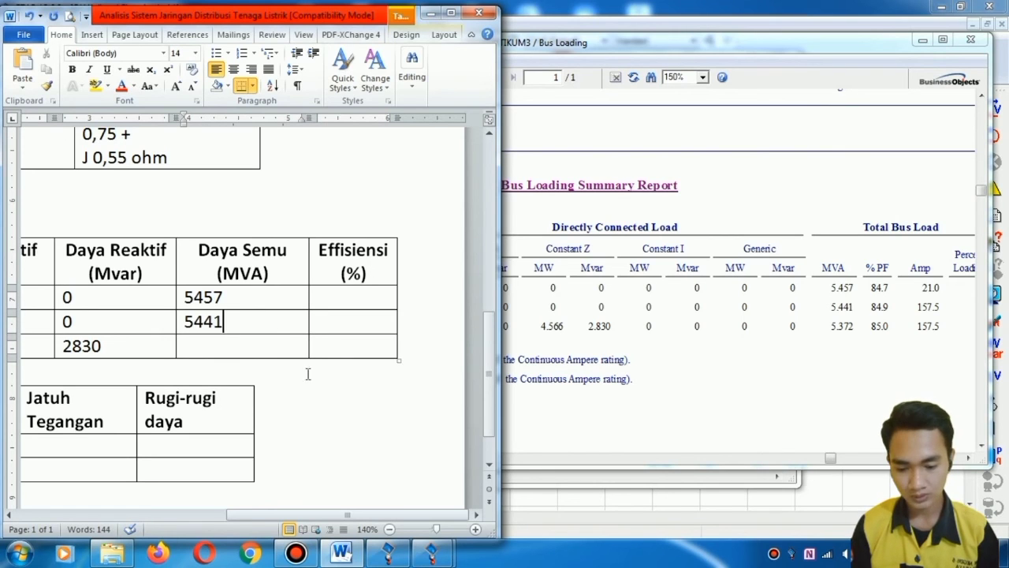
pyautogui.click(244, 345)
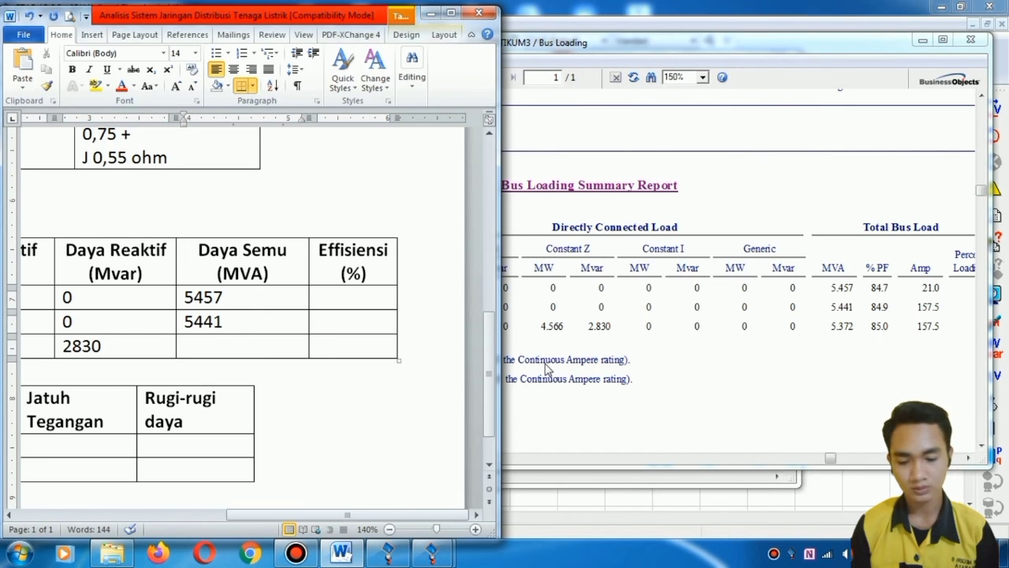
pyautogui.write('5372')
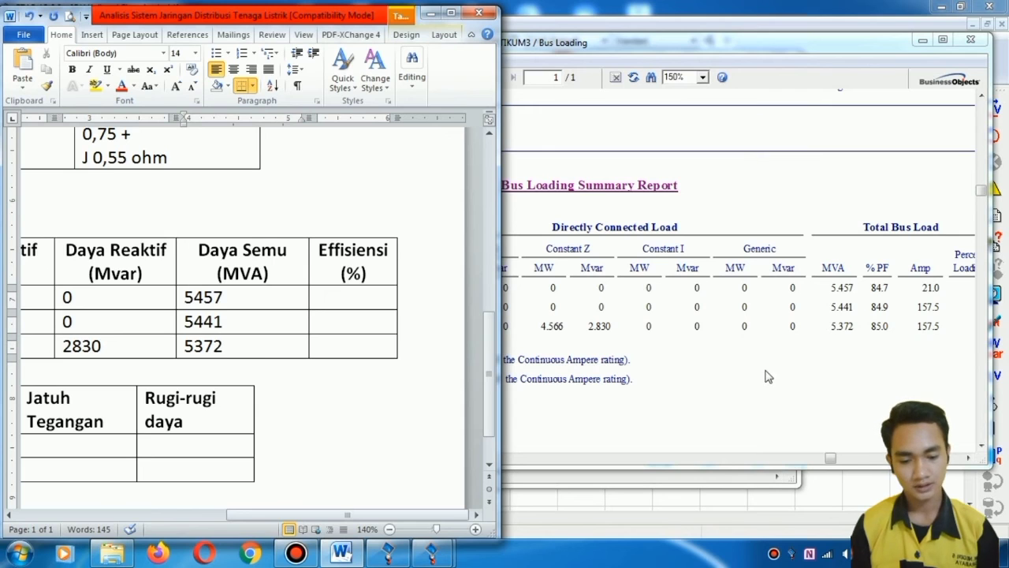
# Step: Clear away the Bus Loading and Branch Loading report windows and bring ETAP's one-line diagram to the front
pyautogui.click(664, 461)
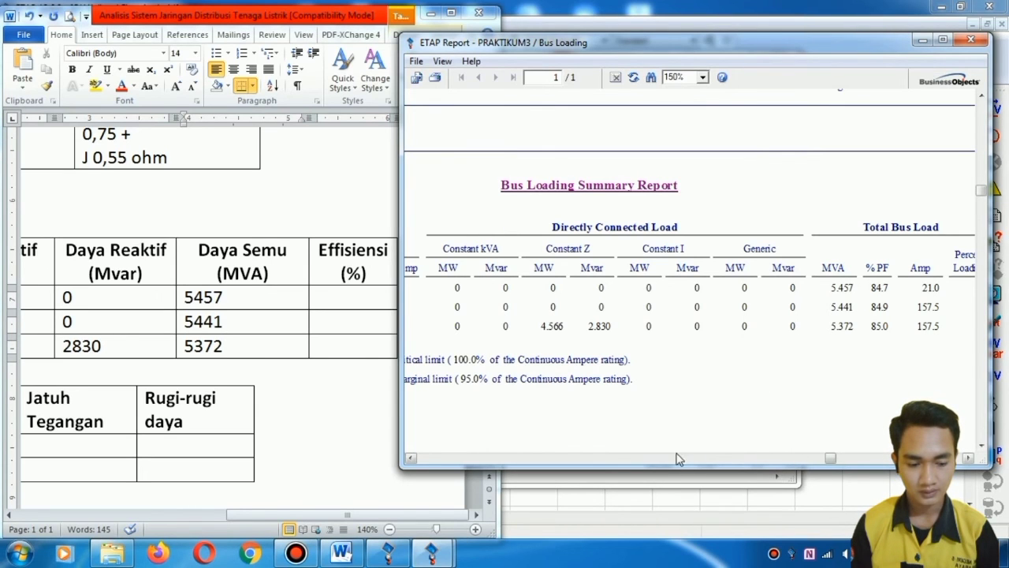
pyautogui.moveTo(831, 463); pyautogui.dragTo(712, 457)
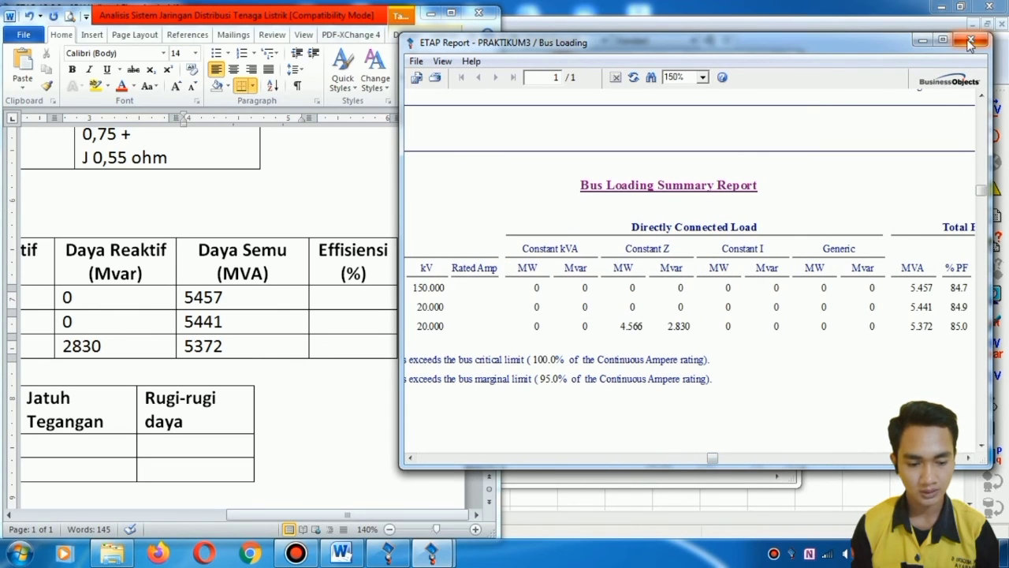
pyautogui.click(970, 41)
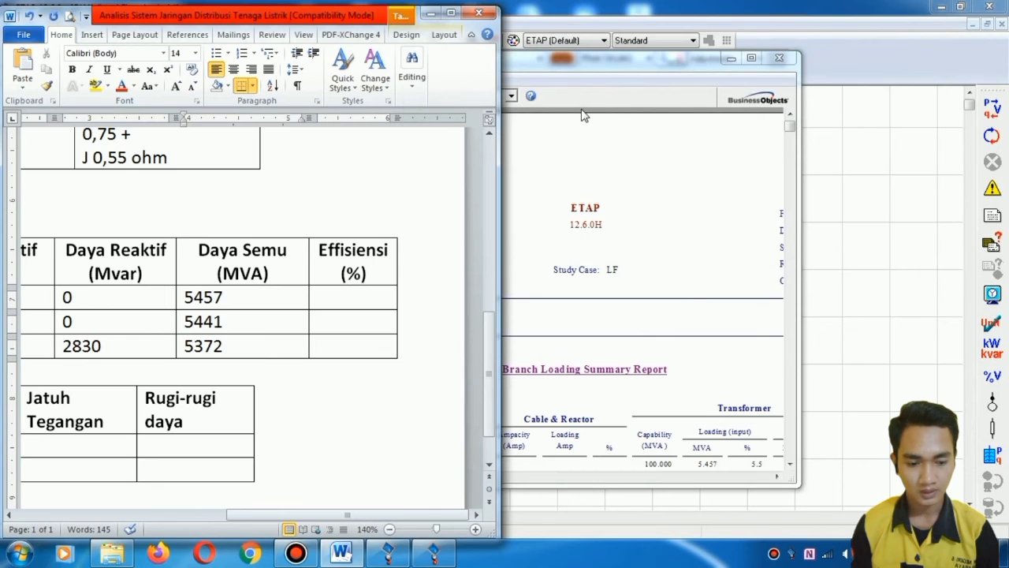
pyautogui.click(780, 59)
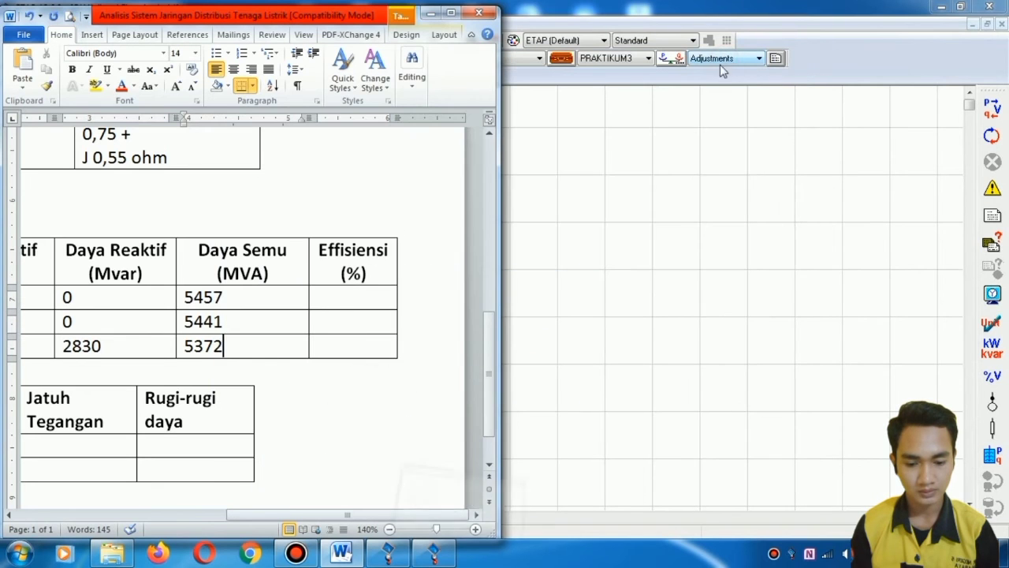
pyautogui.click(679, 190)
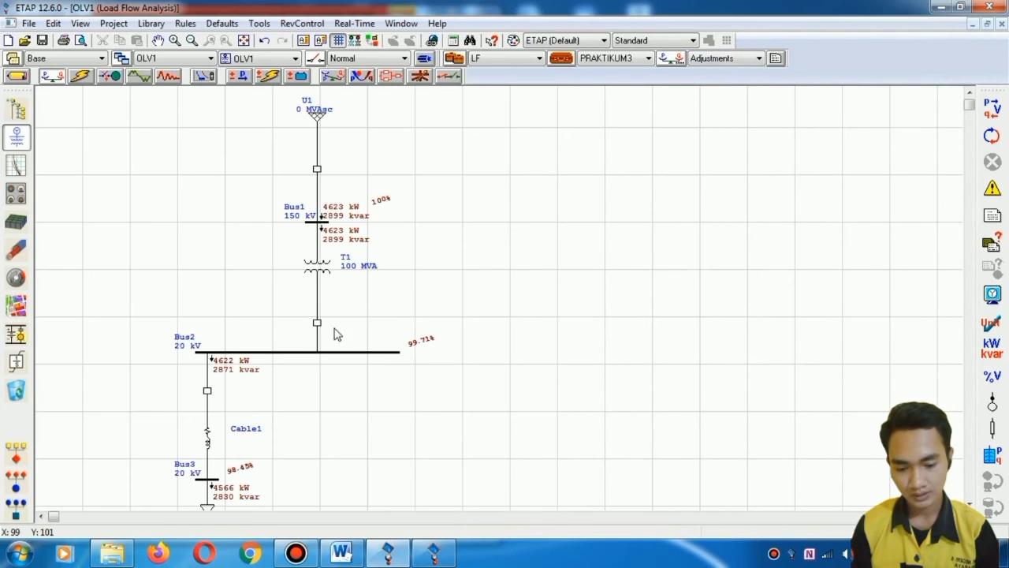
pyautogui.scroll(-1, 409, 325)
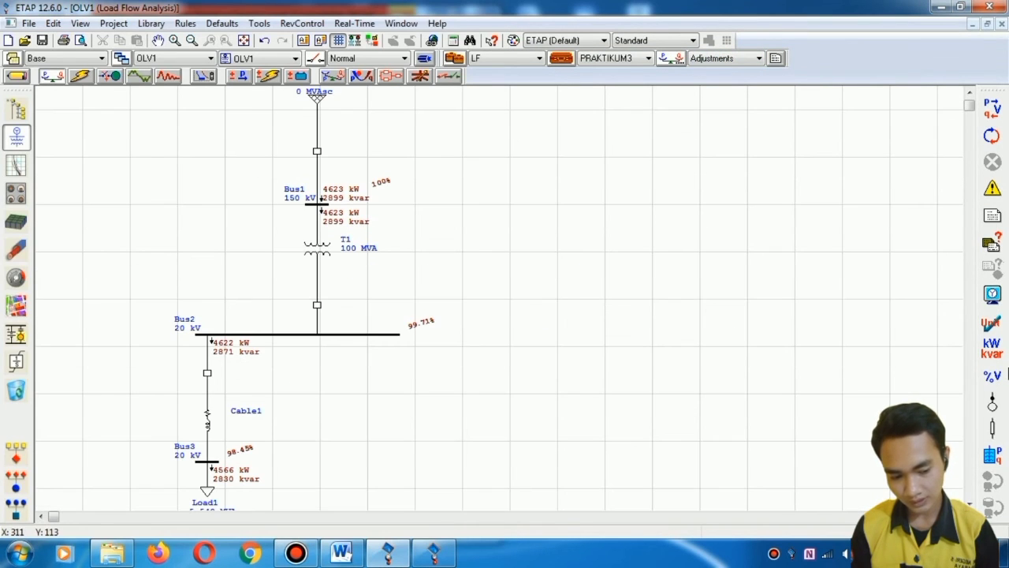
pyautogui.moveTo(991, 377); pyautogui.dragTo(913, 385)
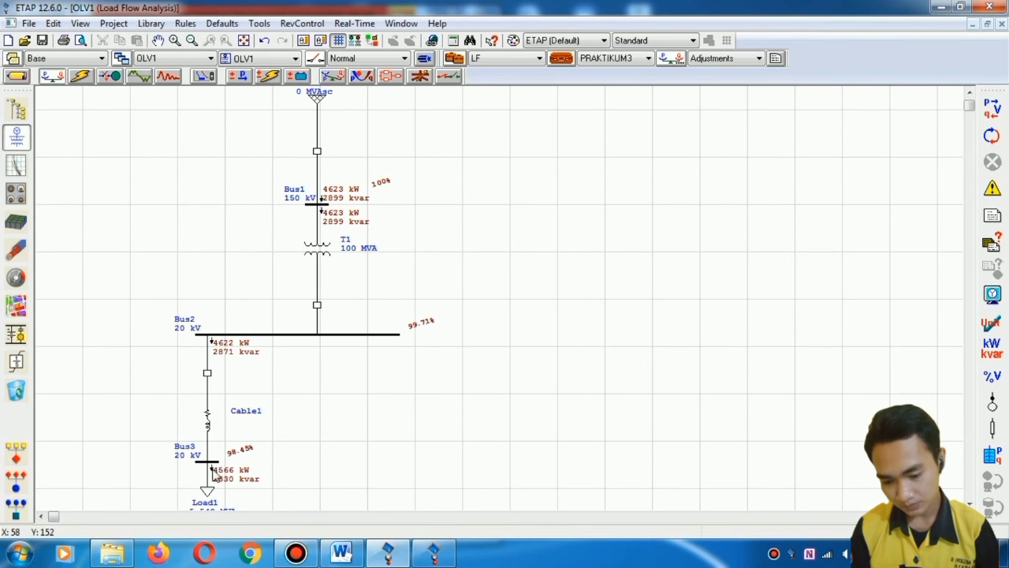
# Step: Switch to the Word document and place its window beside the one-line diagram with the Effisiensi column in view
pyautogui.click(339, 554)
pyautogui.moveTo(309, 14); pyautogui.dragTo(820, 0)
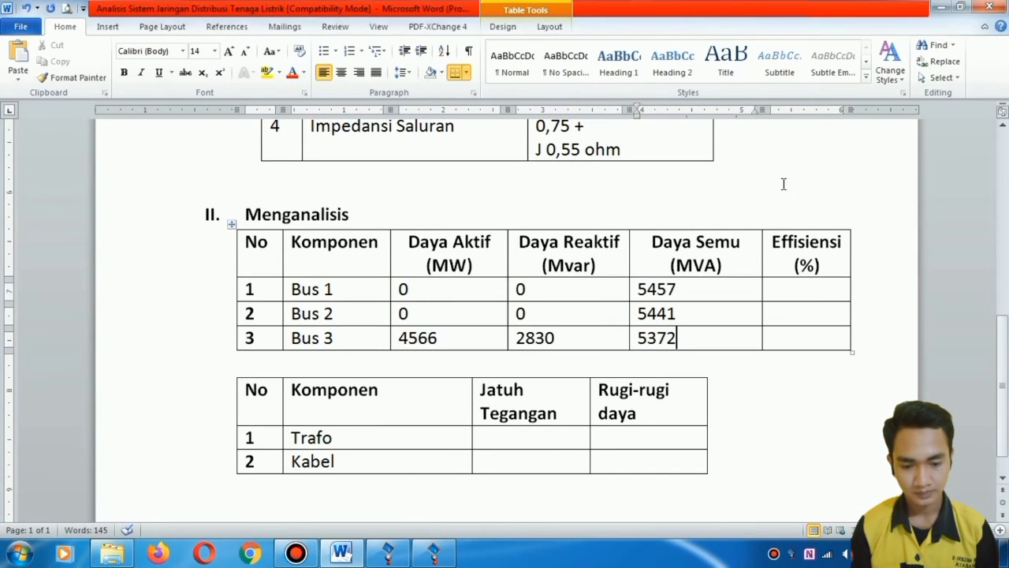
pyautogui.click(960, 6)
pyautogui.moveTo(347, 18); pyautogui.dragTo(823, 15)
pyautogui.moveTo(656, 514); pyautogui.dragTo(811, 512)
# Step: Fill the Effisiensi (%) column with 100 for Bus 1, 99,71 for Bus 2 and 98,45 for Bus 3
pyautogui.click(850, 304)
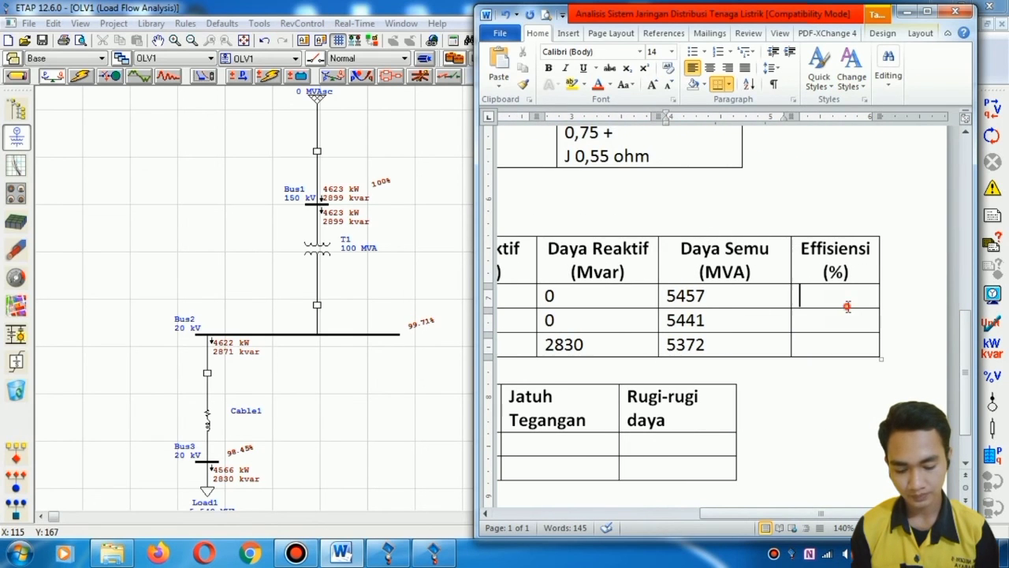
pyautogui.write('100')
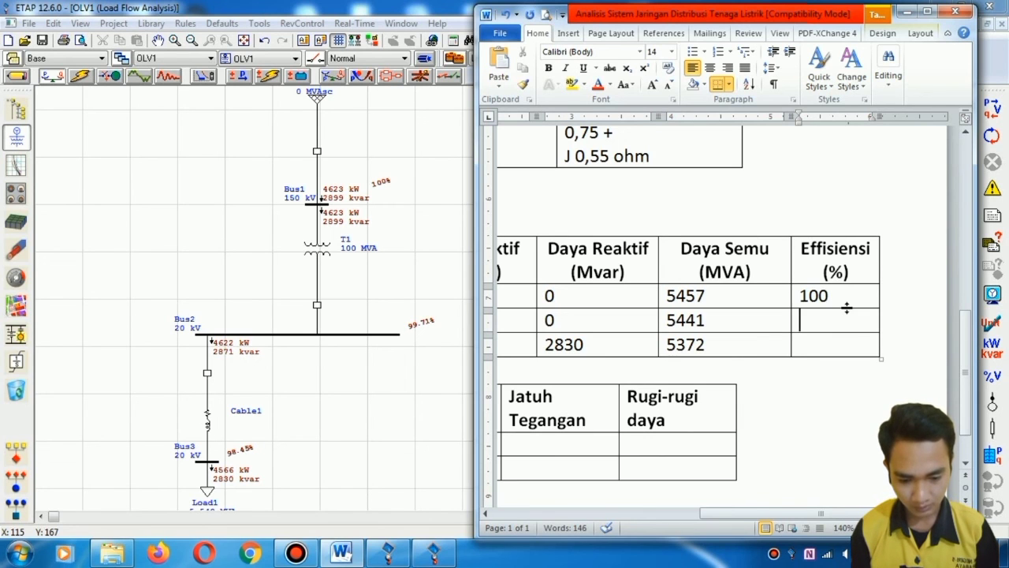
pyautogui.click(846, 309)
pyautogui.write('99,71')
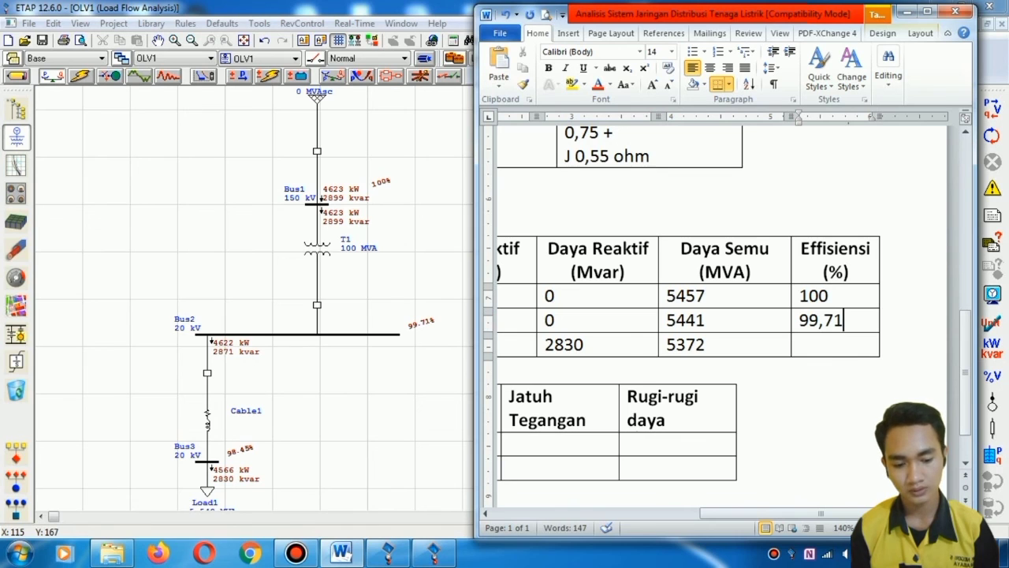
pyautogui.press('Down')
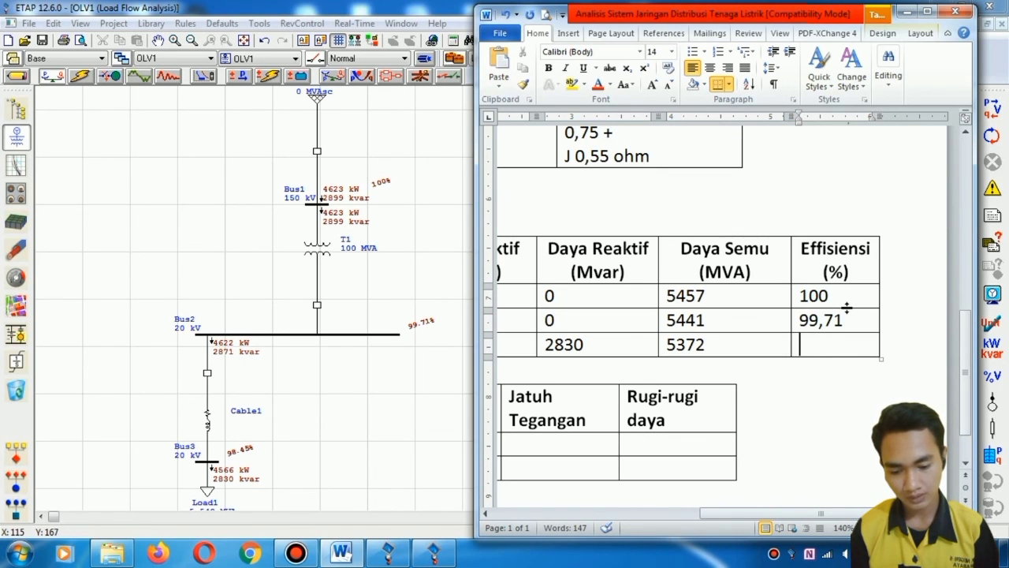
pyautogui.write('98')
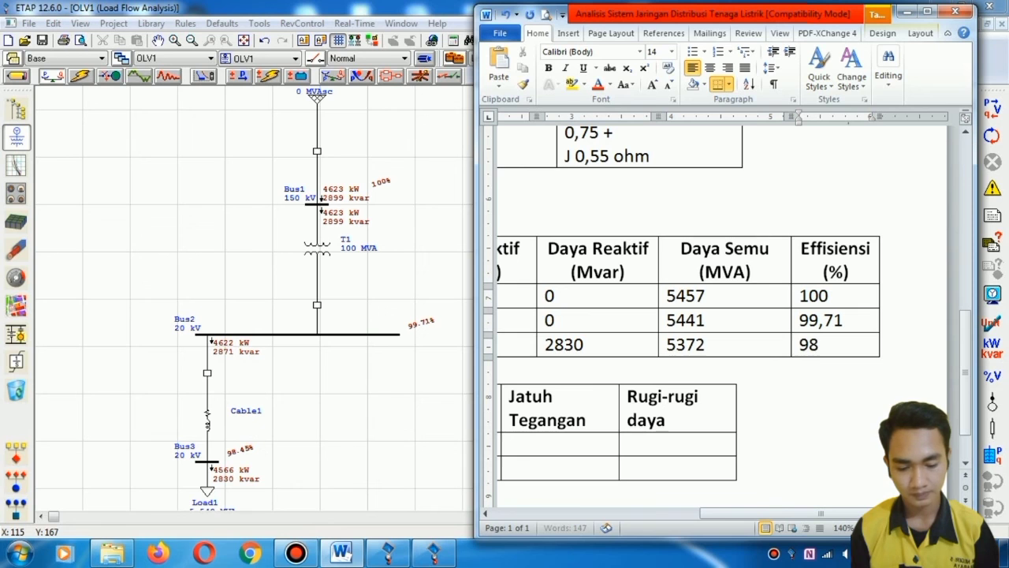
pyautogui.write(',45')
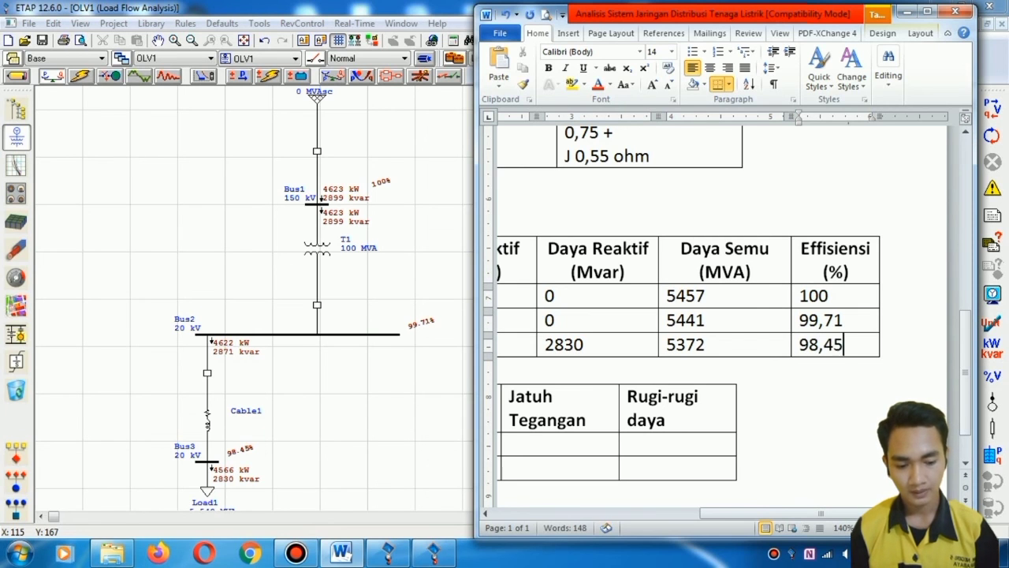
pyautogui.click(784, 389)
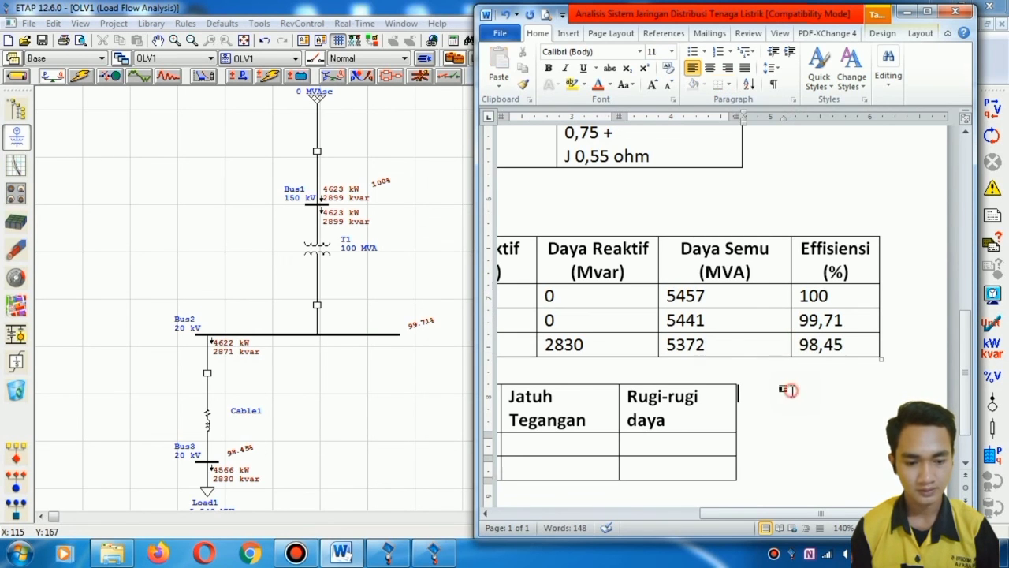
# Step: Bring back the Branch Loading report and arrange it side by side with the Word document's Trafo and Kabel table
pyautogui.moveTo(812, 17); pyautogui.dragTo(363, 3)
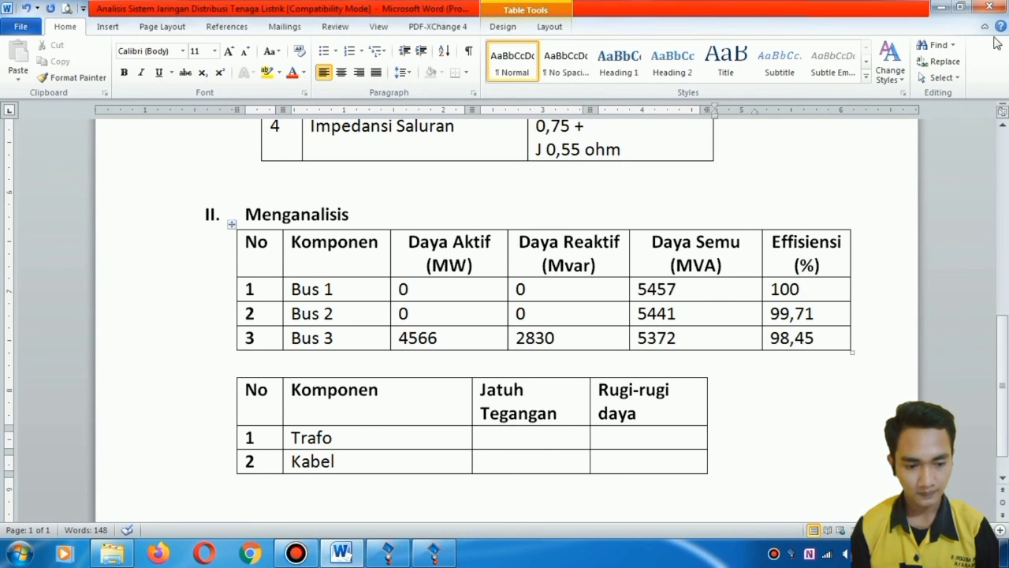
pyautogui.click(959, 6)
pyautogui.moveTo(785, 24); pyautogui.dragTo(317, 28)
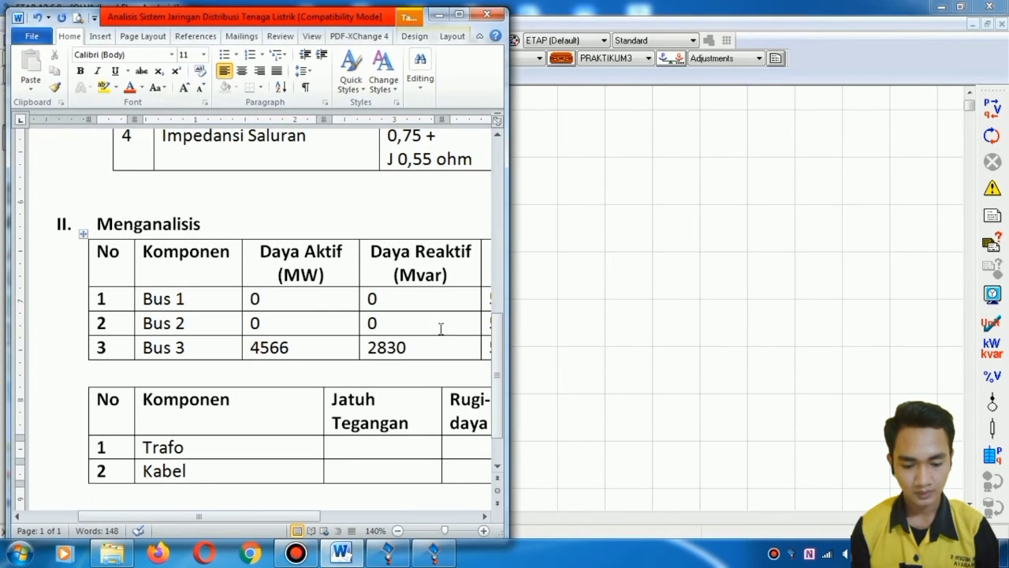
pyautogui.moveTo(433, 552)
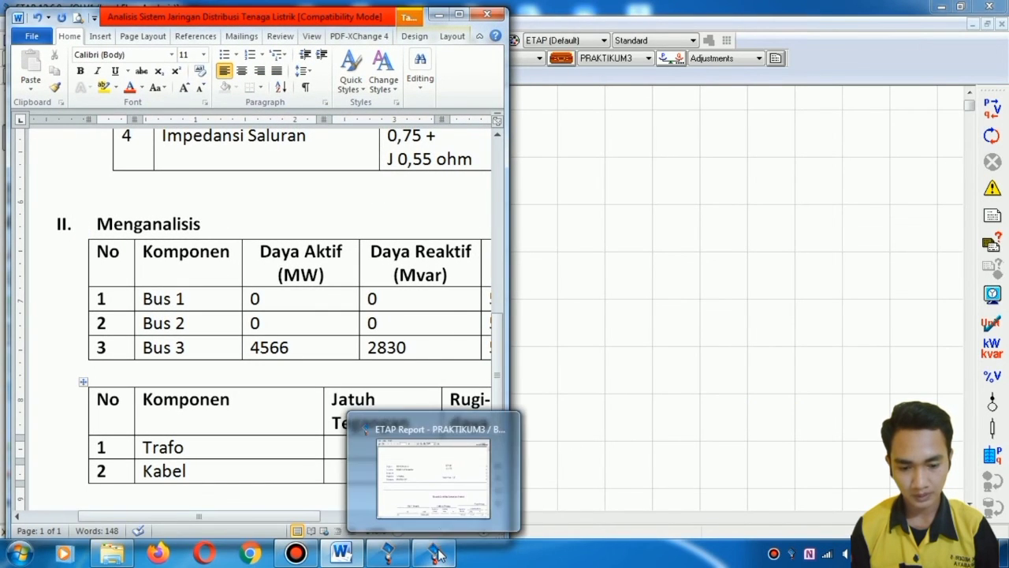
pyautogui.click(446, 508)
pyautogui.moveTo(720, 61); pyautogui.dragTo(887, 1)
pyautogui.click(956, 6)
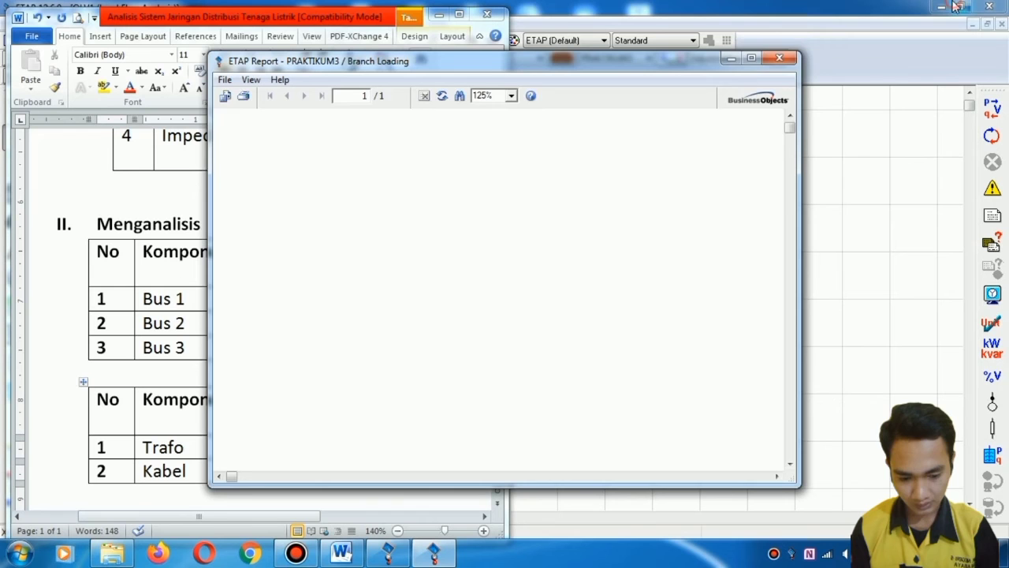
pyautogui.moveTo(595, 63); pyautogui.dragTo(773, 12)
pyautogui.moveTo(667, 434); pyautogui.dragTo(660, 526)
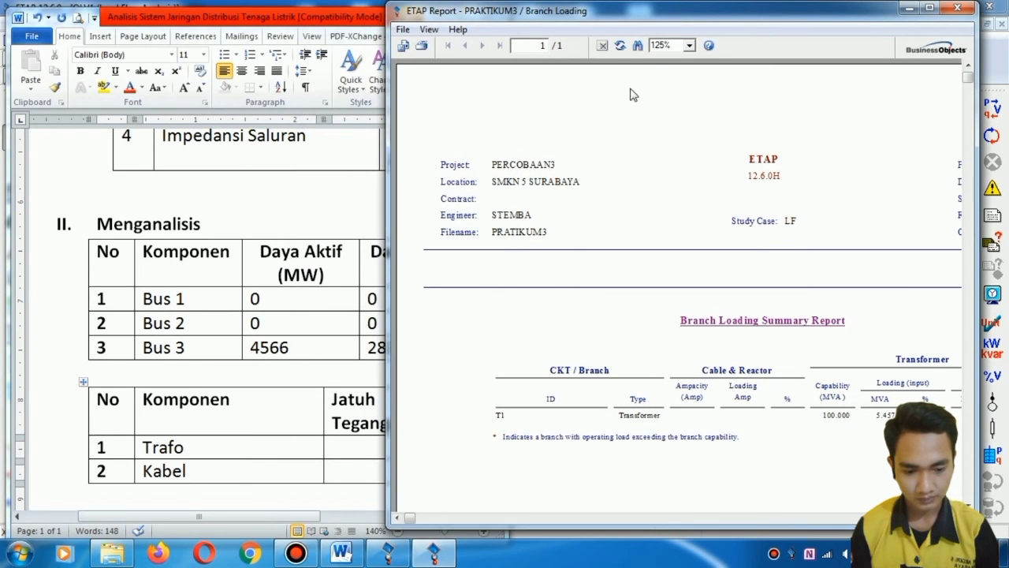
pyautogui.moveTo(678, 11); pyautogui.dragTo(706, 17)
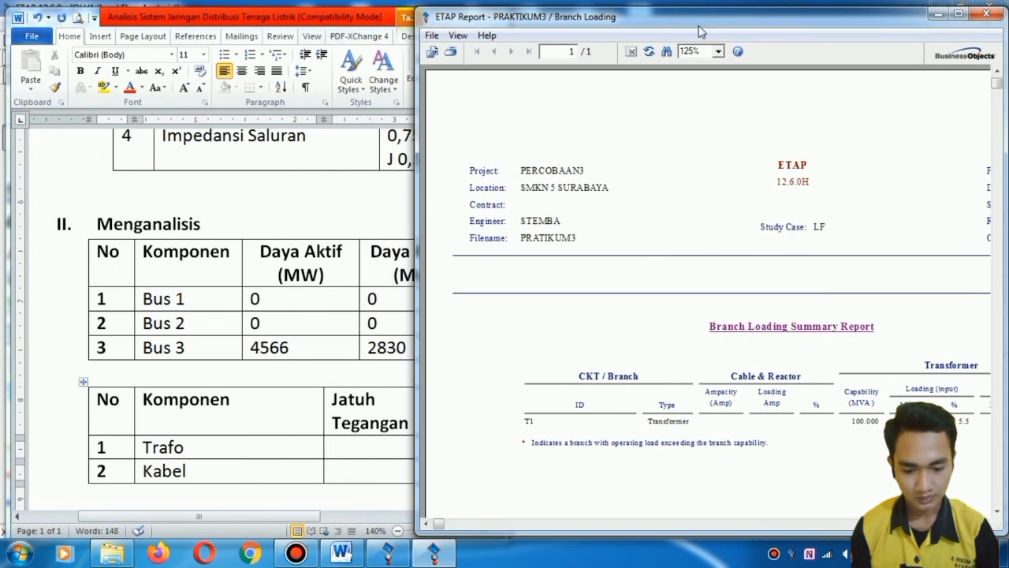
# Step: Compare the Word table's Jatuh Tegangan and Rugi-rugi daya columns with the Branch Loading report's transformer columns, and close the report
pyautogui.click(372, 229)
pyautogui.moveTo(296, 521); pyautogui.dragTo(346, 525)
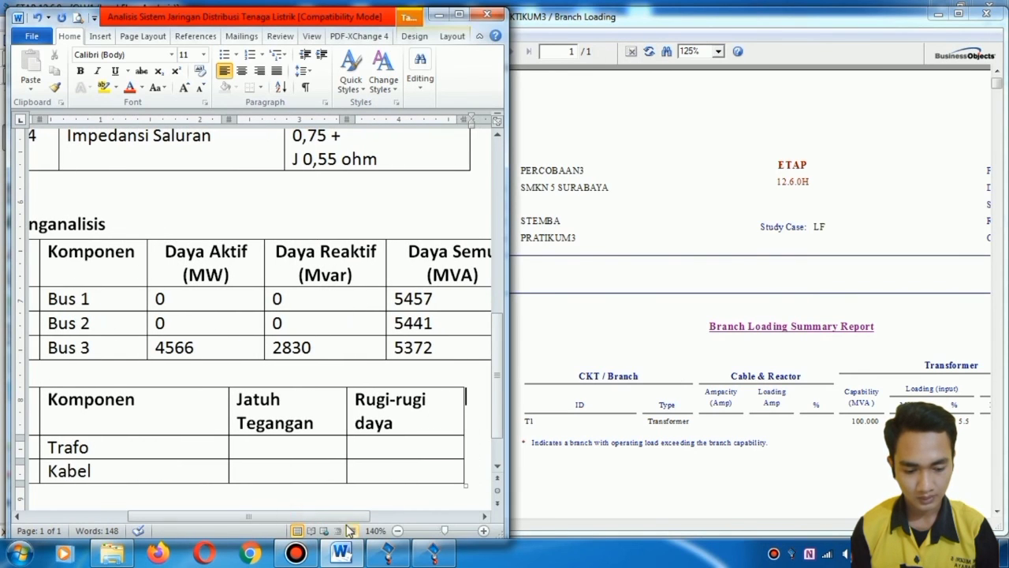
pyautogui.click(753, 358)
pyautogui.scroll(-2, 748, 413)
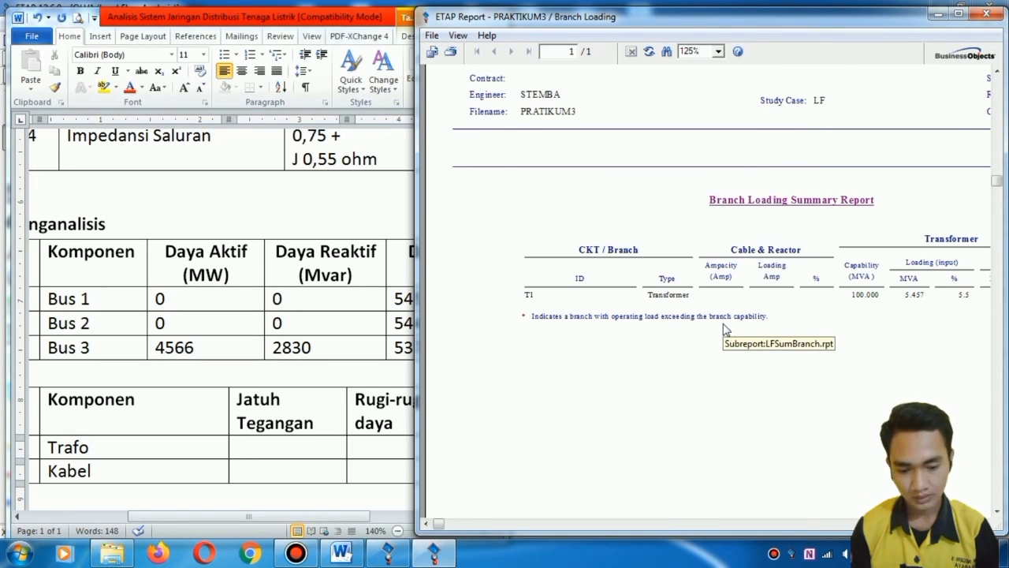
pyautogui.moveTo(441, 524); pyautogui.dragTo(813, 539)
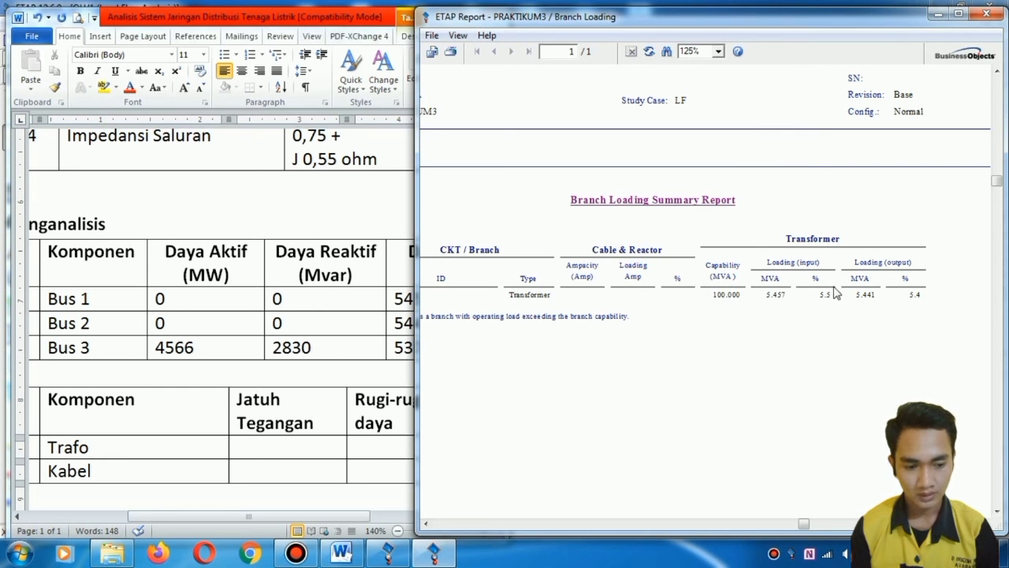
pyautogui.click(987, 17)
# Step: Generate the Losses summary report for the PRAKTIKUM3 load flow output in the viewer
pyautogui.click(860, 203)
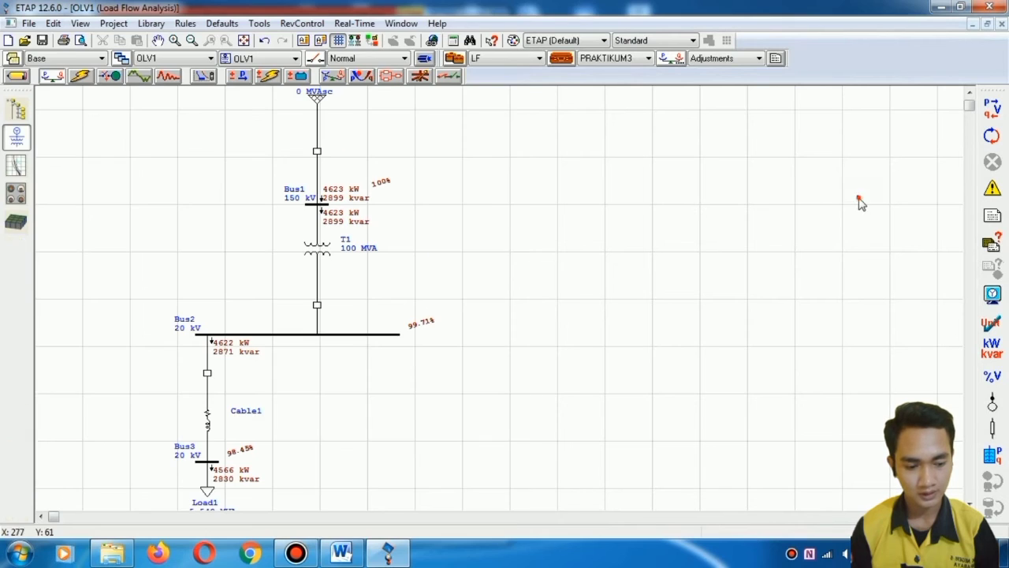
pyautogui.click(991, 217)
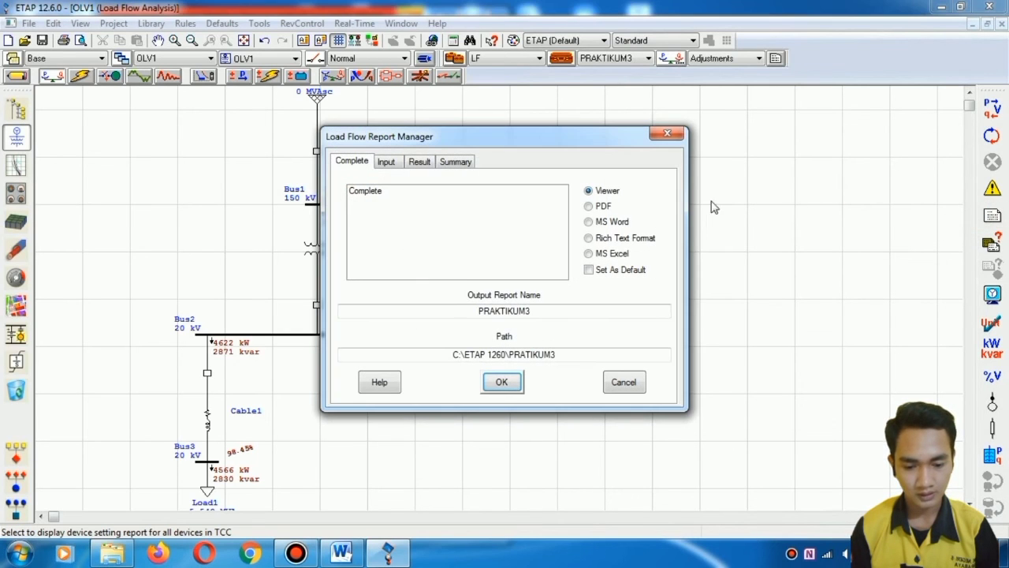
pyautogui.click(464, 168)
pyautogui.click(364, 239)
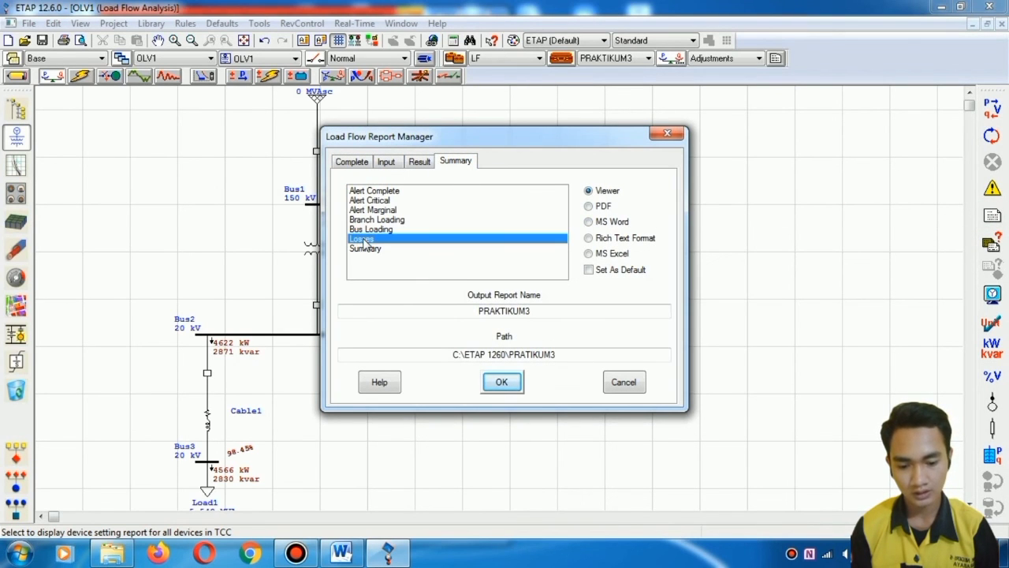
pyautogui.click(502, 382)
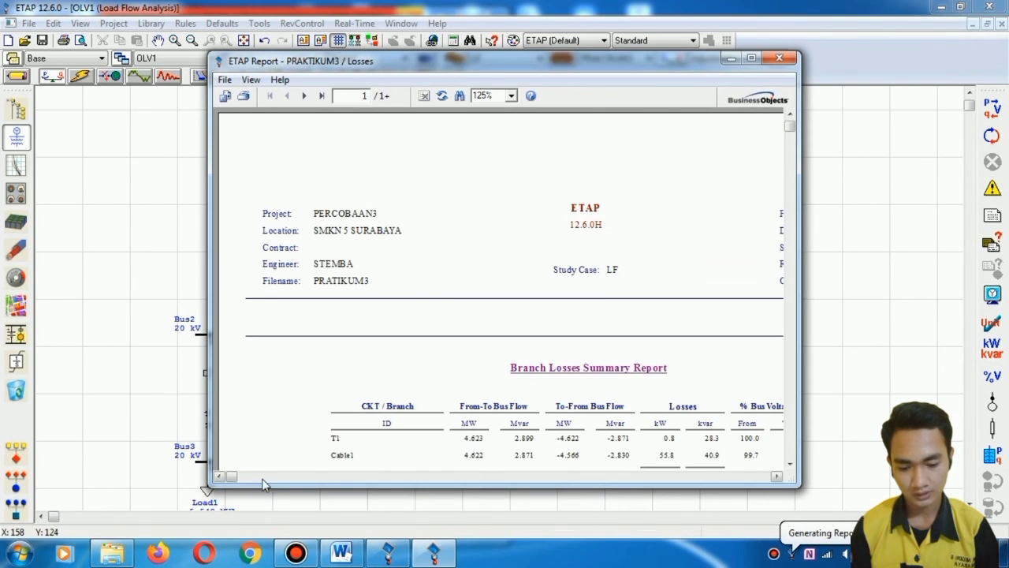
# Step: Place the Losses report beside the Word document's Trafo and Kabel table and make its window taller
pyautogui.click(340, 553)
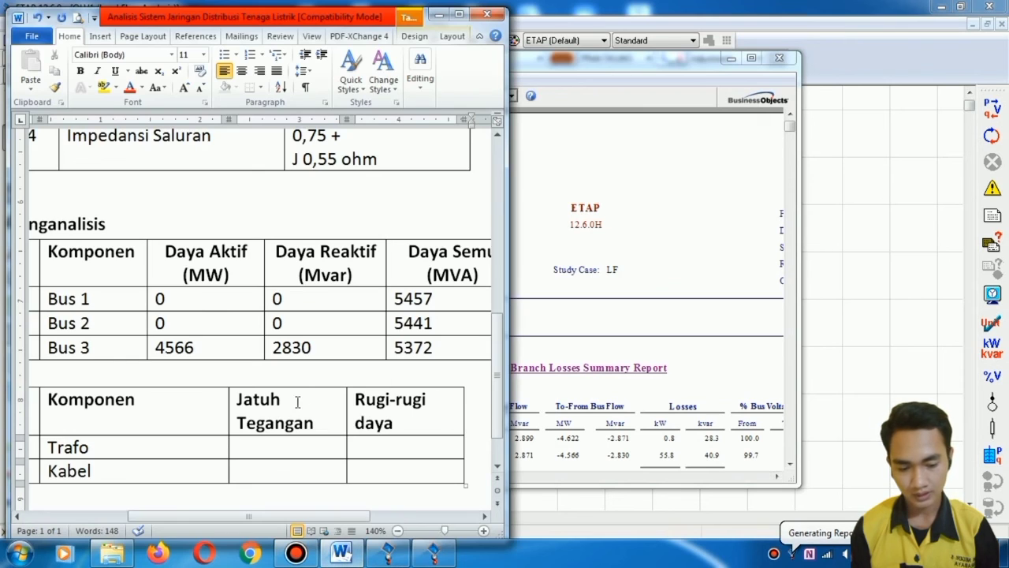
pyautogui.click(648, 348)
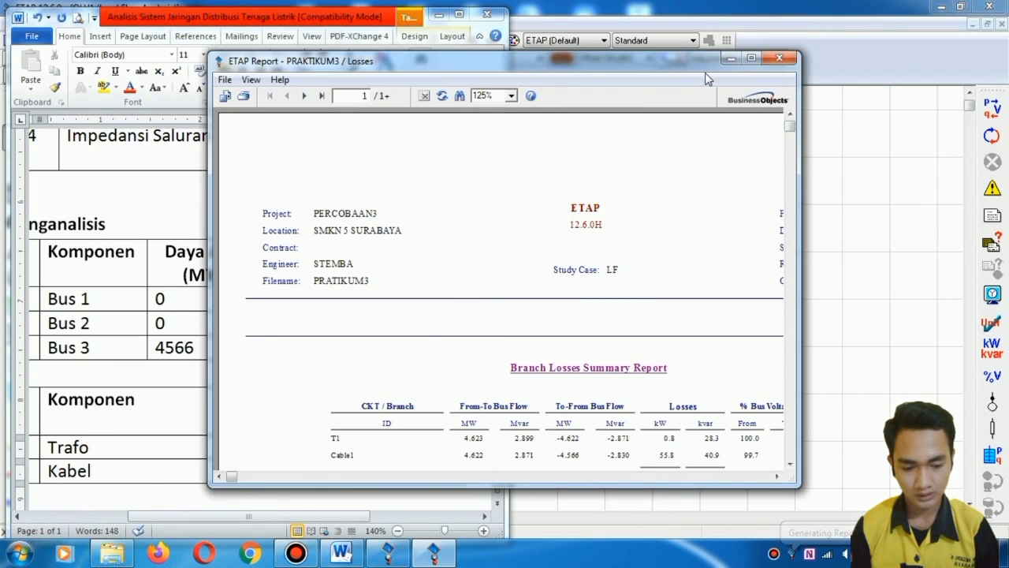
pyautogui.moveTo(668, 63); pyautogui.dragTo(857, 14)
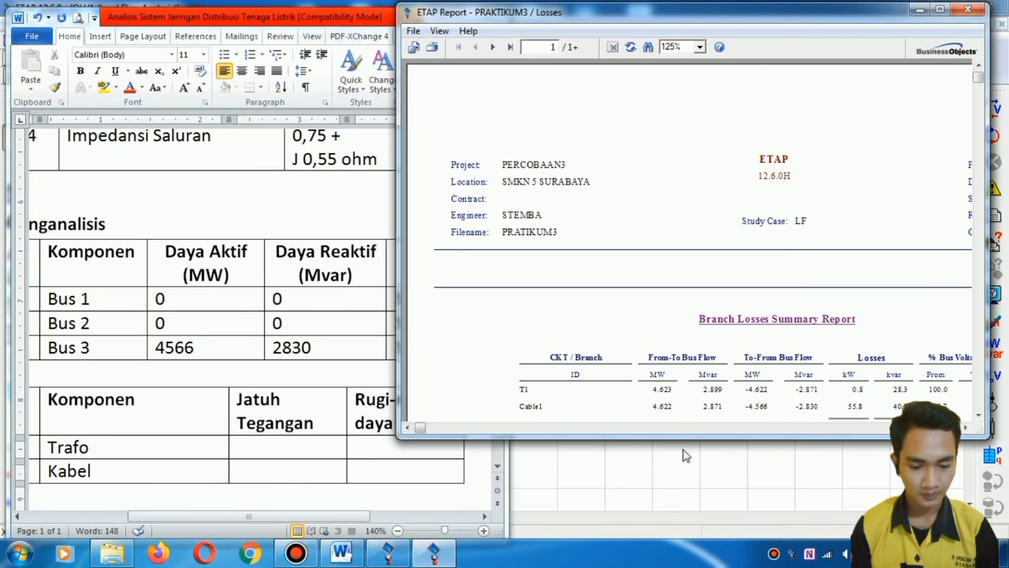
pyautogui.moveTo(678, 438); pyautogui.dragTo(676, 523)
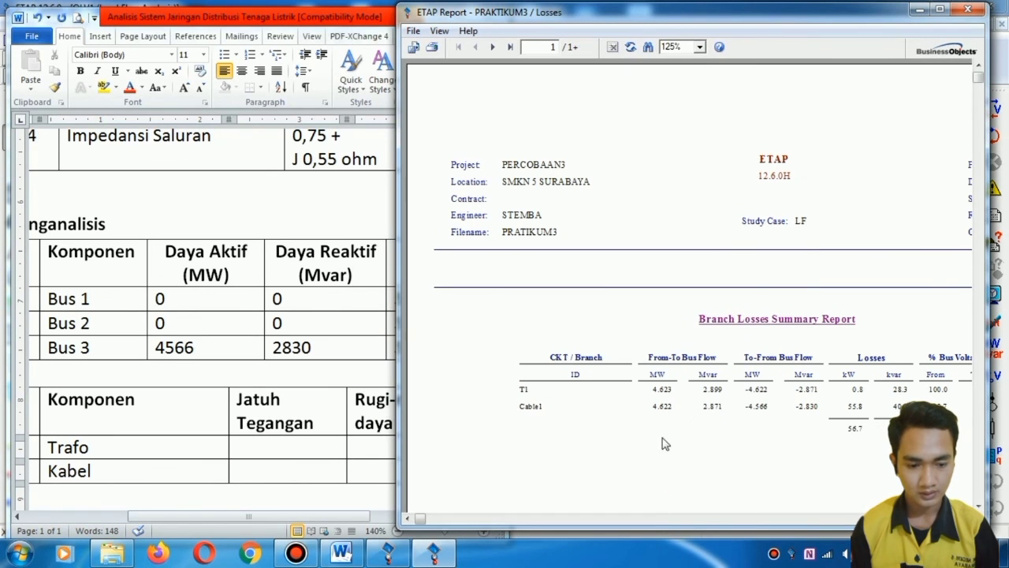
# Step: Set the Losses report zoom to 150% and bring the branch losses and voltage drop columns into view
pyautogui.click(699, 47)
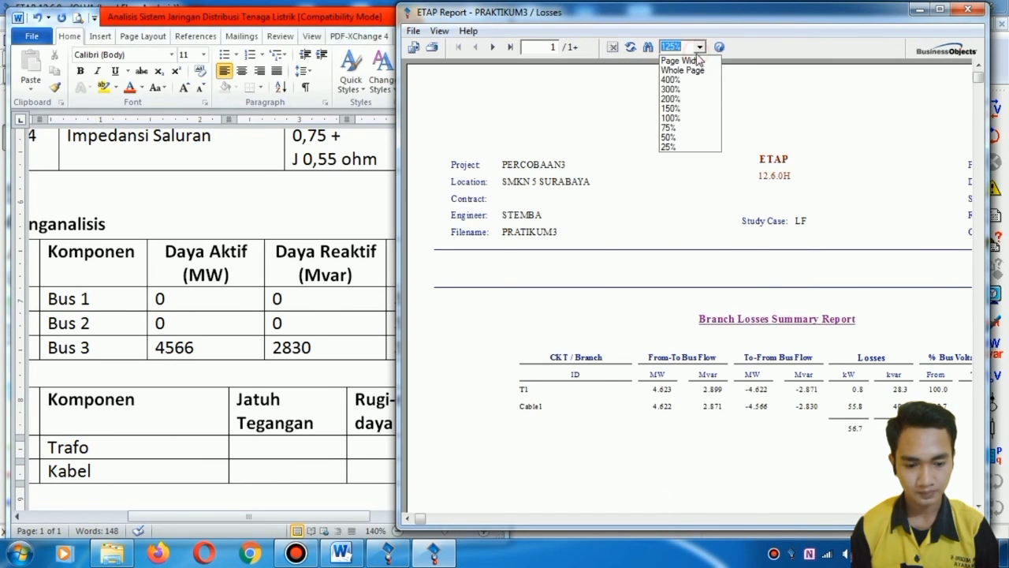
pyautogui.click(670, 109)
pyautogui.moveTo(418, 519); pyautogui.dragTo(595, 519)
pyautogui.scroll(-3, 976, 81)
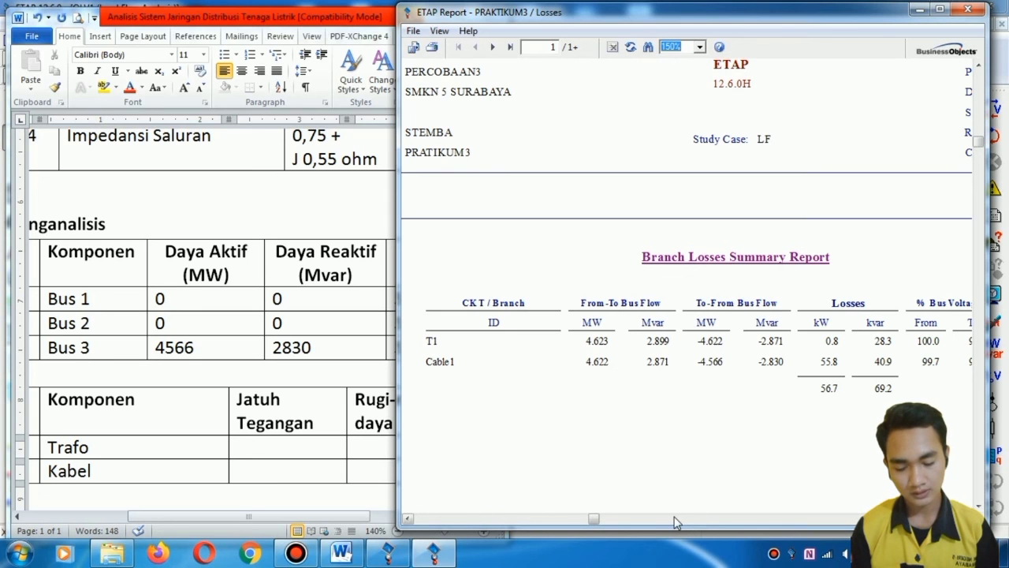
pyautogui.click(374, 408)
pyautogui.click(758, 410)
pyautogui.moveTo(596, 522); pyautogui.dragTo(777, 521)
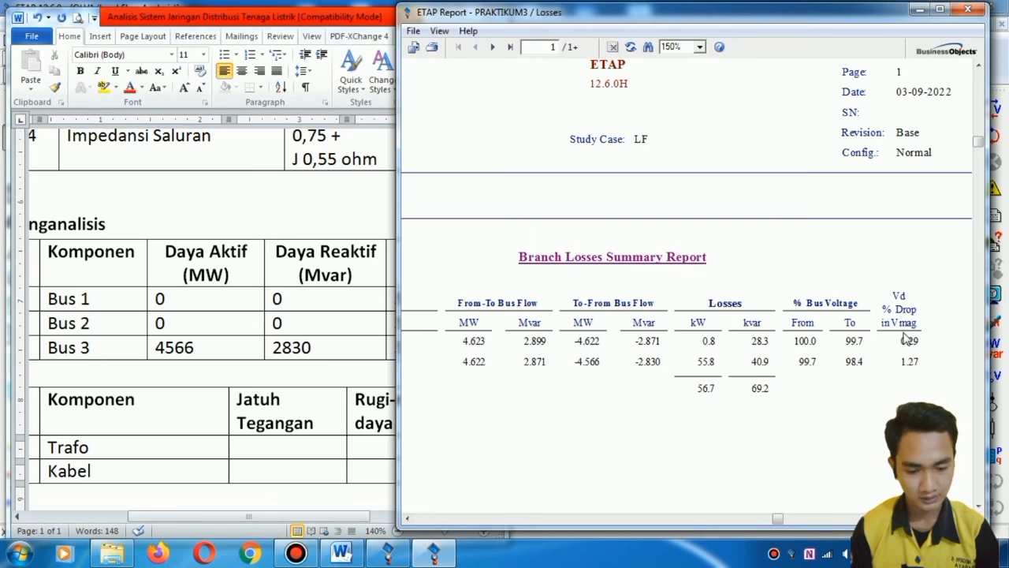
# Step: Fill the Jatuh Tegangan column in the Word table with 0,29 for Trafo and 1,27 for Kabel
pyautogui.click(256, 447)
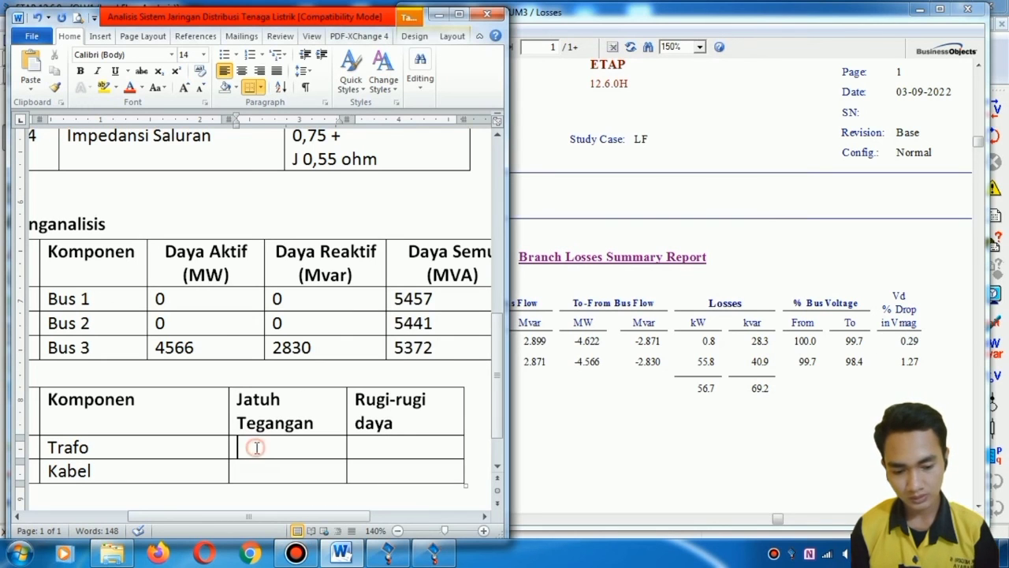
pyautogui.write('0,29')
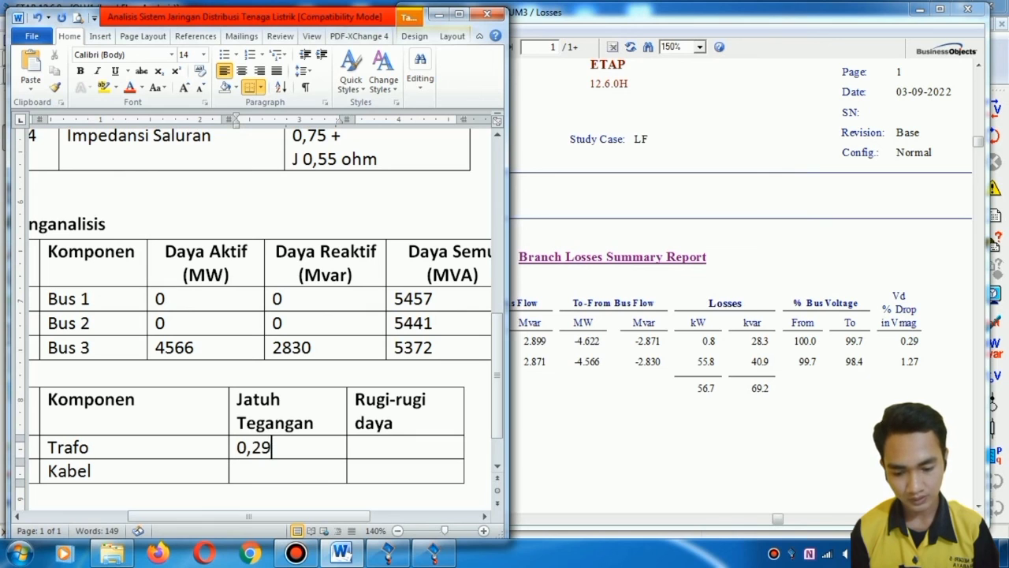
pyautogui.click(709, 455)
pyautogui.moveTo(776, 518); pyautogui.dragTo(843, 518)
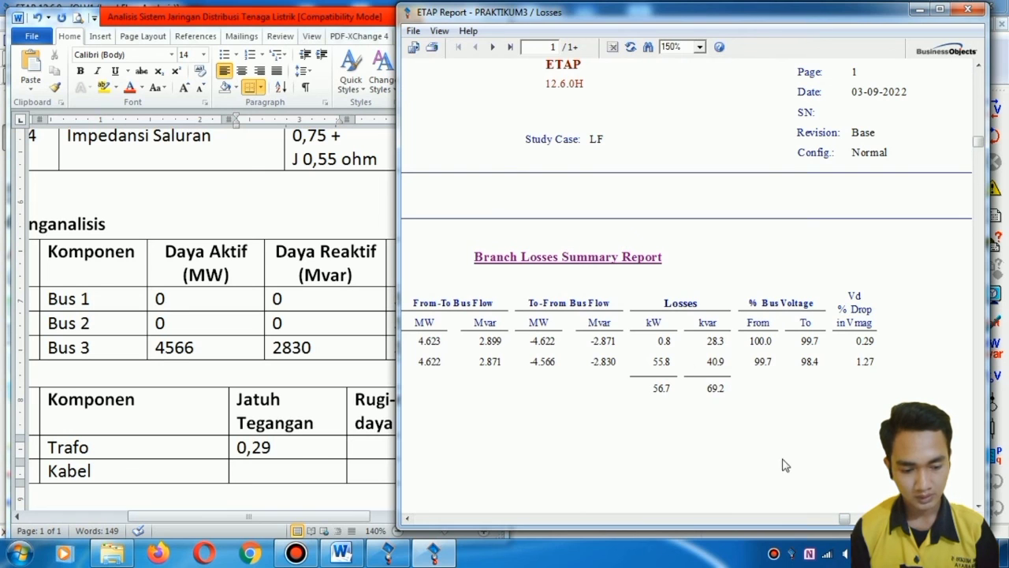
pyautogui.click(268, 474)
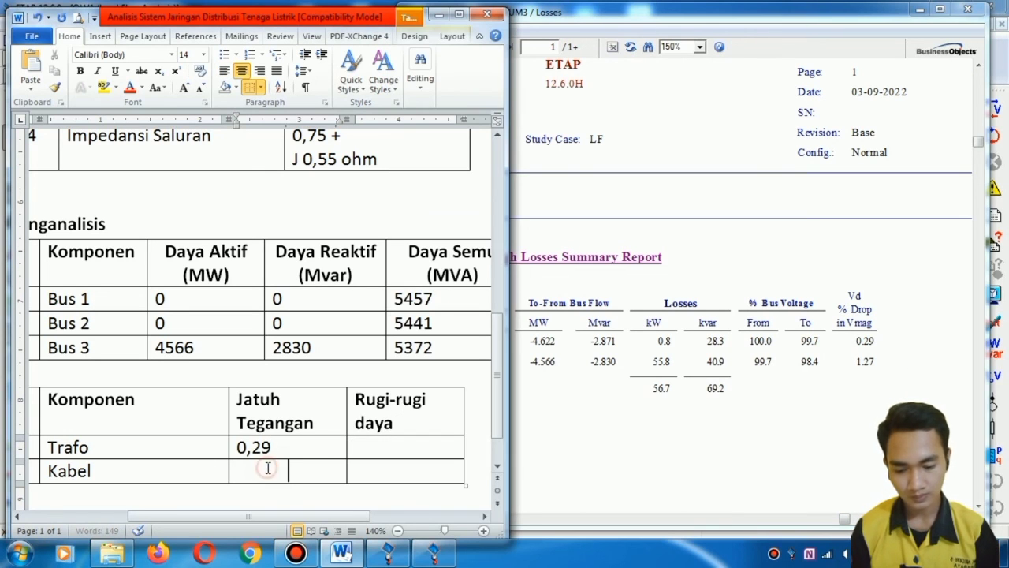
pyautogui.write('1,')
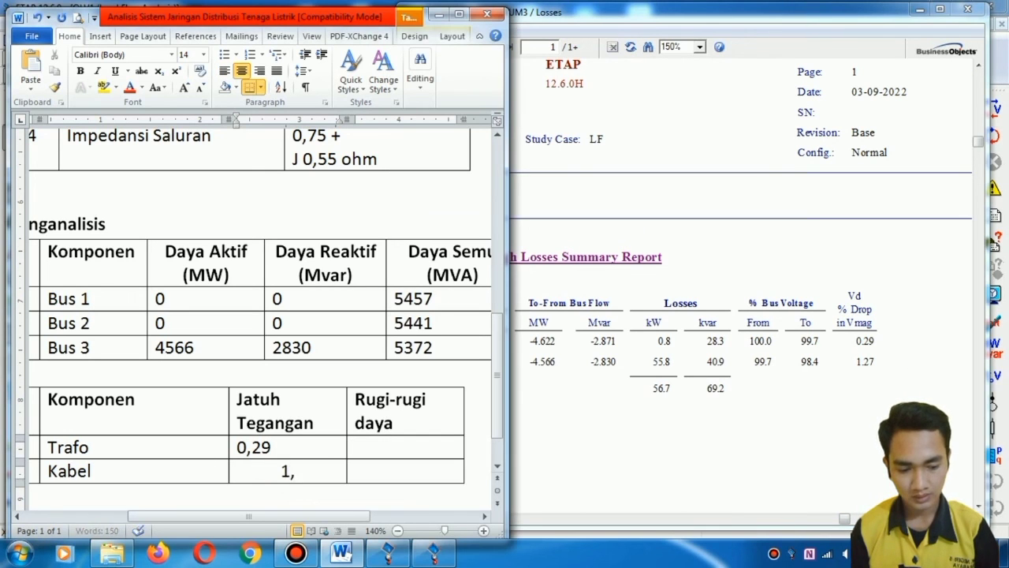
pyautogui.write('28')
pyautogui.press('BackSpace')
pyautogui.write('7')
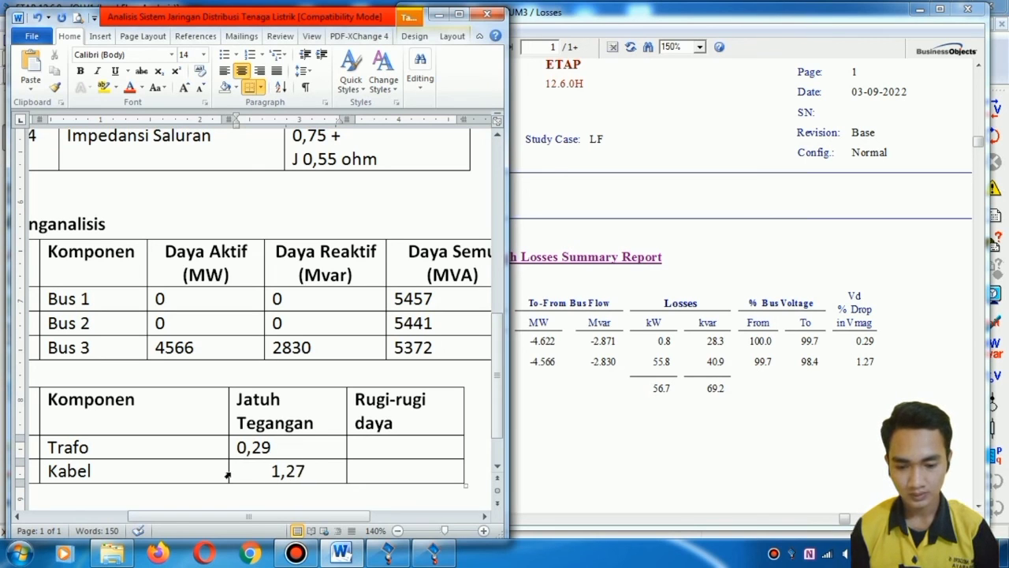
# Step: Left-align the Kabel voltage drop value and add a % sign after both Jatuh Tegangan values
pyautogui.click(227, 475)
pyautogui.click(224, 70)
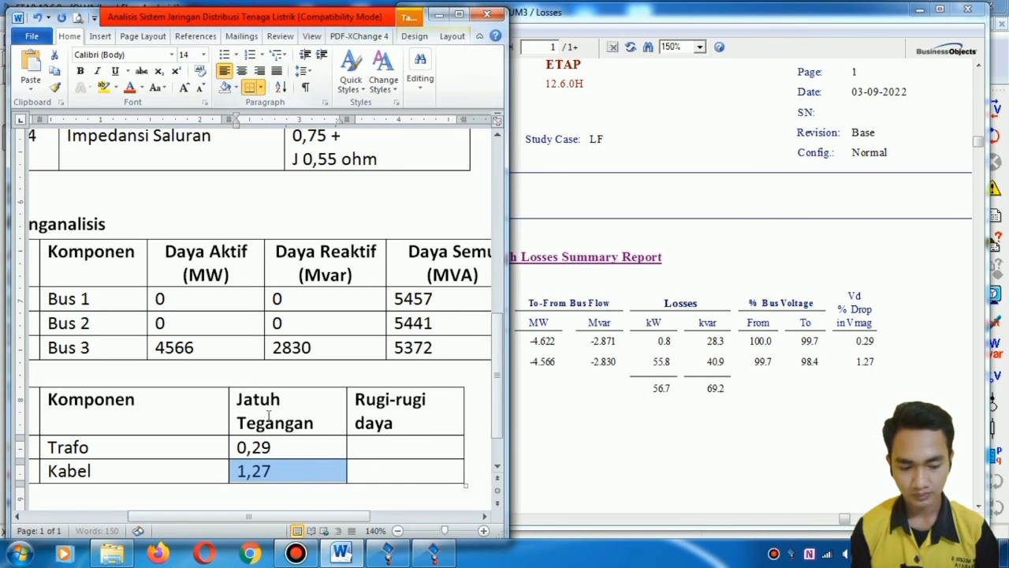
pyautogui.click(294, 449)
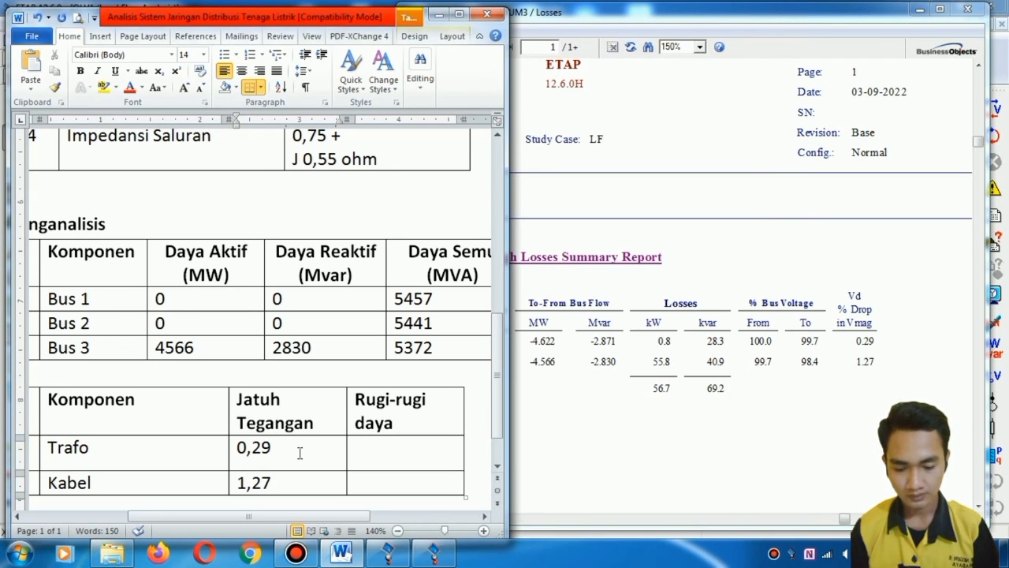
pyautogui.write('%')
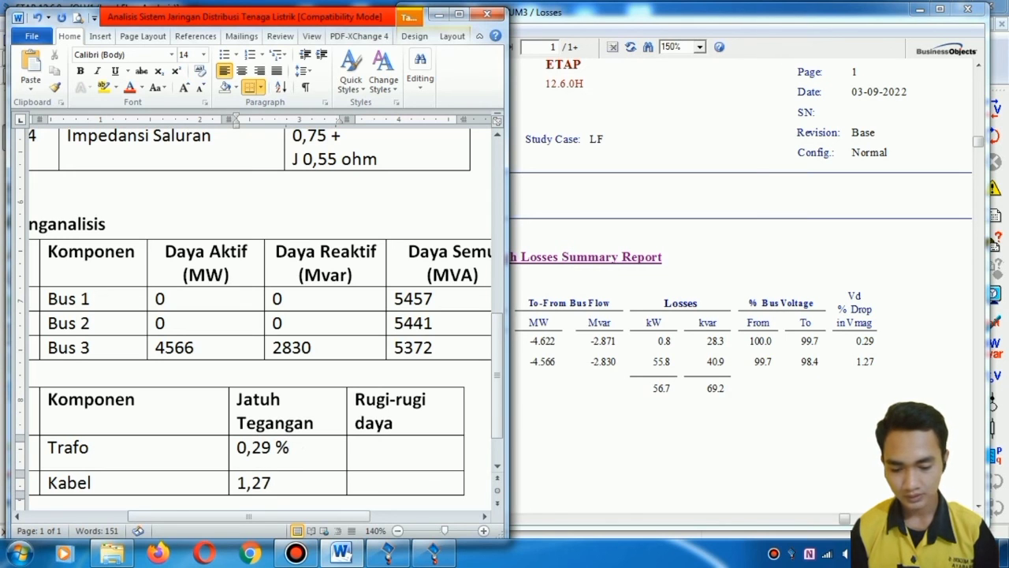
pyautogui.write(' %')
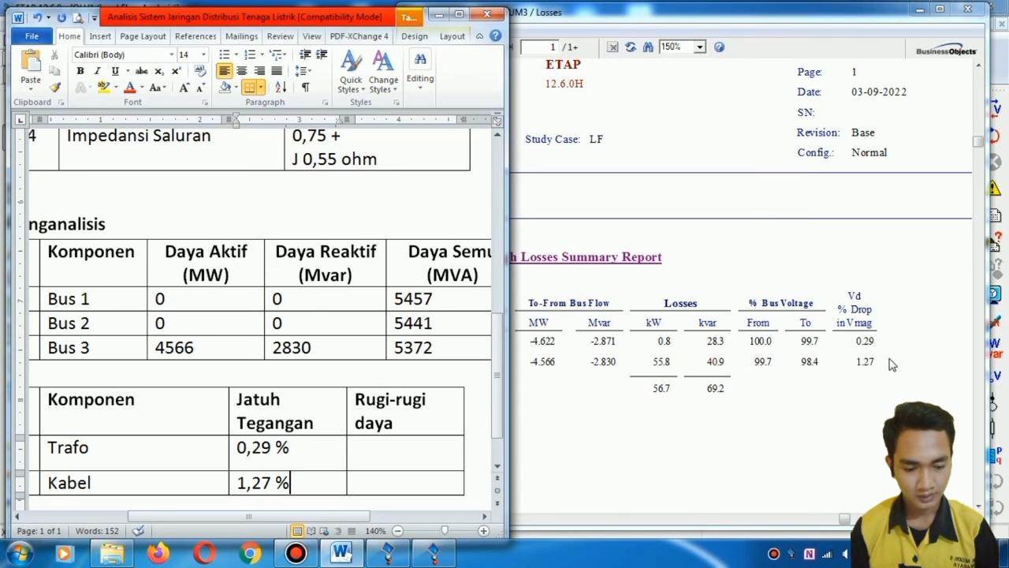
# Step: Take the transformer's active power loss from the Losses report and enter 0,8 kW as Trafo's Rugi-rugi daya
pyautogui.click(704, 345)
pyautogui.click(667, 438)
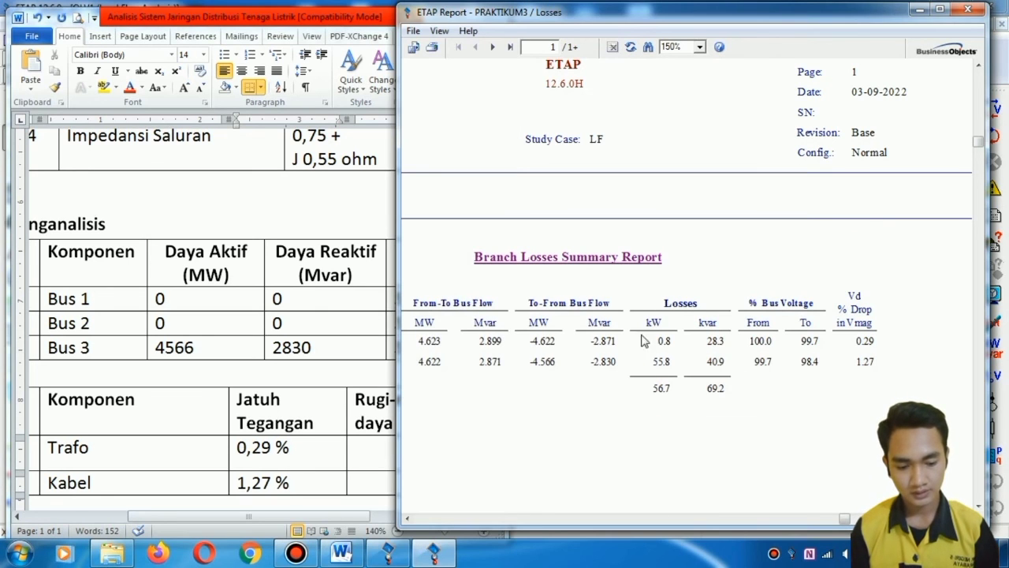
pyautogui.click(373, 458)
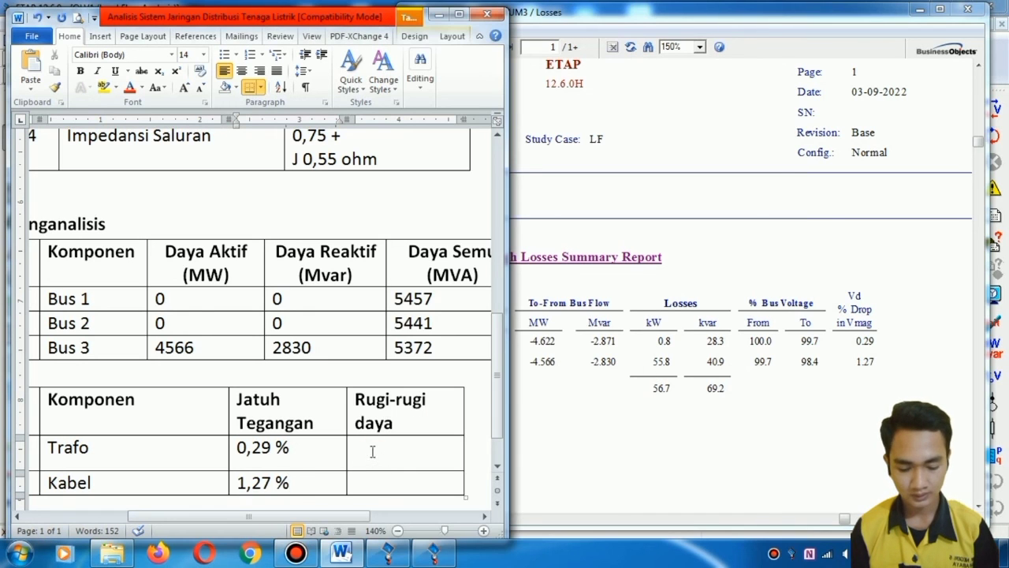
pyautogui.write('0,')
pyautogui.press('BackSpace')
pyautogui.press('BackSpace')
pyautogui.click(410, 450)
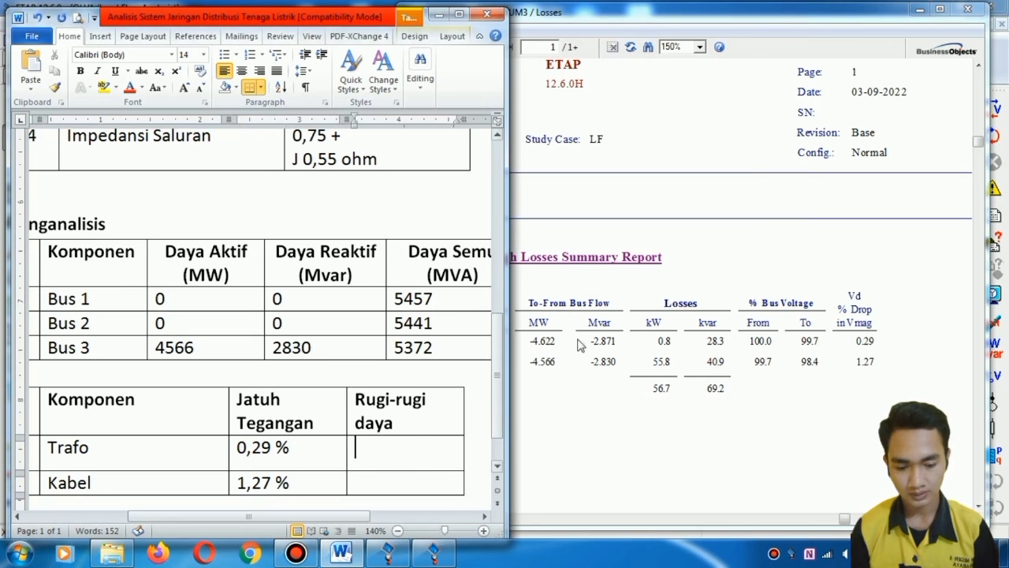
pyautogui.write('0,')
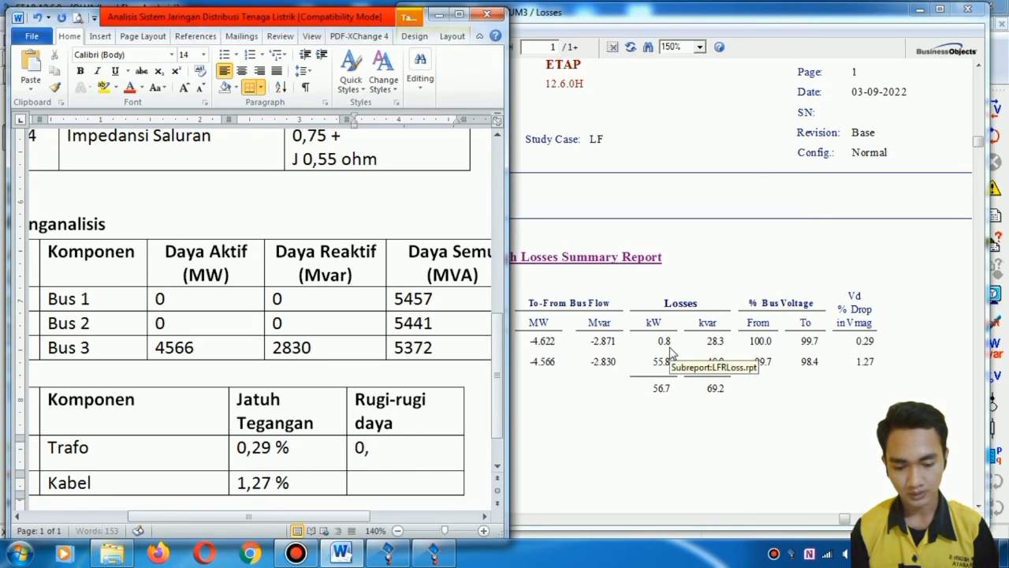
pyautogui.write('8')
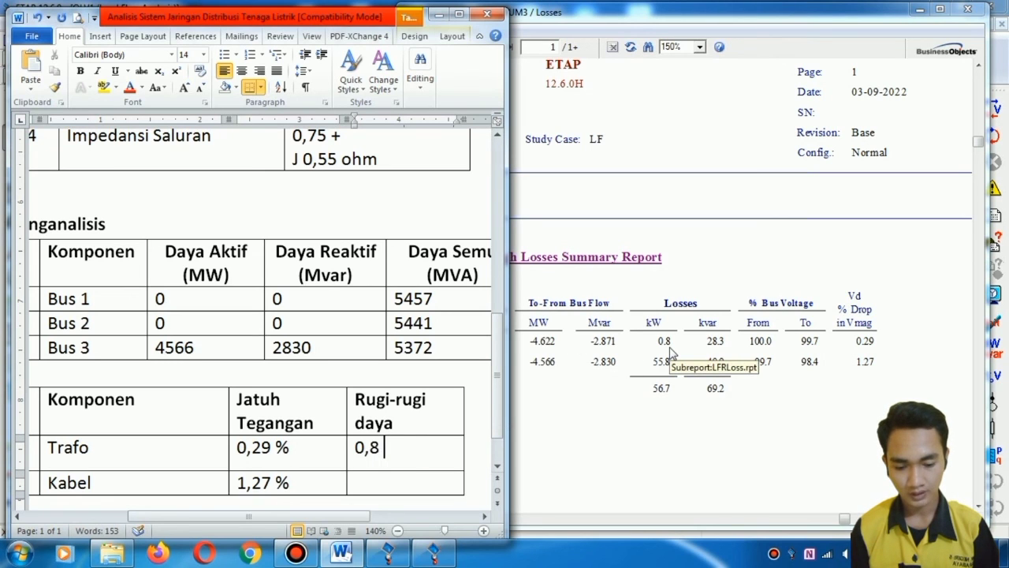
pyautogui.write(' K')
pyautogui.press('BackSpace')
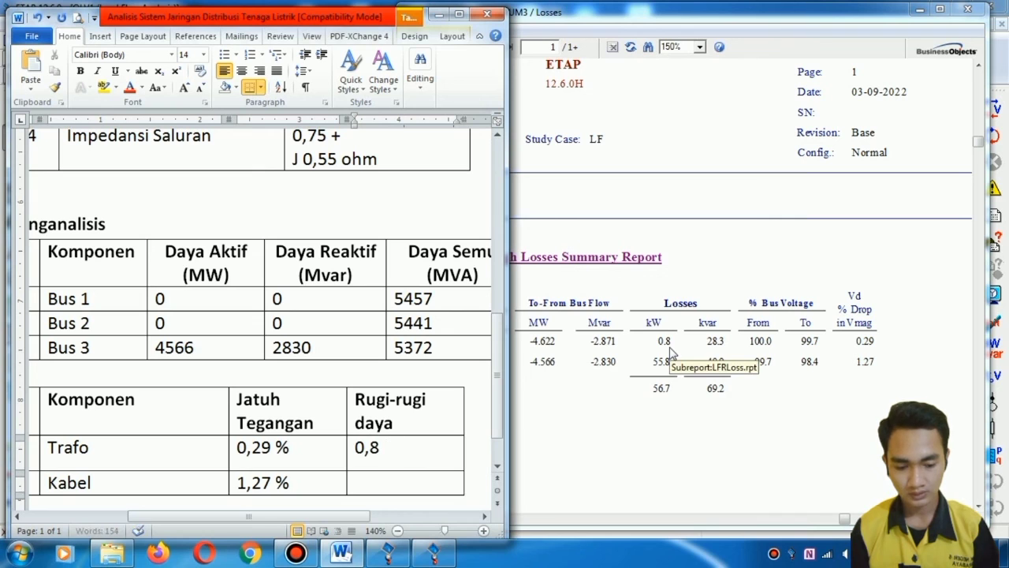
pyautogui.write('kW')
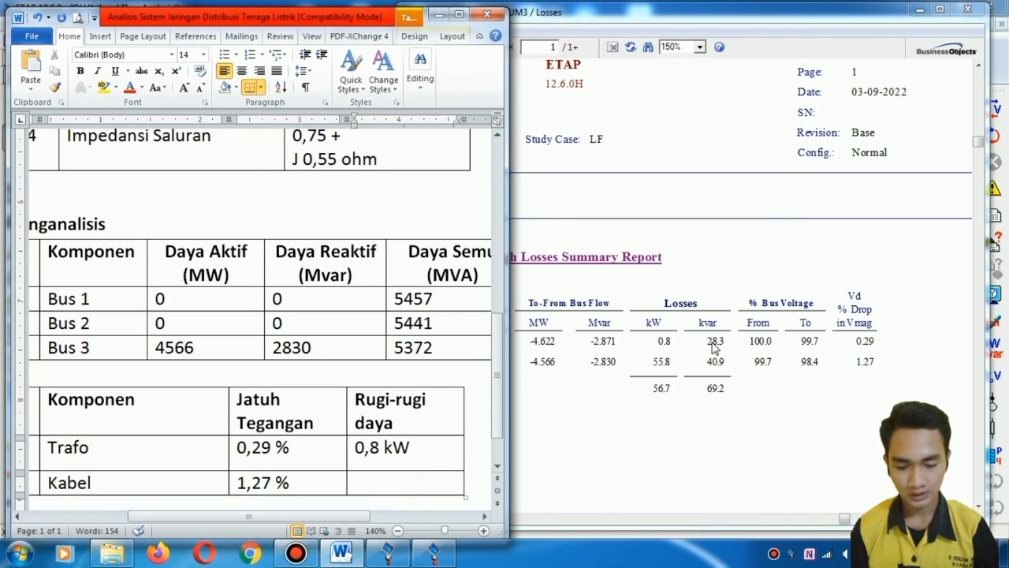
# Step: Enter 55,8 kW as the Rugi-rugi daya value for Kabel
pyautogui.press('Down')
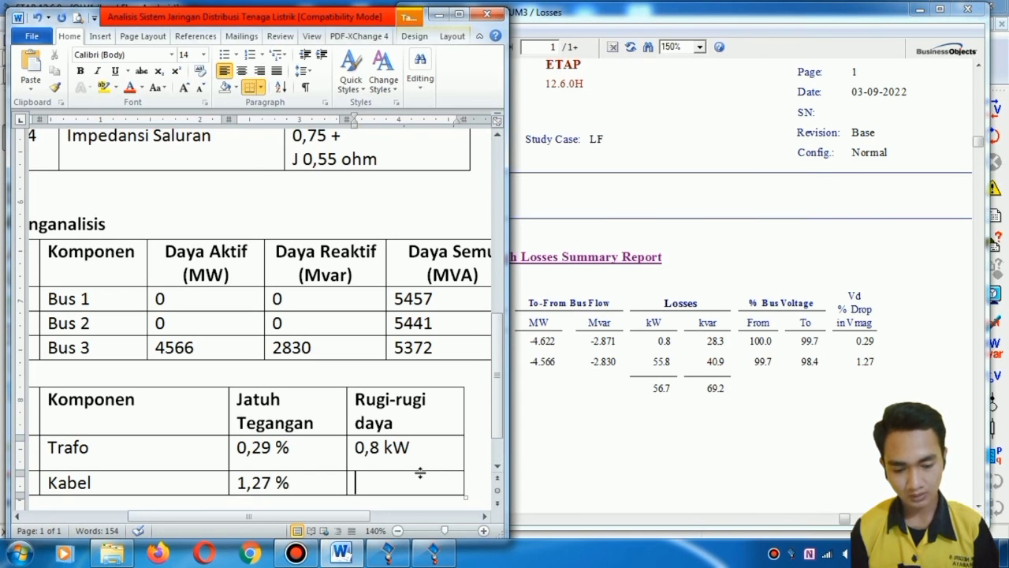
pyautogui.write('55,8')
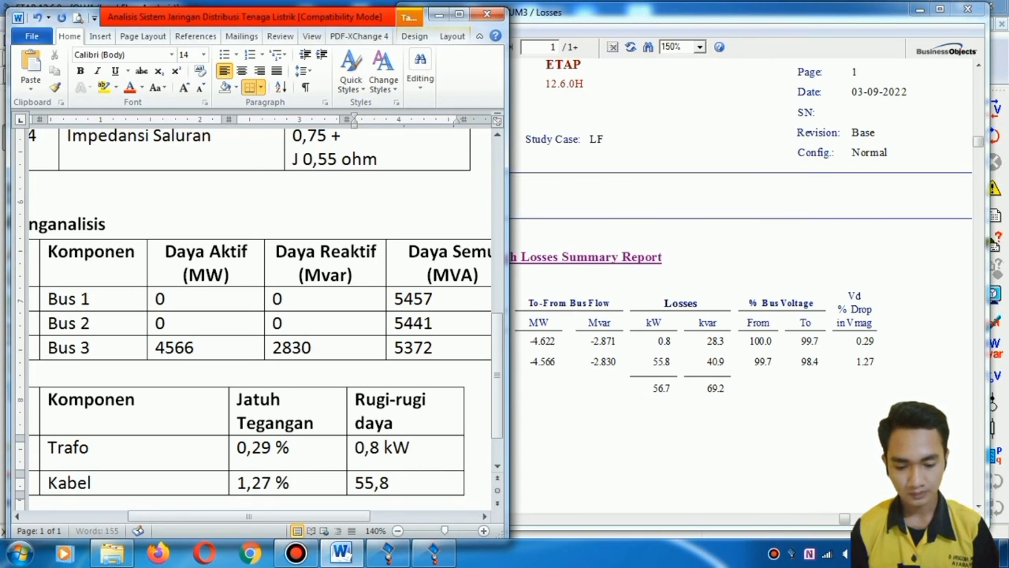
pyautogui.write(' kW')
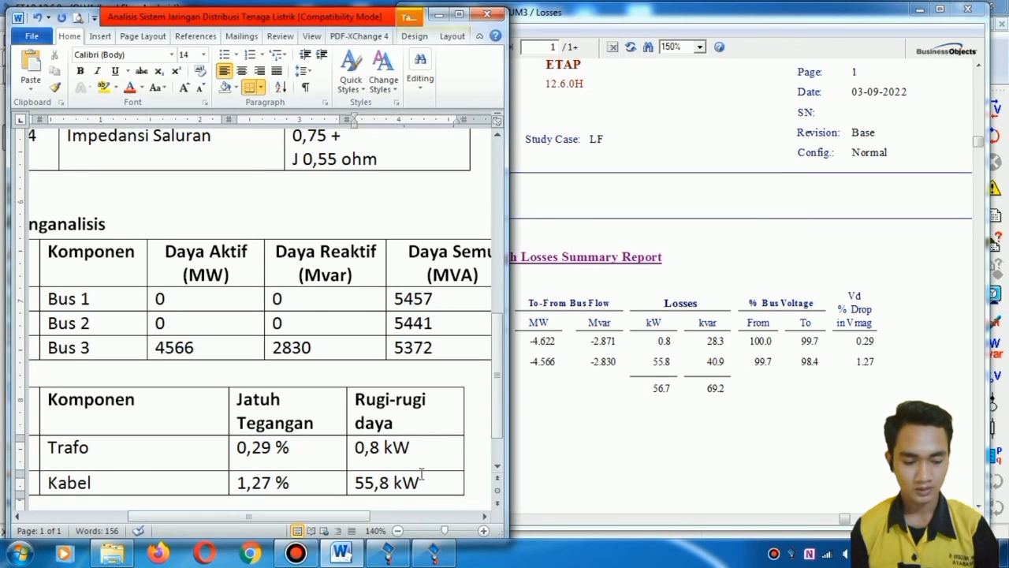
# Step: Check the Rugi-rugi daya entries against the Losses report and review the remaining columns of the Word tables
pyautogui.moveTo(317, 557)
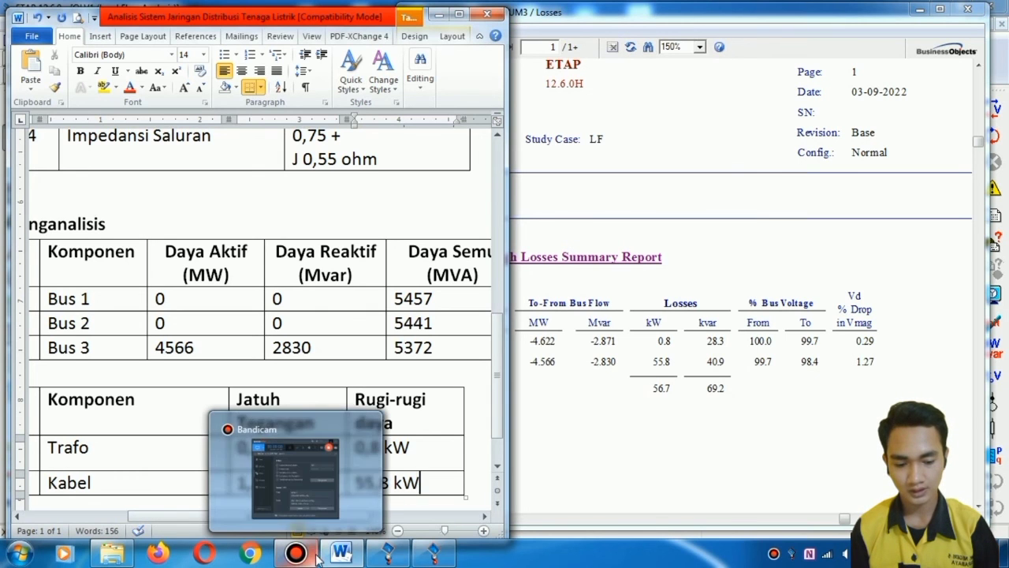
pyautogui.click(643, 343)
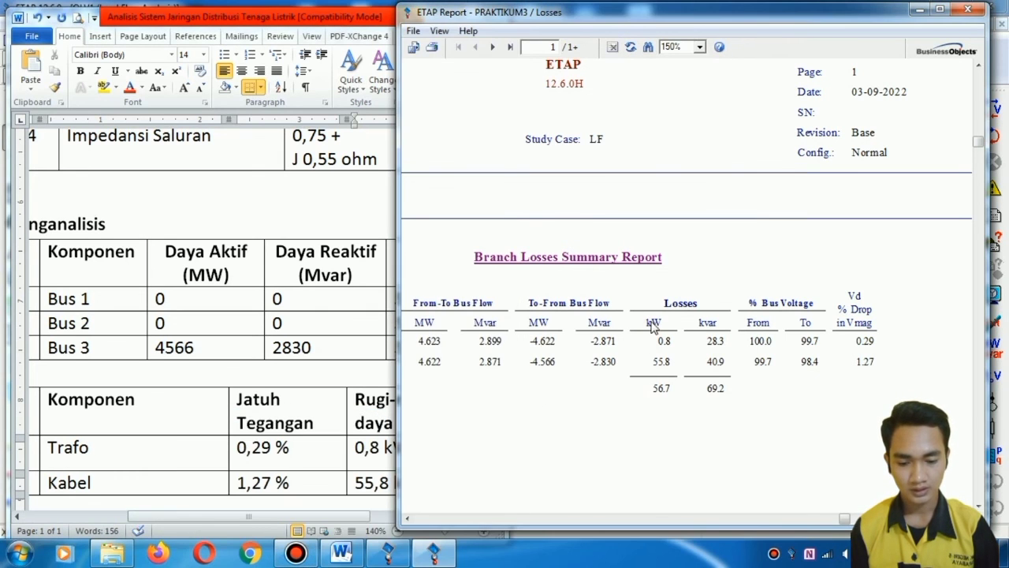
pyautogui.click(392, 313)
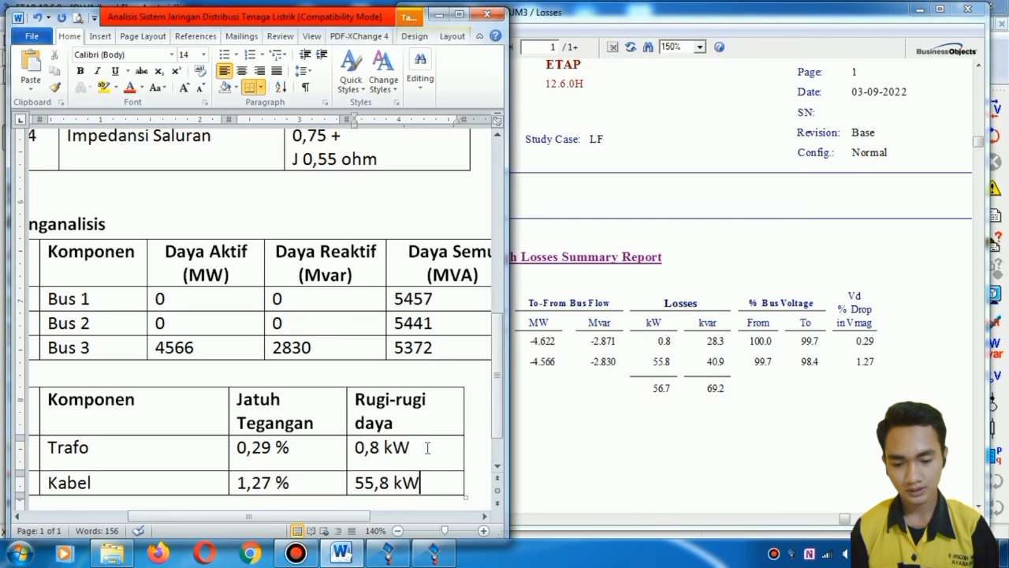
pyautogui.moveTo(151, 516); pyautogui.dragTo(255, 524)
pyautogui.moveTo(234, 524)
pyautogui.mouseDown()
pyautogui.moveTo(148, 526)
pyautogui.moveTo(239, 519)
pyautogui.moveTo(222, 525)
pyautogui.mouseUp()
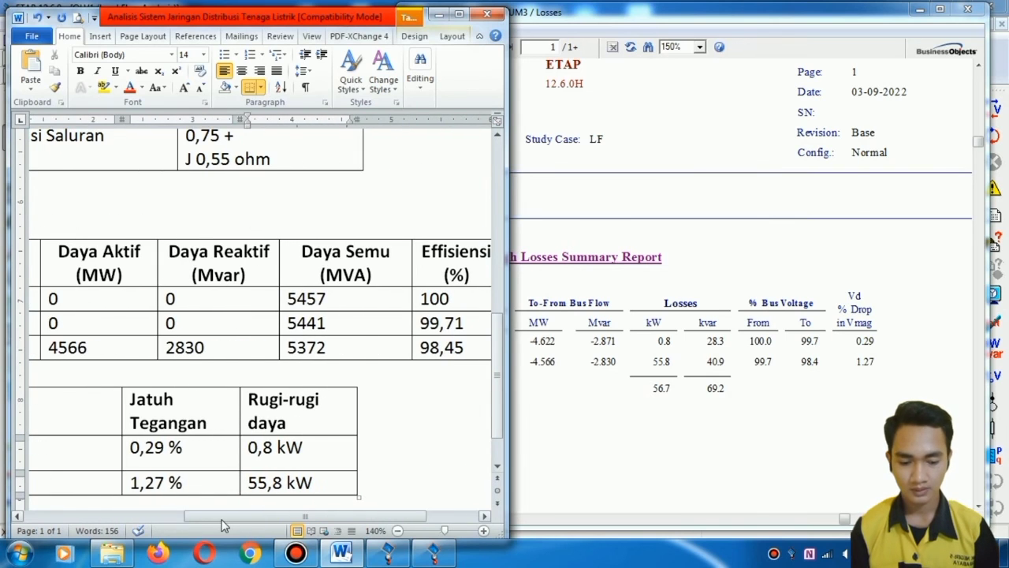